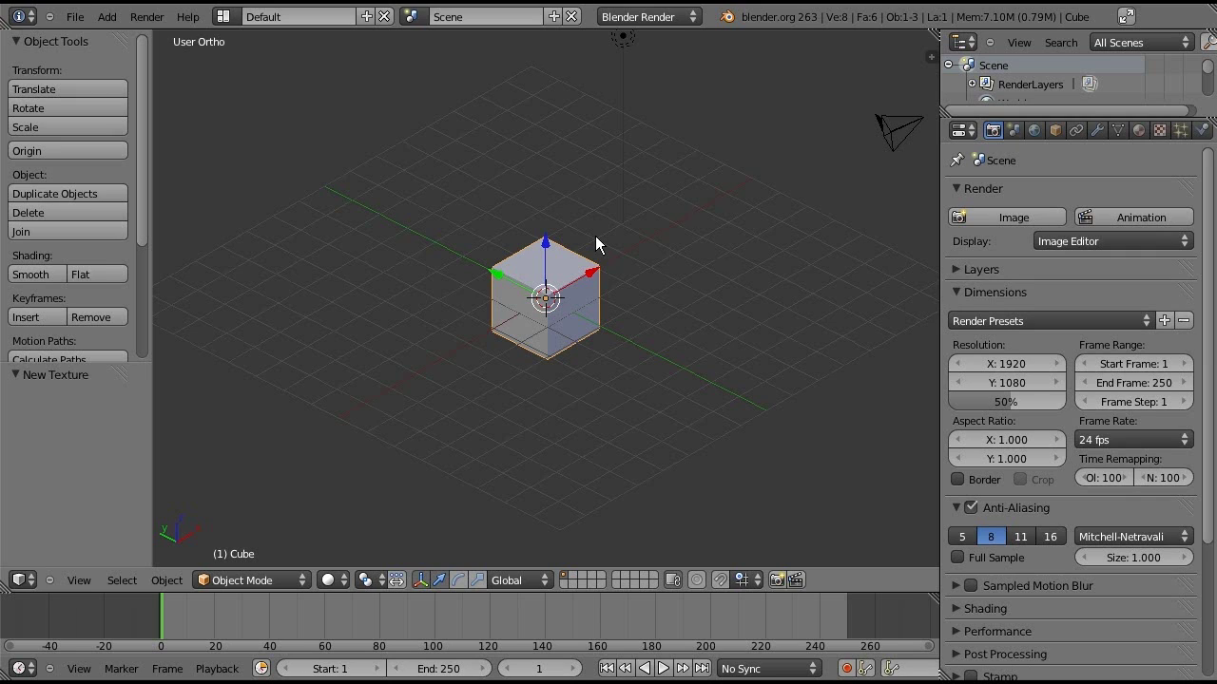
{"action": "middle_click_drag", "start_coordinate": [595, 243], "coordinate": [592, 291]}
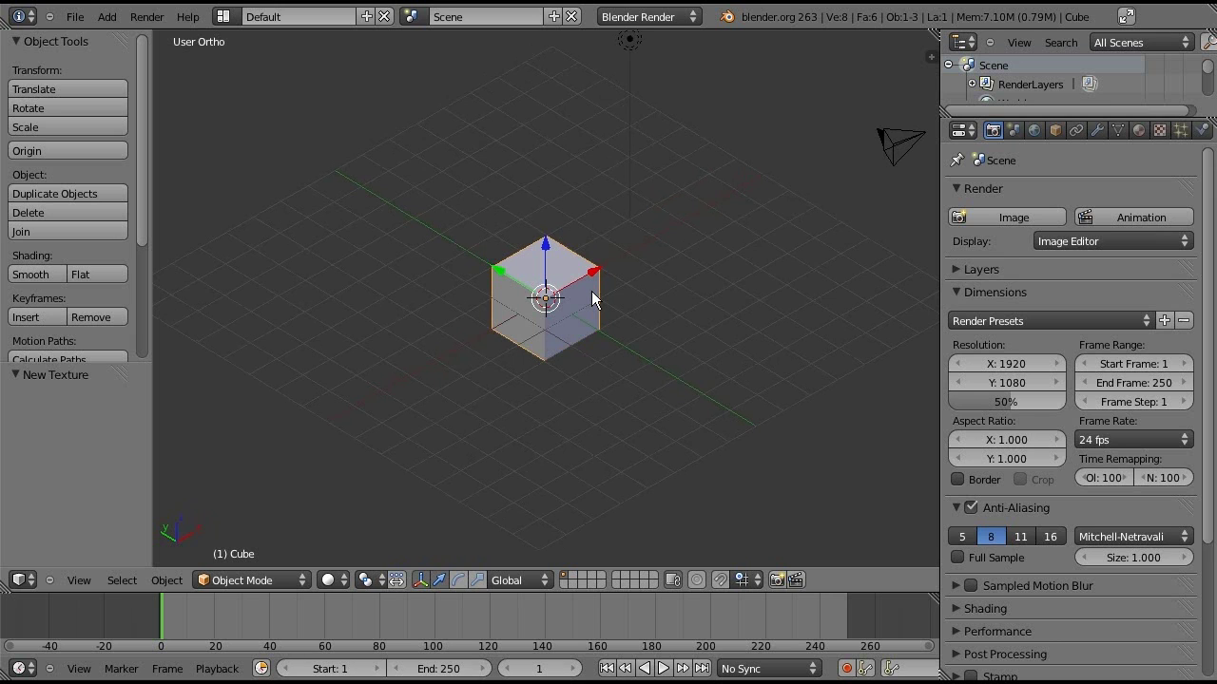
{"action": "scroll", "coordinate": [591, 298], "scroll_direction": "up", "scroll_amount": 7}
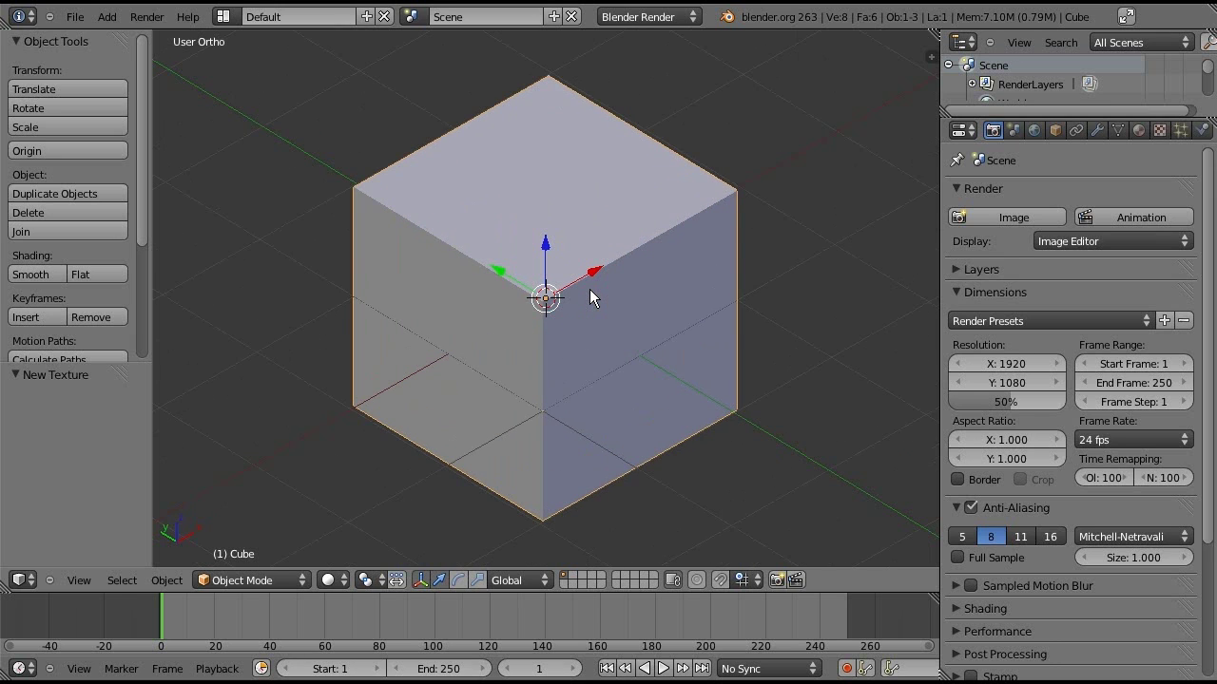
{"action": "middle_click_drag", "start_coordinate": [652, 201], "coordinate": [653, 201]}
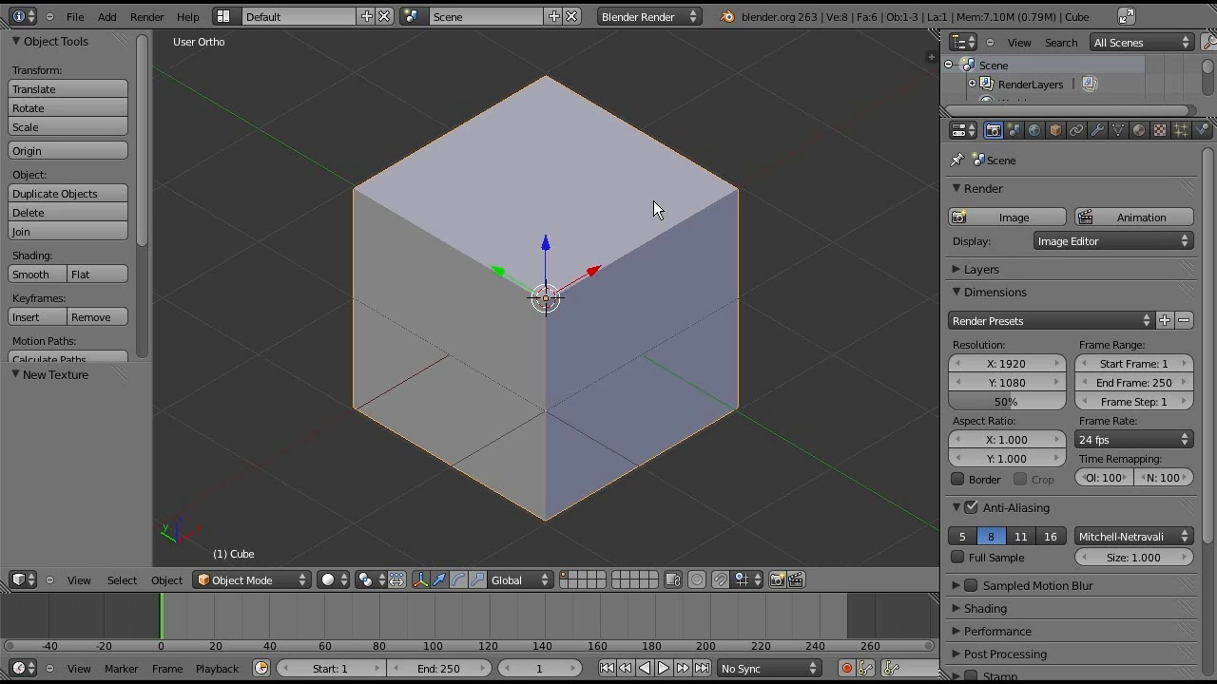
{"action": "scroll", "coordinate": [654, 207], "scroll_direction": "down", "scroll_amount": 8}
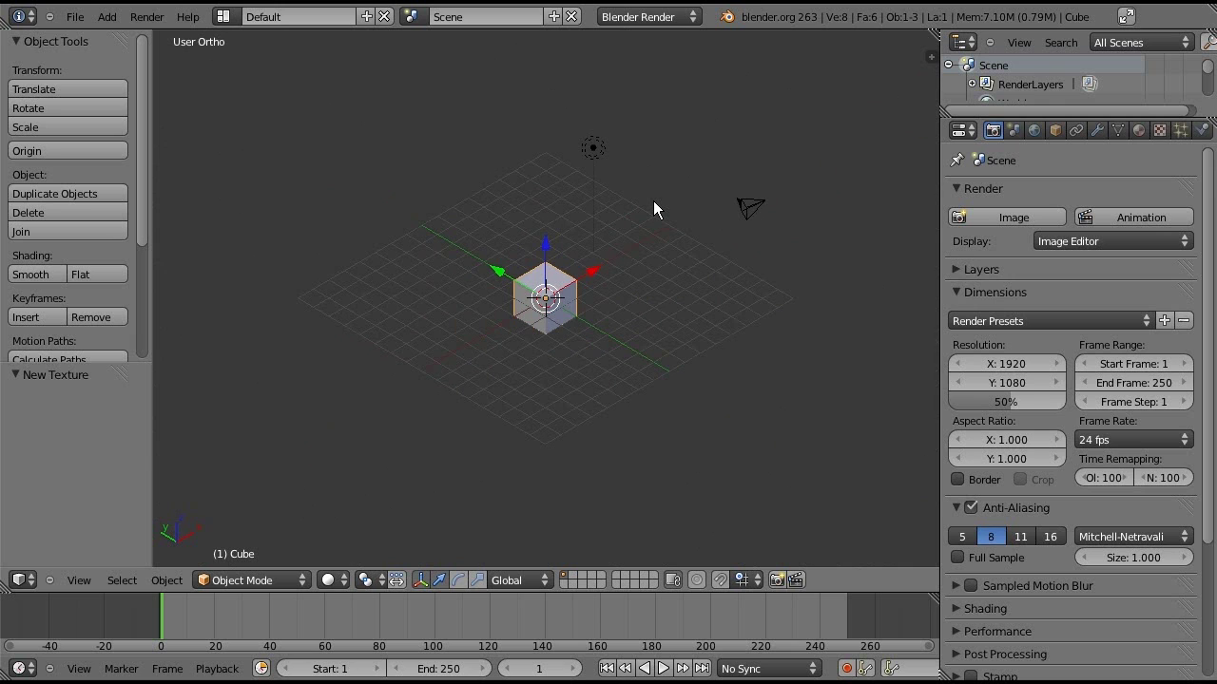
{"action": "middle_click_drag", "start_coordinate": [576, 326], "coordinate": [570, 427]}
{"action": "scroll", "coordinate": [567, 319], "scroll_direction": "up", "scroll_amount": 5}
{"action": "scroll", "coordinate": [569, 426], "scroll_direction": "down", "scroll_amount": 8}
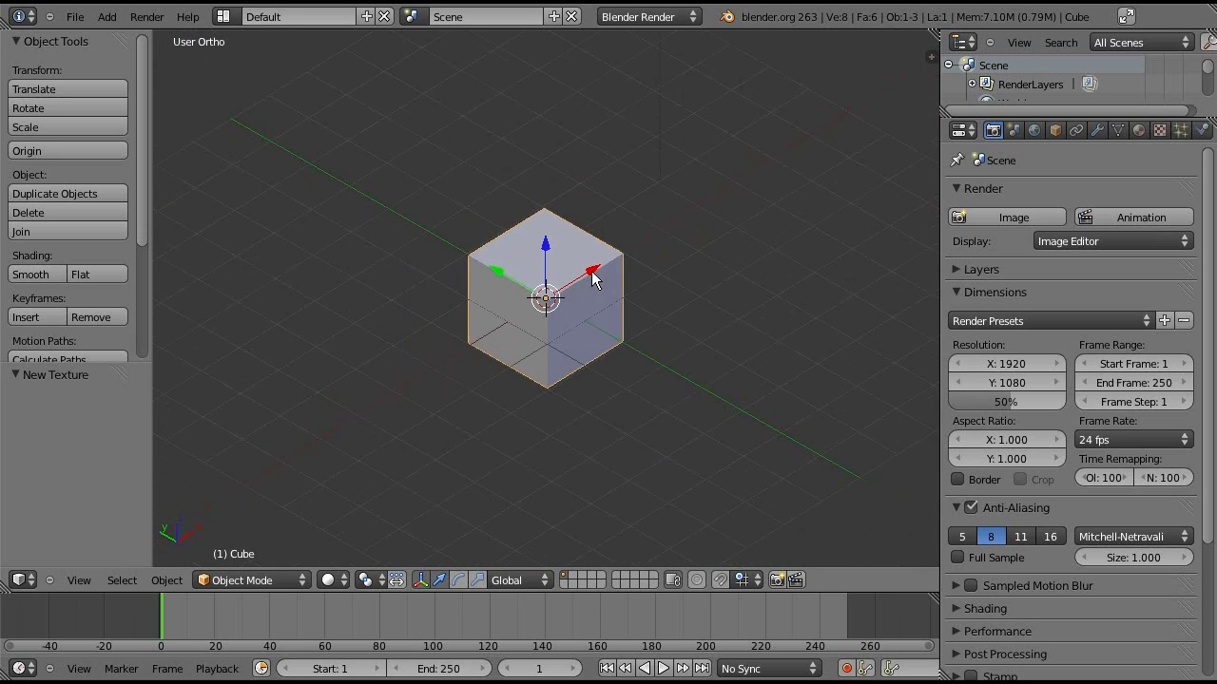
{"action": "middle_click_drag", "start_coordinate": [642, 360], "coordinate": [666, 289]}
{"action": "scroll", "coordinate": [613, 369], "scroll_direction": "up", "scroll_amount": 5}
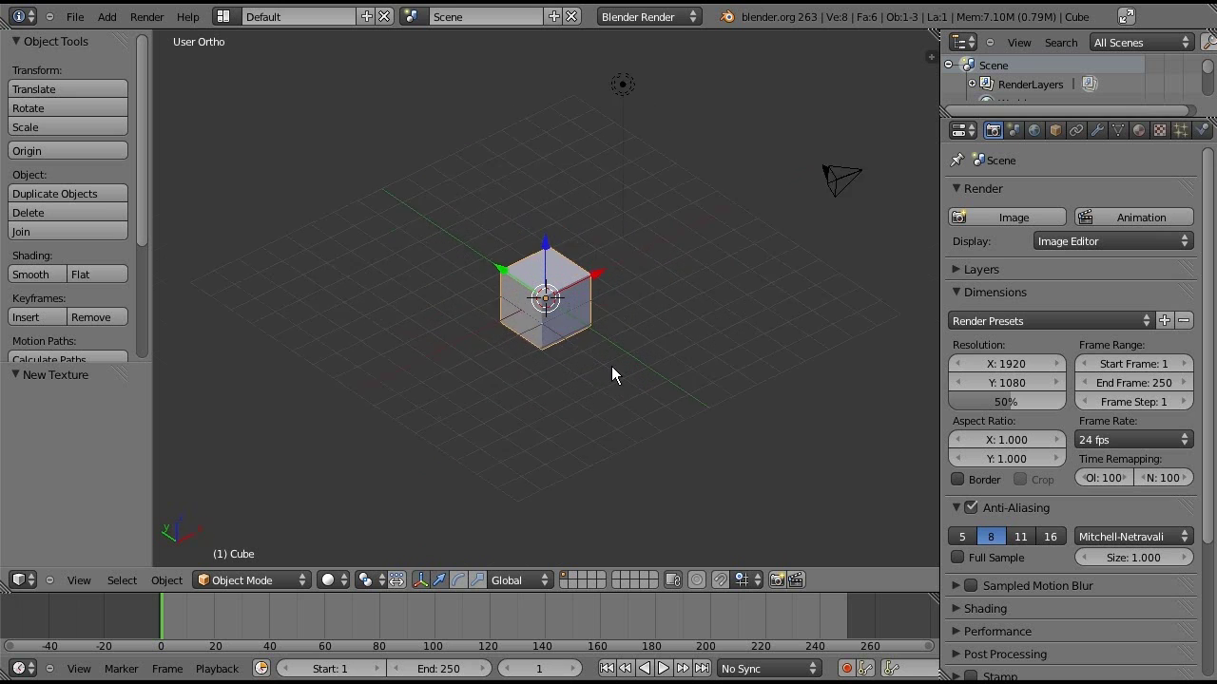
{"action": "middle_click_drag", "start_coordinate": [612, 368], "coordinate": [623, 368]}
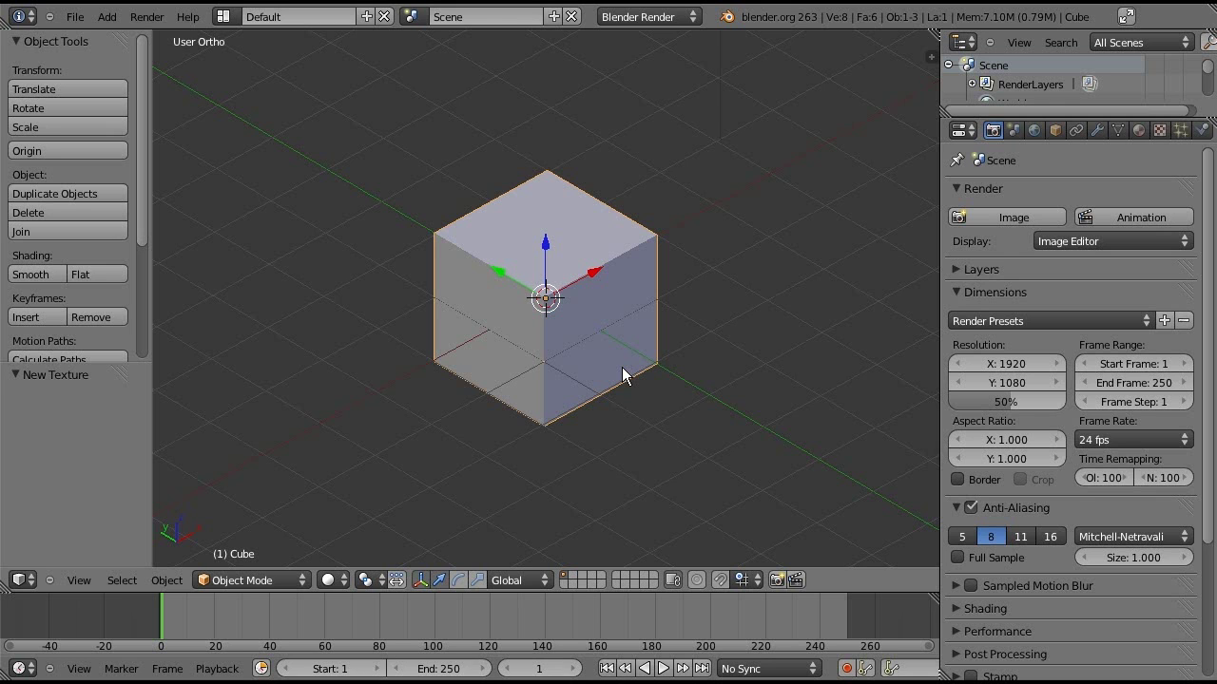
{"action": "middle_click_drag", "start_coordinate": [622, 367], "coordinate": [649, 297]}
{"action": "scroll", "coordinate": [639, 296], "scroll_direction": "down", "scroll_amount": 4}
{"action": "scroll", "coordinate": [640, 297], "scroll_direction": "up", "scroll_amount": 4}
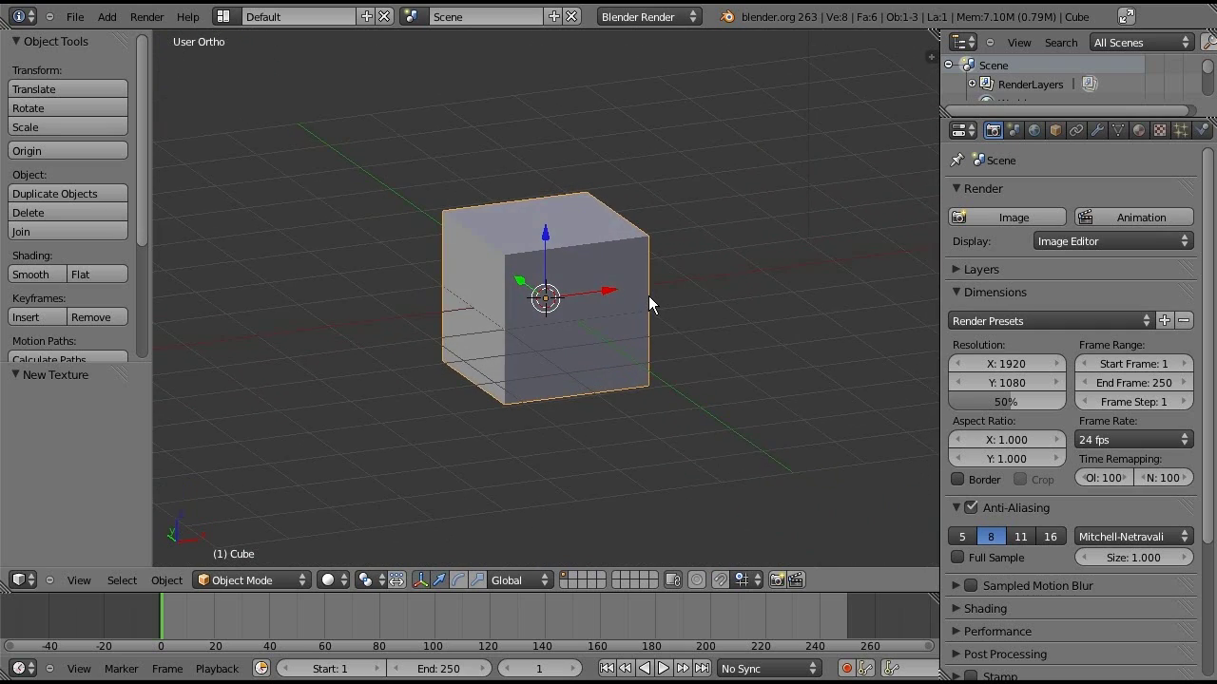
- Set the view to front orthographic and enter Edit Mode on the cube with face selection active
{"action": "key", "text": "KP_1"}
{"action": "key", "text": "KP_5"}
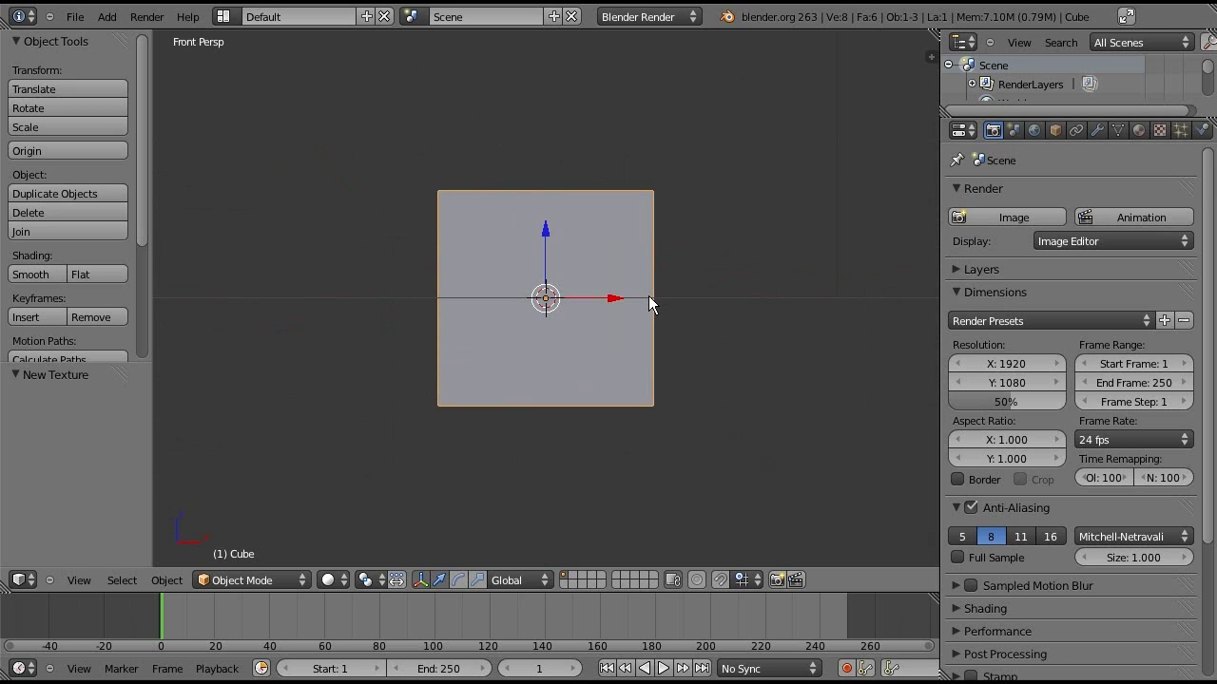
{"action": "key", "text": "KP_5"}
{"action": "scroll", "coordinate": [591, 153], "scroll_direction": "up", "scroll_amount": 3}
{"action": "scroll", "coordinate": [591, 153], "scroll_direction": "down", "scroll_amount": 2}
{"action": "scroll", "coordinate": [597, 166], "scroll_direction": "up", "scroll_amount": 4}
{"action": "scroll", "coordinate": [597, 168], "scroll_direction": "down", "scroll_amount": 5}
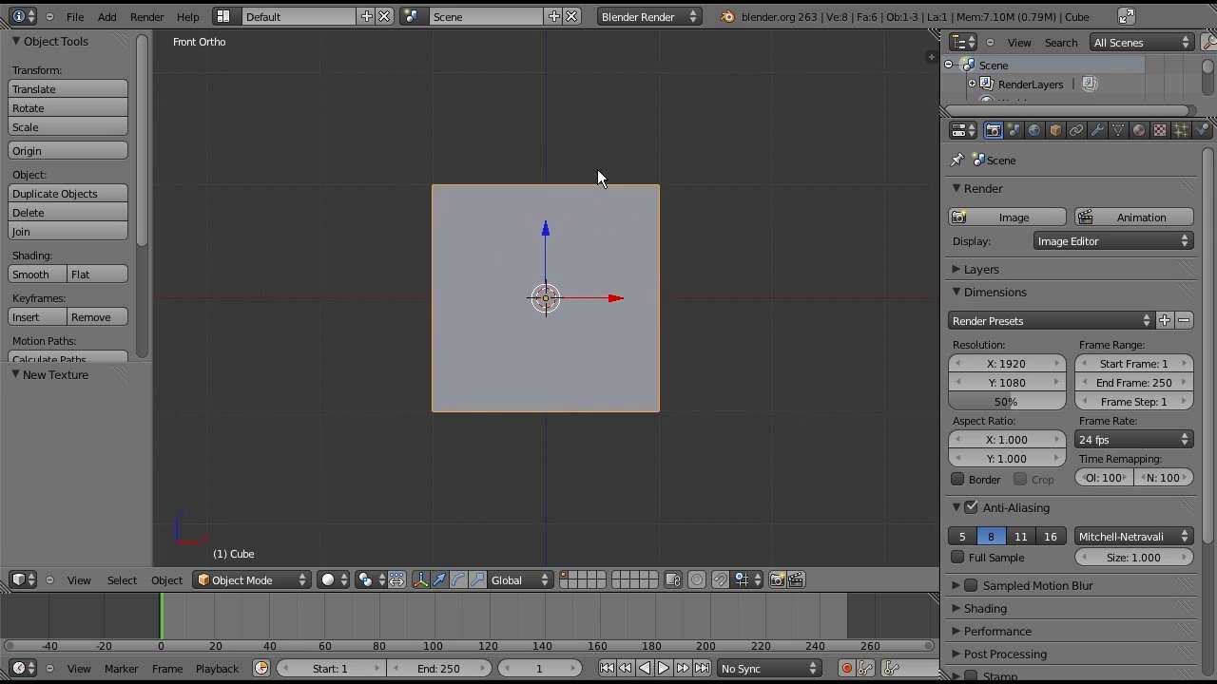
{"action": "scroll", "coordinate": [598, 171], "scroll_direction": "up", "scroll_amount": 3}
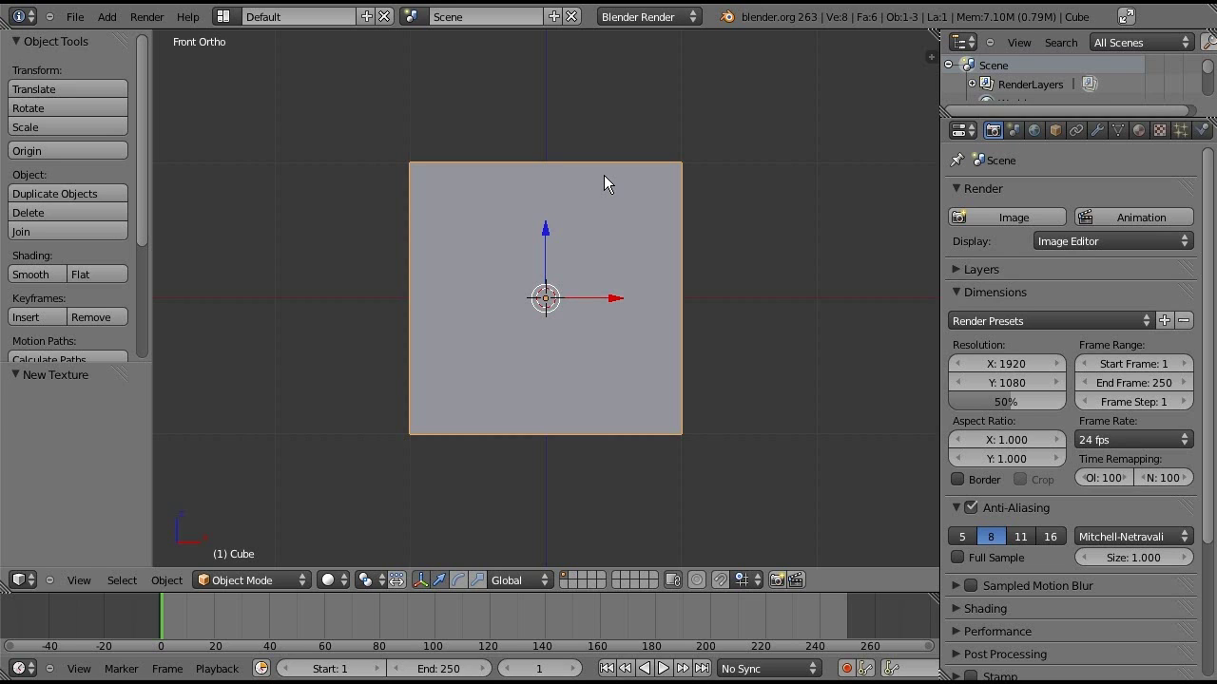
{"action": "key", "text": "Tab"}
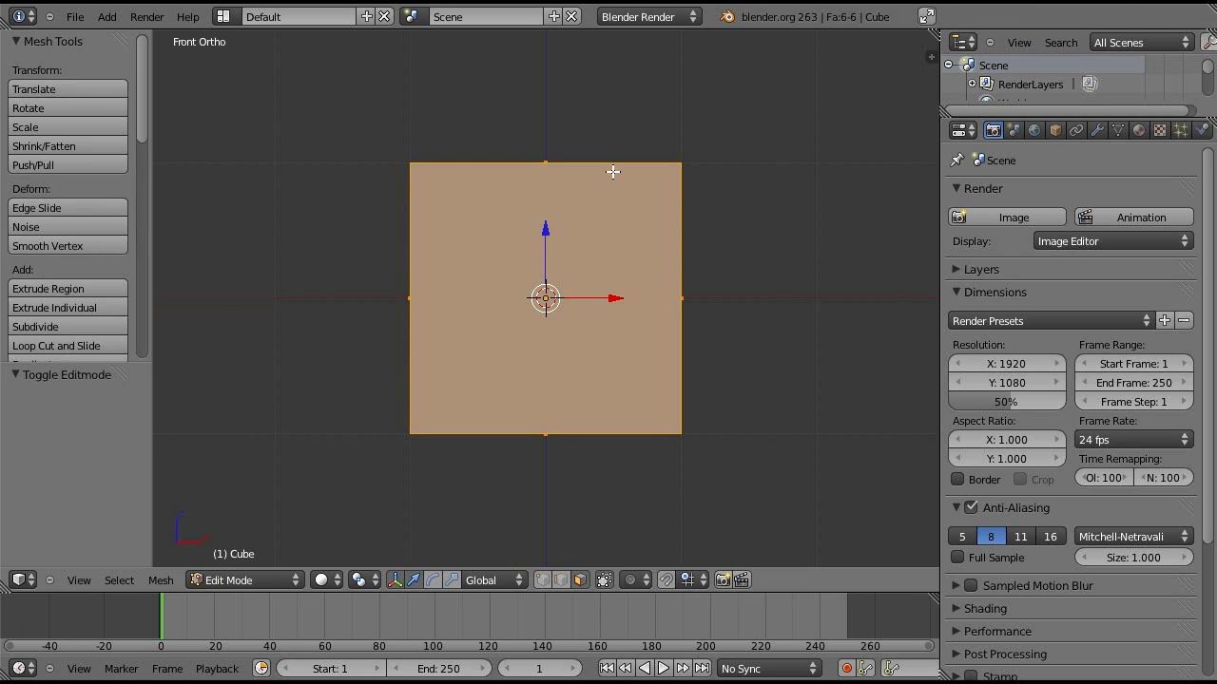
{"action": "left_click", "coordinate": [575, 581]}
{"action": "key", "text": "g"}
{"action": "right_click", "coordinate": [404, 374]}
{"action": "right_click", "coordinate": [550, 433]}
{"action": "key", "text": "g"}
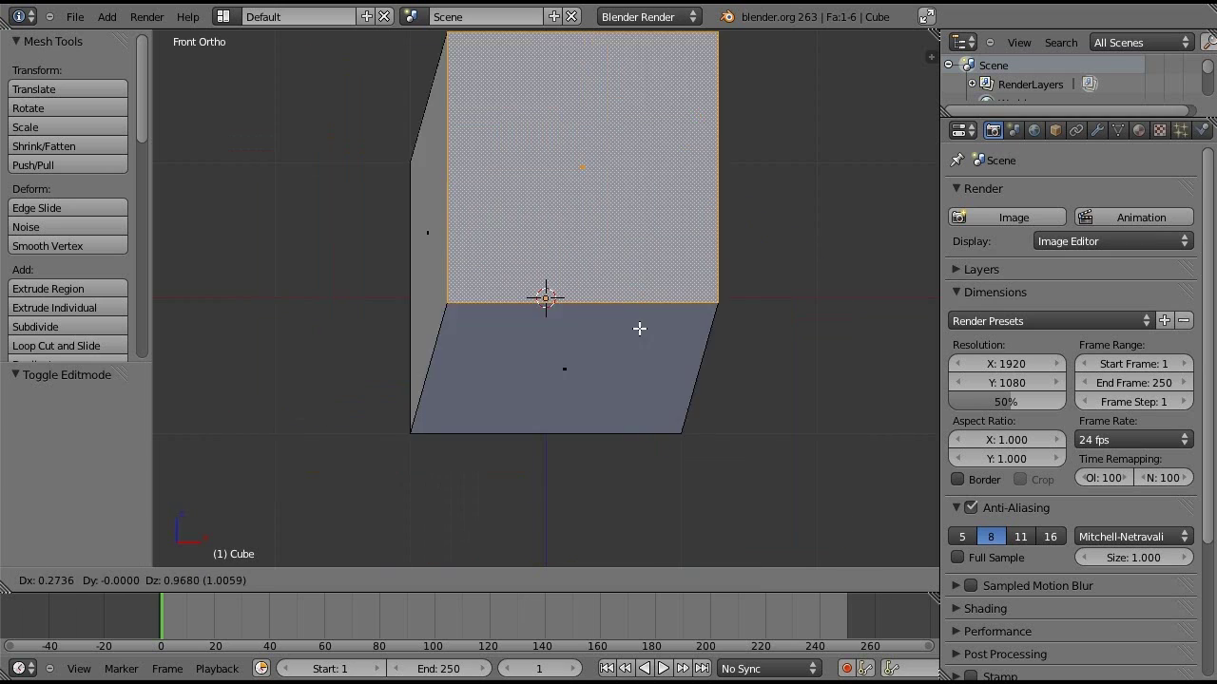
{"action": "right_click", "coordinate": [550, 311]}
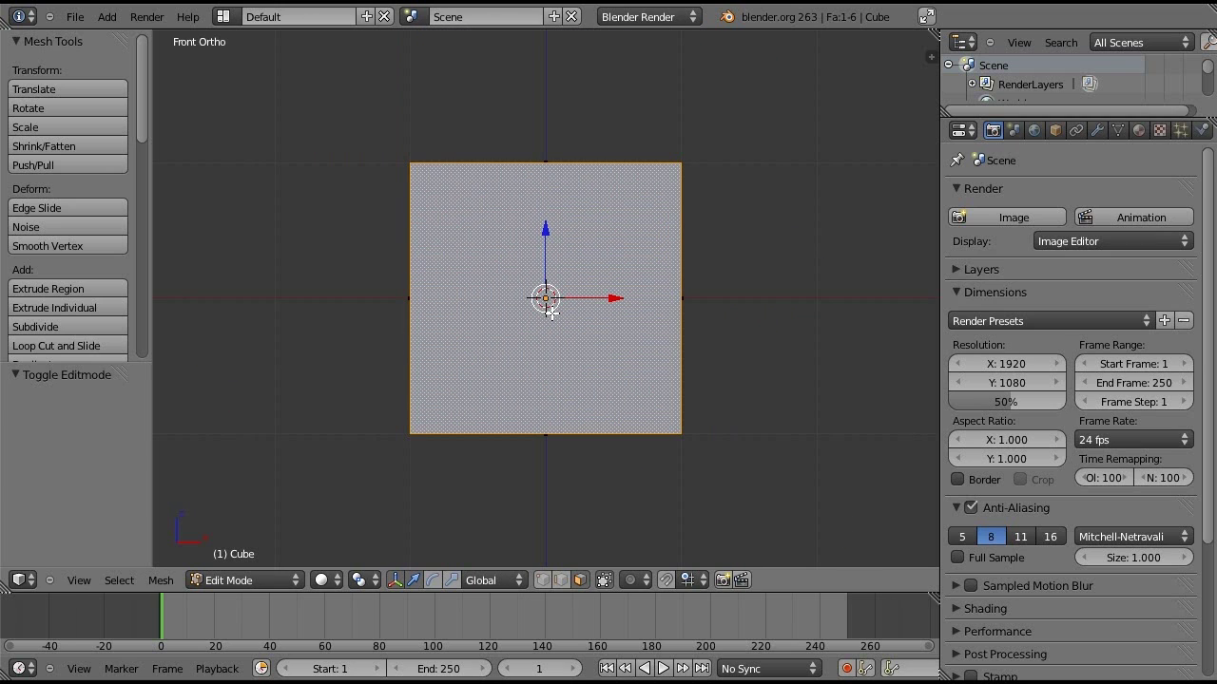
- Switch the viewport to wireframe shading
{"action": "key", "text": "z"}
{"action": "key", "text": "s"}
{"action": "left_click", "coordinate": [519, 495]}
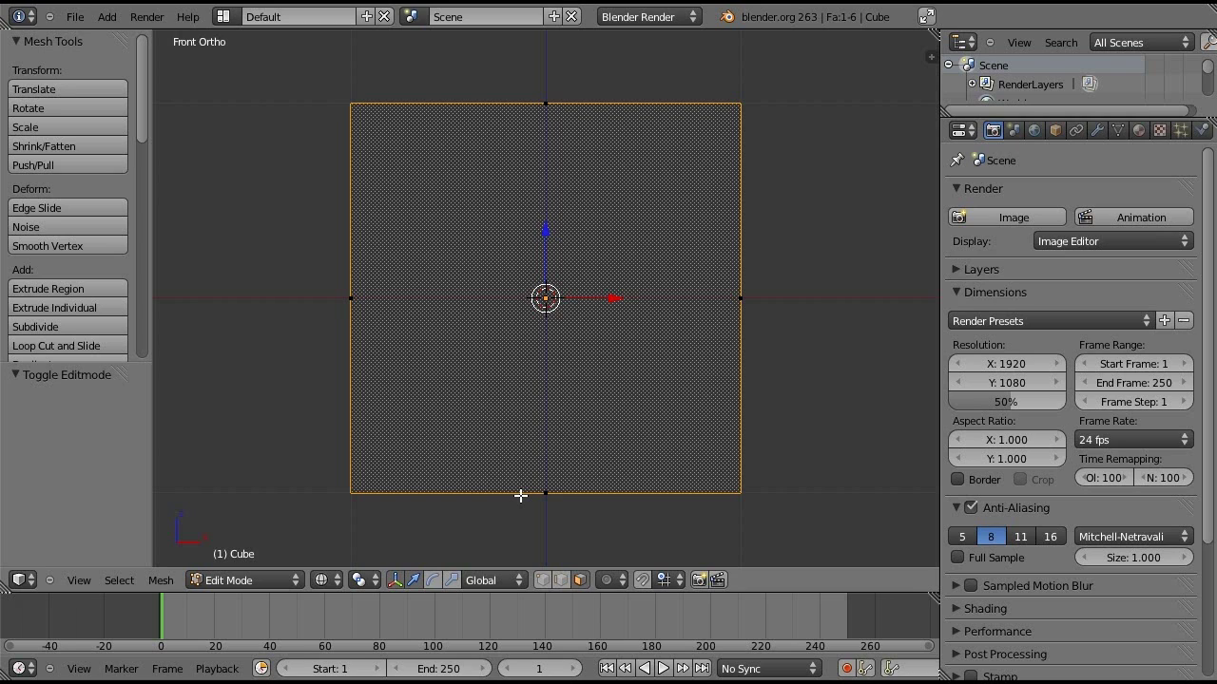
- Move the cube's top face down and its bottom face up by 0.6 each along the Z axis
{"action": "right_click", "coordinate": [549, 103]}
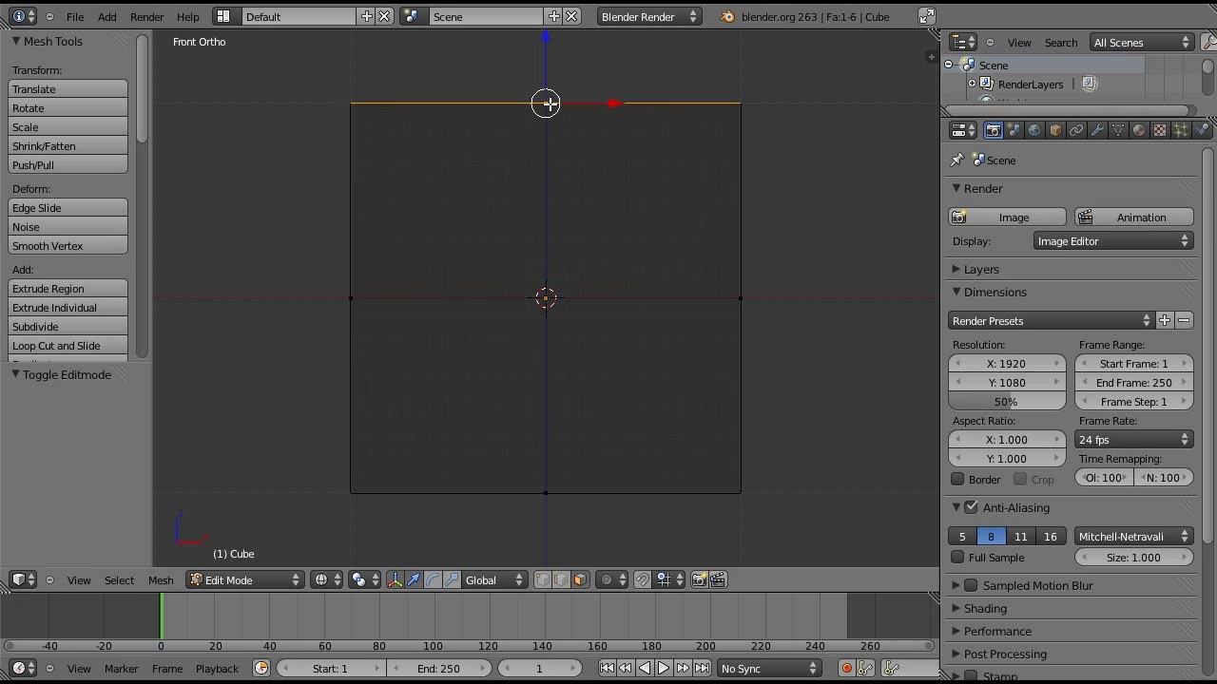
{"action": "scroll", "coordinate": [549, 105], "scroll_direction": "down", "scroll_amount": 3, "text": "ctrl"}
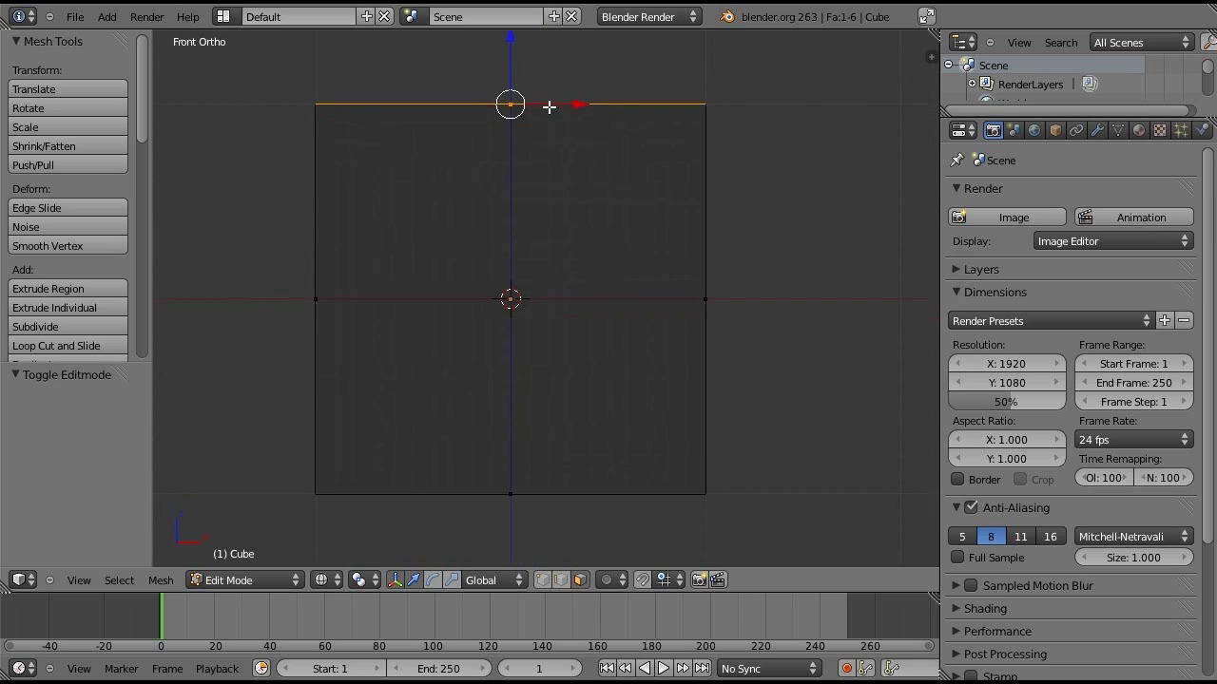
{"action": "scroll", "coordinate": [548, 107], "scroll_direction": "up", "scroll_amount": 2, "text": "shift"}
{"action": "scroll", "coordinate": [548, 108], "scroll_direction": "up", "scroll_amount": 1, "text": "ctrl"}
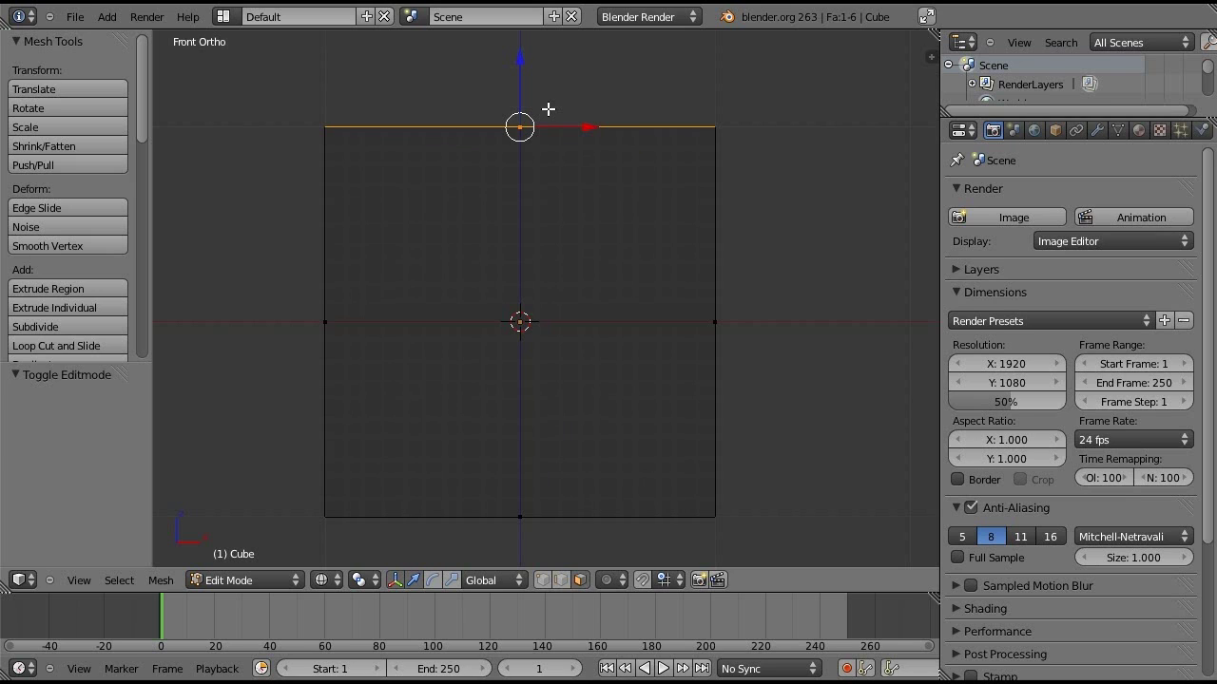
{"action": "left_click_drag", "start_coordinate": [522, 74], "coordinate": [519, 348]}
- Move the cube's right and left faces inward by 0.6 each along the X axis
{"action": "right_click", "coordinate": [741, 316]}
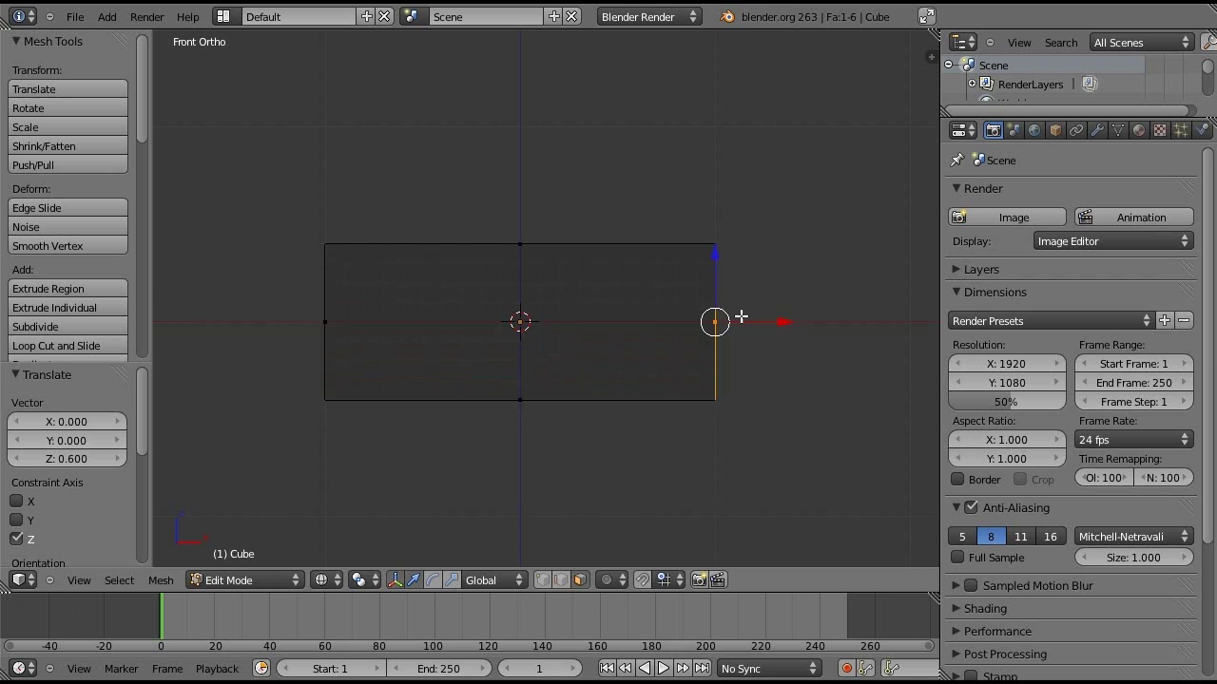
{"action": "left_click_drag", "start_coordinate": [741, 317], "coordinate": [636, 366]}
{"action": "left_click_drag", "start_coordinate": [682, 323], "coordinate": [661, 323]}
{"action": "right_click", "coordinate": [311, 322]}
{"action": "left_click_drag", "start_coordinate": [393, 322], "coordinate": [520, 316]}
- In top view, move the cube's back face inward by 0.6 along the Y axis
{"action": "key", "text": "KP_7"}
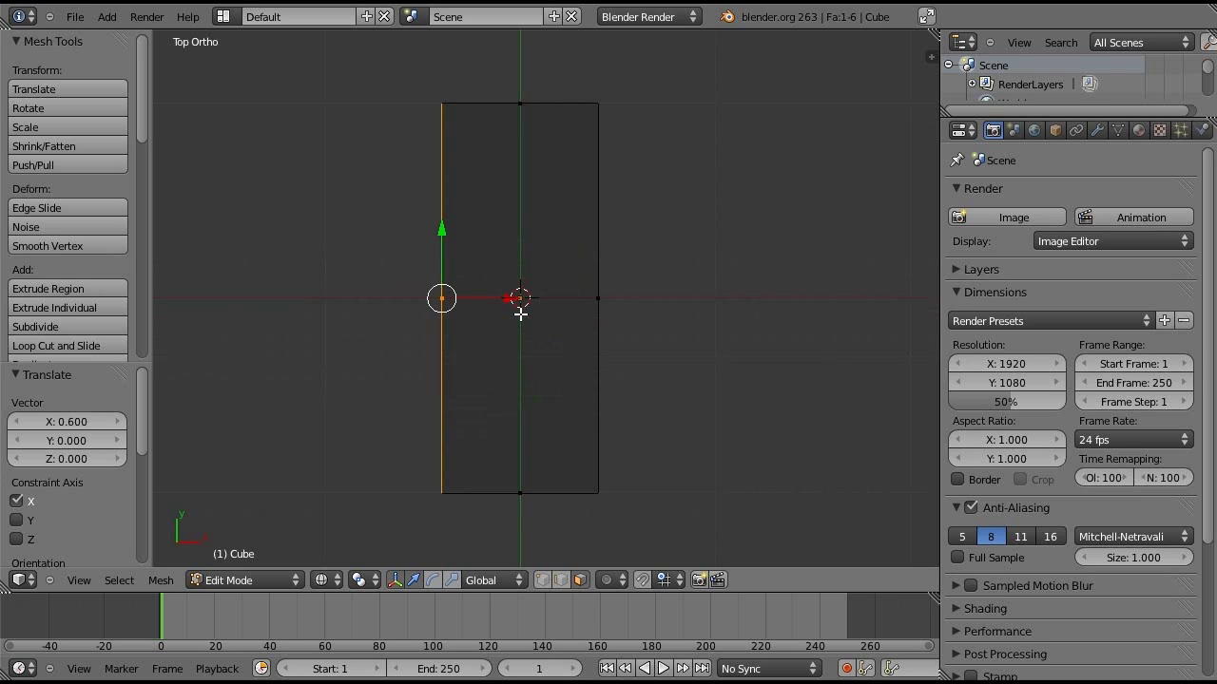
{"action": "scroll", "coordinate": [520, 314], "scroll_direction": "down", "scroll_amount": 2}
{"action": "right_click", "coordinate": [521, 162]}
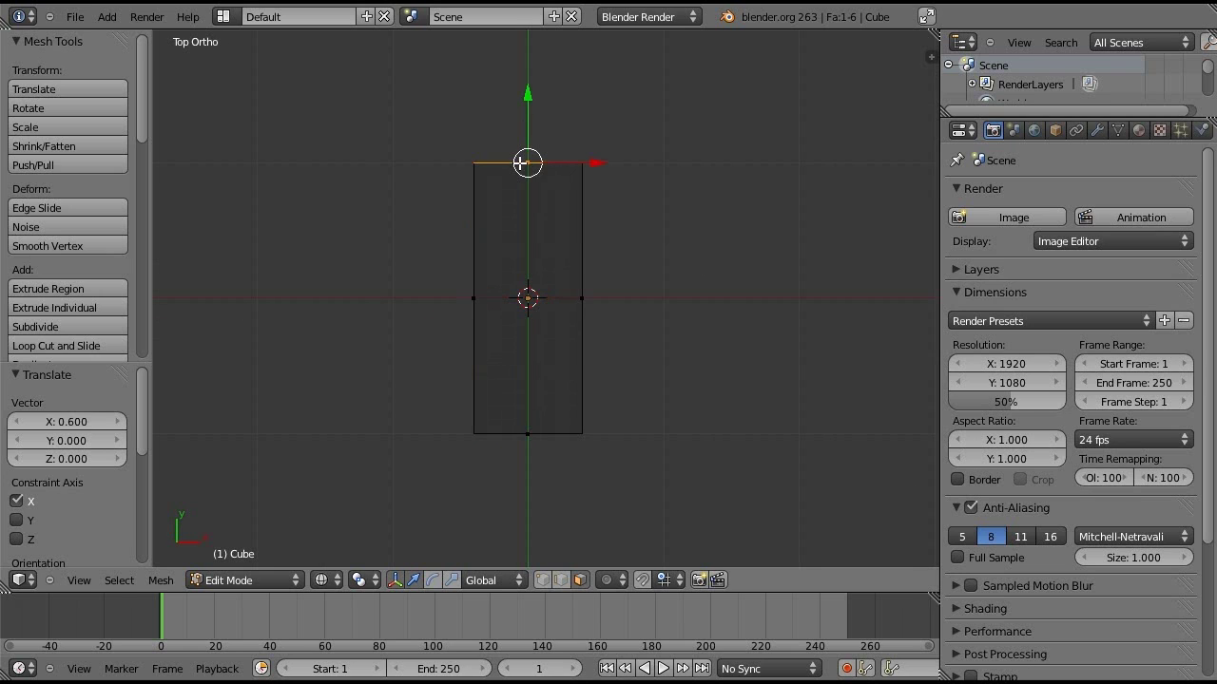
{"action": "key", "text": "g"}
{"action": "key", "text": "y"}
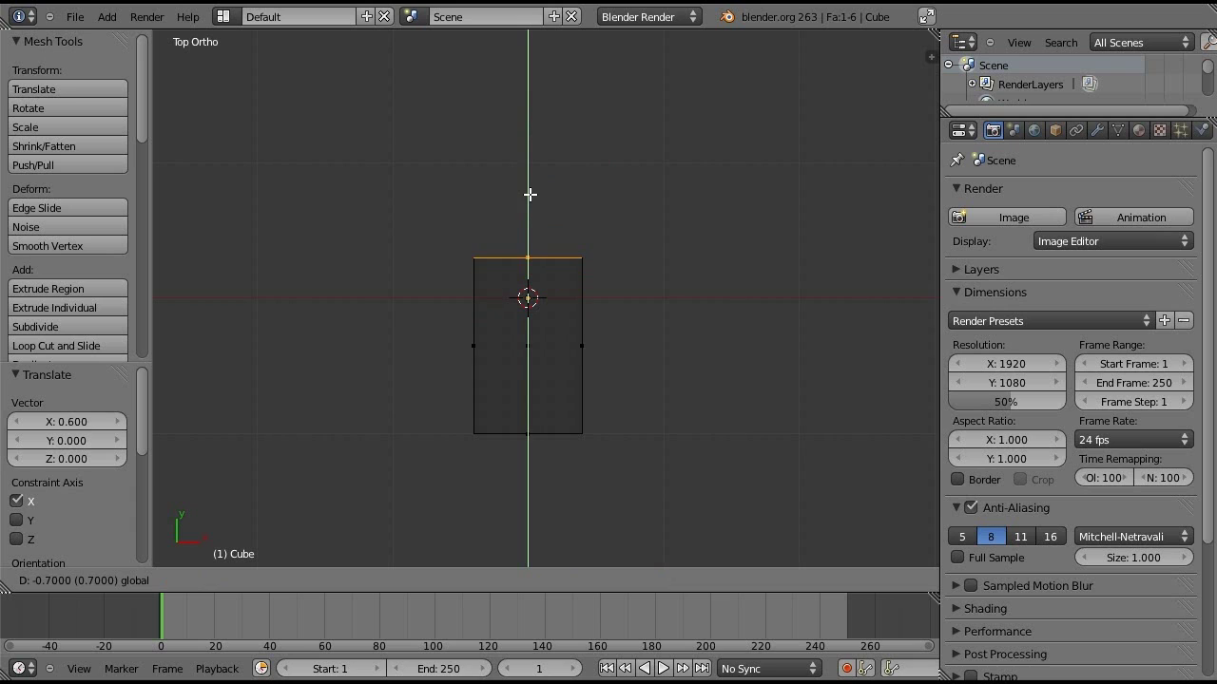
{"action": "left_click", "coordinate": [529, 180]}
- Move the cube's front face inward by 0.7 along the Y axis and correct it by -0.1
{"action": "right_click", "coordinate": [522, 433]}
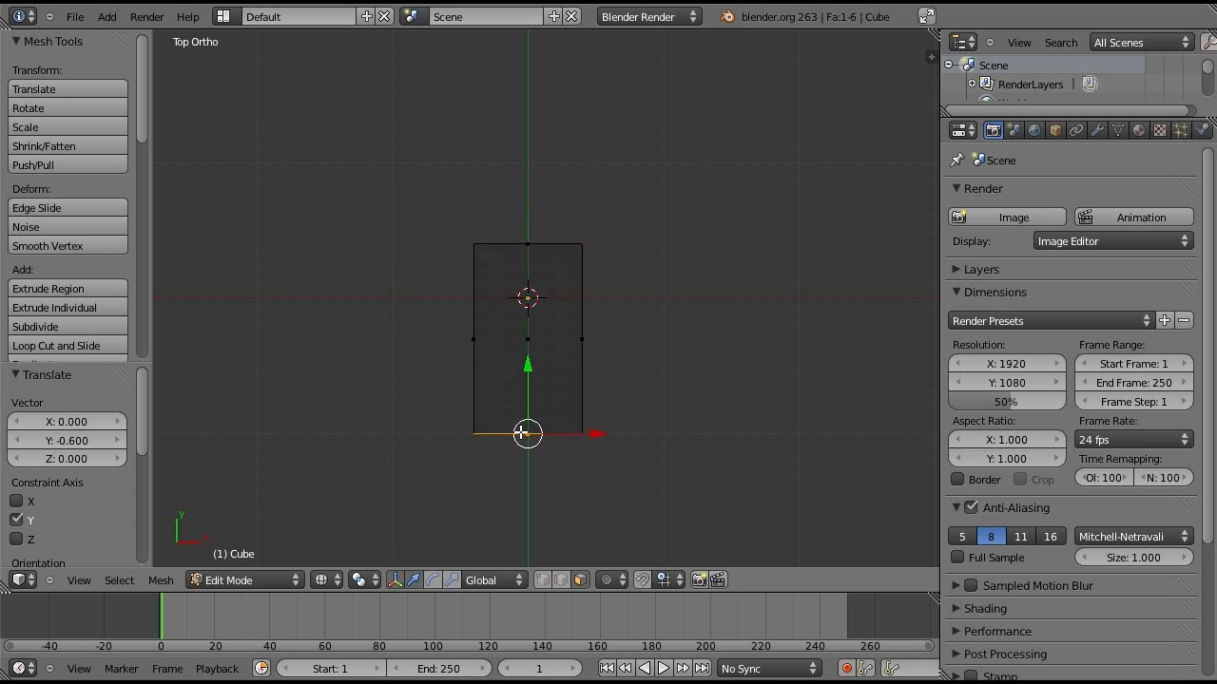
{"action": "key", "text": "g"}
{"action": "key", "text": "y"}
{"action": "left_click", "coordinate": [529, 275]}
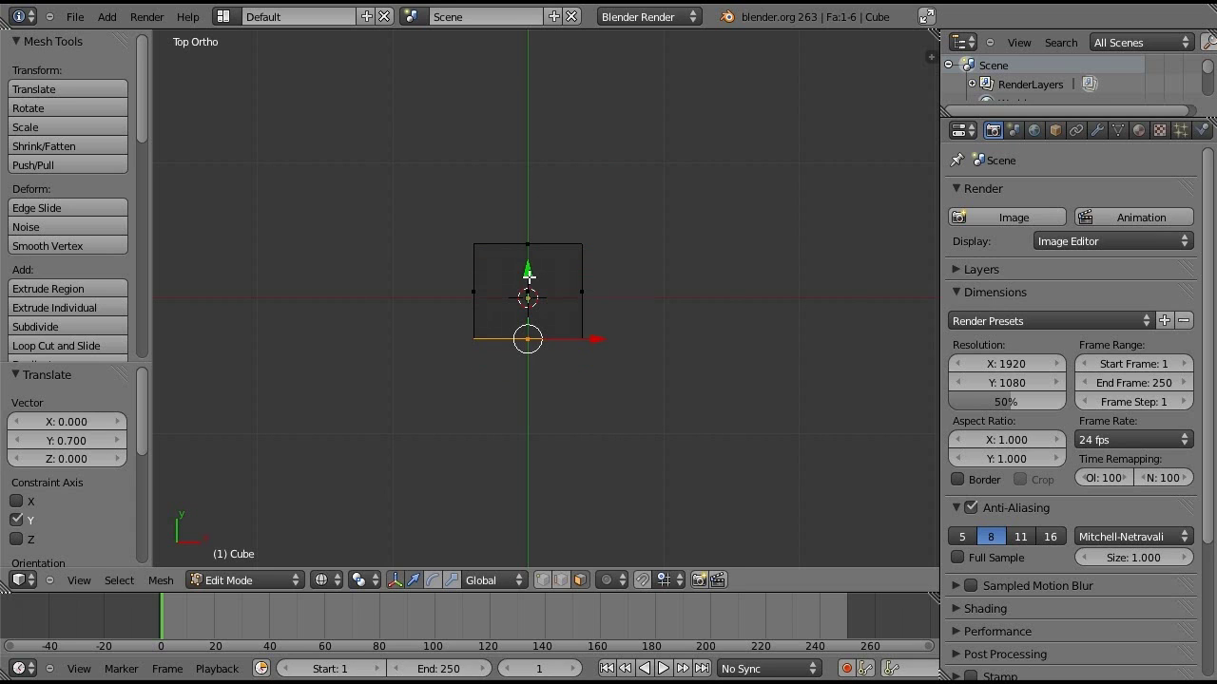
{"action": "key", "text": "g"}
{"action": "key", "text": "y"}
{"action": "left_click", "coordinate": [525, 283]}
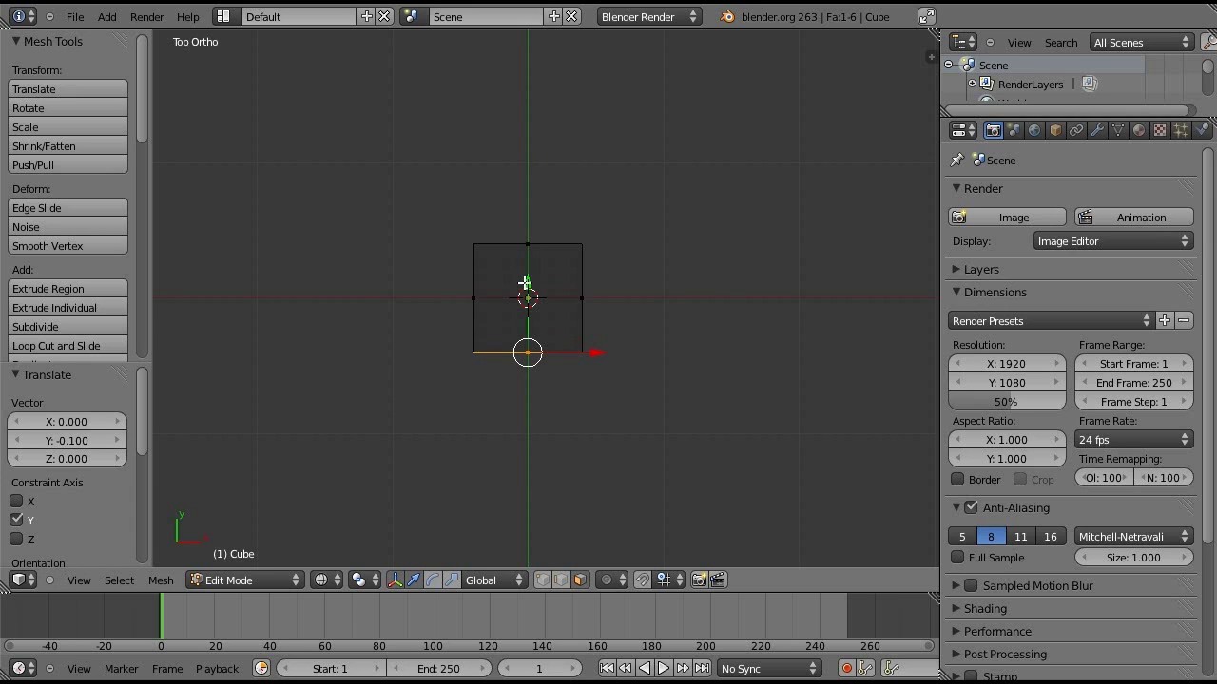
- In front view, select all faces of the cube and snap the selection to the grid
{"action": "key", "text": "a"}
{"action": "key", "text": "KP_1"}
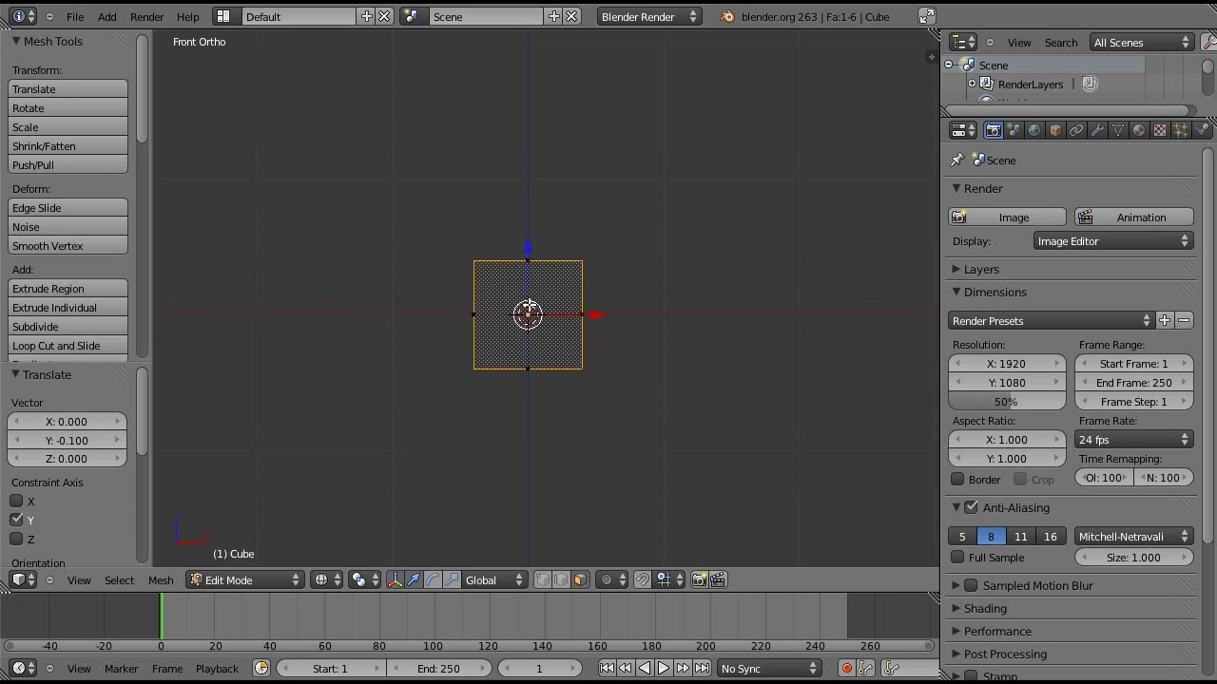
{"action": "key", "text": "a"}
{"action": "key", "text": "a"}
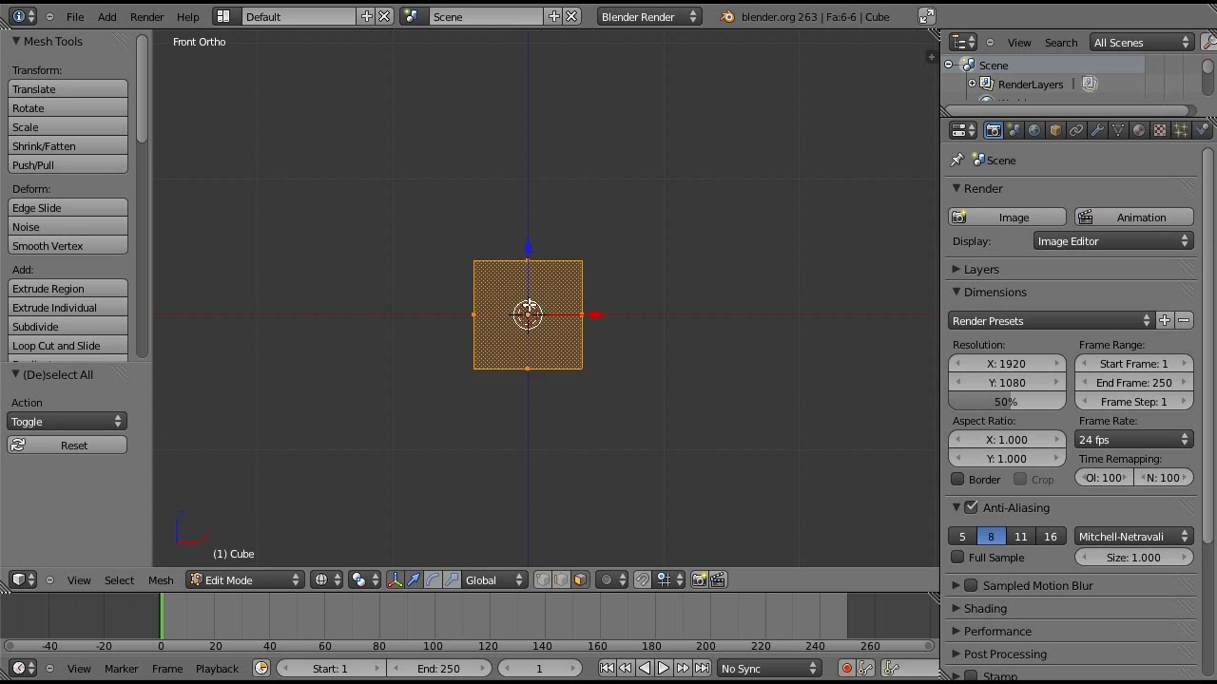
{"action": "scroll", "coordinate": [571, 380], "scroll_direction": "up", "scroll_amount": 2}
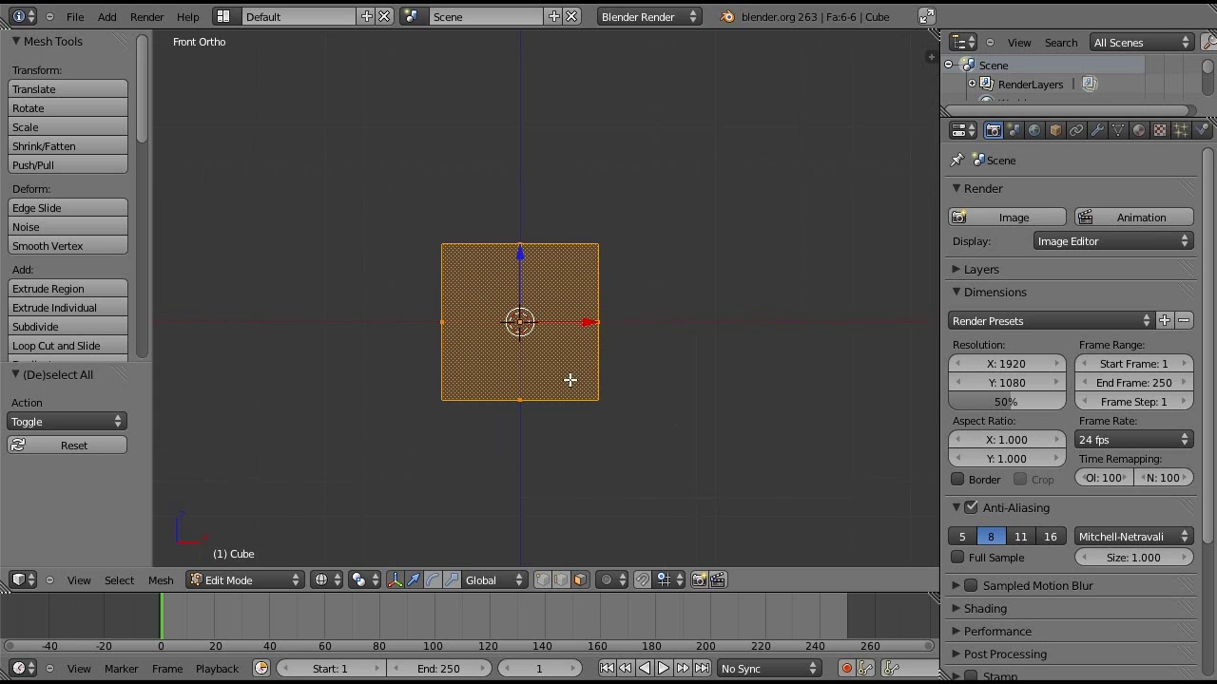
{"action": "key", "text": "shift+s"}
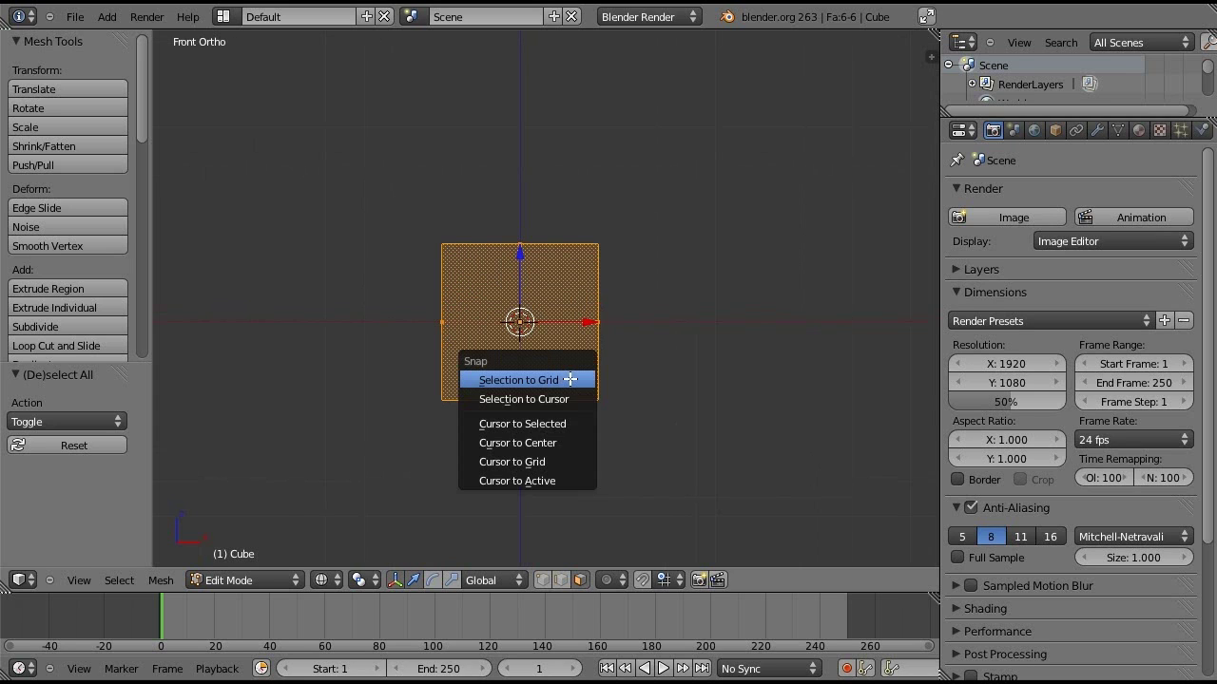
{"action": "left_click", "coordinate": [569, 379]}
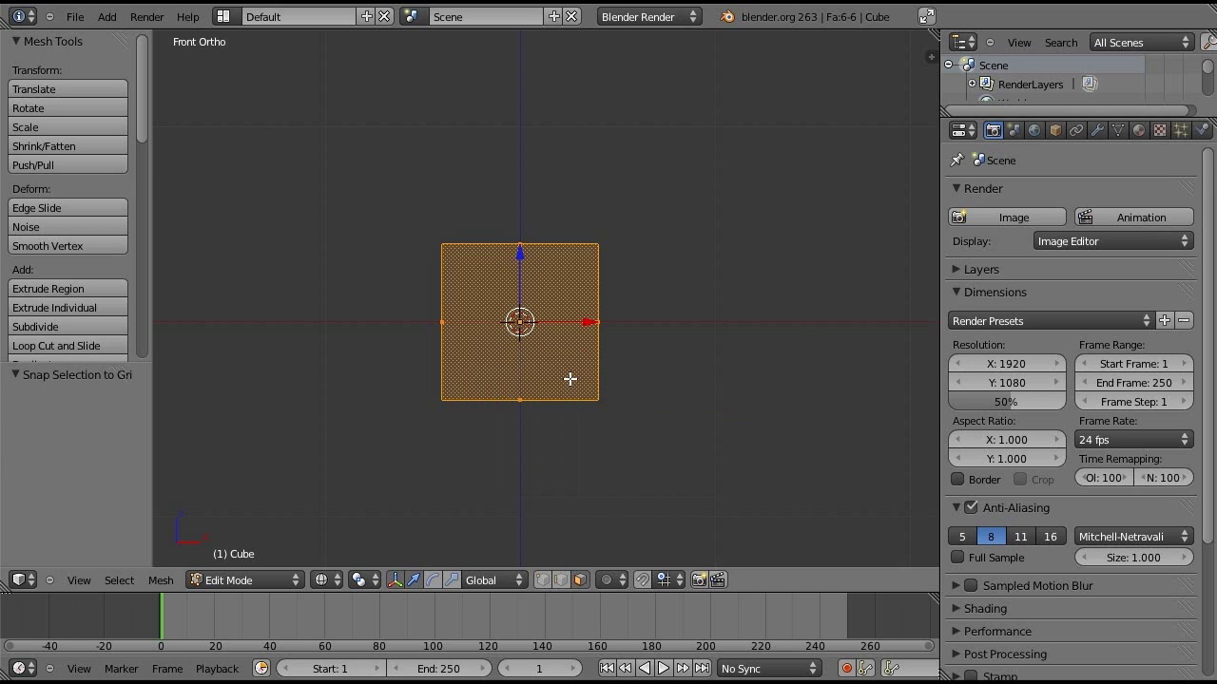
- Return the reduced cube to Object Mode with solid shading
{"action": "scroll", "coordinate": [522, 304], "scroll_direction": "up", "scroll_amount": 2}
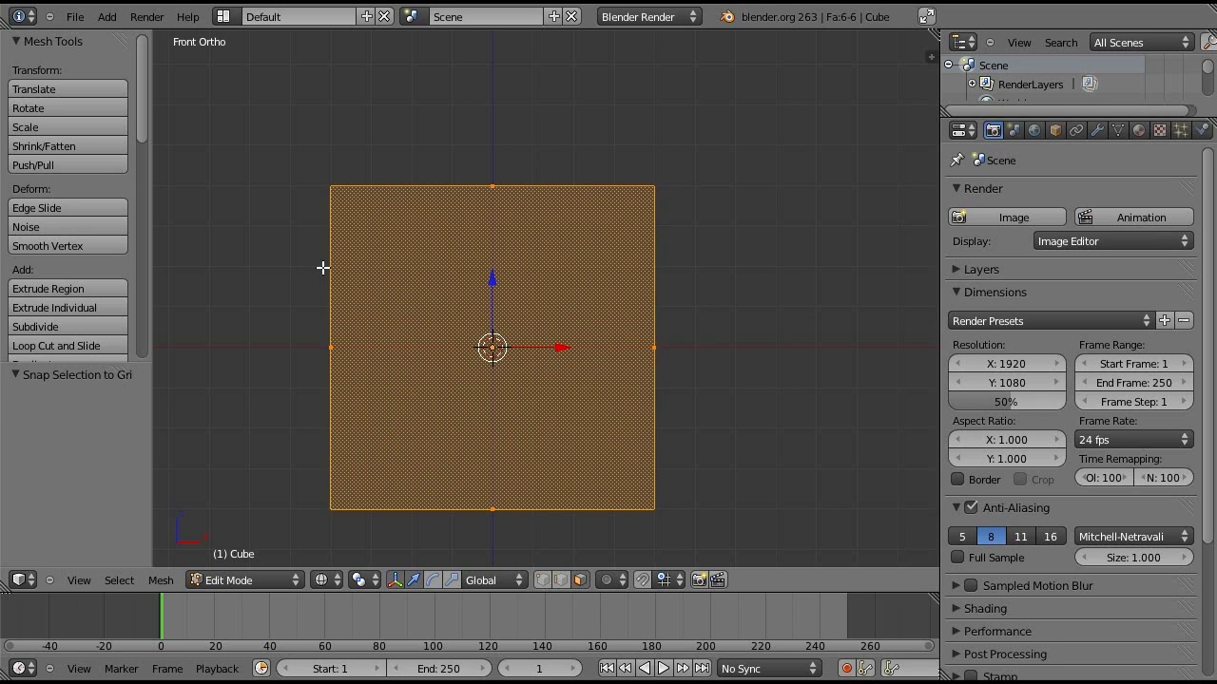
{"action": "scroll", "coordinate": [546, 304], "scroll_direction": "down", "scroll_amount": 2}
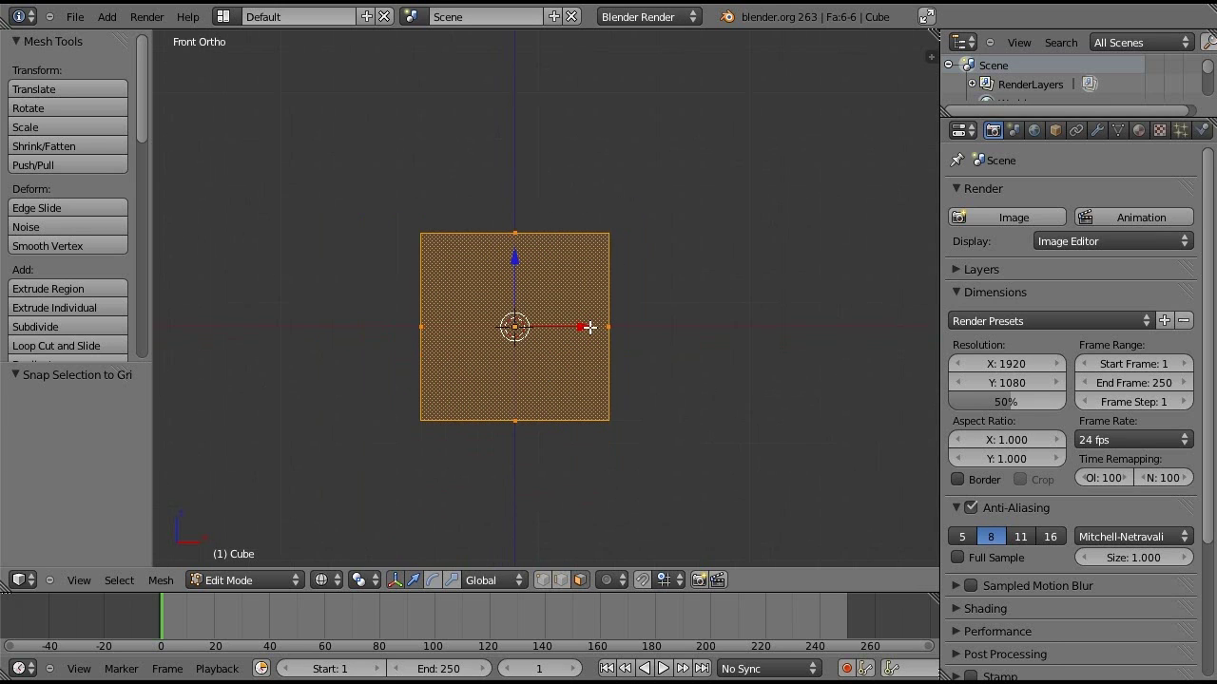
{"action": "scroll", "coordinate": [589, 327], "scroll_direction": "down", "scroll_amount": 2}
{"action": "middle_click_drag", "start_coordinate": [589, 327], "coordinate": [573, 391]}
{"action": "scroll", "coordinate": [624, 340], "scroll_direction": "down", "scroll_amount": 2}
{"action": "scroll", "coordinate": [680, 442], "scroll_direction": "up", "scroll_amount": 3}
{"action": "key", "text": "Tab"}
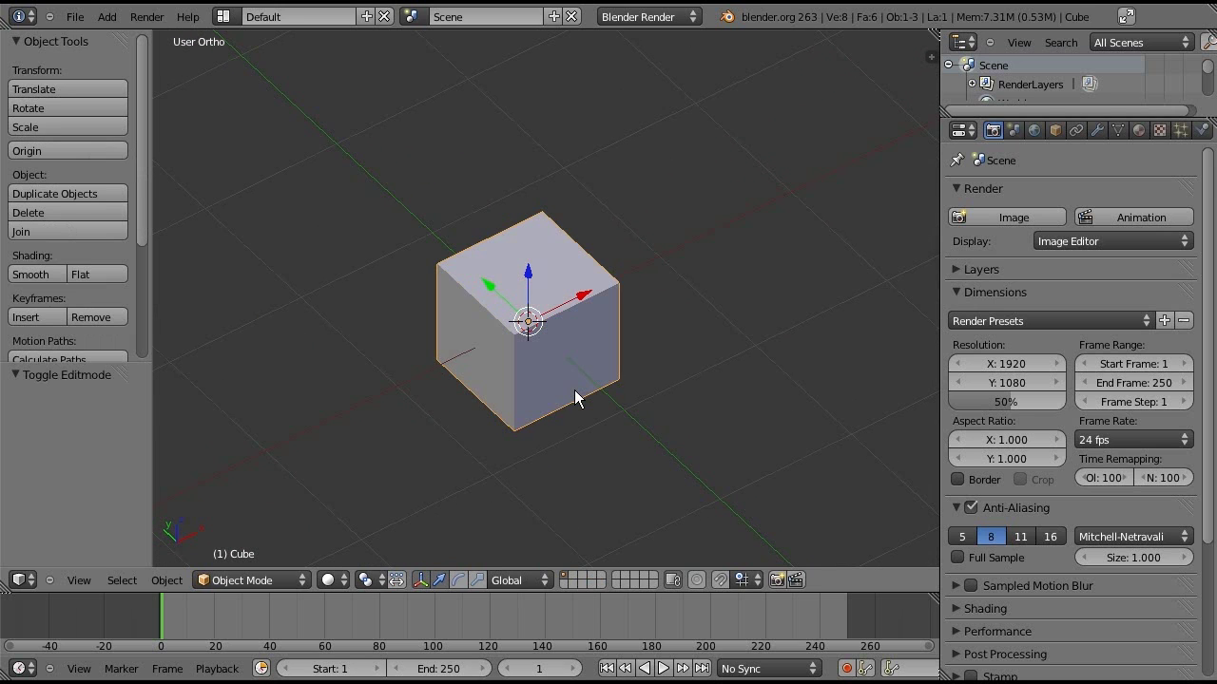
- In front view, duplicate the cube and move the copy by -0.8 along the Z axis, directly beneath the original
{"action": "key", "text": "KP_1"}
{"action": "scroll", "coordinate": [573, 389], "scroll_direction": "down", "scroll_amount": 2}
{"action": "middle_click_drag", "start_coordinate": [572, 368], "coordinate": [599, 293], "text": "shift"}
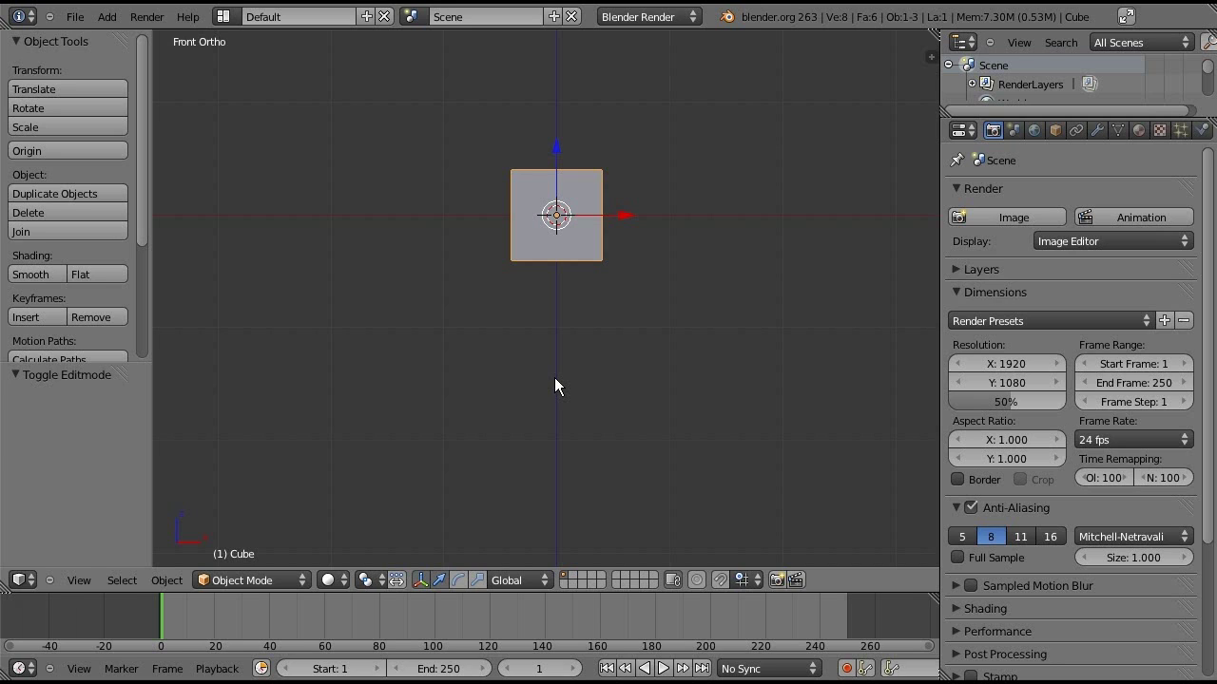
{"action": "key", "text": "g"}
{"action": "right_click", "coordinate": [501, 305]}
{"action": "key", "text": "shift+d"}
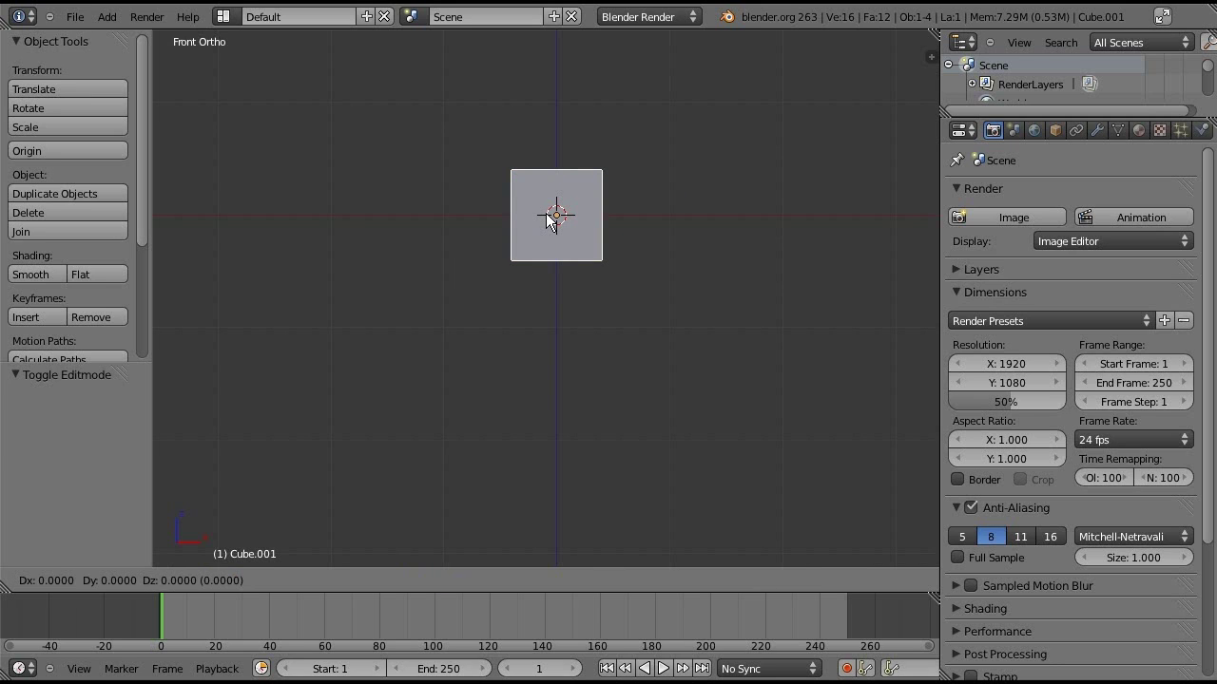
{"action": "right_click", "coordinate": [548, 220]}
{"action": "scroll", "coordinate": [542, 228], "scroll_direction": "up", "scroll_amount": 3}
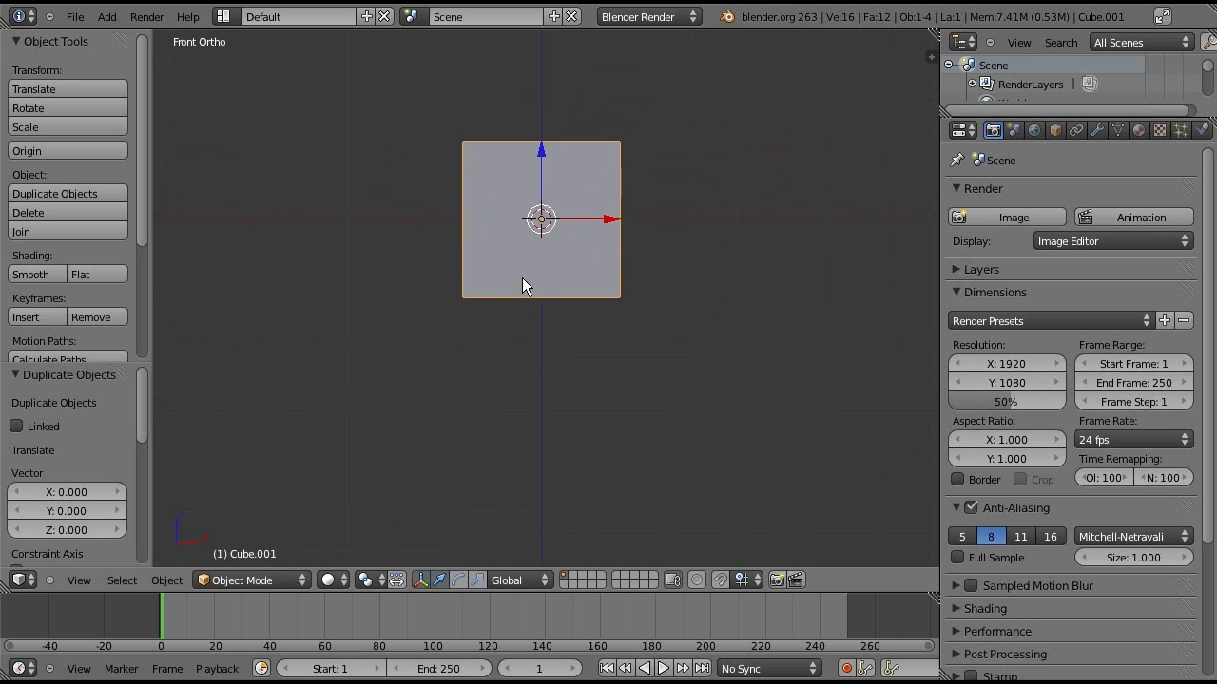
{"action": "key", "text": "g"}
{"action": "key", "text": "z"}
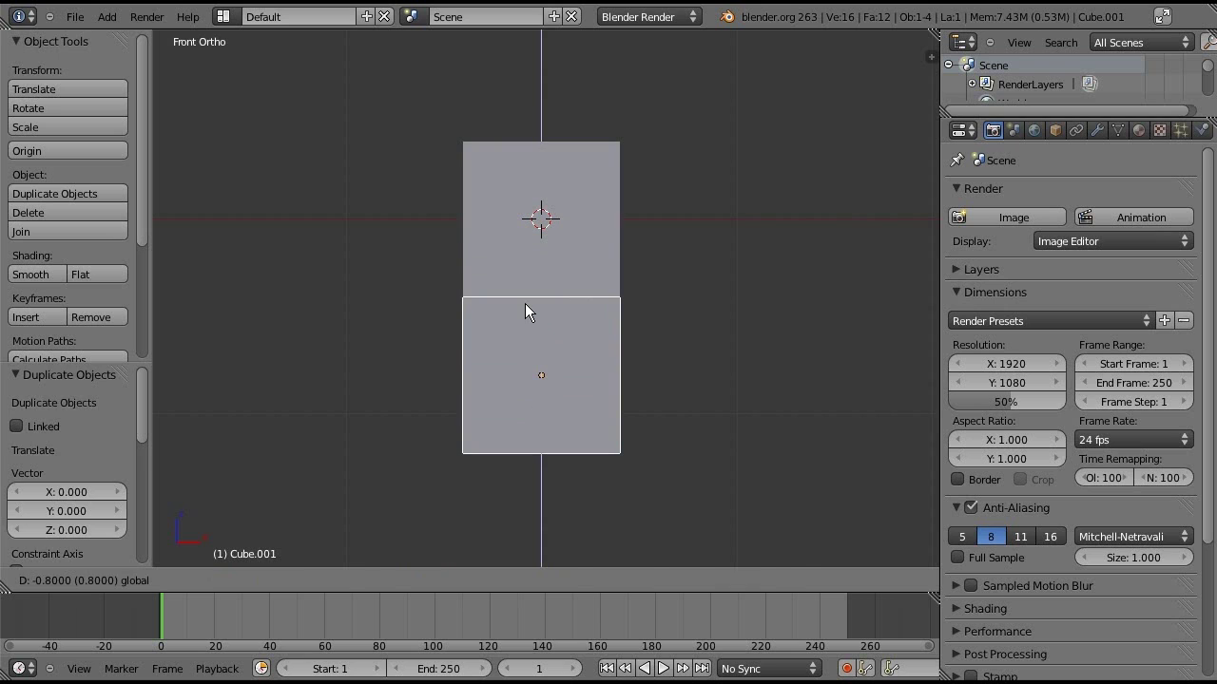
{"action": "left_click", "coordinate": [524, 303]}
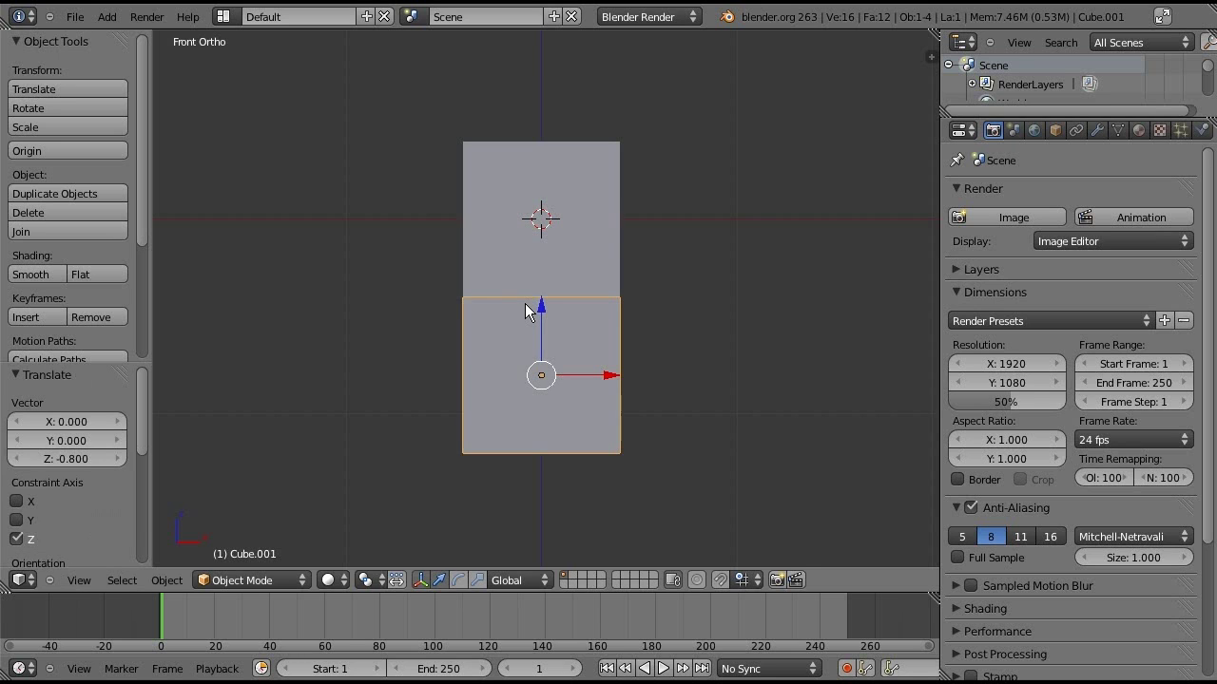
- In Edit Mode with wireframe shading, raise the lower cube's top face by 0.2 along the Z axis
{"action": "key", "text": "Tab"}
{"action": "key", "text": "z"}
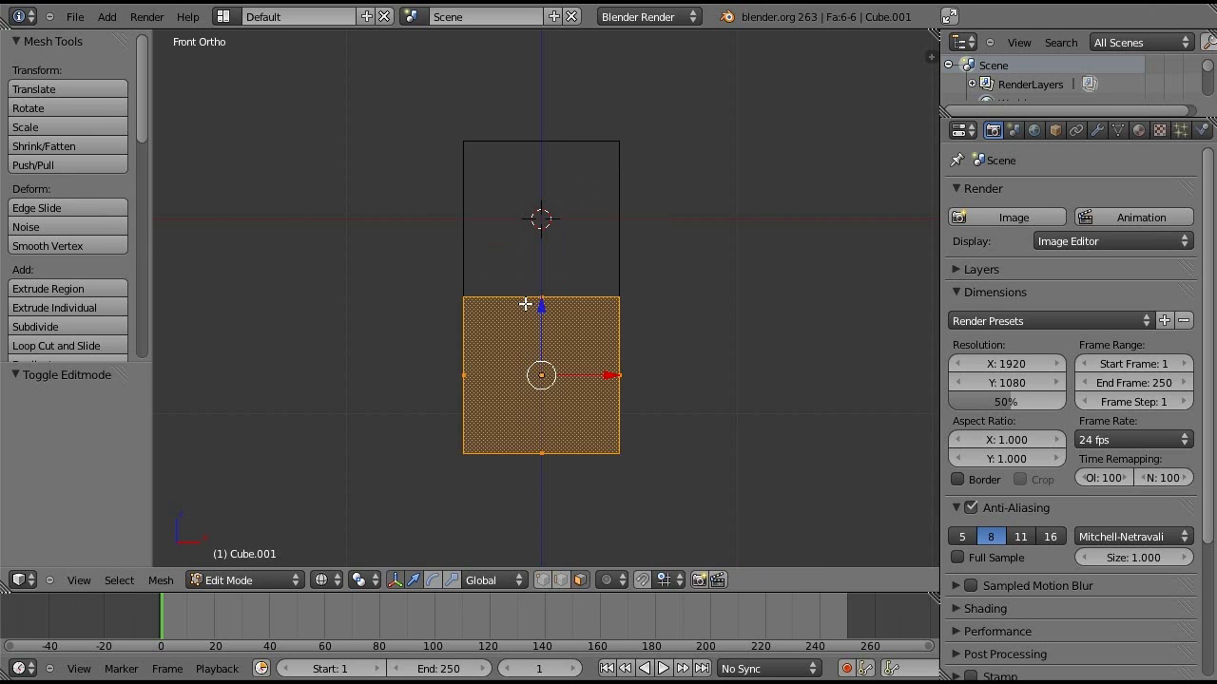
{"action": "scroll", "coordinate": [525, 304], "scroll_direction": "up", "scroll_amount": 2}
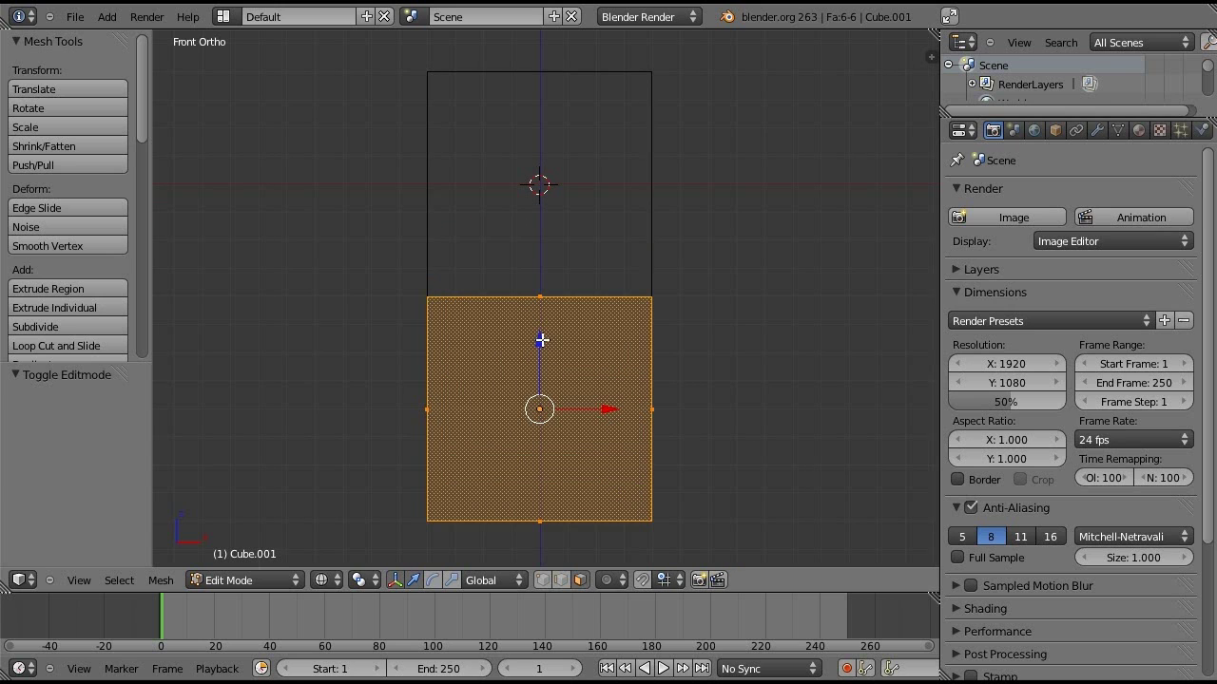
{"action": "scroll", "coordinate": [511, 366], "scroll_direction": "down", "scroll_amount": 1, "text": "shift"}
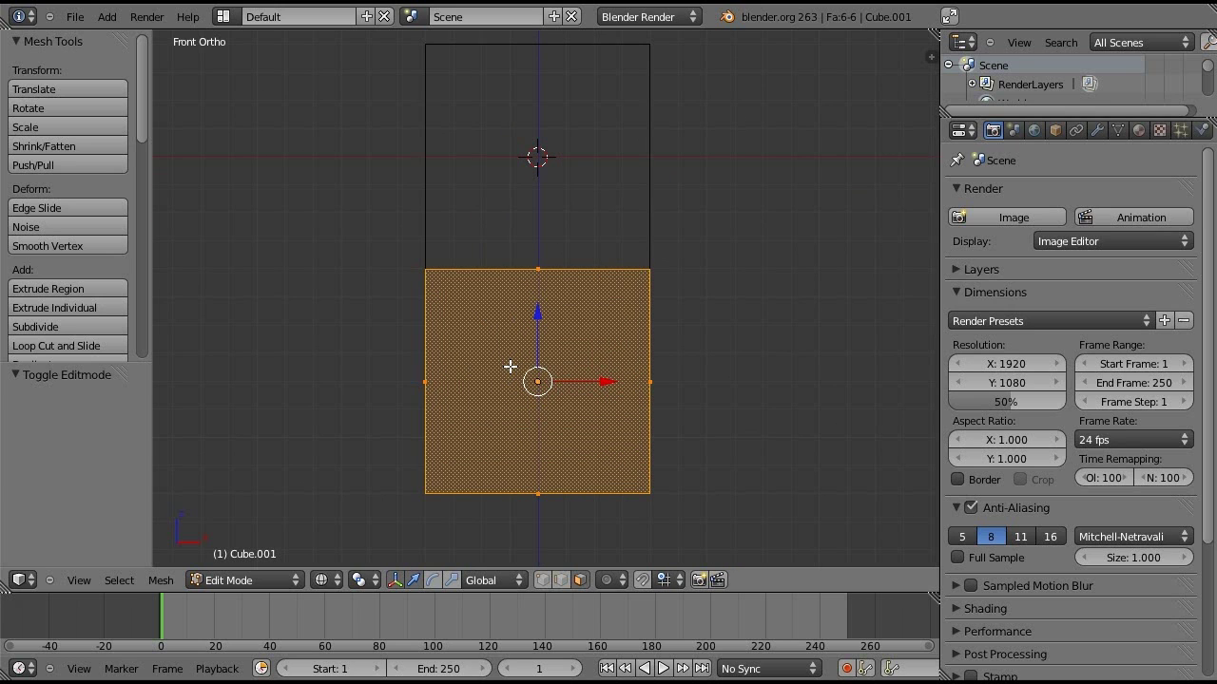
{"action": "right_click", "coordinate": [527, 267]}
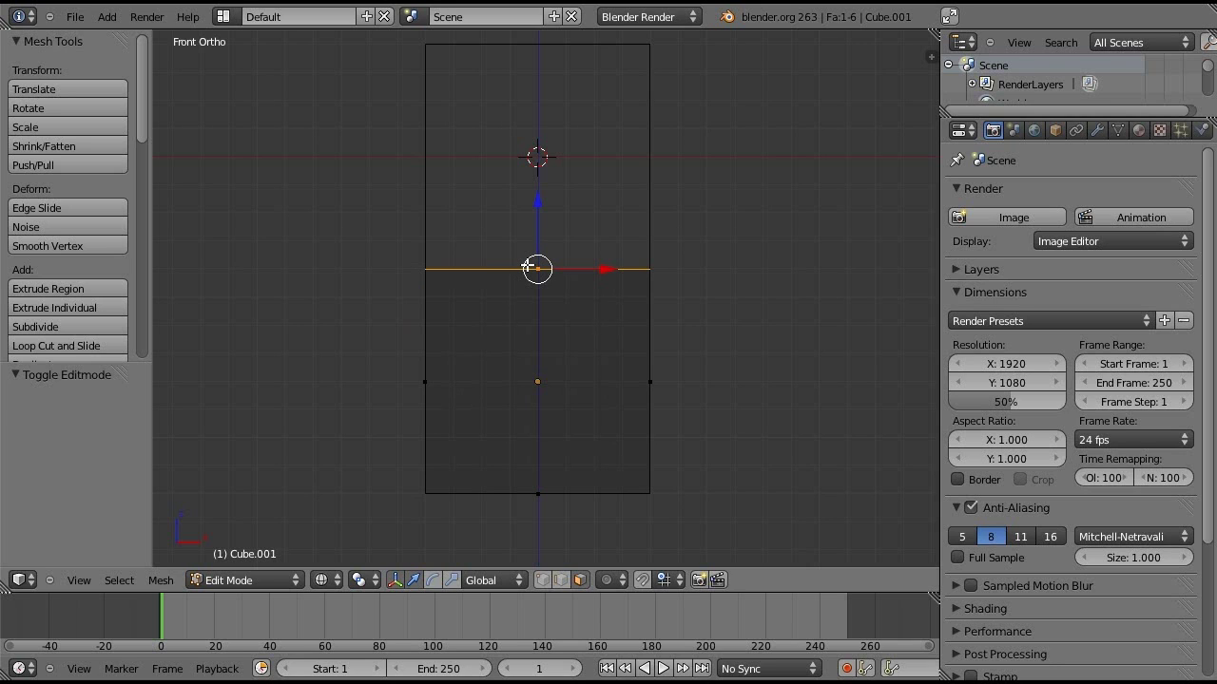
{"action": "key", "text": "e"}
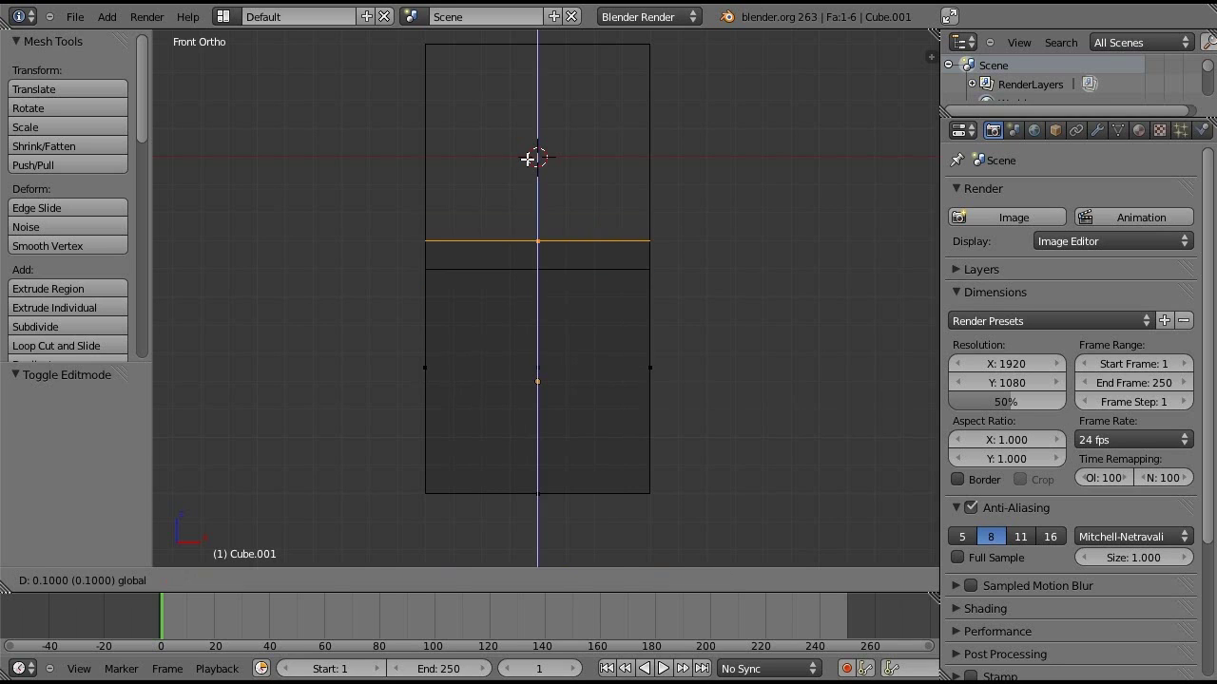
{"action": "left_click", "coordinate": [529, 162]}
- Move the lower cube's bottom face by -0.2 along the Z axis
{"action": "right_click", "coordinate": [534, 494]}
{"action": "key", "text": "g"}
{"action": "key", "text": "z"}
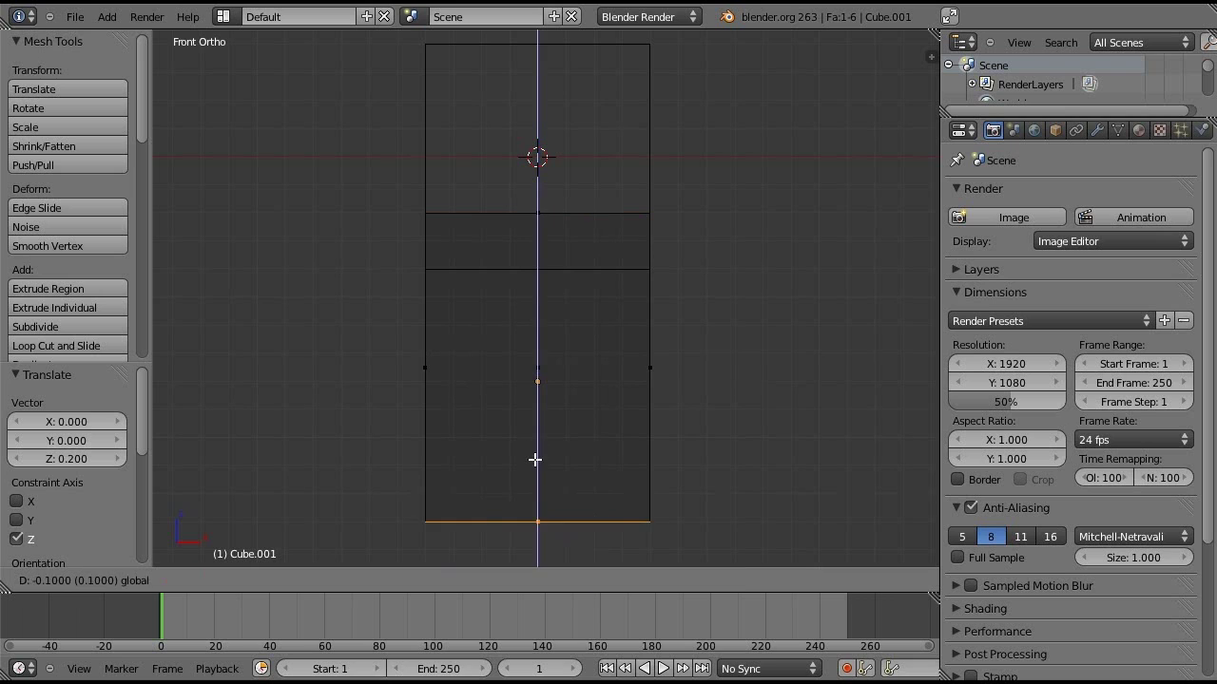
{"action": "left_click", "coordinate": [543, 484]}
{"action": "scroll", "coordinate": [550, 428], "scroll_direction": "down", "scroll_amount": 2}
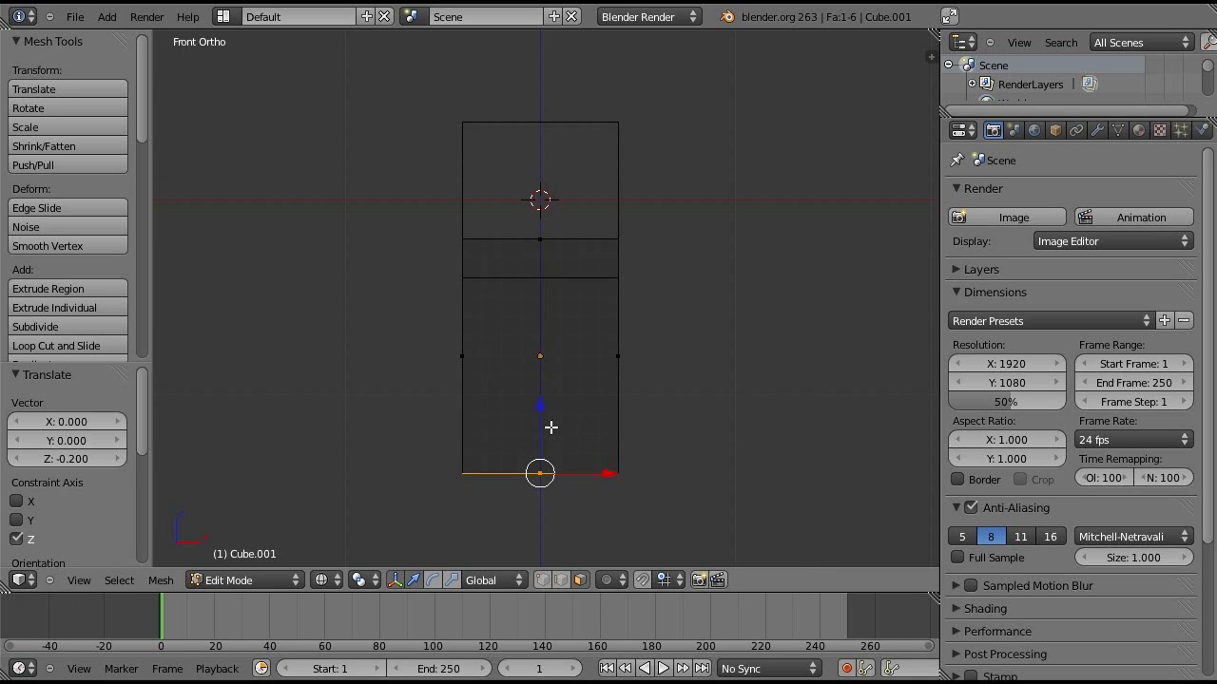
- In top view, move the lower block's back face inward by 0.2 along the Y axis
{"action": "key", "text": "KP_7"}
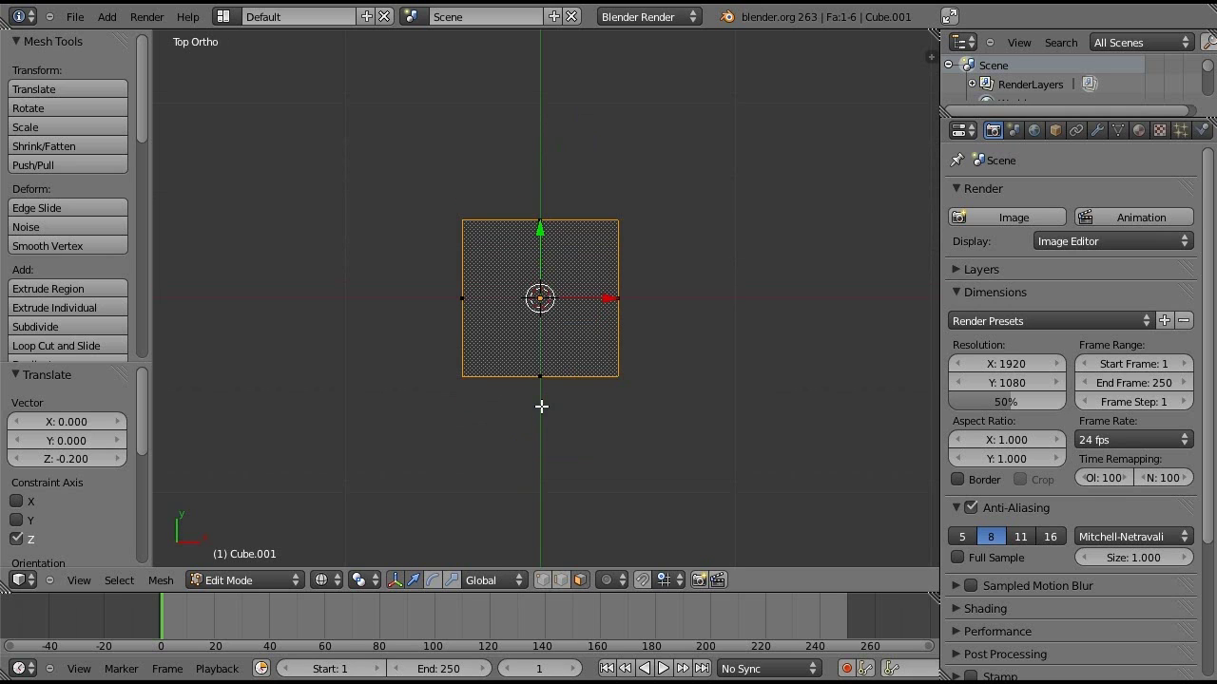
{"action": "right_click", "coordinate": [539, 219]}
{"action": "scroll", "coordinate": [540, 186], "scroll_direction": "up", "scroll_amount": 2}
{"action": "key", "text": "g"}
{"action": "key", "text": "y"}
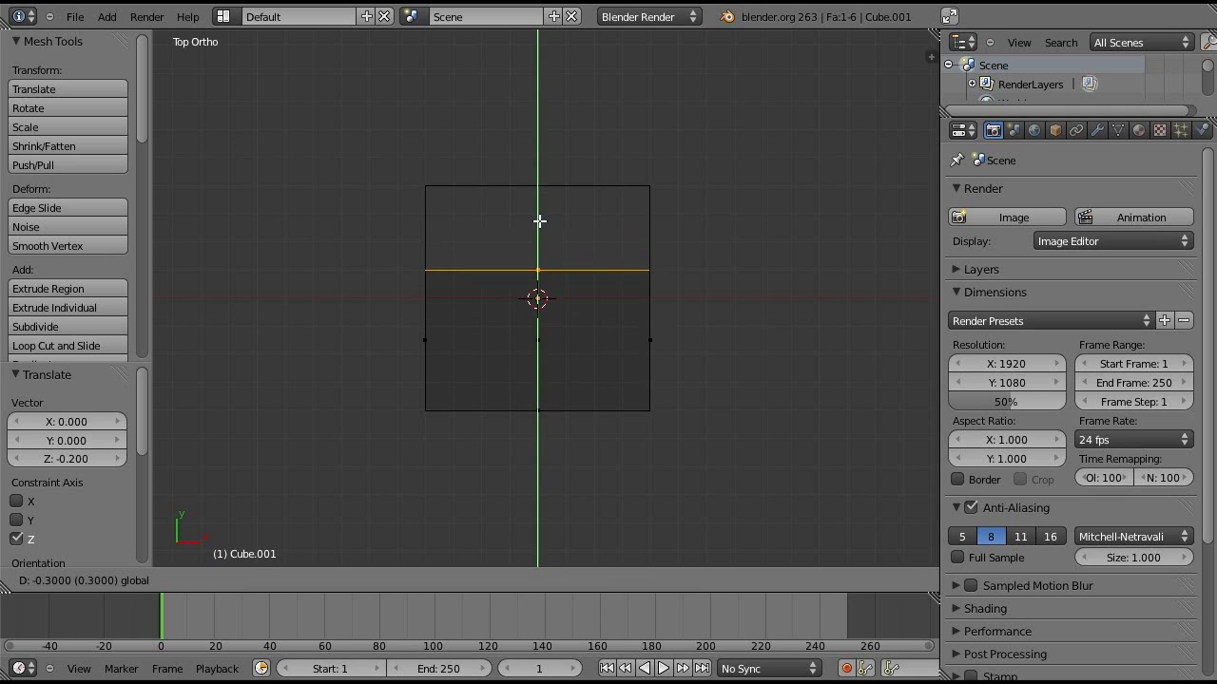
{"action": "left_click", "coordinate": [540, 179]}
- Move the lower block's front face inward by 0.2 along the Y axis
{"action": "right_click", "coordinate": [537, 410]}
{"action": "key", "text": "g"}
{"action": "key", "text": "y"}
{"action": "left_click", "coordinate": [538, 294]}
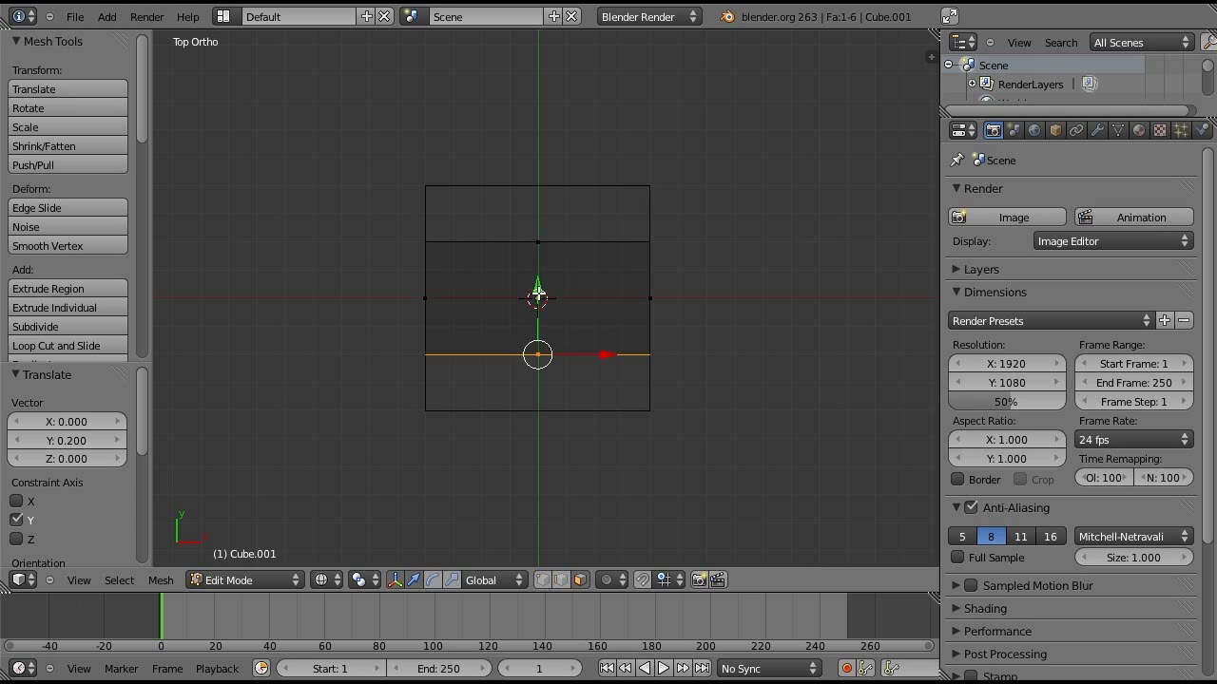
- Select all faces of the lower block, snap the selection to the grid and return to Object Mode
{"action": "key", "text": "a"}
{"action": "key", "text": "a"}
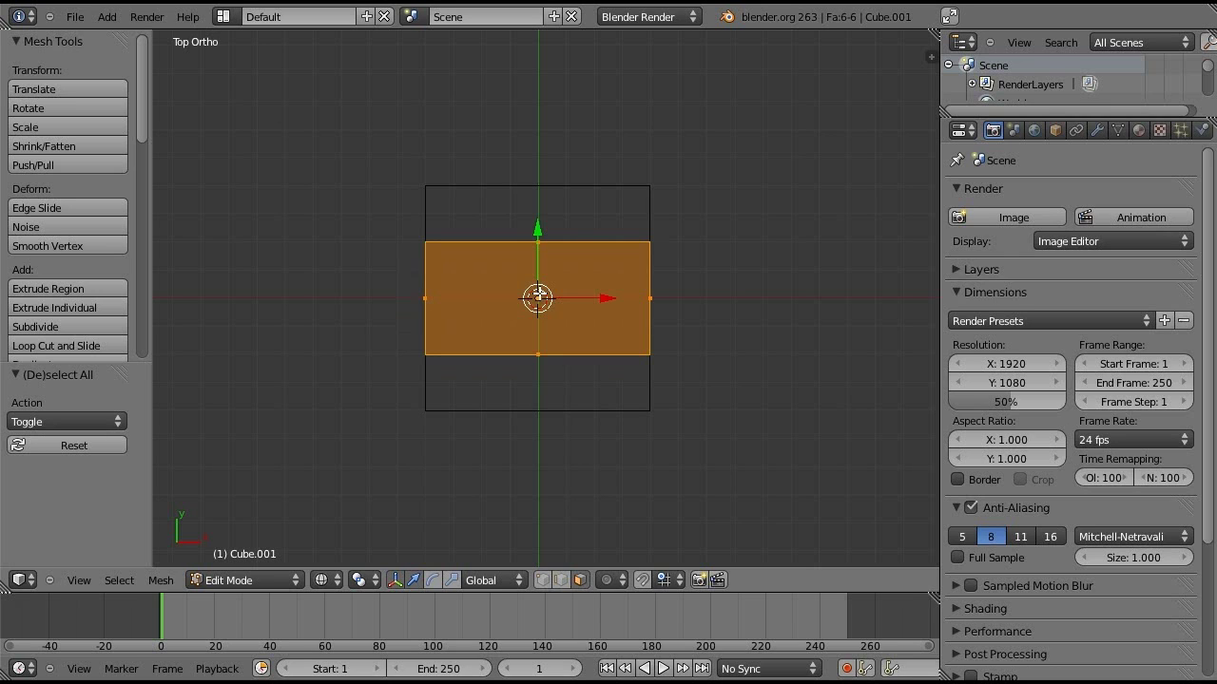
{"action": "key", "text": "shift+s"}
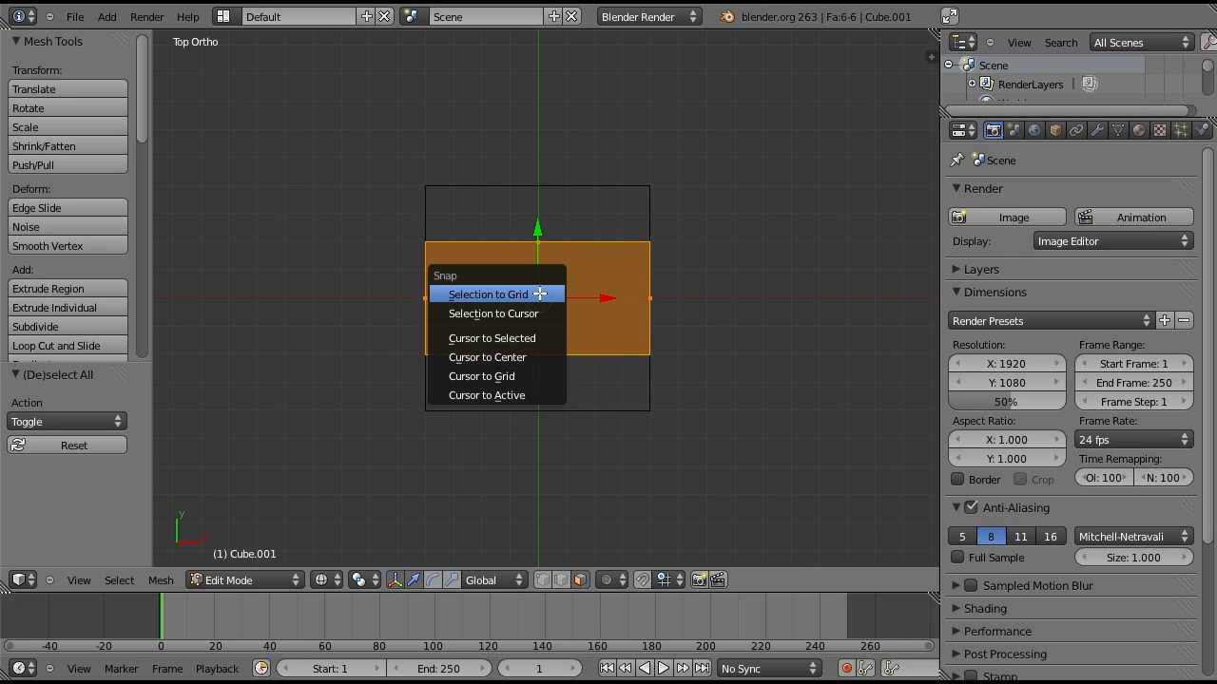
{"action": "left_click", "coordinate": [539, 294]}
{"action": "middle_click_drag", "start_coordinate": [539, 296], "coordinate": [497, 318]}
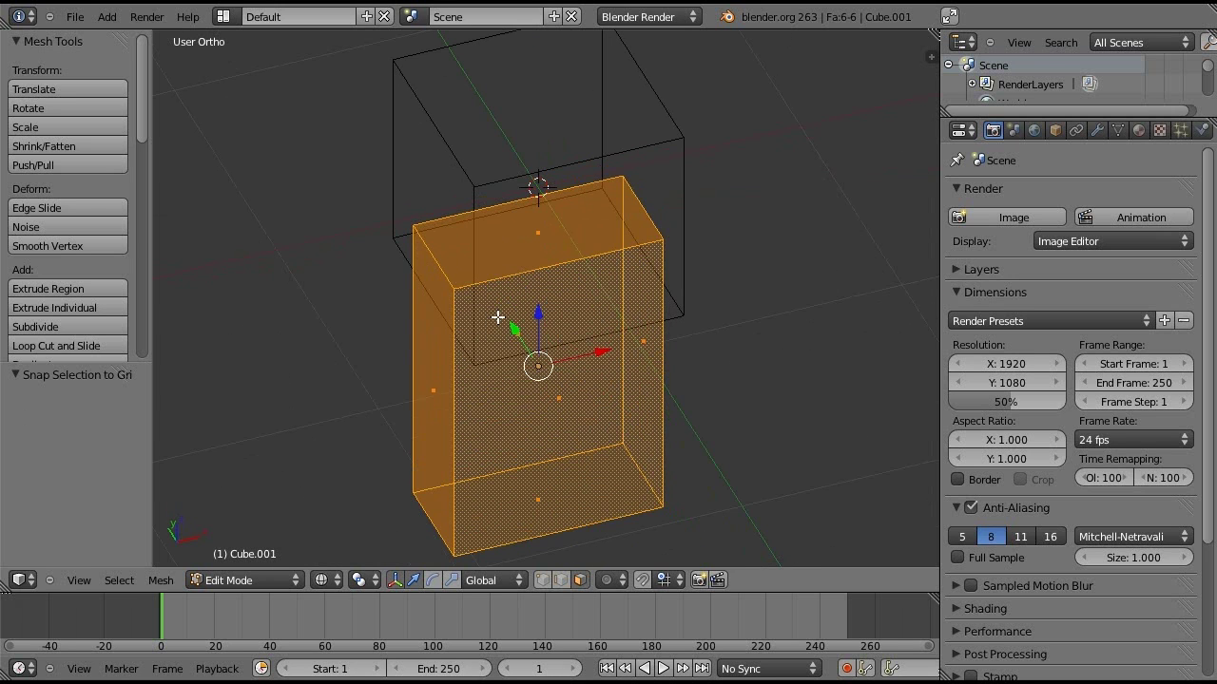
{"action": "key", "text": "Tab"}
- In front view, lower the block along Z until its top meets the upper cube's underside, correcting by 0.1, with solid shading
{"action": "key", "text": "KP_1"}
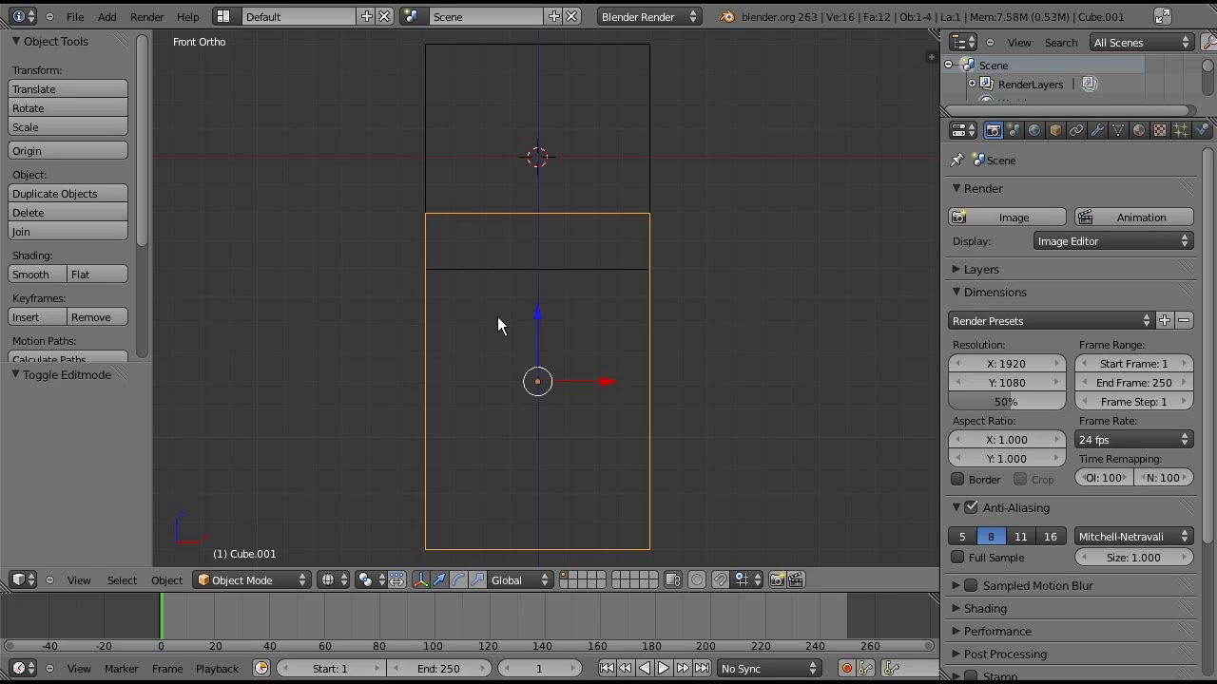
{"action": "key", "text": "g"}
{"action": "key", "text": "z"}
{"action": "left_click", "coordinate": [539, 392]}
{"action": "left_click_drag", "start_coordinate": [538, 392], "coordinate": [535, 375]}
{"action": "scroll", "coordinate": [535, 375], "scroll_direction": "down", "scroll_amount": 5}
{"action": "key", "text": "z"}
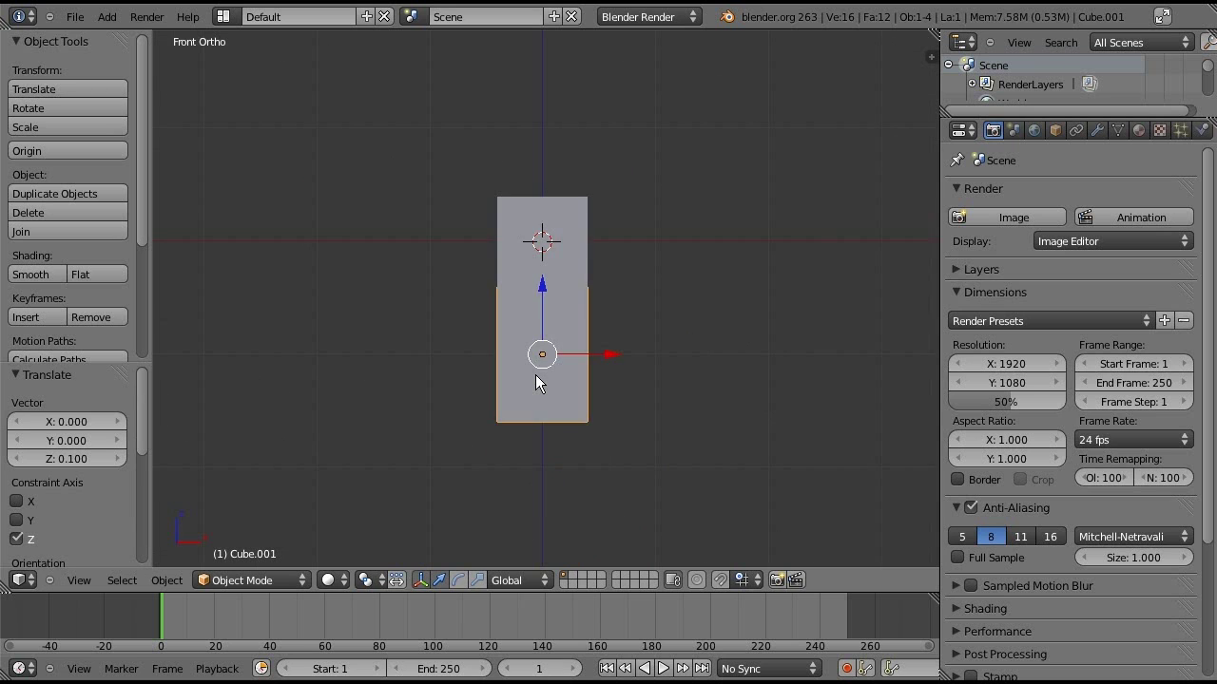
{"action": "middle_click_drag", "start_coordinate": [535, 374], "coordinate": [507, 376]}
- In front view, duplicate the lower block and move the copy along negative X to sit directly beside it
{"action": "key", "text": "KP_1"}
{"action": "scroll", "coordinate": [503, 372], "scroll_direction": "up", "scroll_amount": 5}
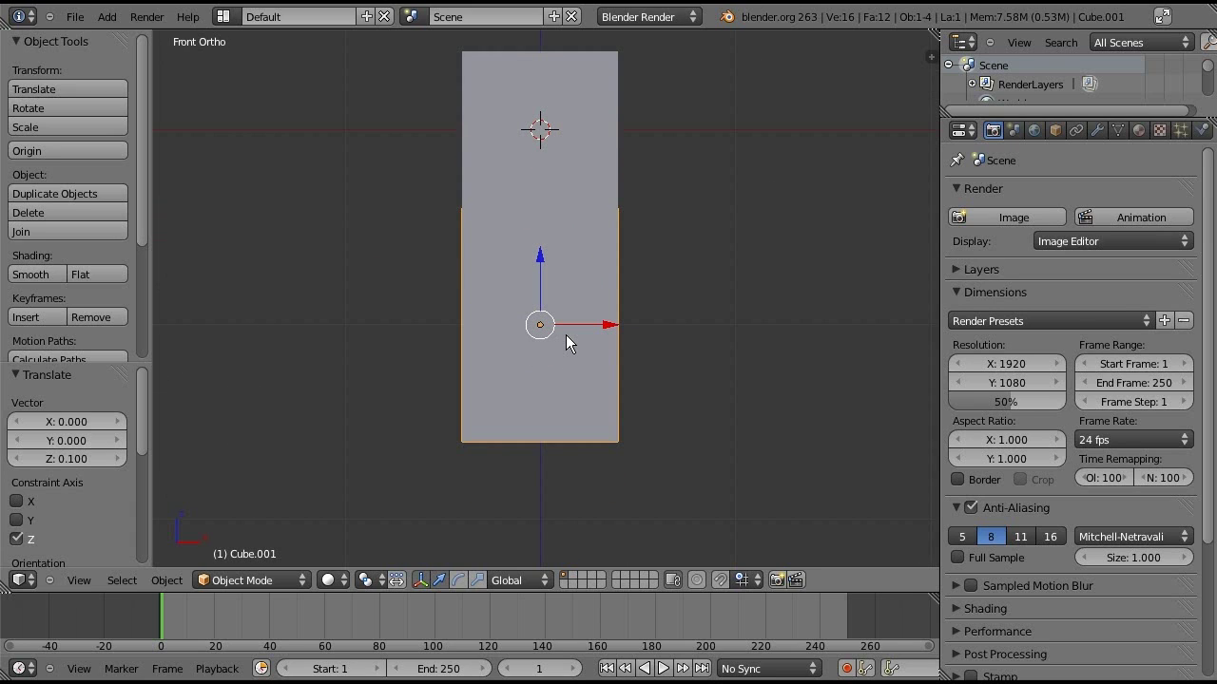
{"action": "key", "text": "shift+d"}
{"action": "right_click", "coordinate": [691, 333]}
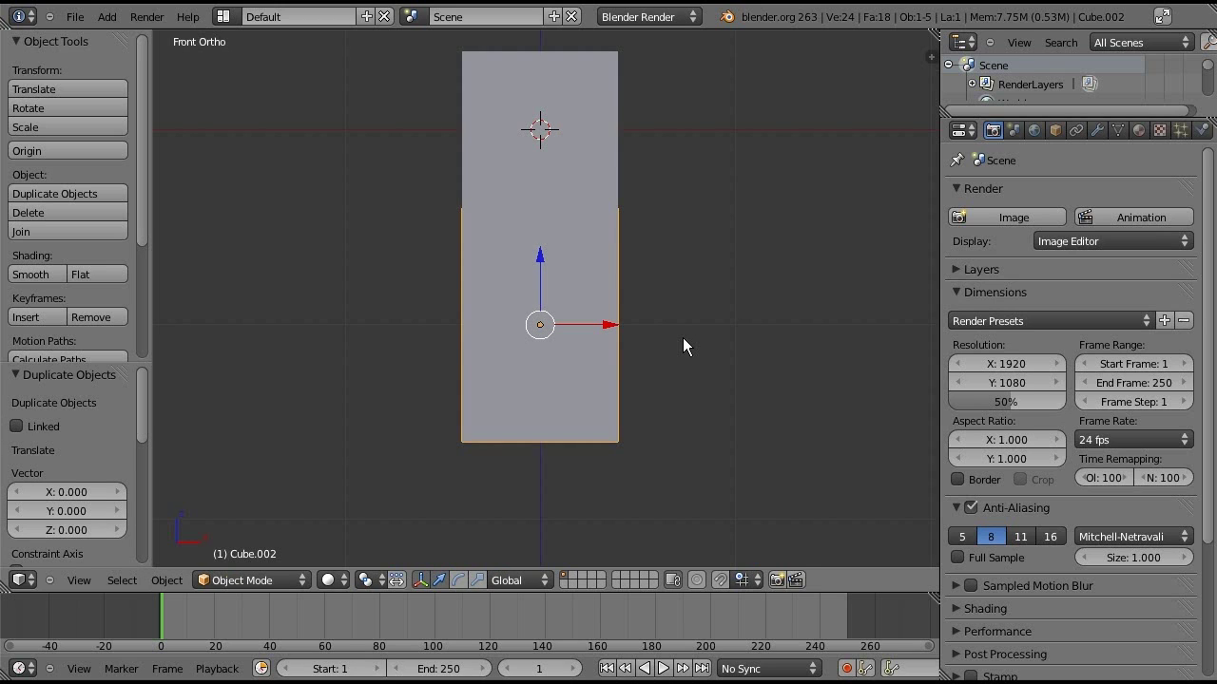
{"action": "key", "text": "g"}
{"action": "key", "text": "x"}
{"action": "left_click", "coordinate": [444, 324]}
- Enter Edit Mode on the side block with wireframe shading and select only its outer face on the negative X side
{"action": "key", "text": "Tab"}
{"action": "key", "text": "z"}
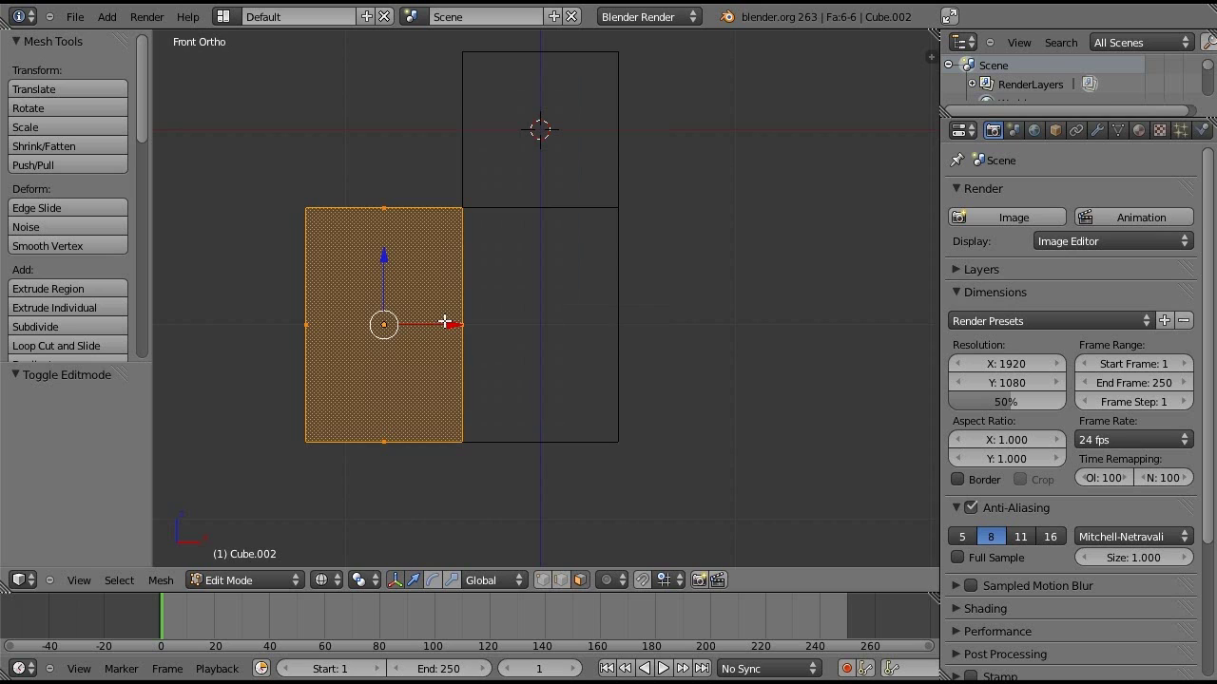
{"action": "scroll", "coordinate": [444, 323], "scroll_direction": "up", "scroll_amount": 2}
{"action": "middle_click_drag", "start_coordinate": [279, 345], "coordinate": [450, 347], "text": "shift"}
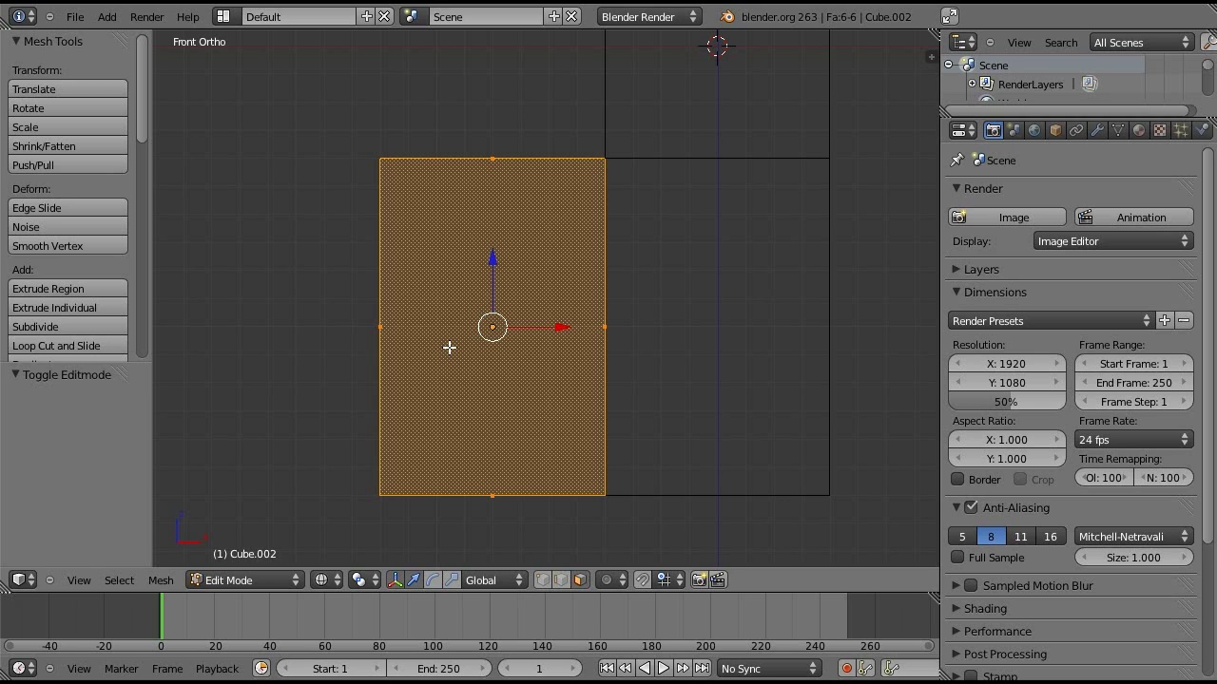
{"action": "right_click", "coordinate": [381, 328]}
{"action": "key", "text": "g"}
{"action": "key", "text": "x"}
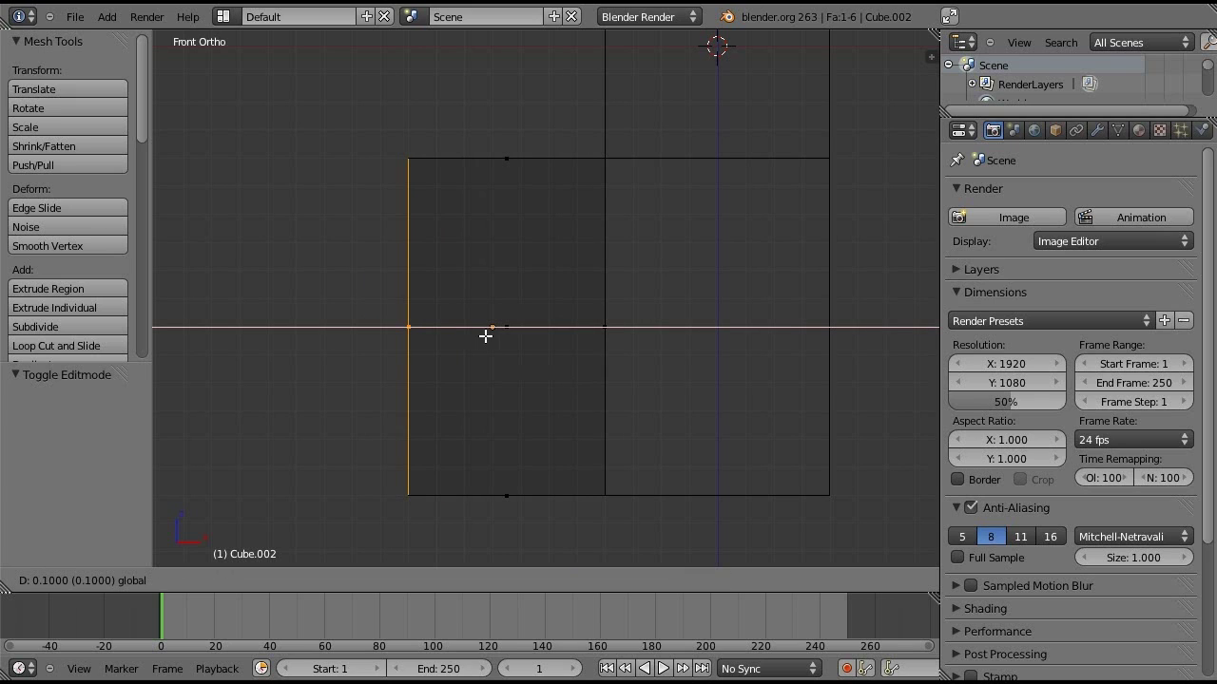
{"action": "key", "text": "0"}
{"action": "key", "text": "Return"}
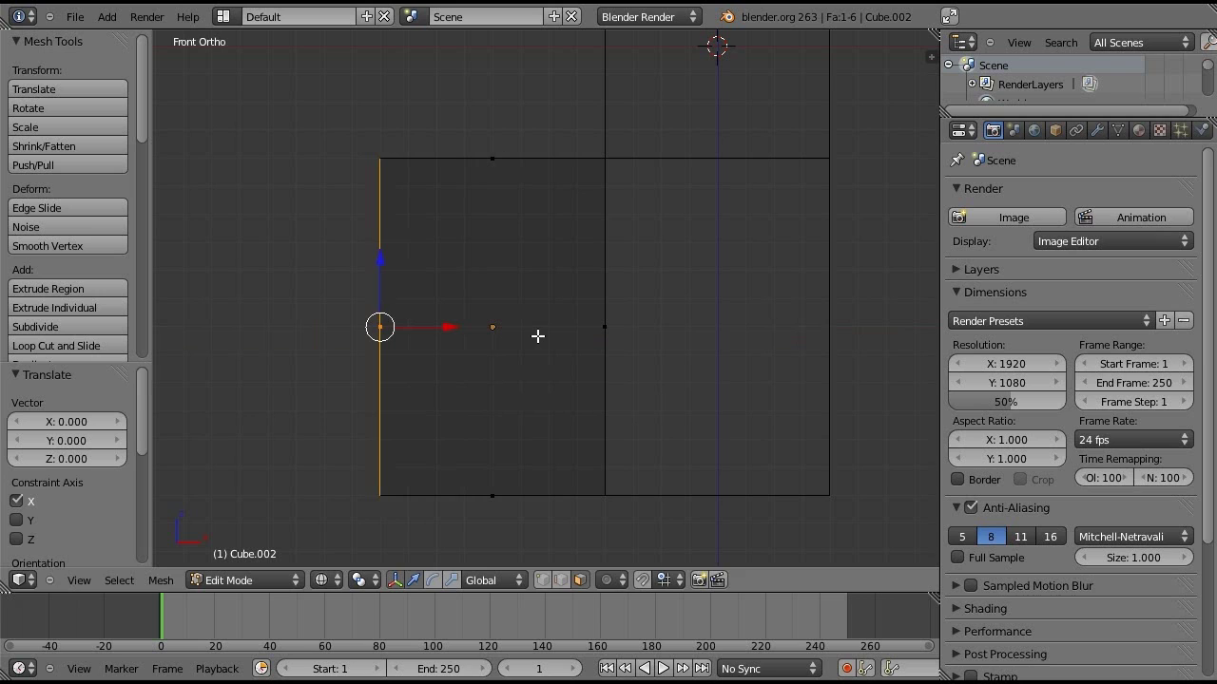
- Move the side block's selected outer face inward by 0.2 along the X axis
{"action": "key", "text": "g"}
{"action": "key", "text": "x"}
{"action": "left_click", "coordinate": [507, 321]}
- Move the side block's inner face by -0.2 along the X axis and check the block from the top
{"action": "right_click", "coordinate": [571, 324]}
{"action": "key", "text": "g"}
{"action": "key", "text": "x"}
{"action": "key", "text": "minus"}
{"action": "key", "text": "0"}
{"action": "key", "text": "period"}
{"action": "key", "text": "2"}
{"action": "key", "text": "Return"}
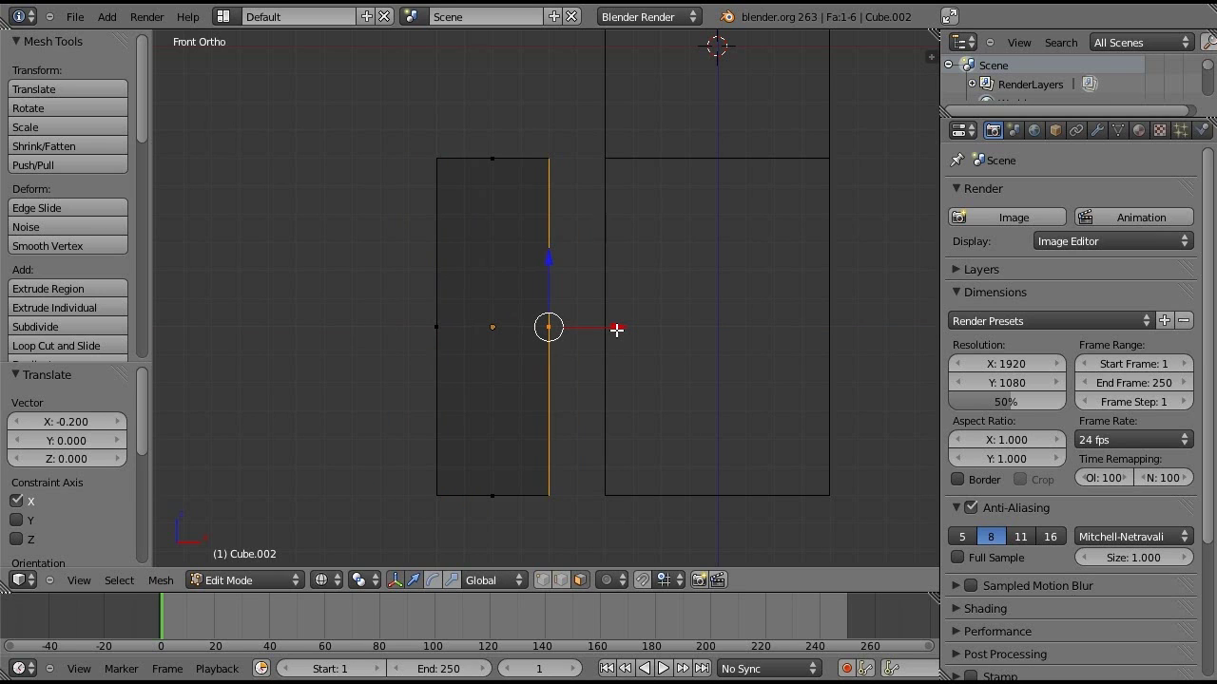
{"action": "key", "text": "KP_7"}
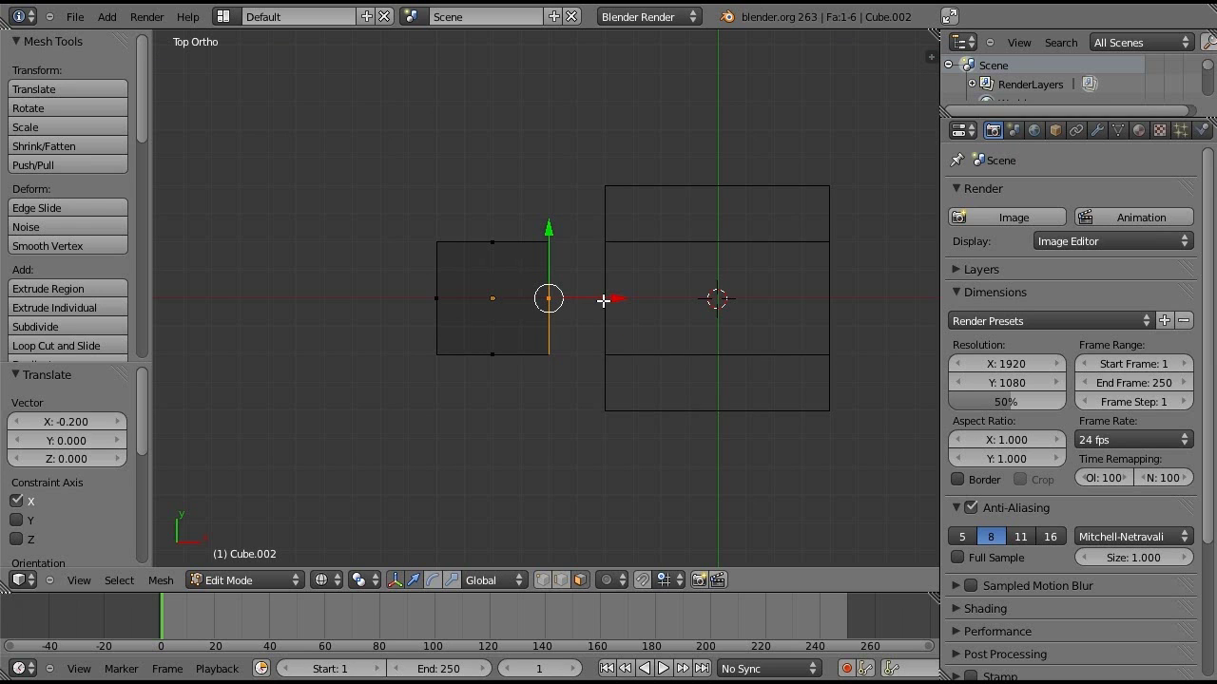
- Return to Object Mode and, in front view, move the narrow block 0.2 along the X axis against the central block
{"action": "key", "text": "Tab"}
{"action": "key", "text": "KP_1"}
{"action": "scroll", "coordinate": [535, 299], "scroll_direction": "down", "scroll_amount": 4}
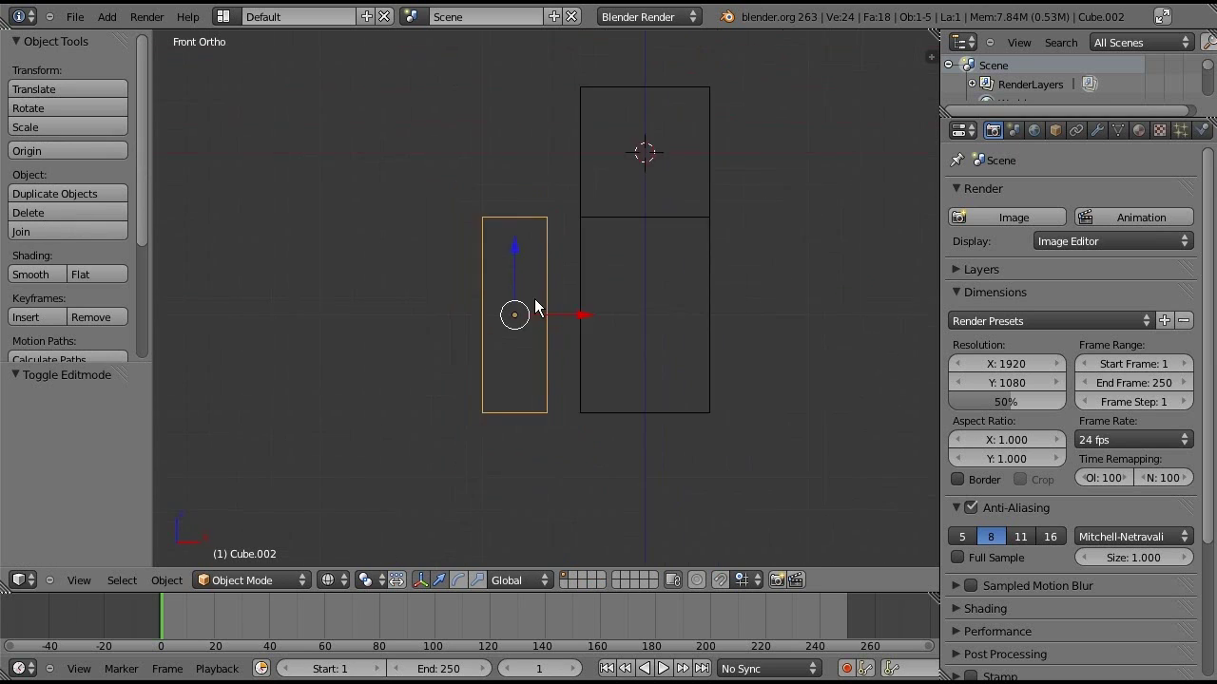
{"action": "key", "text": "g"}
{"action": "key", "text": "x"}
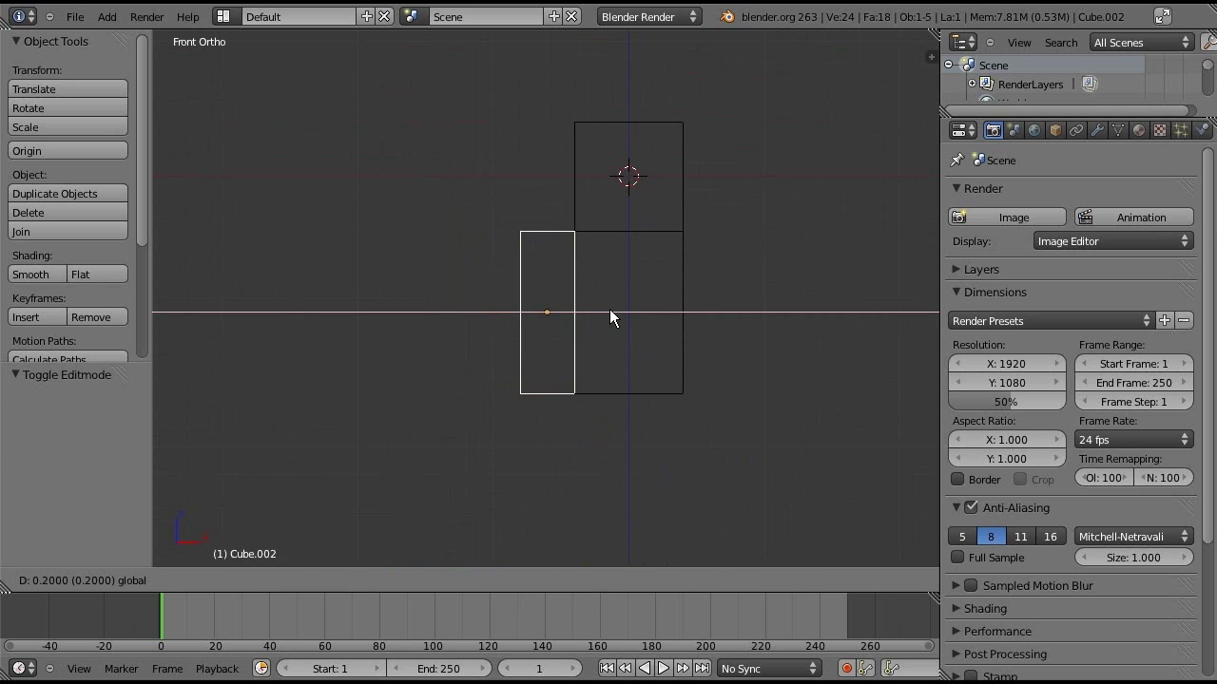
{"action": "left_click", "coordinate": [609, 309]}
- Duplicate the narrow side block and move the copy 1.2 along the X axis to the opposite side of the central block
{"action": "middle_click_drag", "start_coordinate": [710, 327], "coordinate": [619, 314], "text": "shift"}
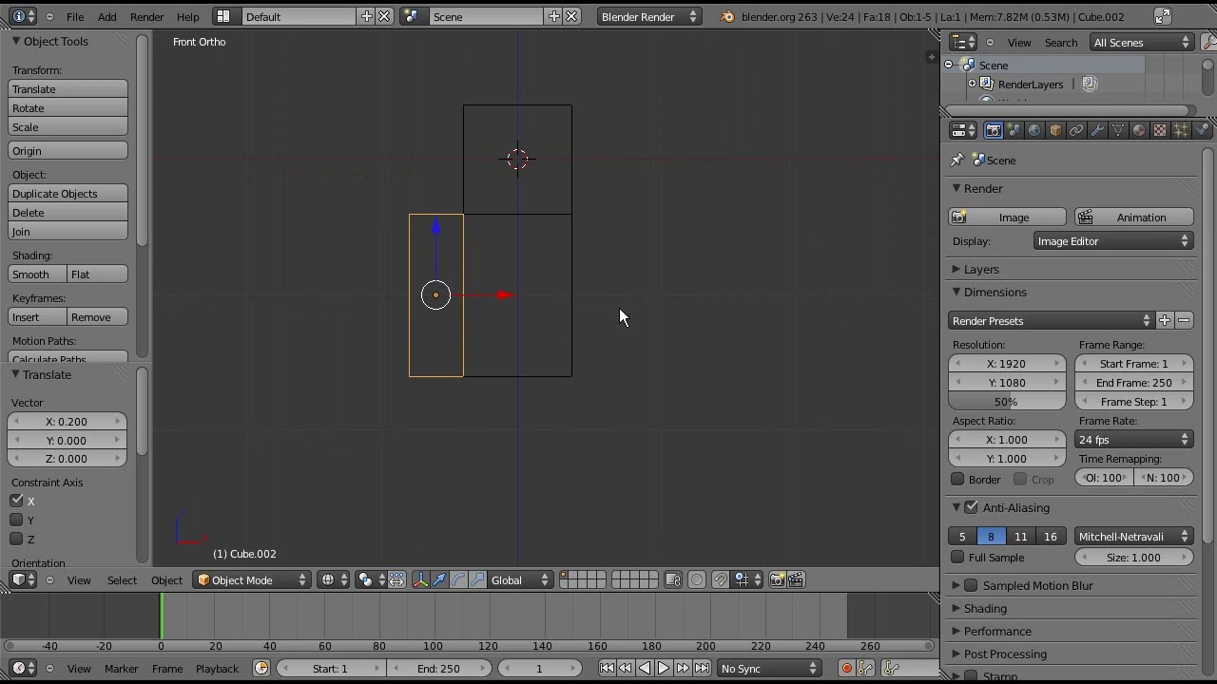
{"action": "key", "text": "shift+d"}
{"action": "right_click", "coordinate": [497, 322]}
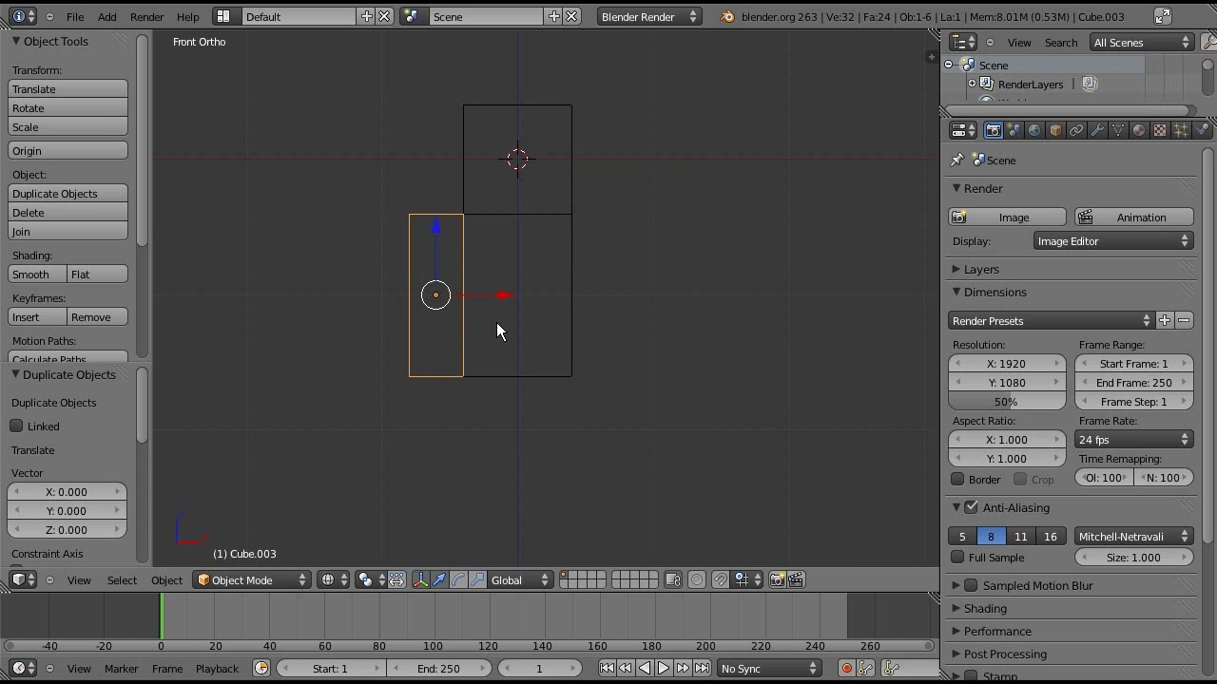
{"action": "key", "text": "g"}
{"action": "key", "text": "x"}
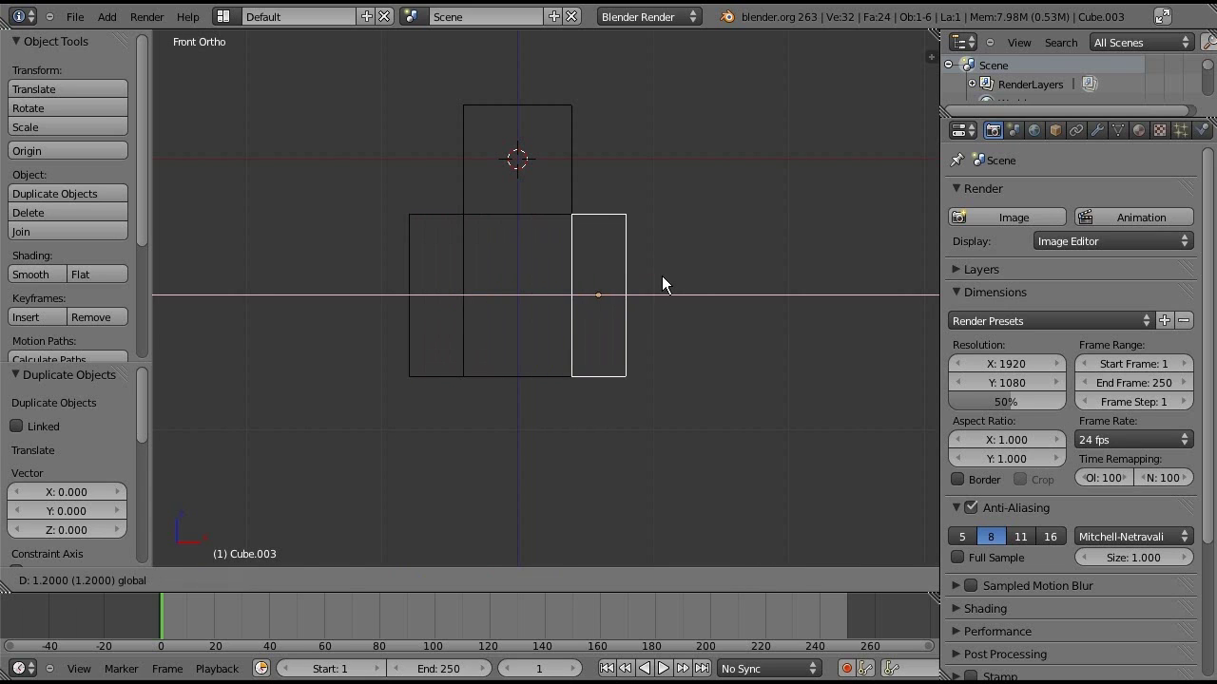
{"action": "left_click", "coordinate": [662, 284]}
- Duplicate the second narrow block and move the copy by -0.4 in X and -1.2 in Z, beneath the central block
{"action": "key", "text": "shift+d"}
{"action": "right_click", "coordinate": [648, 270]}
{"action": "key", "text": "g"}
{"action": "left_click", "coordinate": [587, 436]}
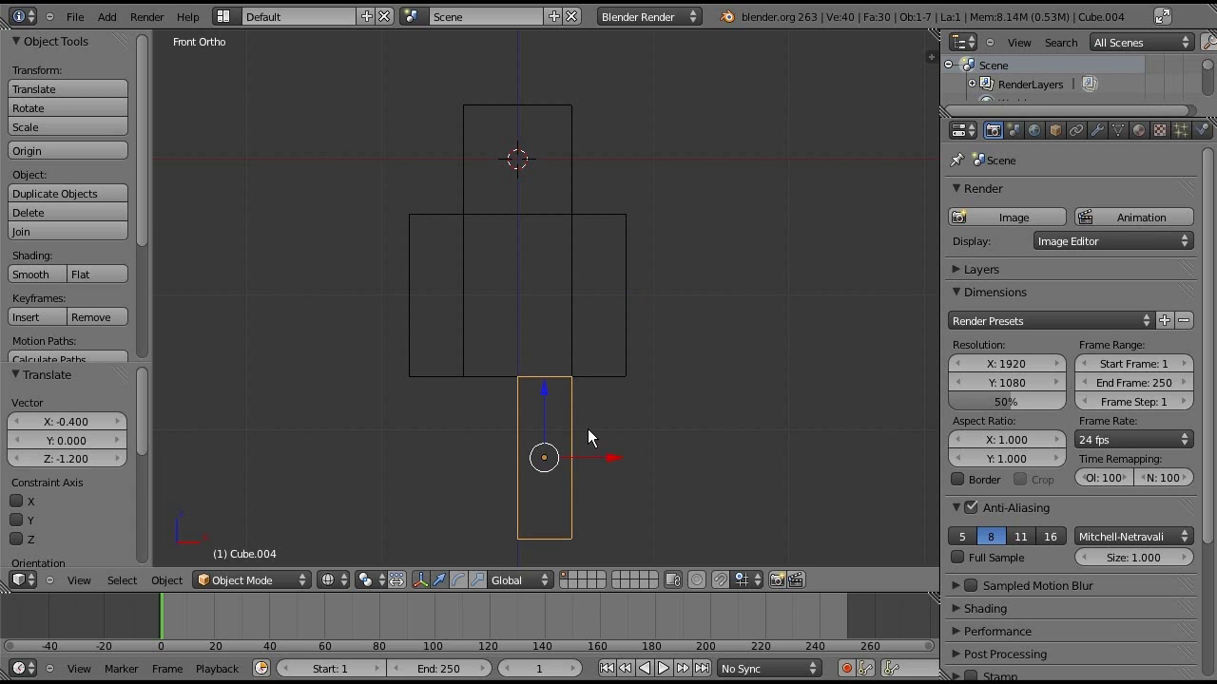
- Duplicate the leg block beneath the body and move the copy by -0.4 along the X axis, beside the original
{"action": "key", "text": "shift+d"}
{"action": "right_click", "coordinate": [585, 455]}
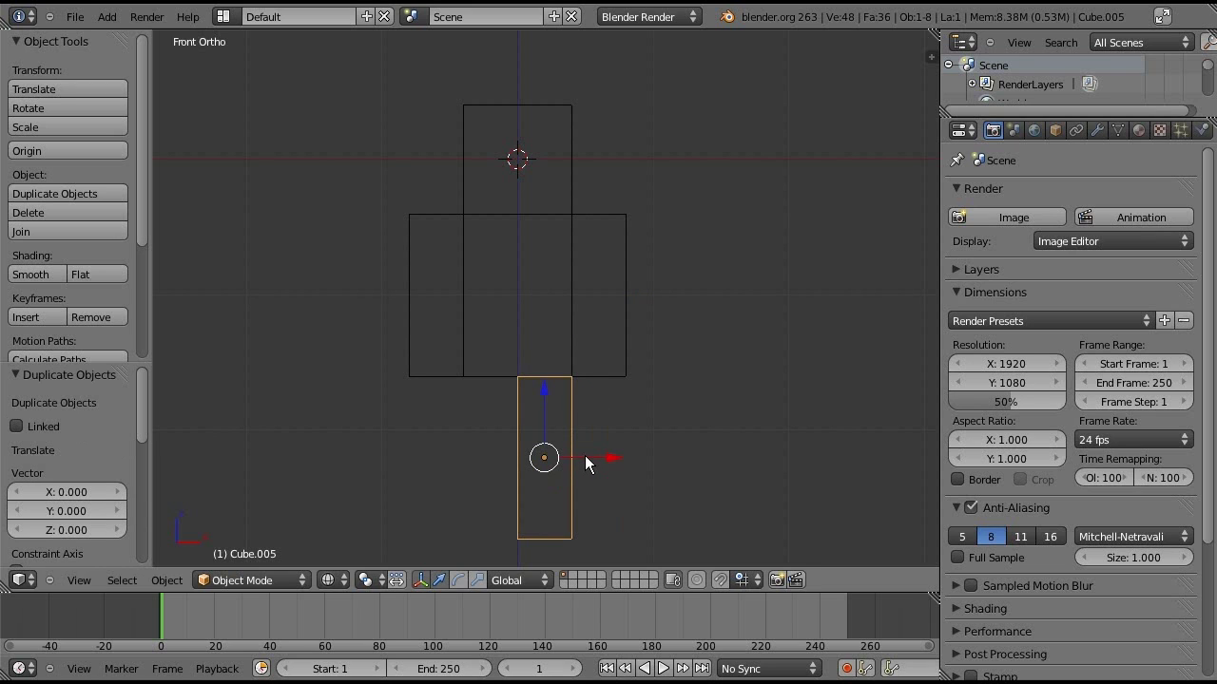
{"action": "key", "text": "g"}
{"action": "key", "text": "x"}
{"action": "left_click", "coordinate": [549, 484]}
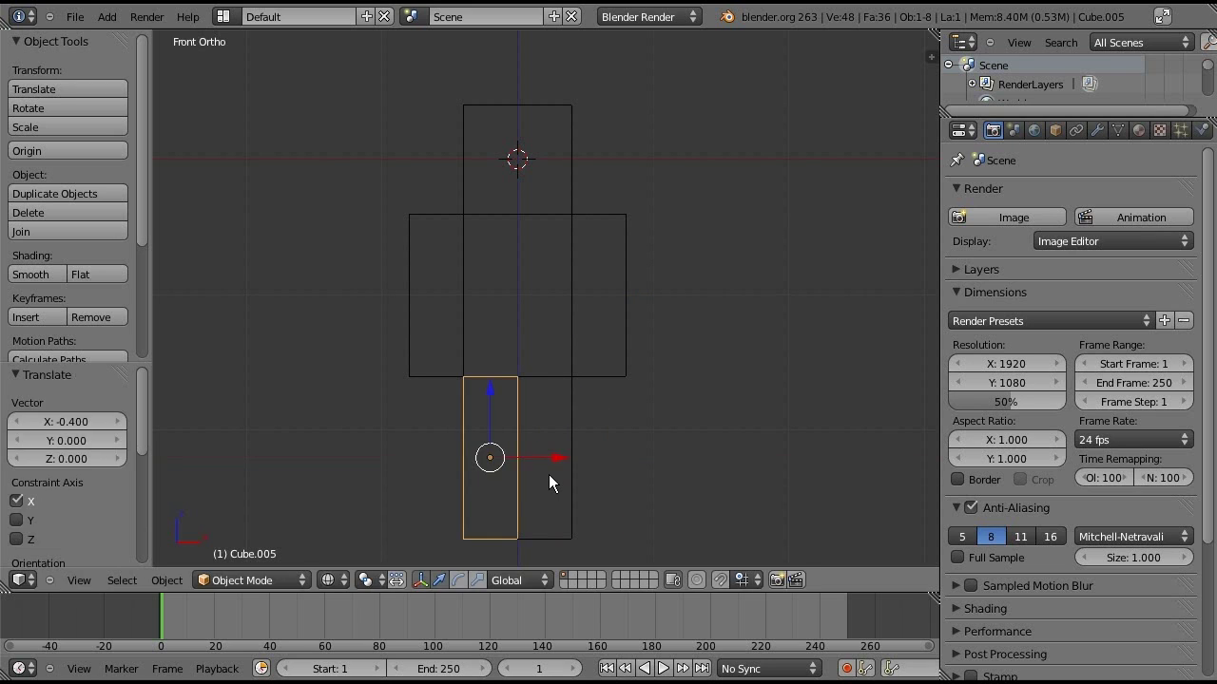
{"action": "scroll", "coordinate": [550, 475], "scroll_direction": "up", "scroll_amount": 2}
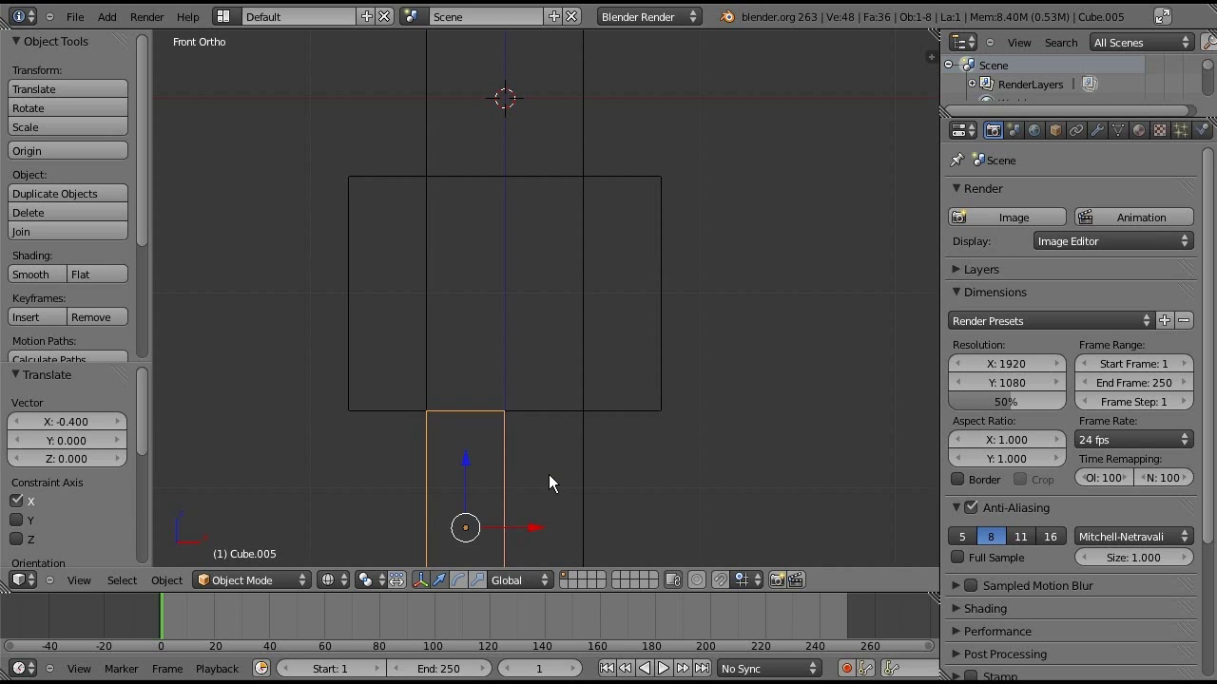
{"action": "scroll", "coordinate": [551, 362], "scroll_direction": "down", "scroll_amount": 2}
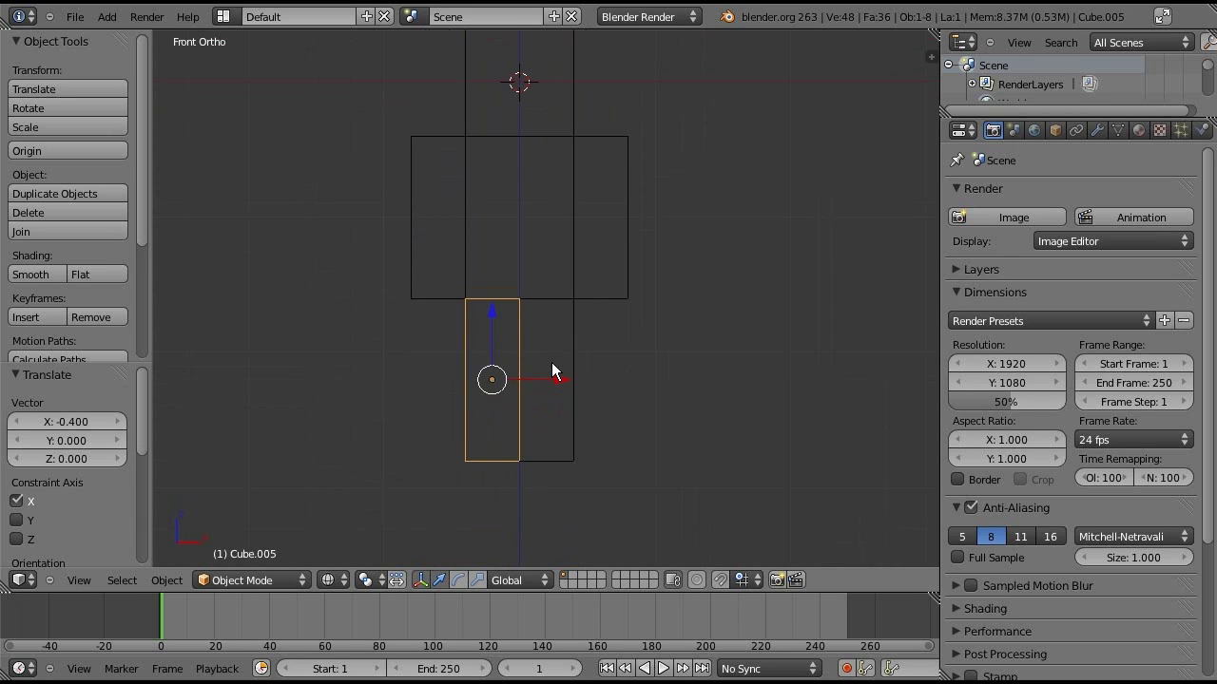
{"action": "scroll", "coordinate": [546, 380], "scroll_direction": "up", "scroll_amount": 3}
{"action": "scroll", "coordinate": [543, 392], "scroll_direction": "down", "scroll_amount": 3}
{"action": "scroll", "coordinate": [542, 399], "scroll_direction": "up", "scroll_amount": 1}
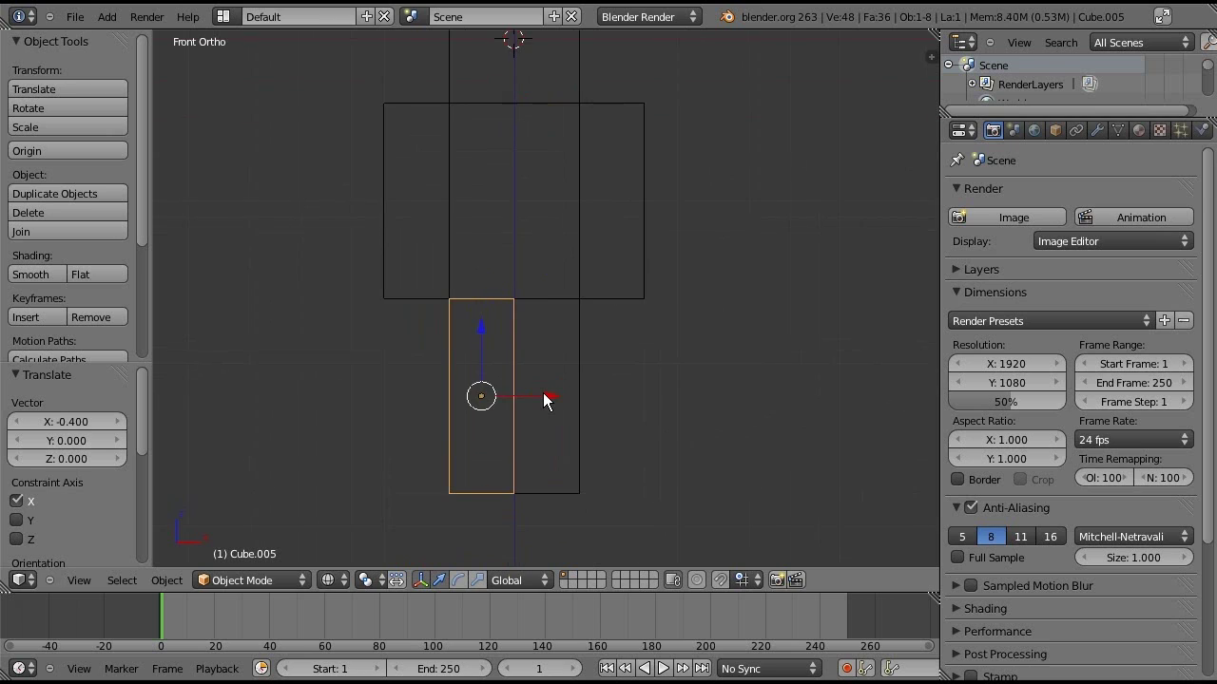
{"action": "scroll", "coordinate": [544, 393], "scroll_direction": "up", "scroll_amount": 1}
{"action": "key", "text": "g"}
{"action": "key", "text": "x"}
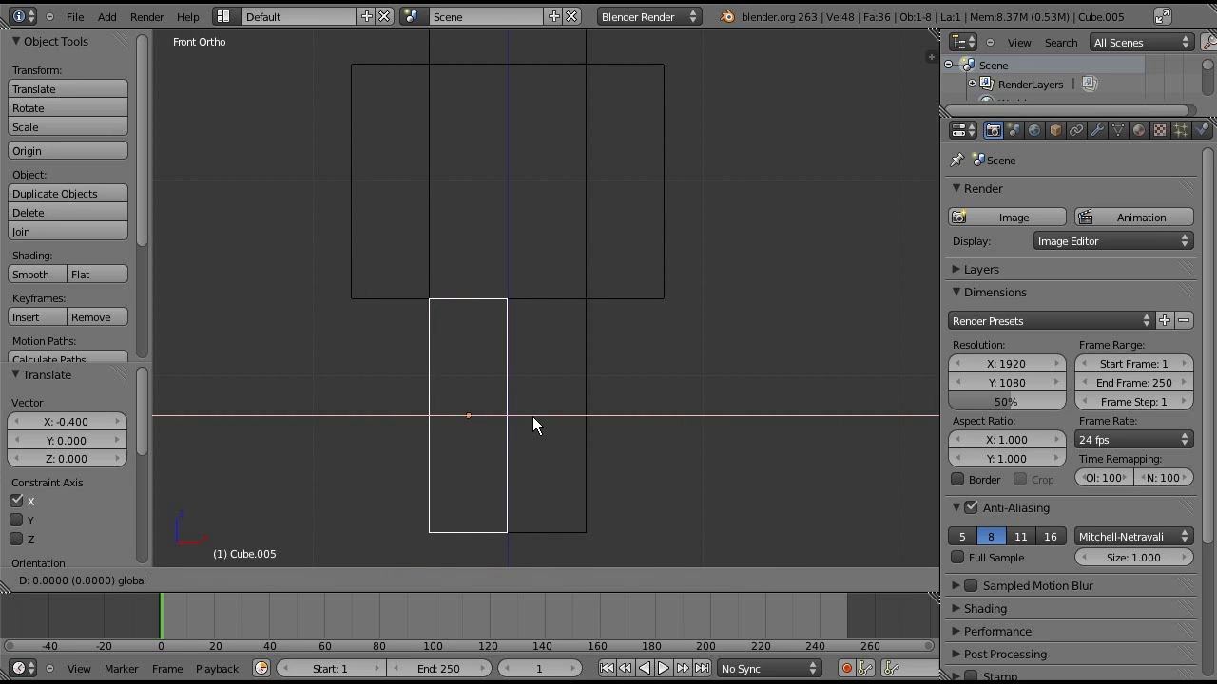
{"action": "left_click", "coordinate": [533, 416]}
{"action": "scroll", "coordinate": [532, 417], "scroll_direction": "down", "scroll_amount": 3}
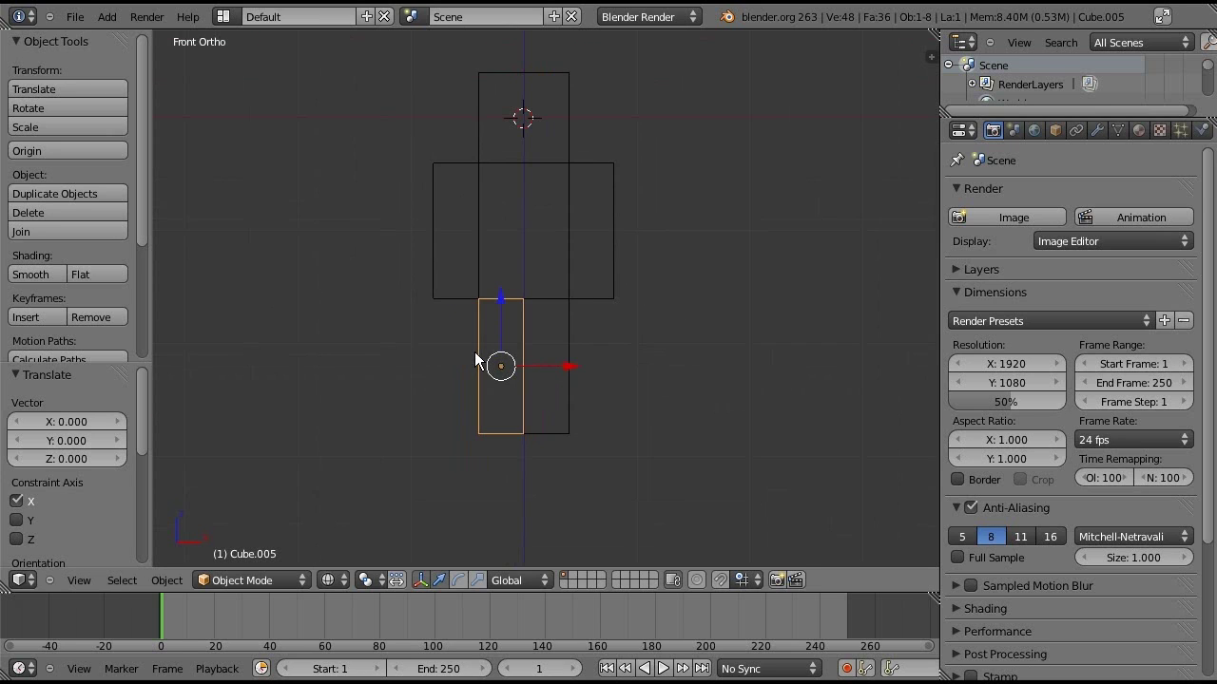
- Switch the viewport to solid shading, inspect the figure from an angle and return to front view
{"action": "key", "text": "z"}
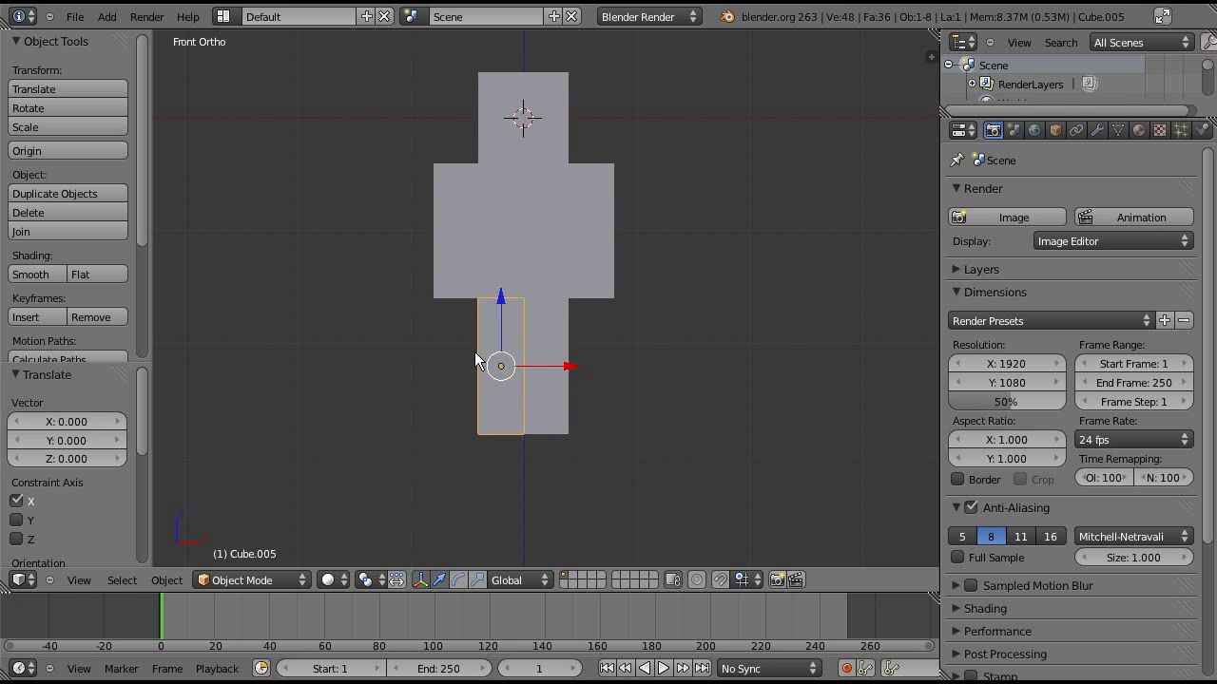
{"action": "middle_click_drag", "start_coordinate": [474, 352], "coordinate": [451, 254]}
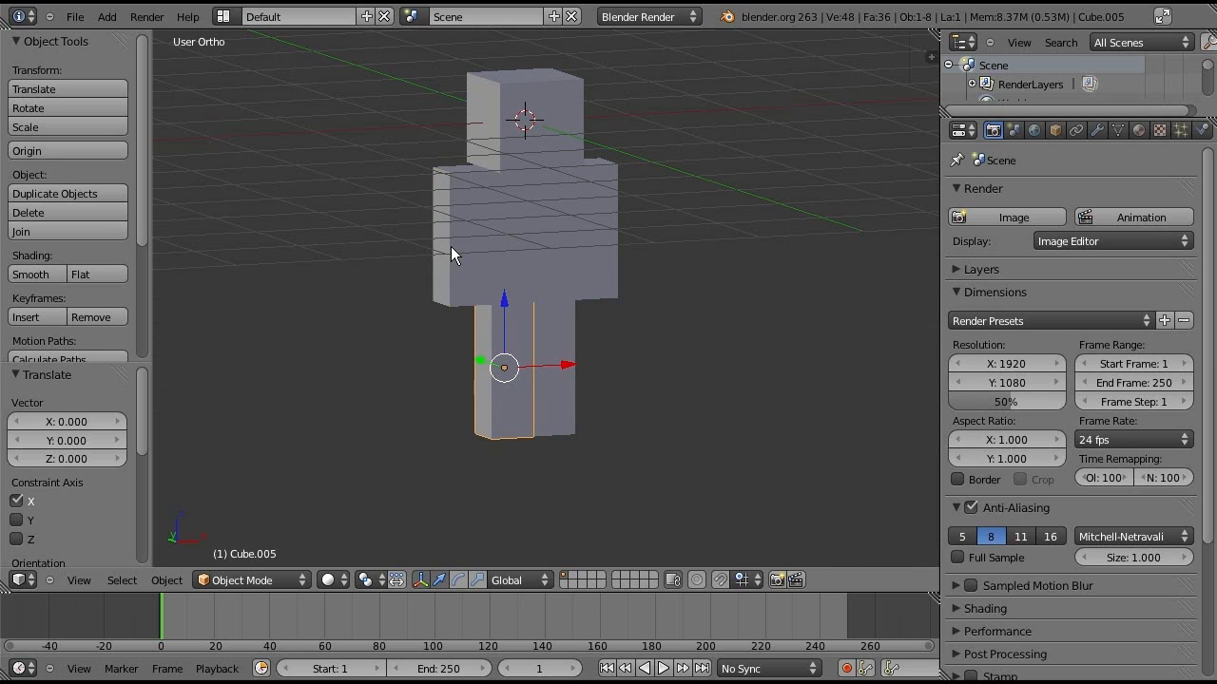
{"action": "key", "text": "KP_1"}
{"action": "key", "text": "g"}
{"action": "right_click", "coordinate": [527, 348]}
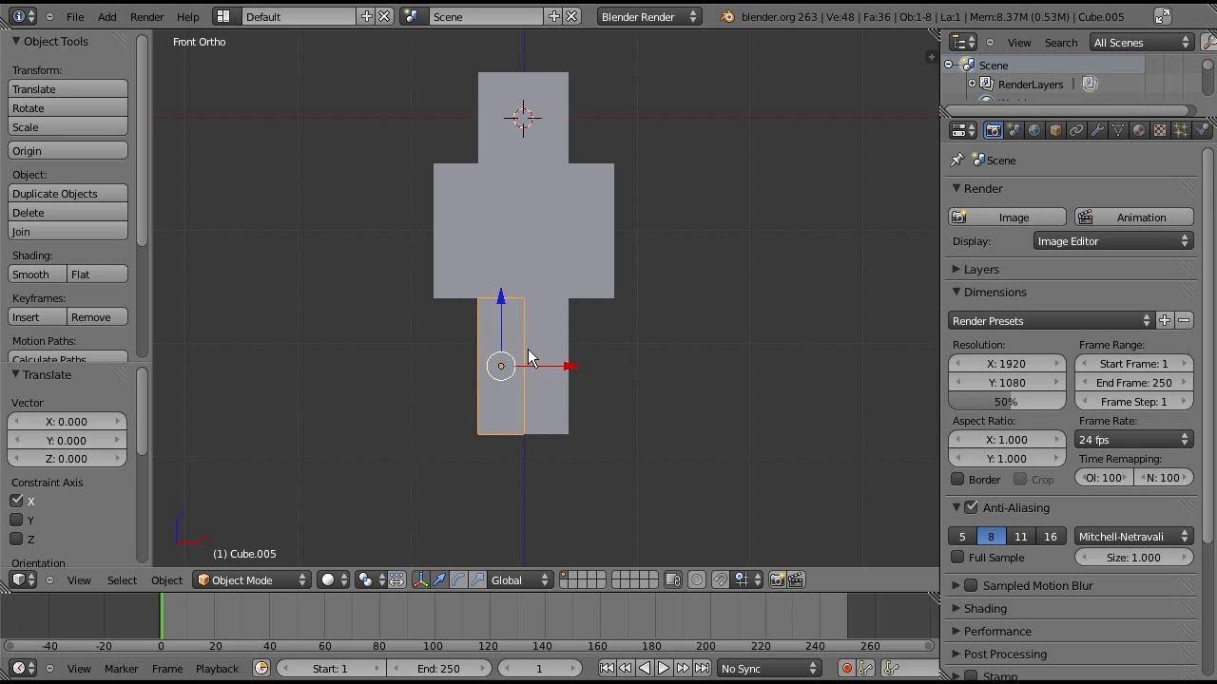
- Join the head, body, both arms and both legs into a single object
{"action": "right_click", "coordinate": [543, 334], "text": "shift"}
{"action": "right_click", "coordinate": [594, 229], "text": "shift"}
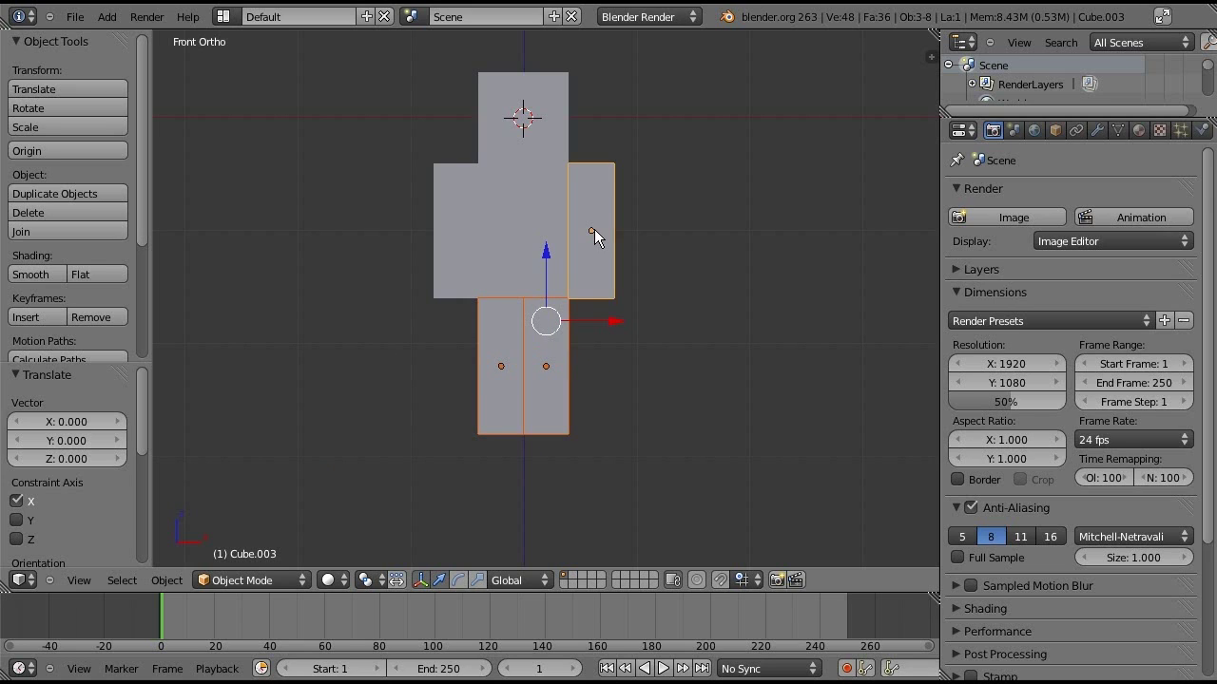
{"action": "right_click", "coordinate": [548, 148], "text": "shift"}
{"action": "right_click", "coordinate": [450, 187], "text": "shift"}
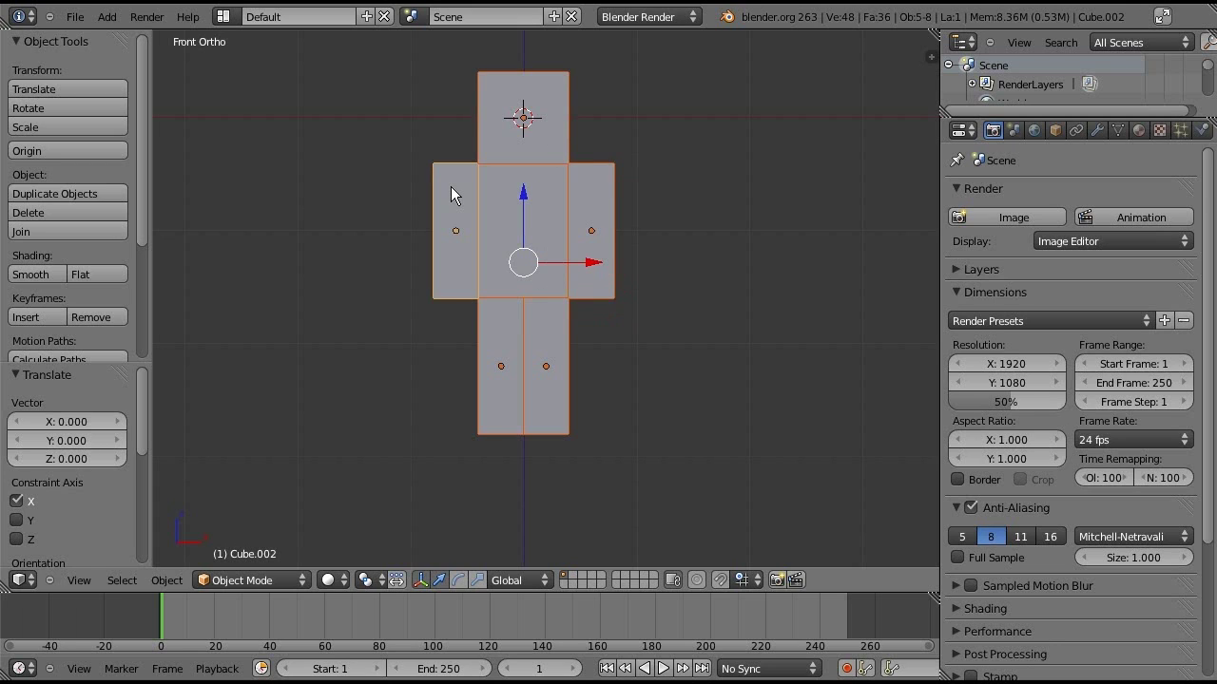
{"action": "right_click", "coordinate": [503, 204], "text": "shift"}
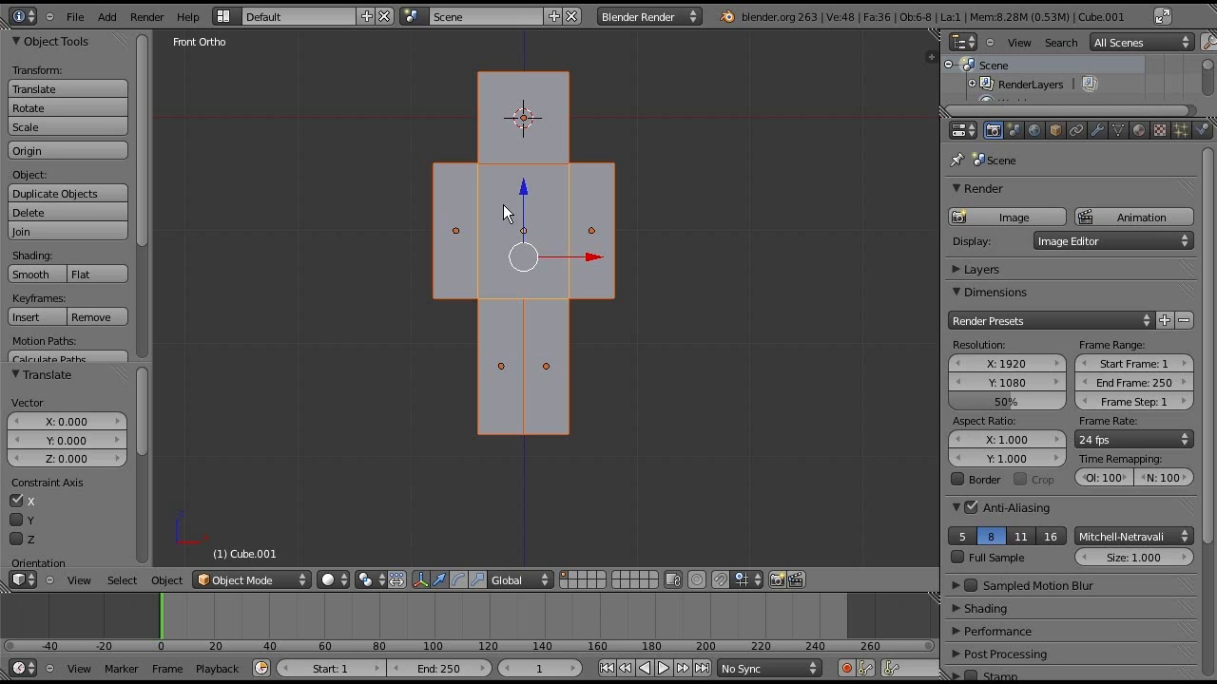
{"action": "key", "text": "ctrl+j"}
{"action": "key", "text": "r"}
{"action": "key", "text": "Escape"}
{"action": "key", "text": "g"}
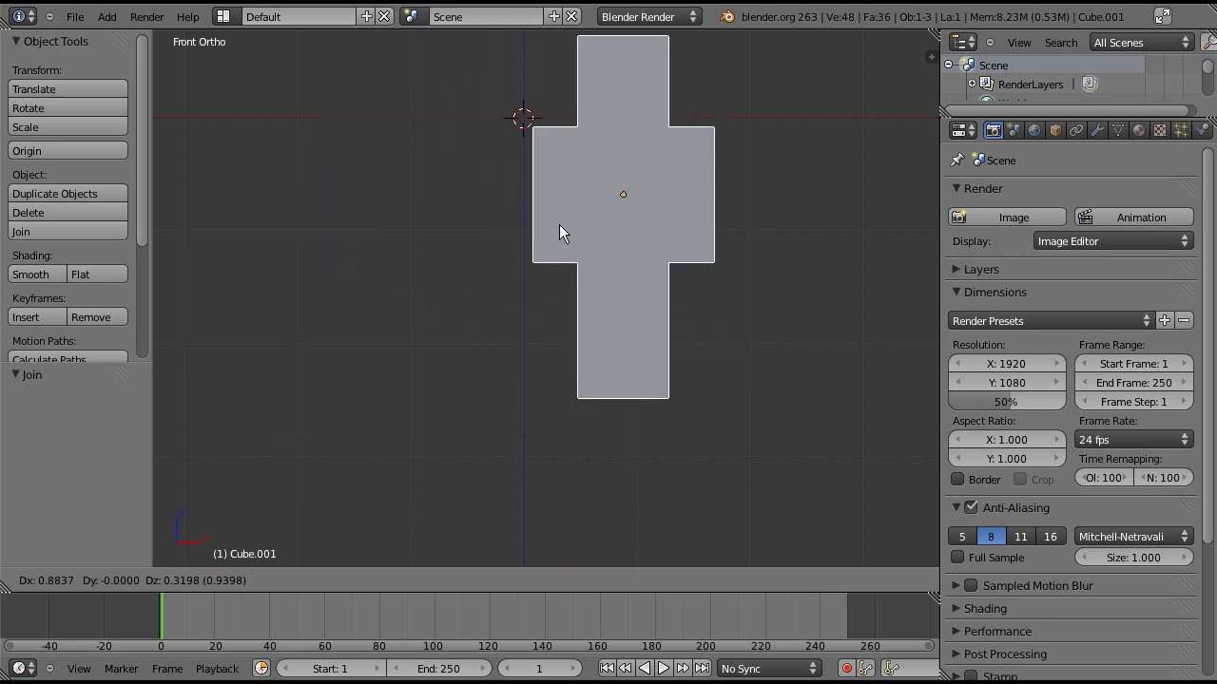
{"action": "key", "text": "Escape"}
- Move the joined figure 1.0 along the Z axis so its body is centred on the 3D cursor
{"action": "key", "text": "g"}
{"action": "key", "text": "z"}
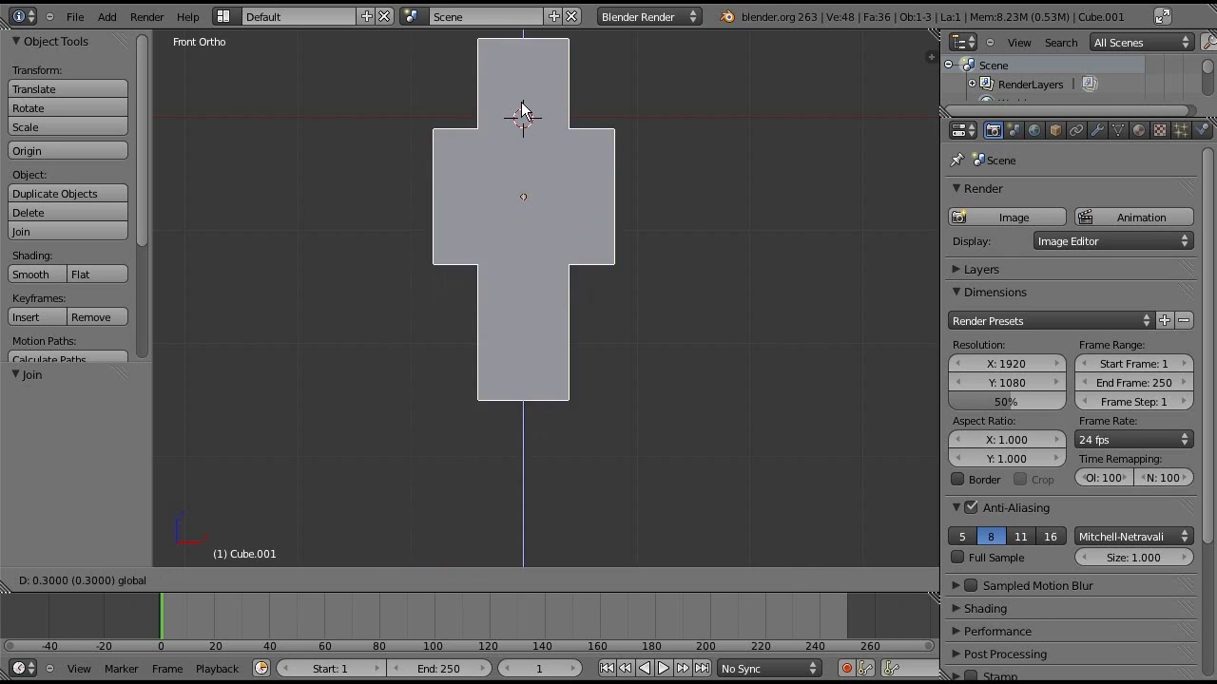
{"action": "left_click", "coordinate": [520, 51]}
{"action": "key", "text": "alt+Home"}
{"action": "scroll", "coordinate": [538, 280], "scroll_direction": "up", "scroll_amount": 3}
{"action": "scroll", "coordinate": [541, 288], "scroll_direction": "down", "scroll_amount": 4}
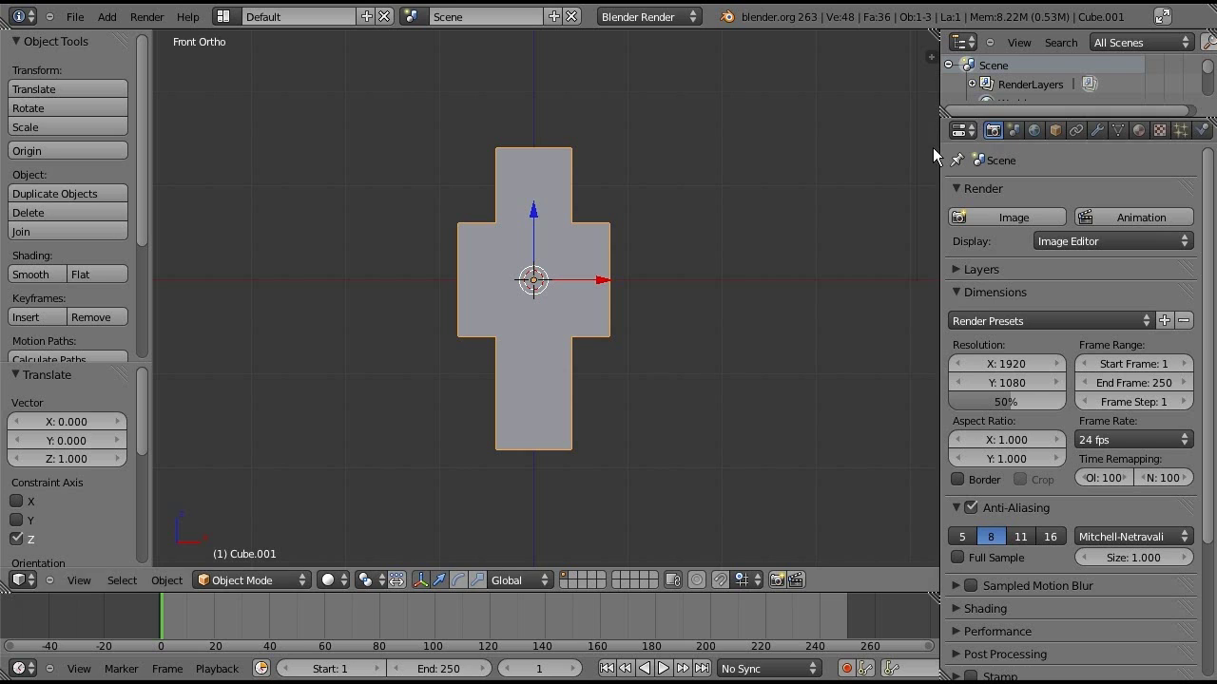
- Remove the figure's existing material and create a new one in its place
{"action": "left_click", "coordinate": [1135, 130]}
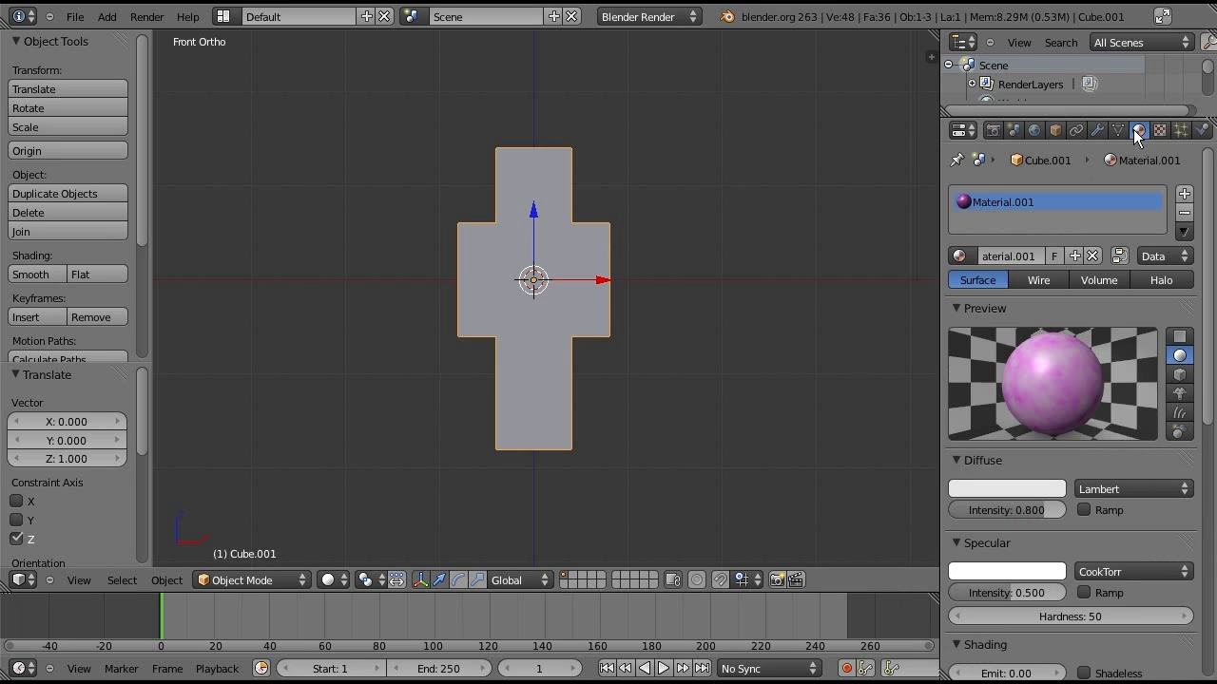
{"action": "left_click", "coordinate": [1183, 213]}
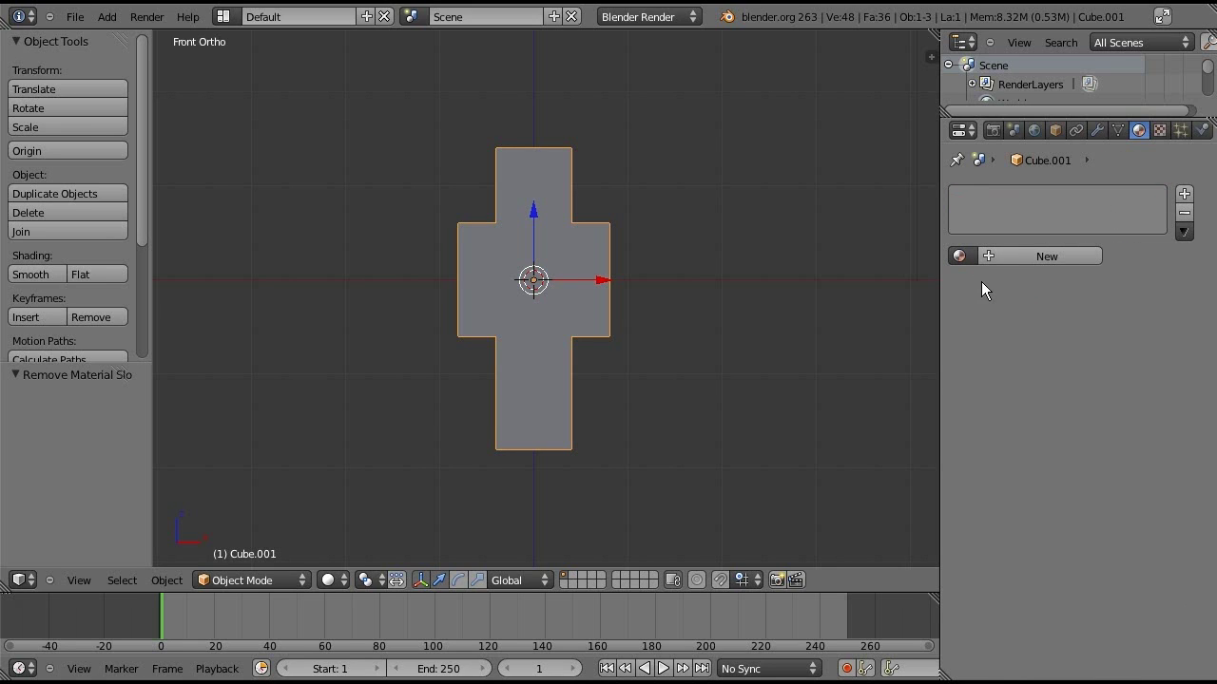
{"action": "left_click", "coordinate": [1052, 256]}
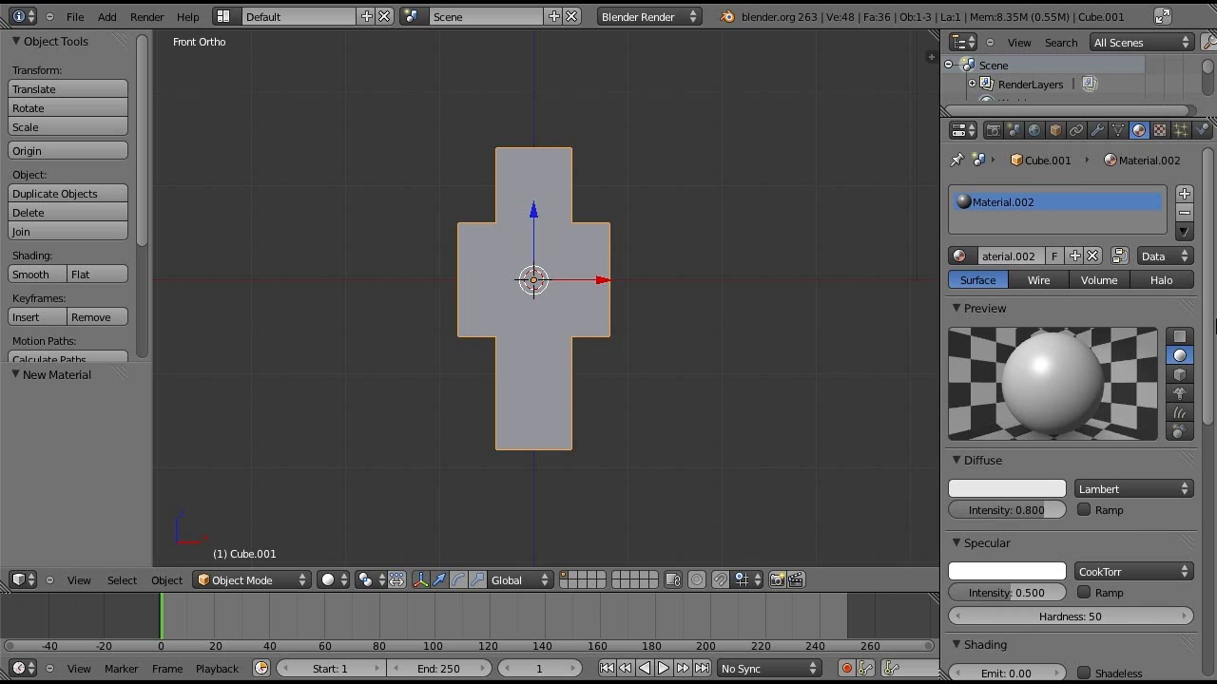
- Add a new texture to the material and set its type to Image or Movie
{"action": "left_click", "coordinate": [1159, 130]}
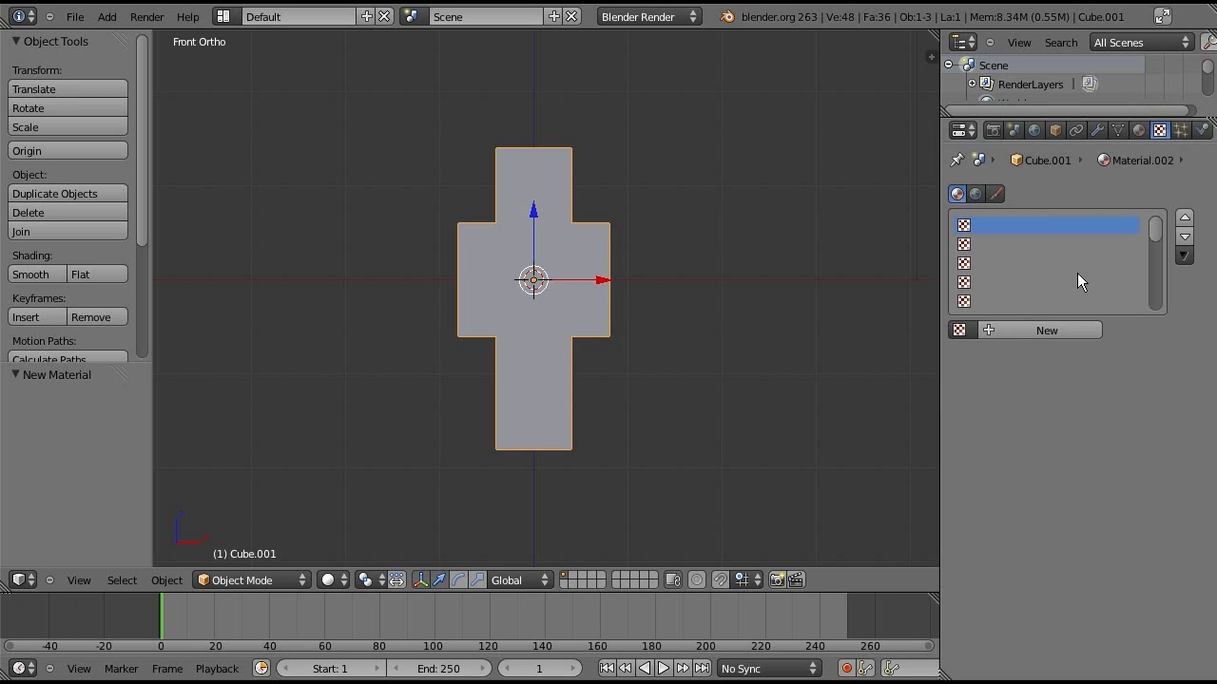
{"action": "left_click", "coordinate": [1010, 332]}
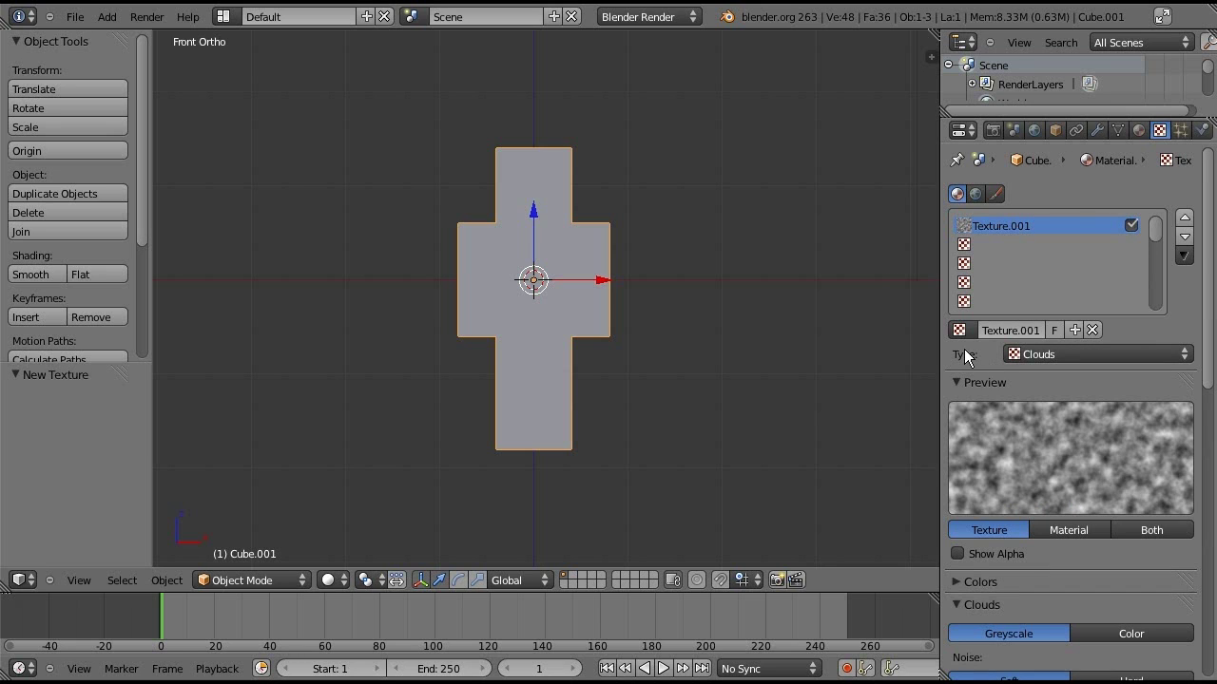
{"action": "left_click", "coordinate": [1033, 349]}
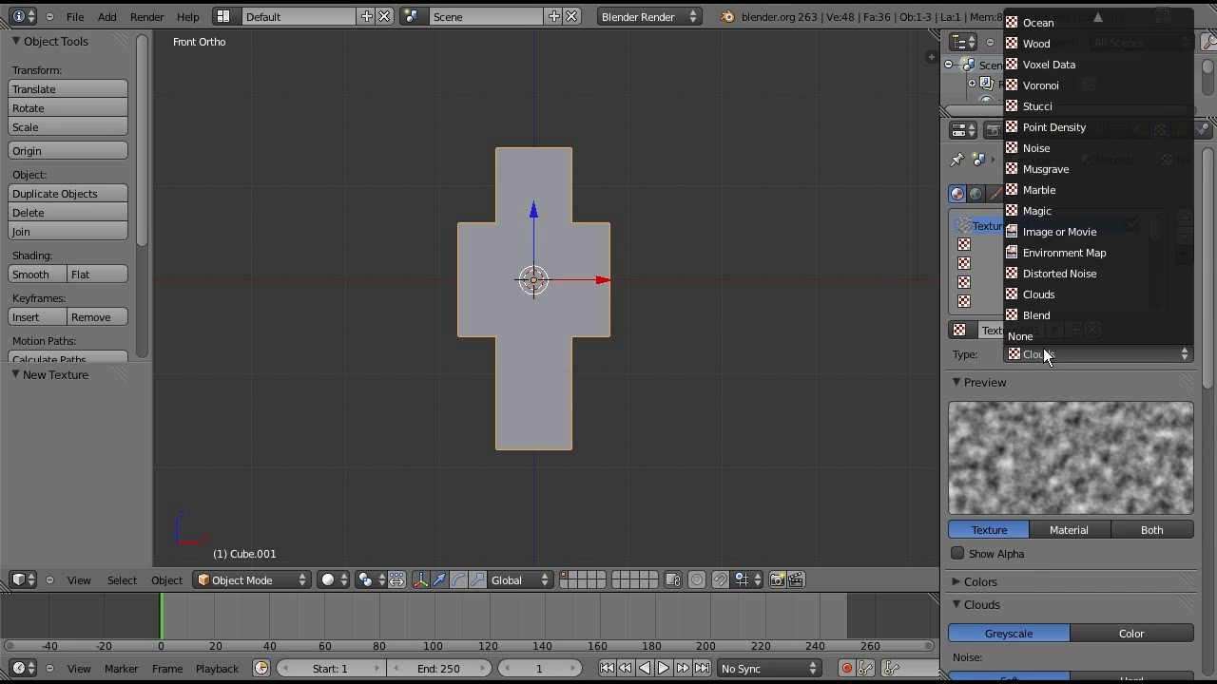
{"action": "left_click", "coordinate": [1055, 237]}
{"action": "scroll", "coordinate": [1055, 447], "scroll_direction": "down", "scroll_amount": 3}
{"action": "scroll", "coordinate": [1081, 466], "scroll_direction": "down", "scroll_amount": 2}
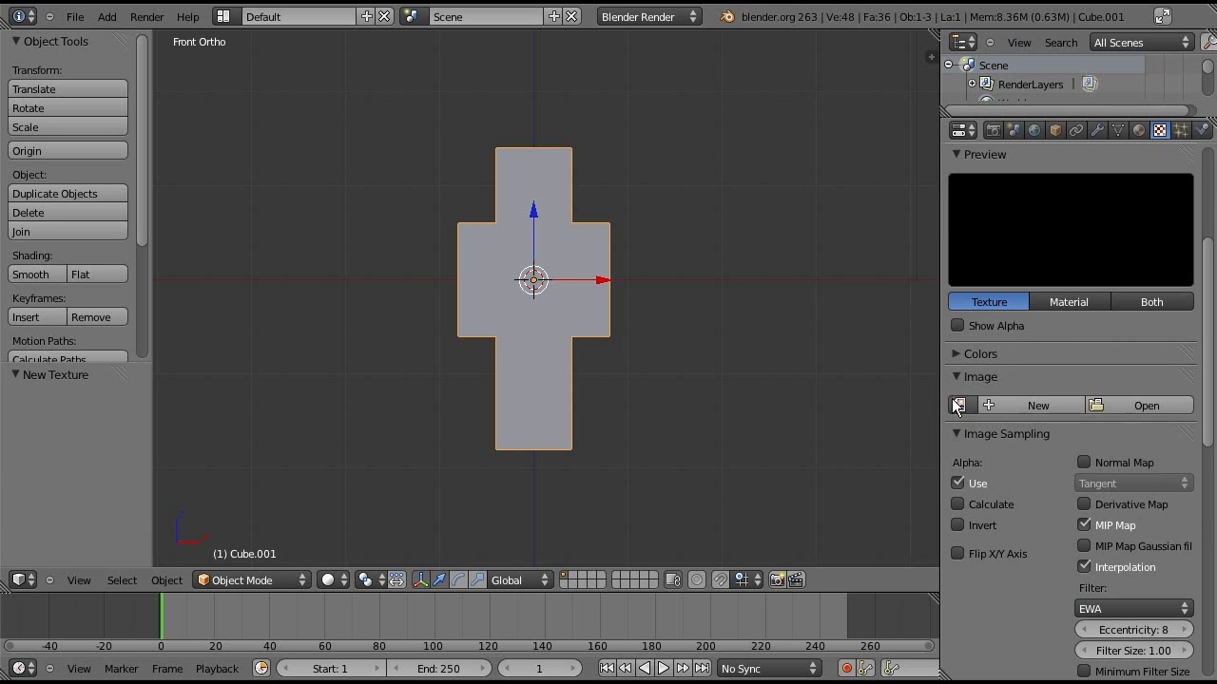
- Load Steve.png from the Skins folder inside Blender Stoof as the texture image and check the figure in the viewport
{"action": "left_click", "coordinate": [1132, 405]}
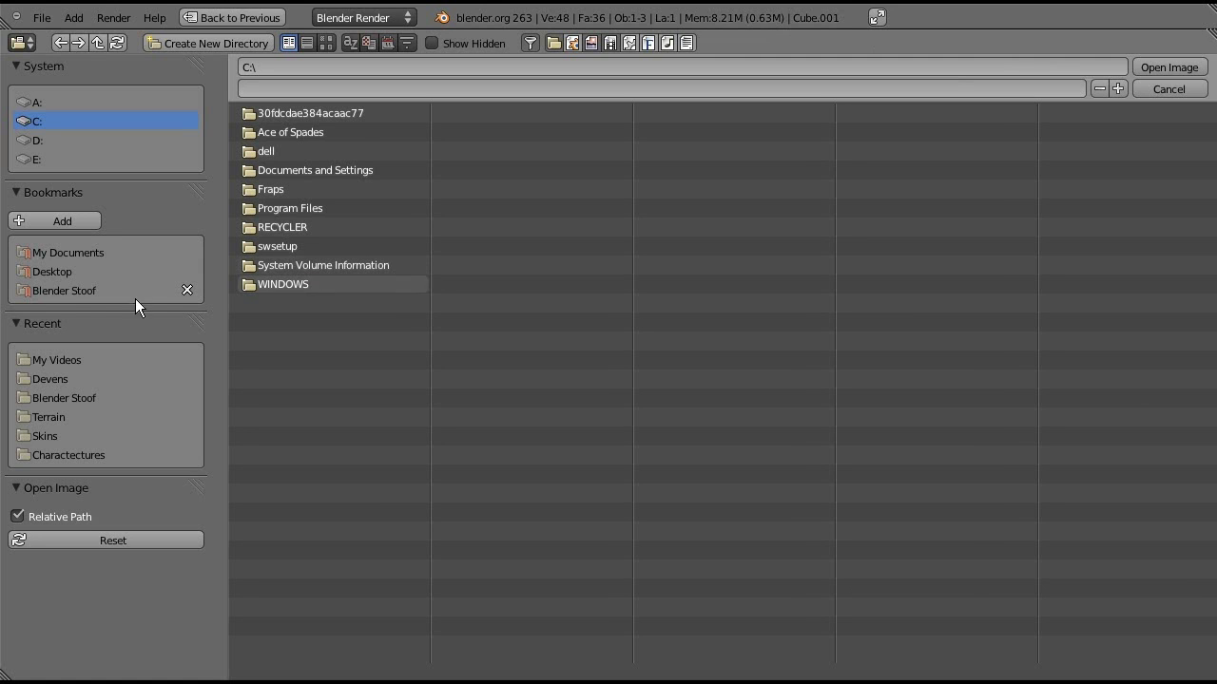
{"action": "left_click", "coordinate": [62, 290]}
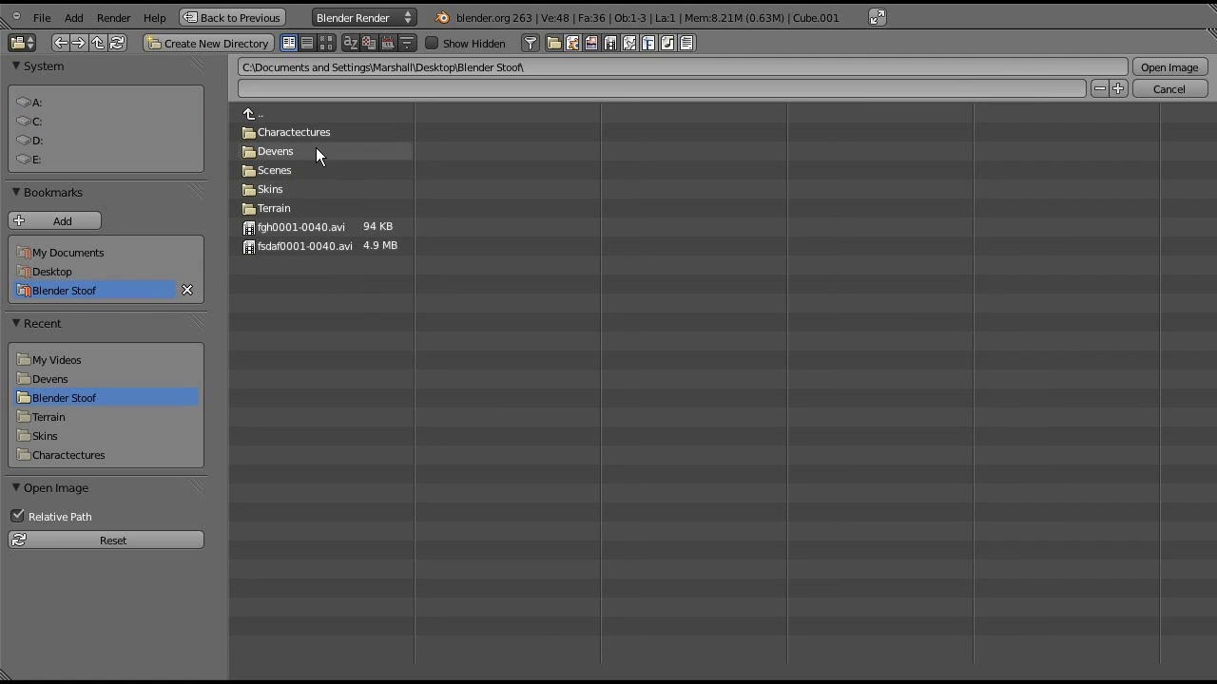
{"action": "left_click", "coordinate": [290, 189]}
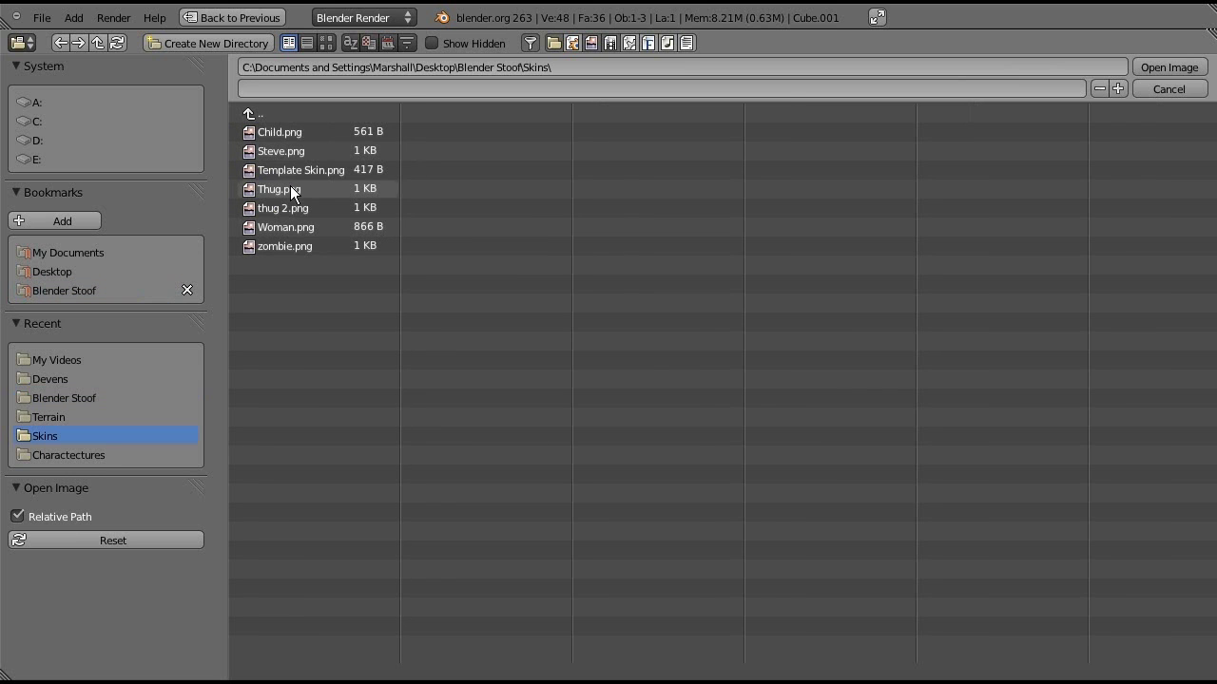
{"action": "double_click", "coordinate": [280, 150]}
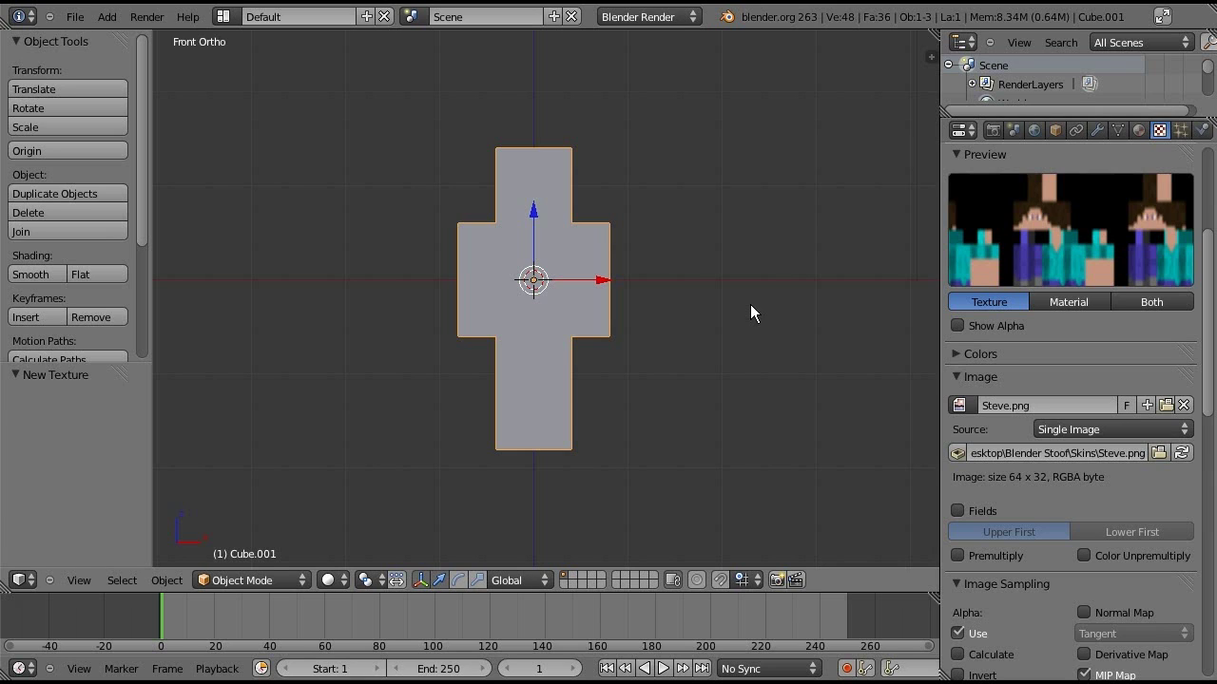
{"action": "middle_click_drag", "start_coordinate": [559, 212], "coordinate": [612, 256]}
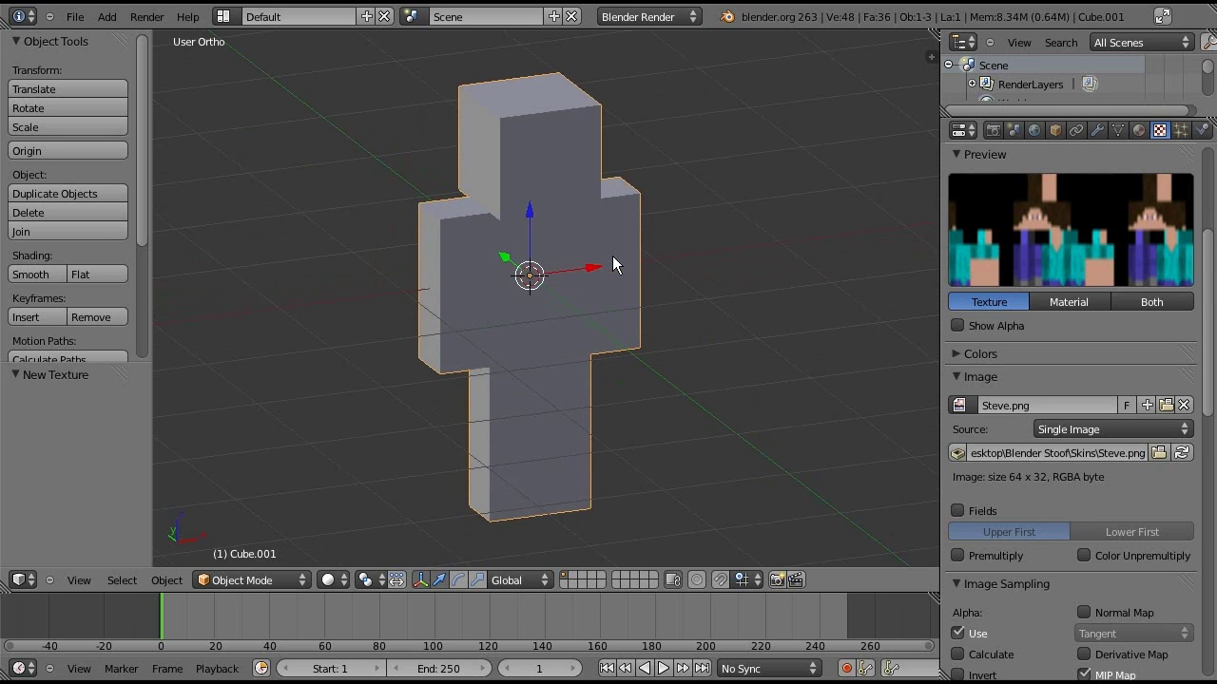
{"action": "key", "text": "KP_1"}
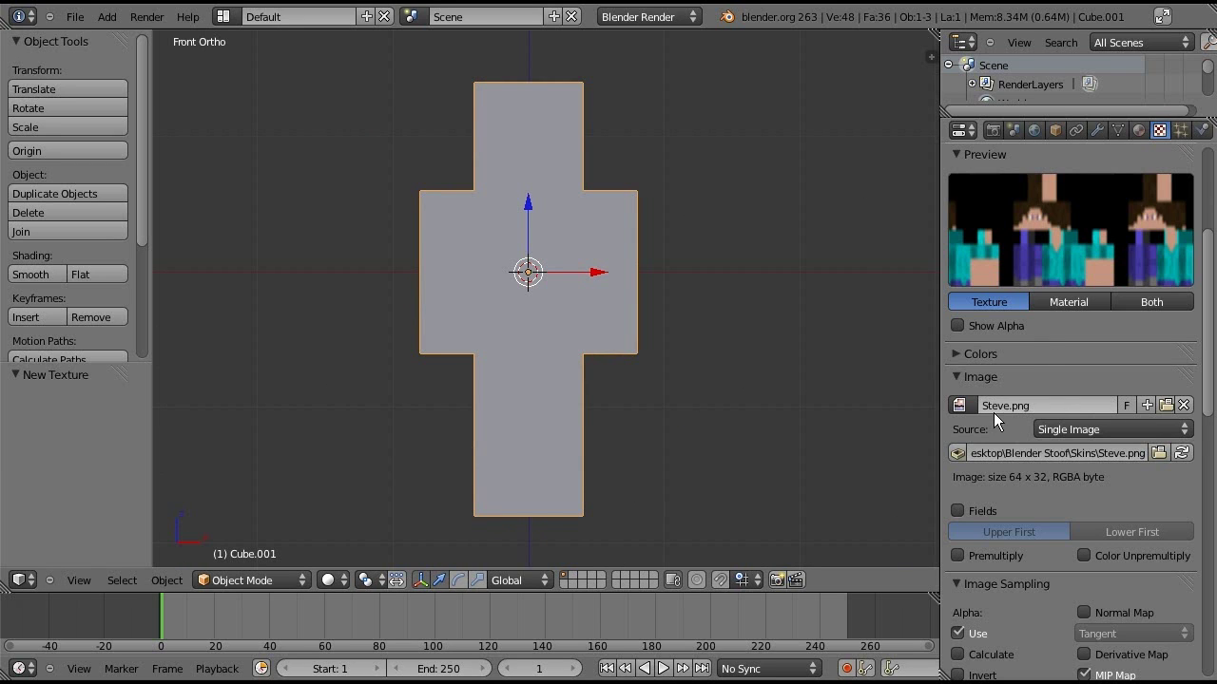
- Disable MIP Map and Interpolation in the texture's image sampling settings
{"action": "scroll", "coordinate": [989, 410], "scroll_direction": "down", "scroll_amount": 4}
{"action": "scroll", "coordinate": [989, 424], "scroll_direction": "down", "scroll_amount": 2}
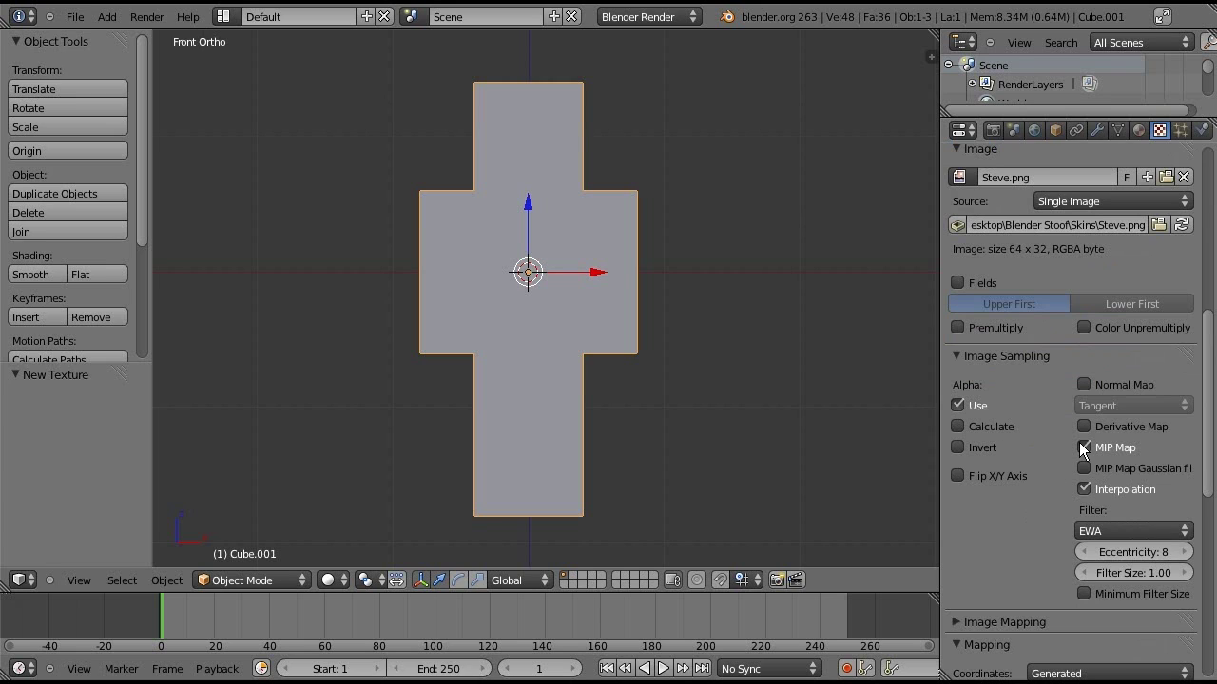
{"action": "left_click", "coordinate": [1084, 447]}
{"action": "left_click", "coordinate": [1083, 488]}
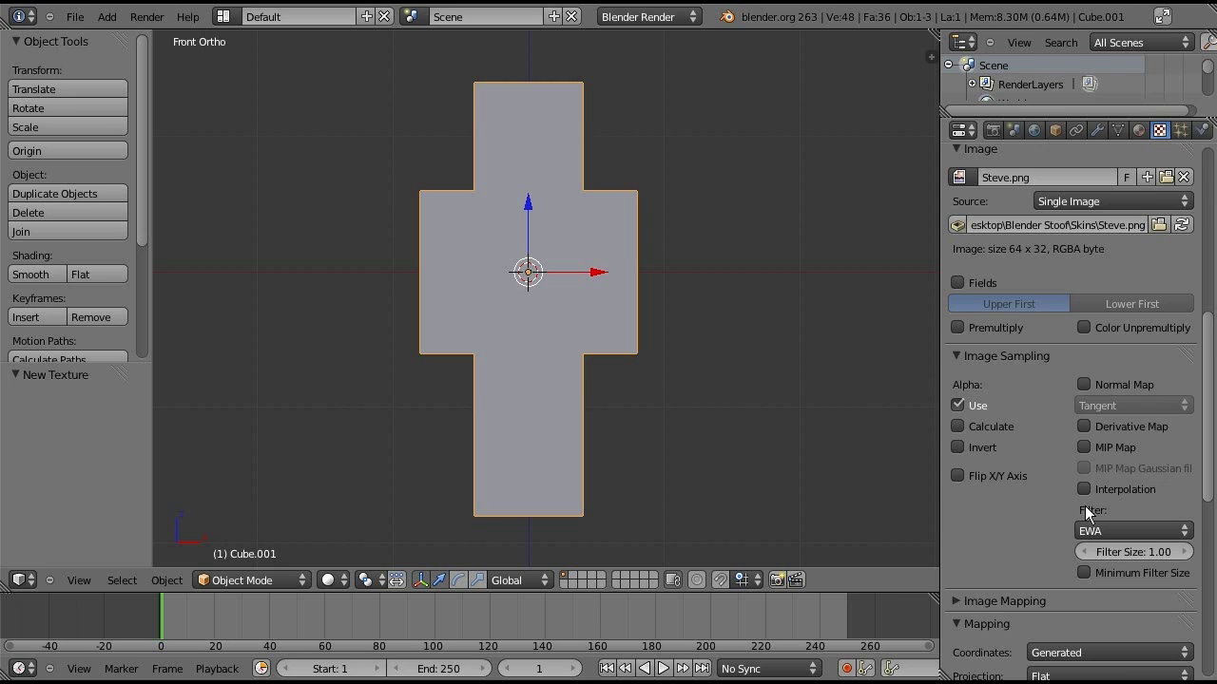
- Set the texture's sampling filter to Box with a filter size of 0.10
{"action": "left_click", "coordinate": [1089, 530]}
{"action": "left_click", "coordinate": [1092, 513]}
{"action": "scroll", "coordinate": [1090, 513], "scroll_direction": "down", "scroll_amount": 3}
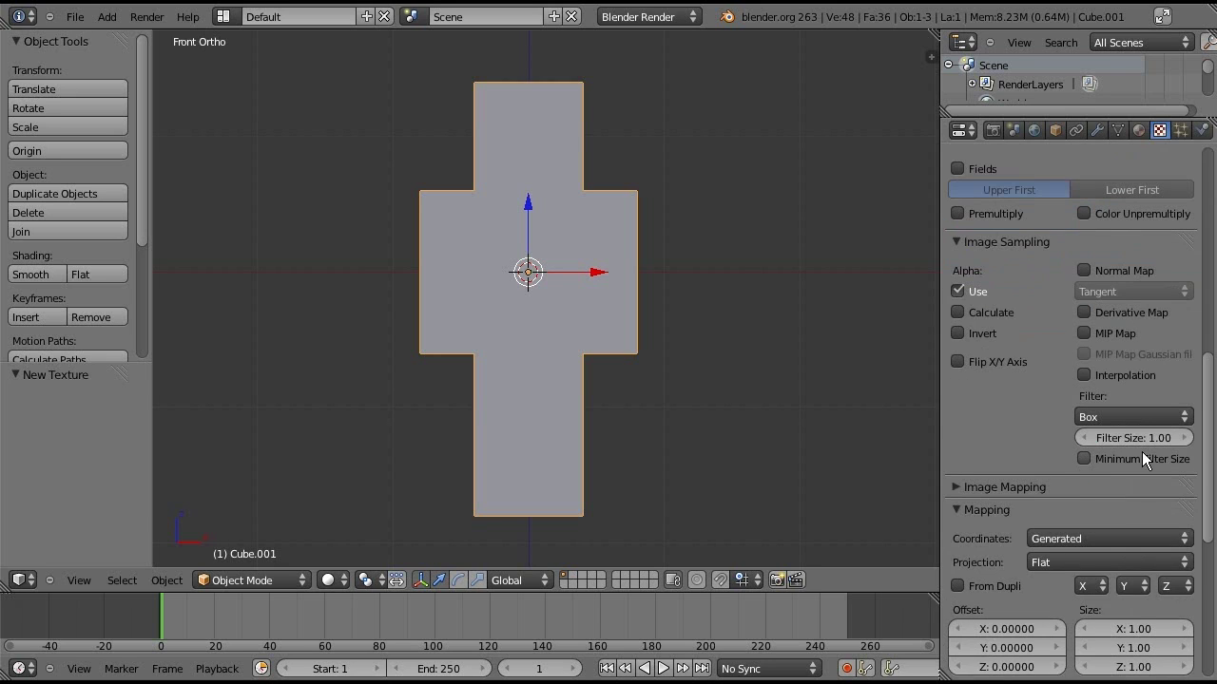
{"action": "left_click_drag", "start_coordinate": [1137, 445], "coordinate": [1098, 437]}
- Set the texture's mapping coordinates to UV
{"action": "scroll", "coordinate": [959, 530], "scroll_direction": "down", "scroll_amount": 2}
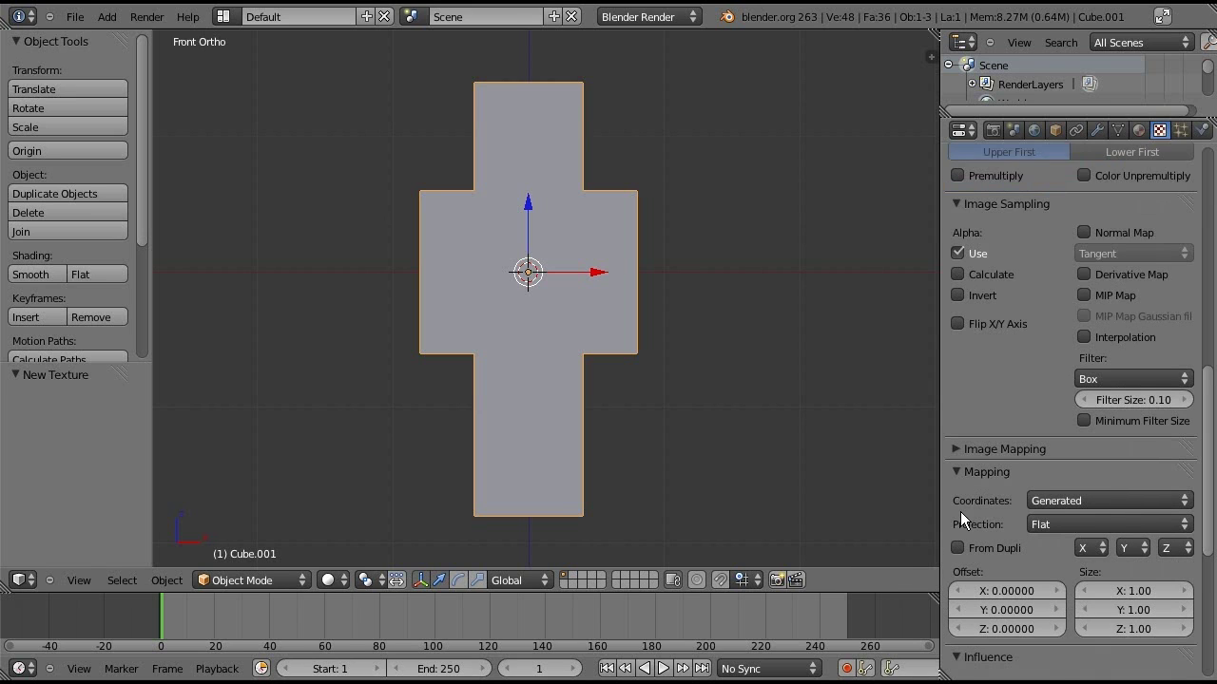
{"action": "left_click", "coordinate": [1040, 463]}
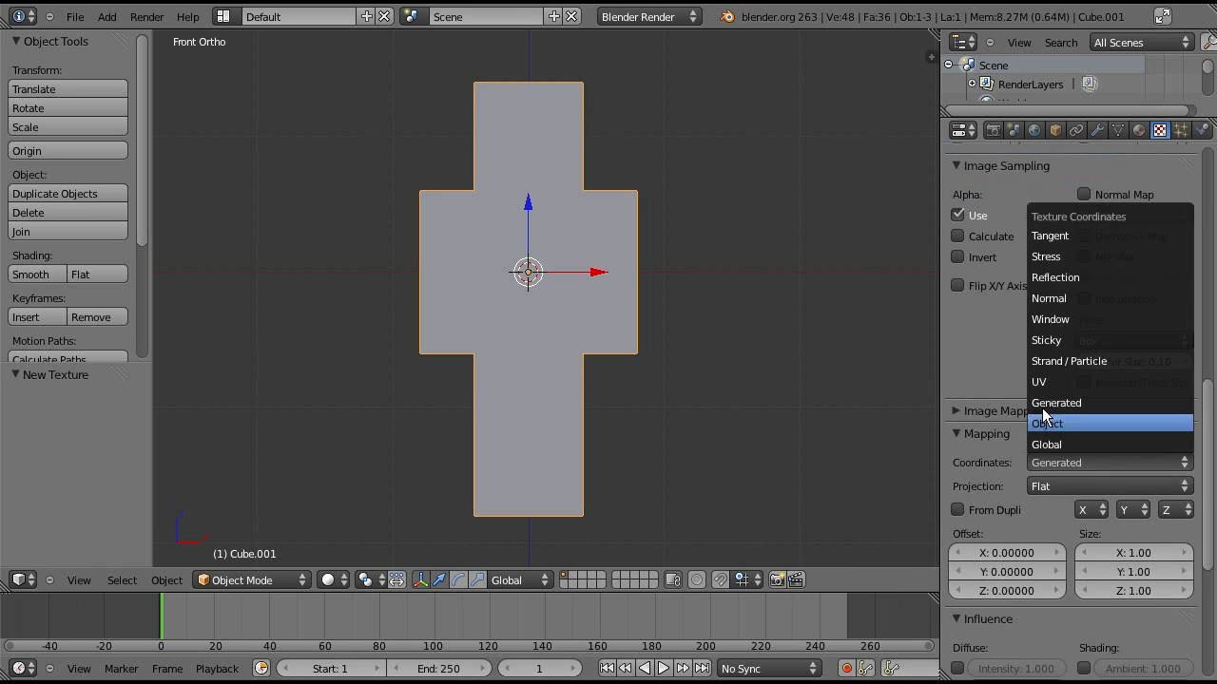
{"action": "left_click", "coordinate": [1043, 386]}
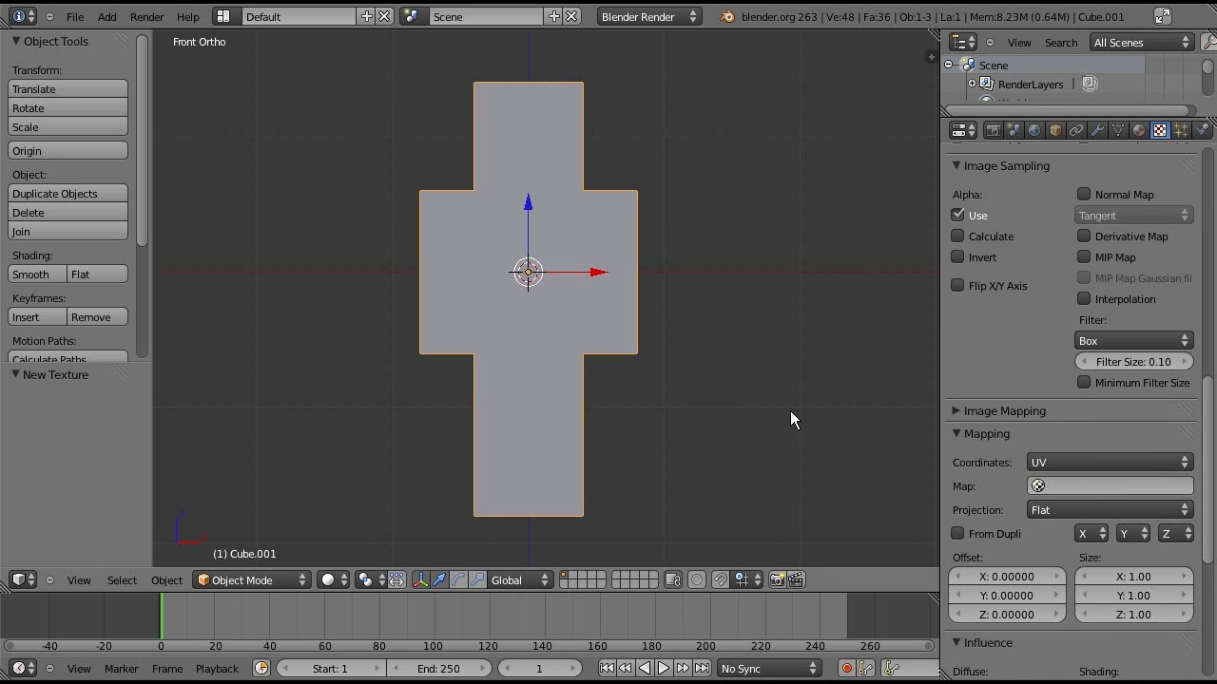
- Check the preview of the figure's material and inspect the joined figure in the viewport
{"action": "scroll", "coordinate": [790, 411], "scroll_direction": "down", "scroll_amount": 2}
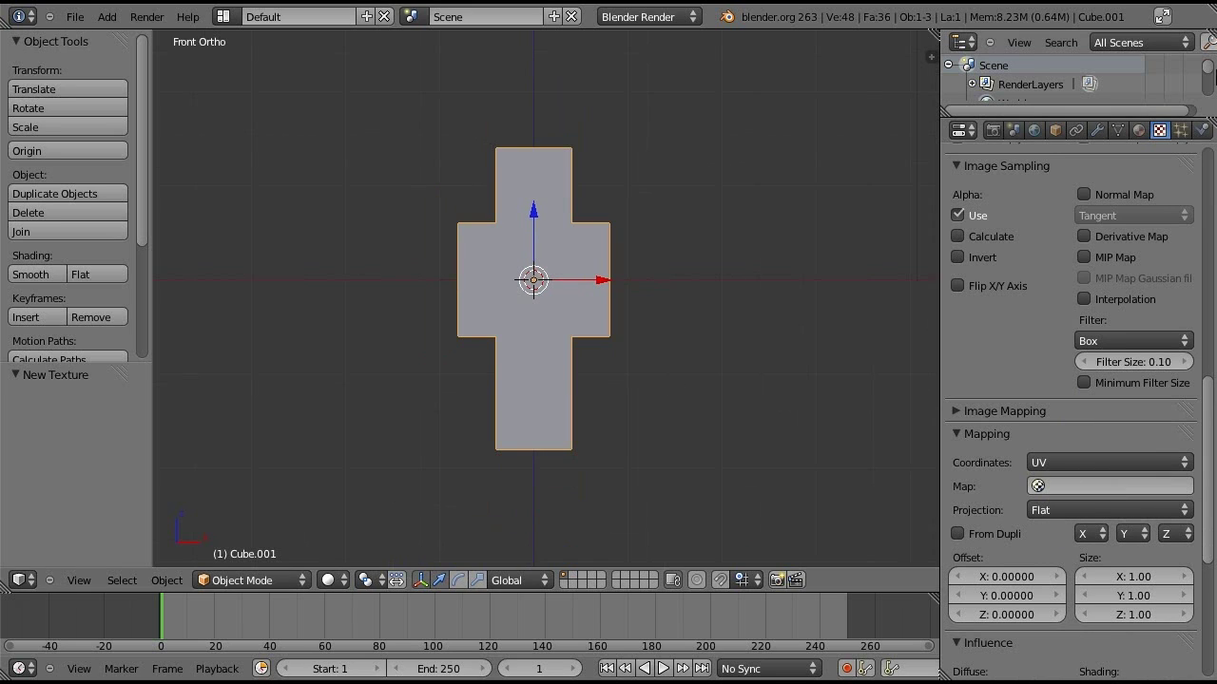
{"action": "left_click", "coordinate": [1138, 129]}
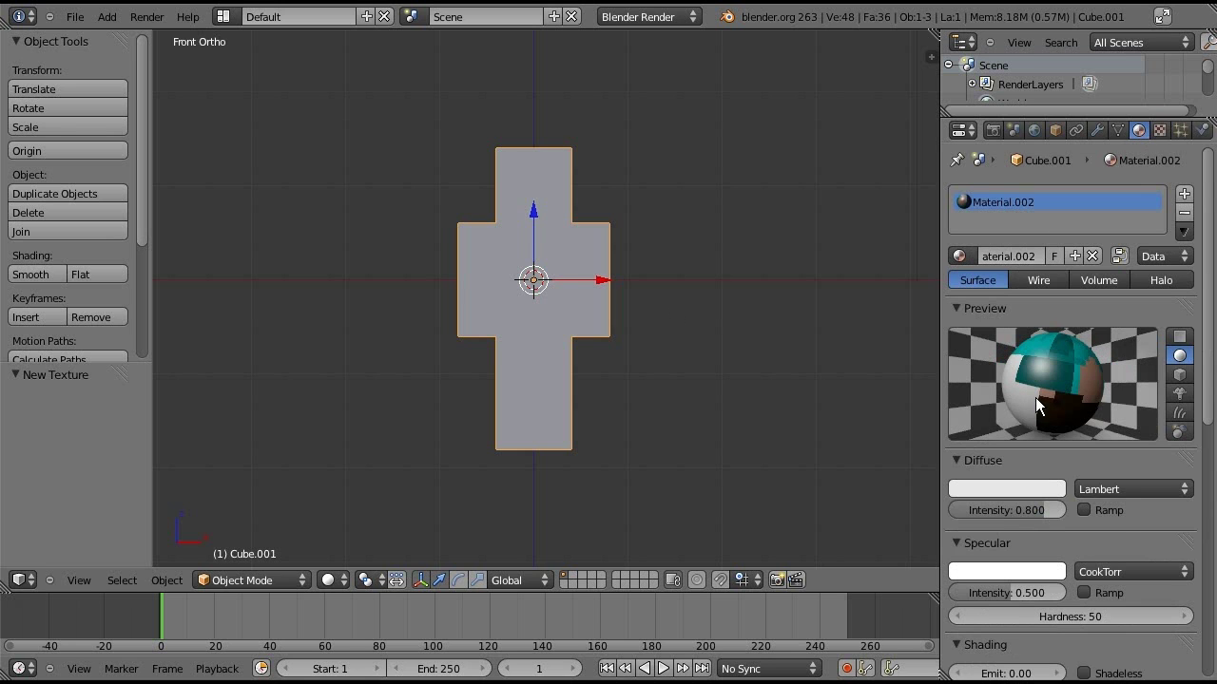
{"action": "middle_click_drag", "start_coordinate": [667, 302], "coordinate": [585, 200]}
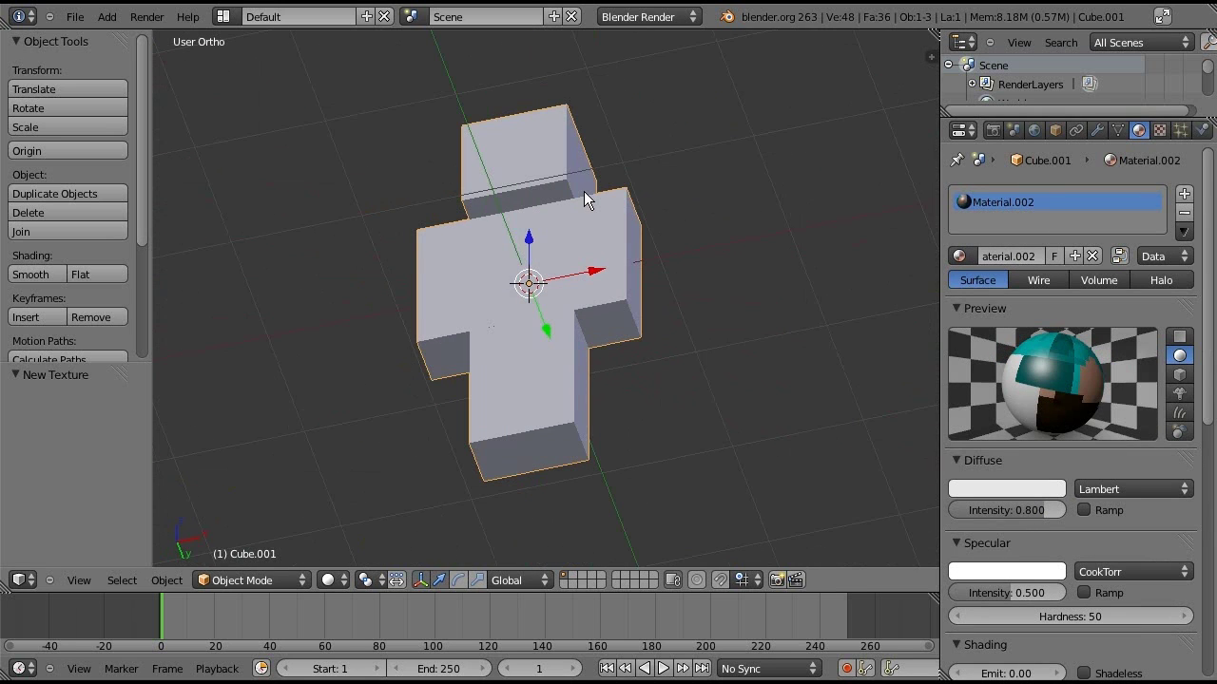
{"action": "middle_click_drag", "start_coordinate": [584, 191], "coordinate": [539, 378]}
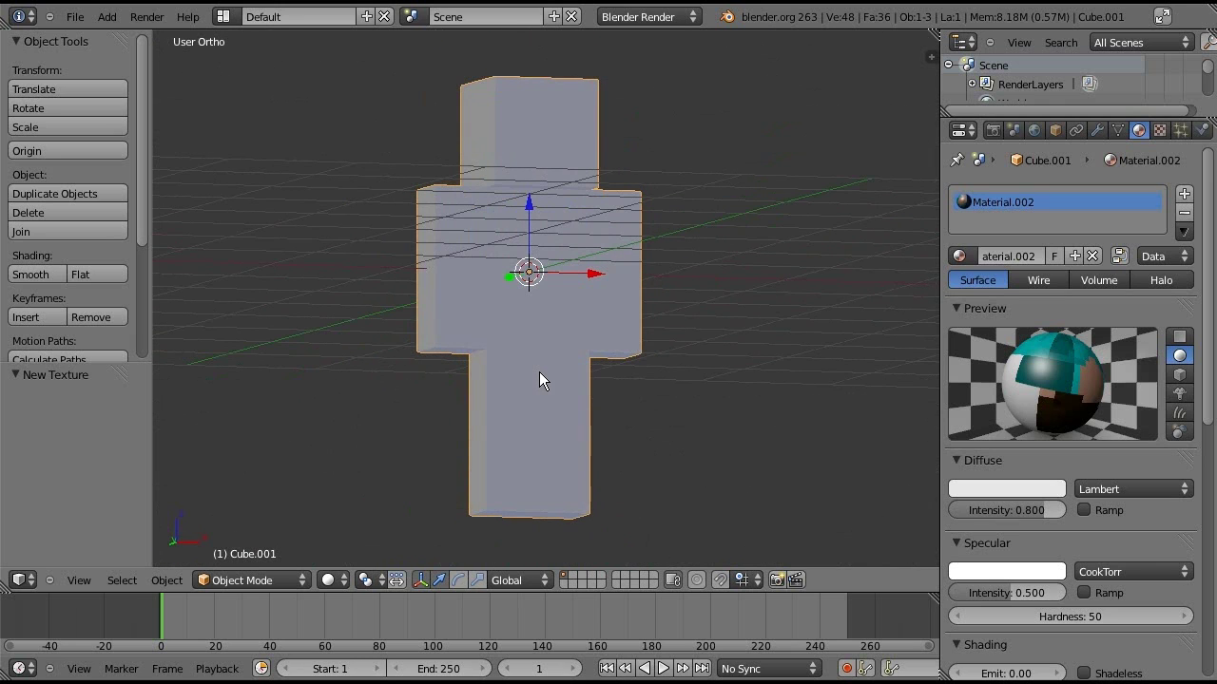
- Enter Edit Mode on the figure and select all of its faces
{"action": "key", "text": "Tab"}
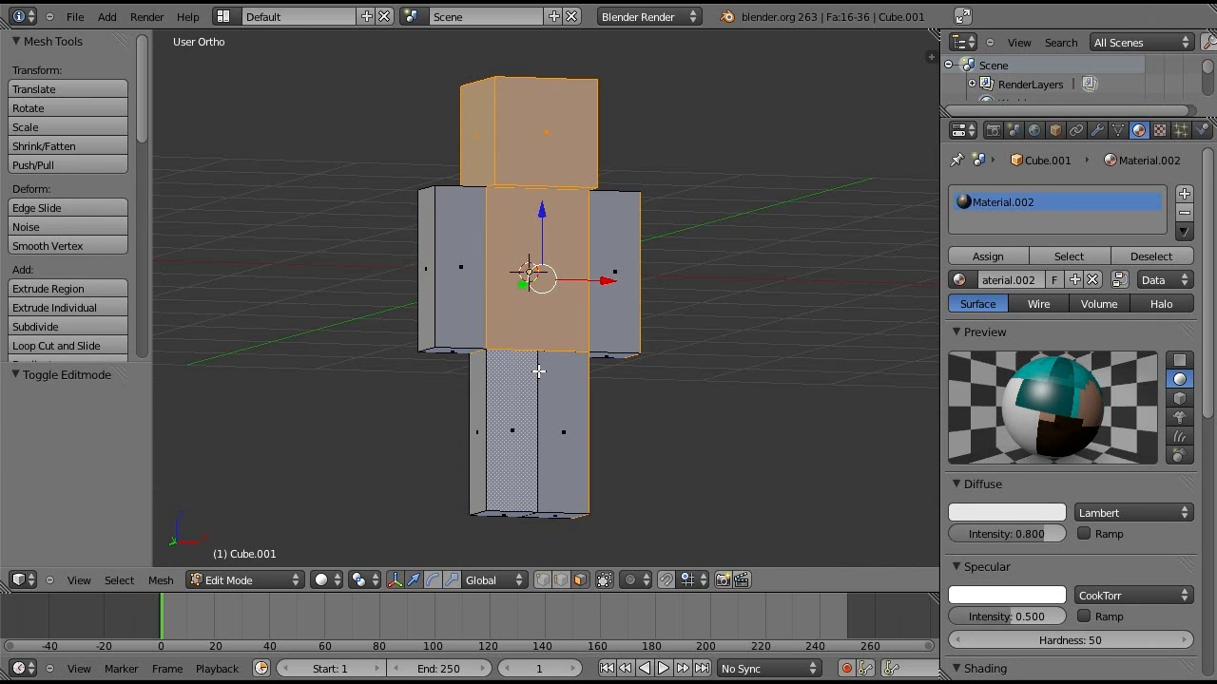
{"action": "key", "text": "a"}
{"action": "key", "text": "a"}
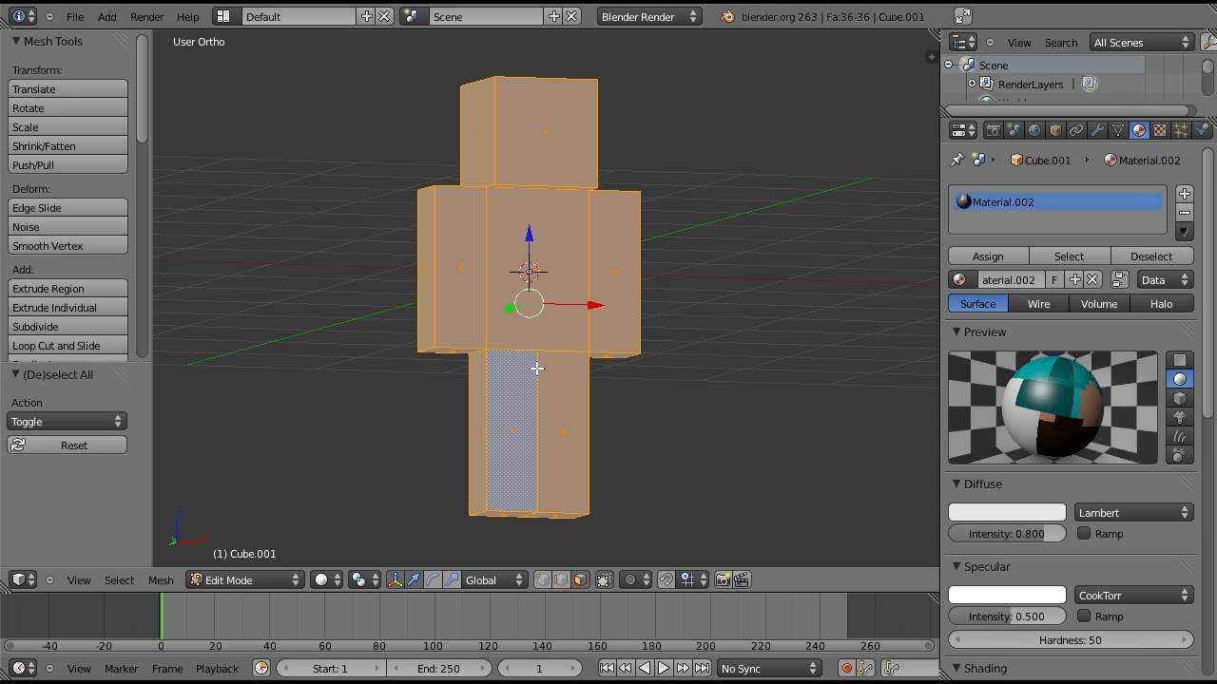
{"action": "middle_click_drag", "start_coordinate": [538, 369], "coordinate": [632, 378]}
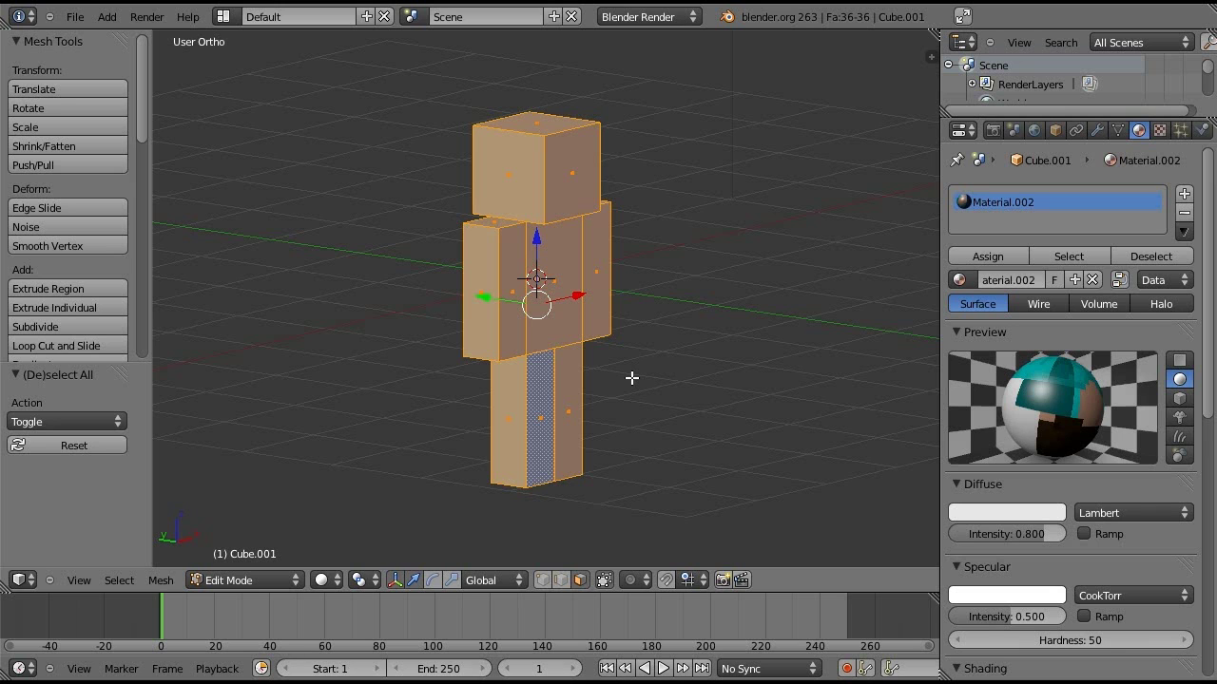
- Switch the screen layout from Default to UV Editing
{"action": "key", "text": "ctrl+Right"}
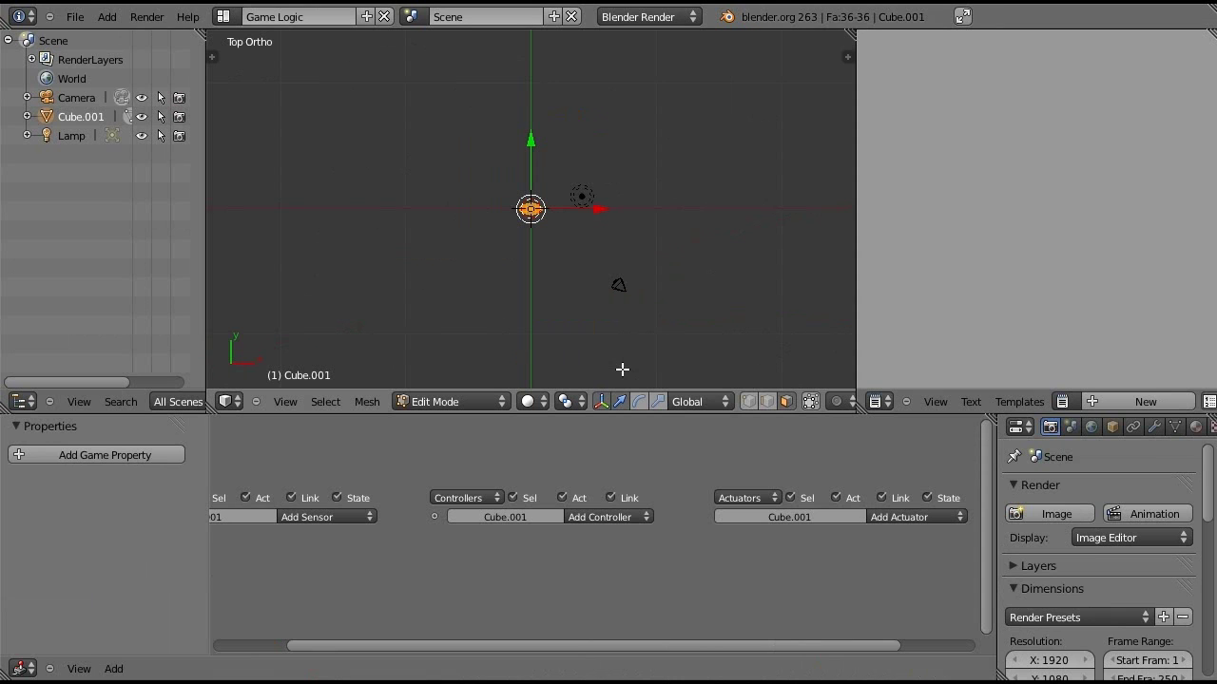
{"action": "key", "text": "ctrl+Right"}
{"action": "key", "text": "ctrl+Right"}
{"action": "key", "text": "ctrl+Right"}
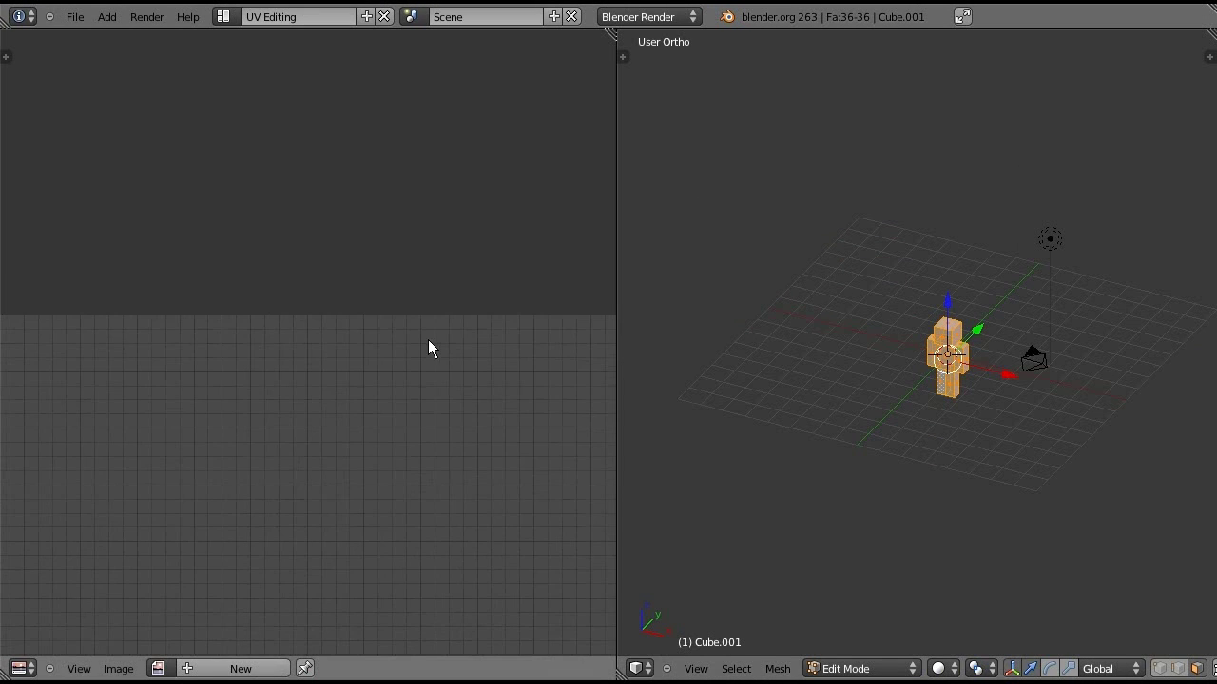
{"action": "scroll", "coordinate": [428, 349], "scroll_direction": "down", "scroll_amount": 2}
{"action": "middle_click_drag", "start_coordinate": [428, 343], "coordinate": [369, 199]}
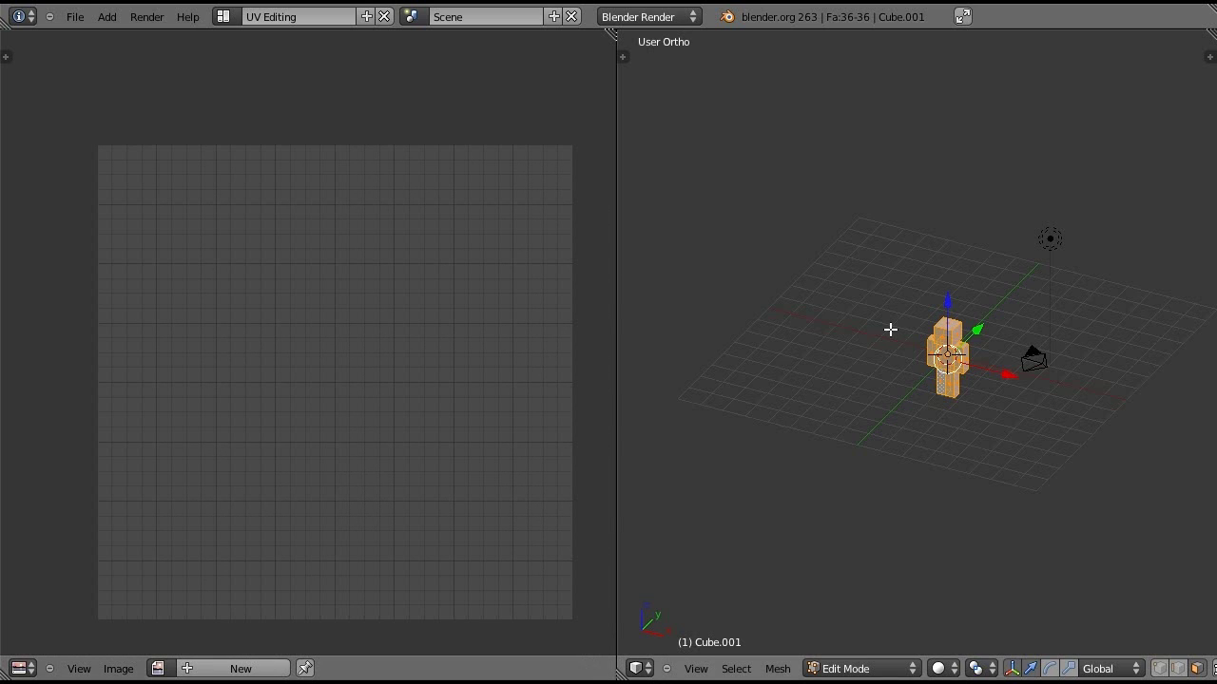
{"action": "key", "text": "t"}
{"action": "key", "text": "t"}
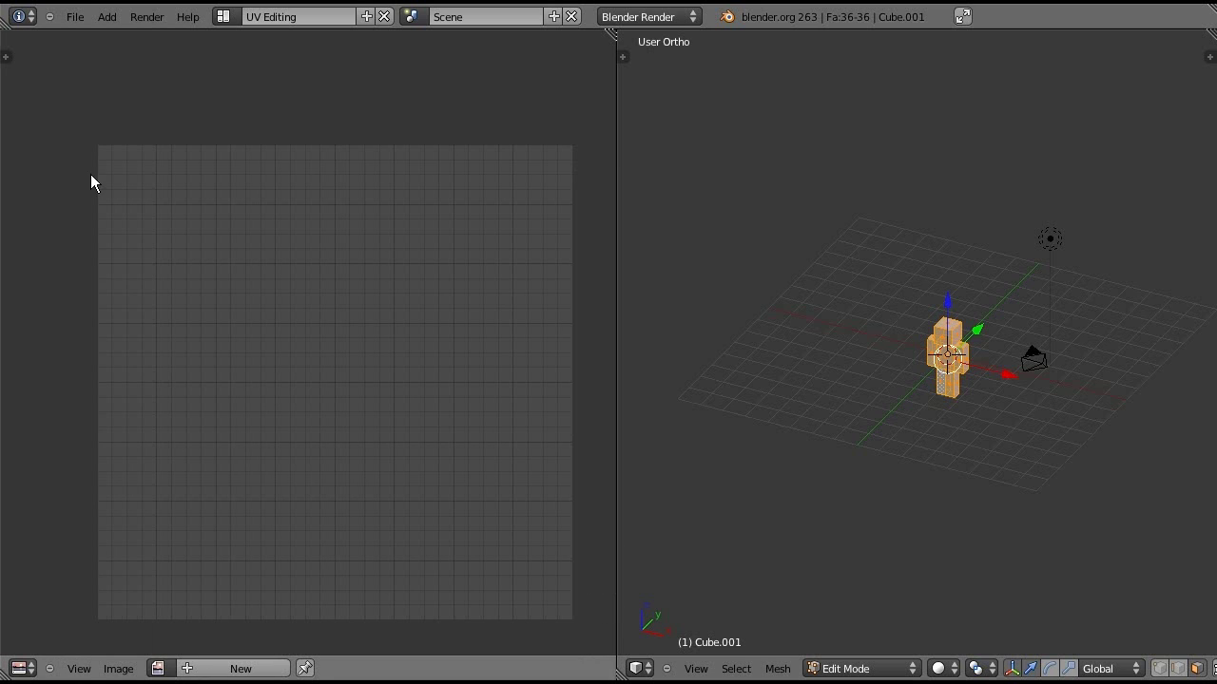
{"action": "key", "text": "t"}
{"action": "key", "text": "t"}
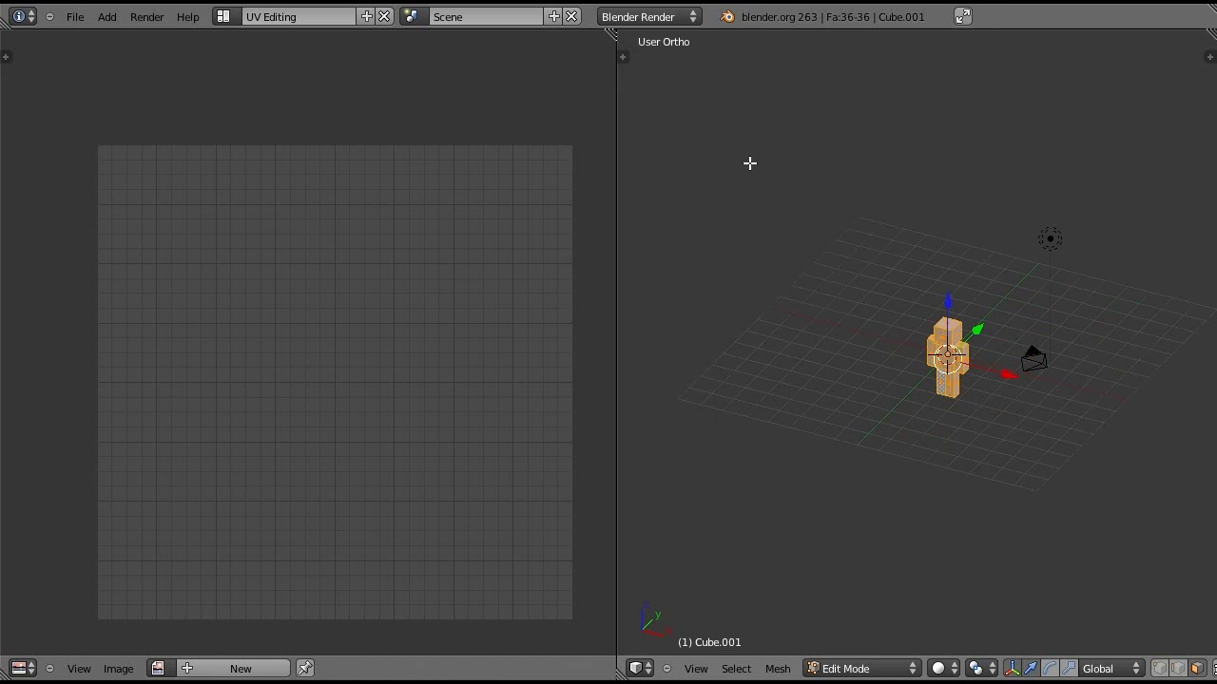
- Widen the UV editor slightly and unwrap all selected faces of the figure with Unwrap
{"action": "left_click_drag", "start_coordinate": [617, 378], "coordinate": [625, 378]}
{"action": "scroll", "coordinate": [868, 368], "scroll_direction": "up", "scroll_amount": 2}
{"action": "middle_click_drag", "start_coordinate": [868, 368], "coordinate": [983, 376]}
{"action": "key", "text": "u"}
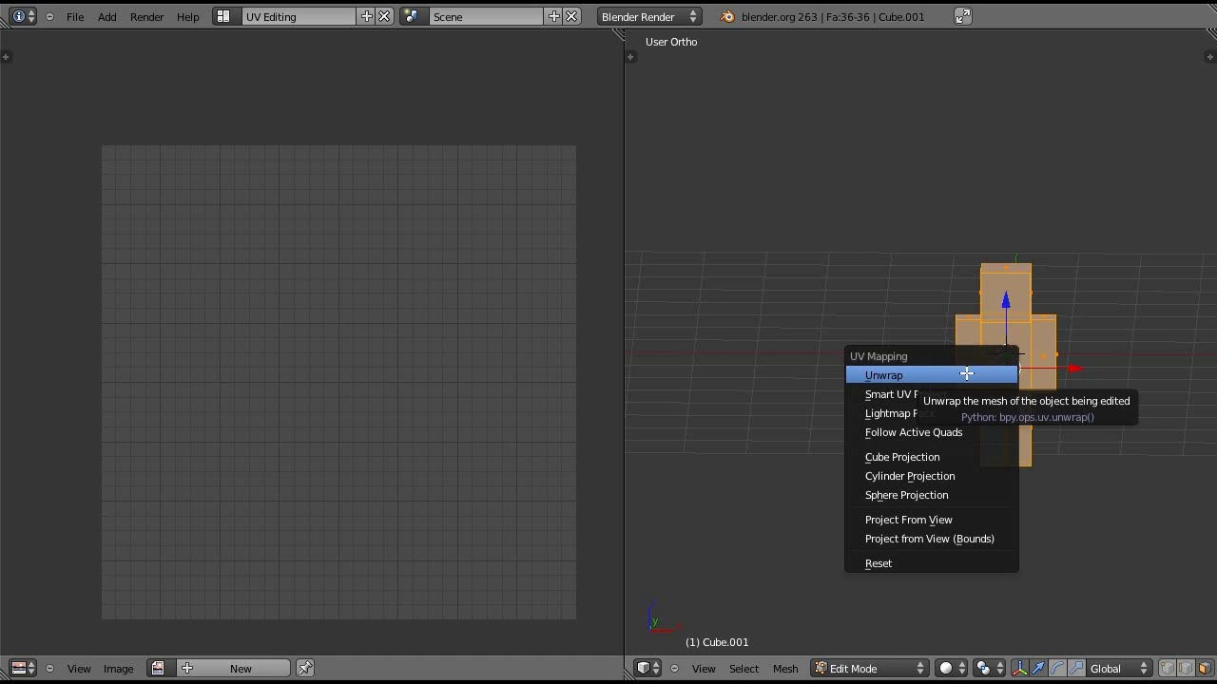
{"action": "left_click", "coordinate": [966, 374]}
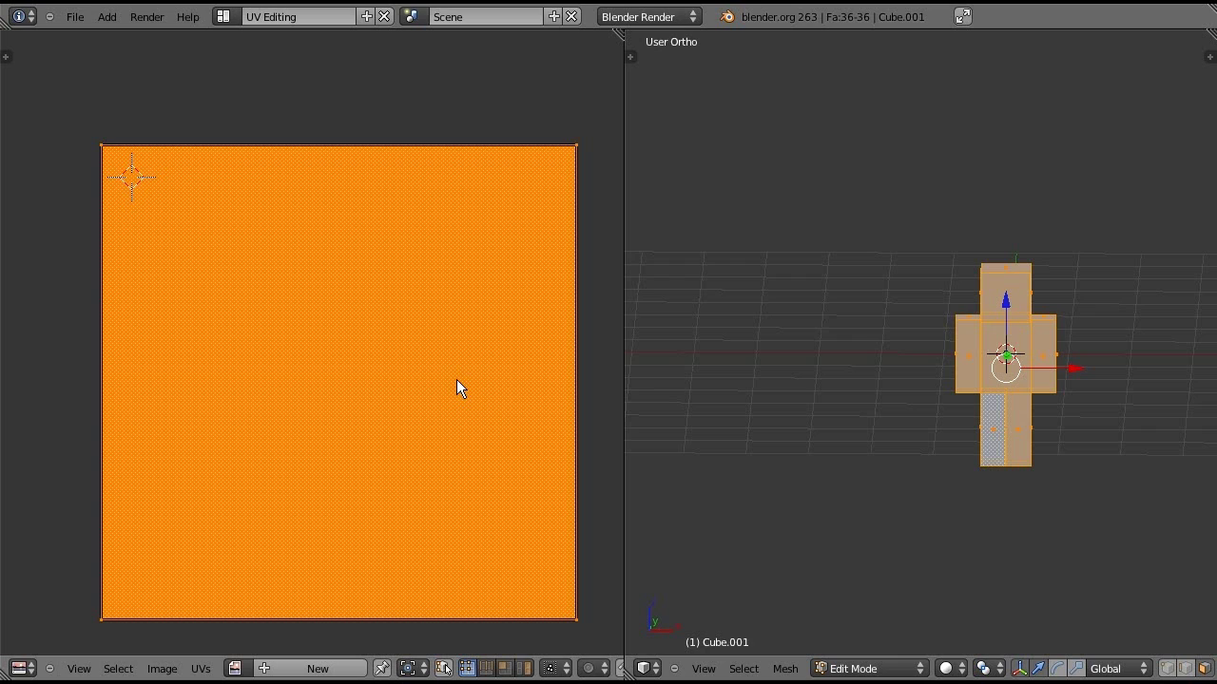
- Assign the Steve.png image to the unwrapped faces in the UV editor
{"action": "left_click", "coordinate": [238, 669]}
{"action": "left_click", "coordinate": [240, 667]}
{"action": "left_click", "coordinate": [238, 668]}
{"action": "left_click", "coordinate": [268, 484]}
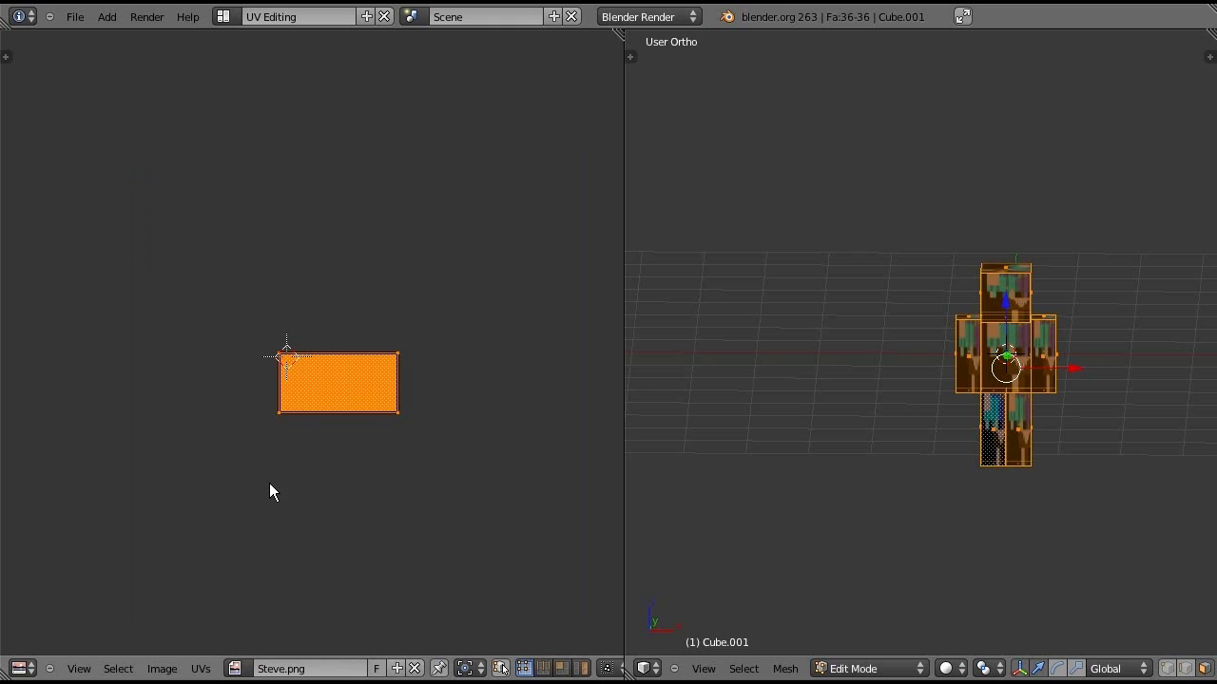
{"action": "scroll", "coordinate": [276, 480], "scroll_direction": "up", "scroll_amount": 6}
{"action": "middle_click_drag", "start_coordinate": [288, 471], "coordinate": [119, 382]}
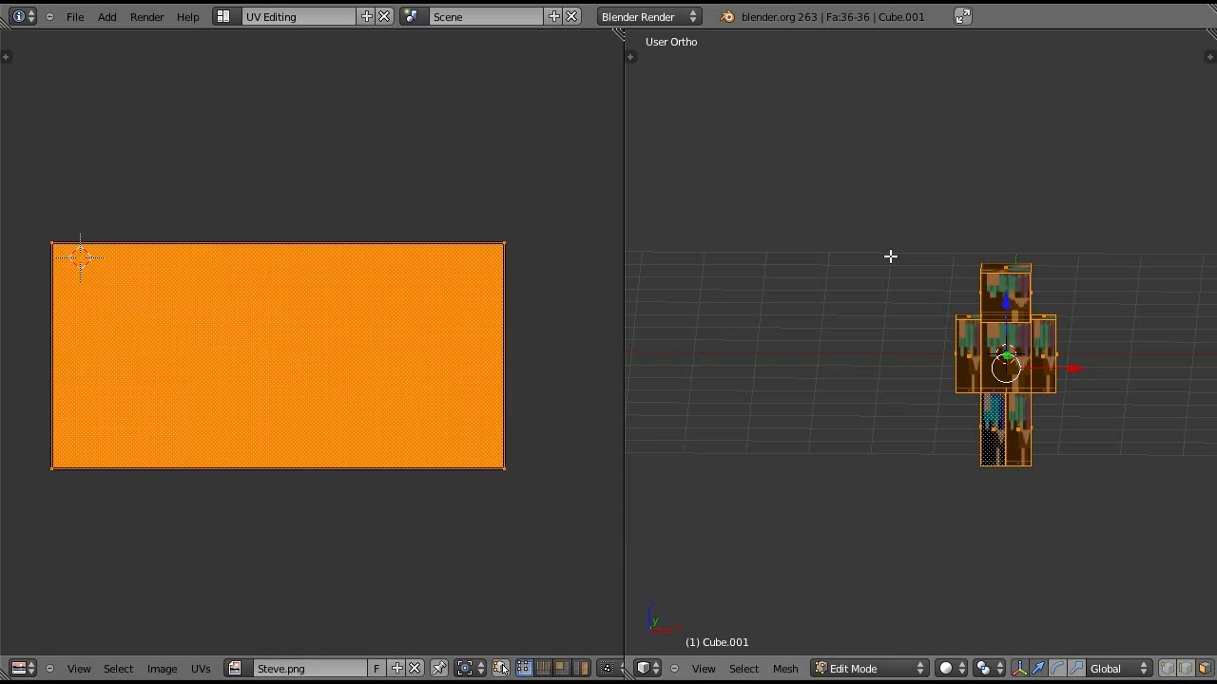
- Inspect the skin texture on the figure's head and body from the front
{"action": "scroll", "coordinate": [1022, 328], "scroll_direction": "up", "scroll_amount": 4}
{"action": "key", "text": "KP_1"}
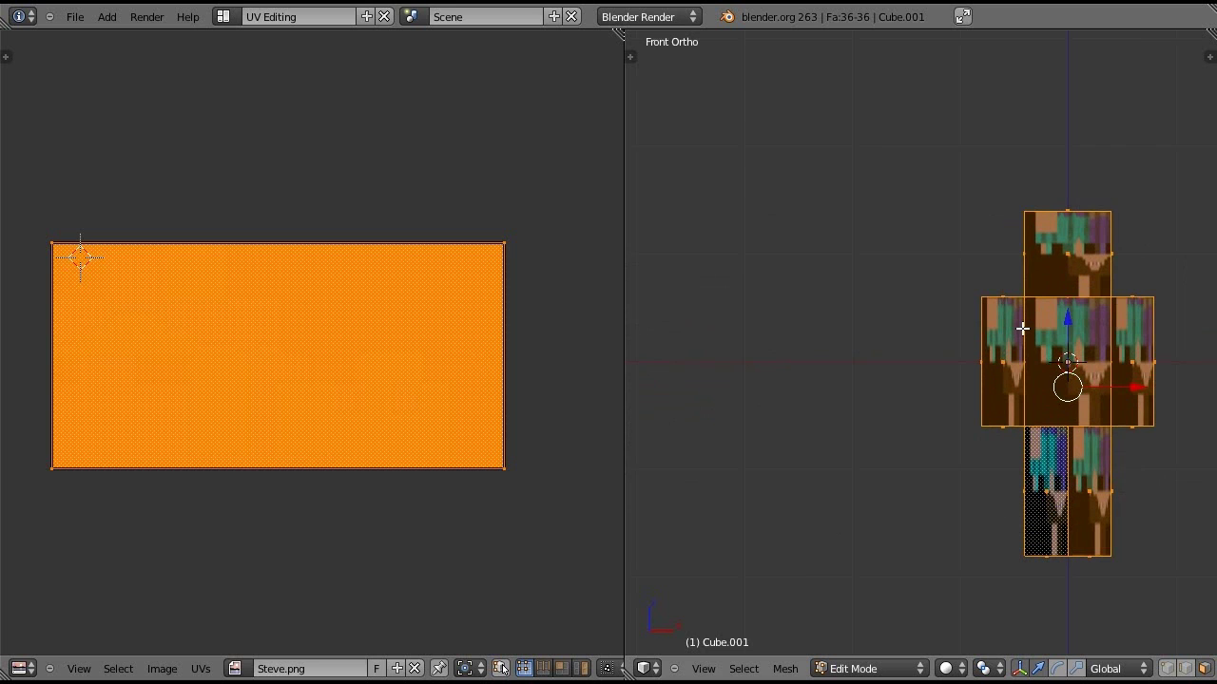
{"action": "scroll", "coordinate": [1021, 328], "scroll_direction": "up", "scroll_amount": 7}
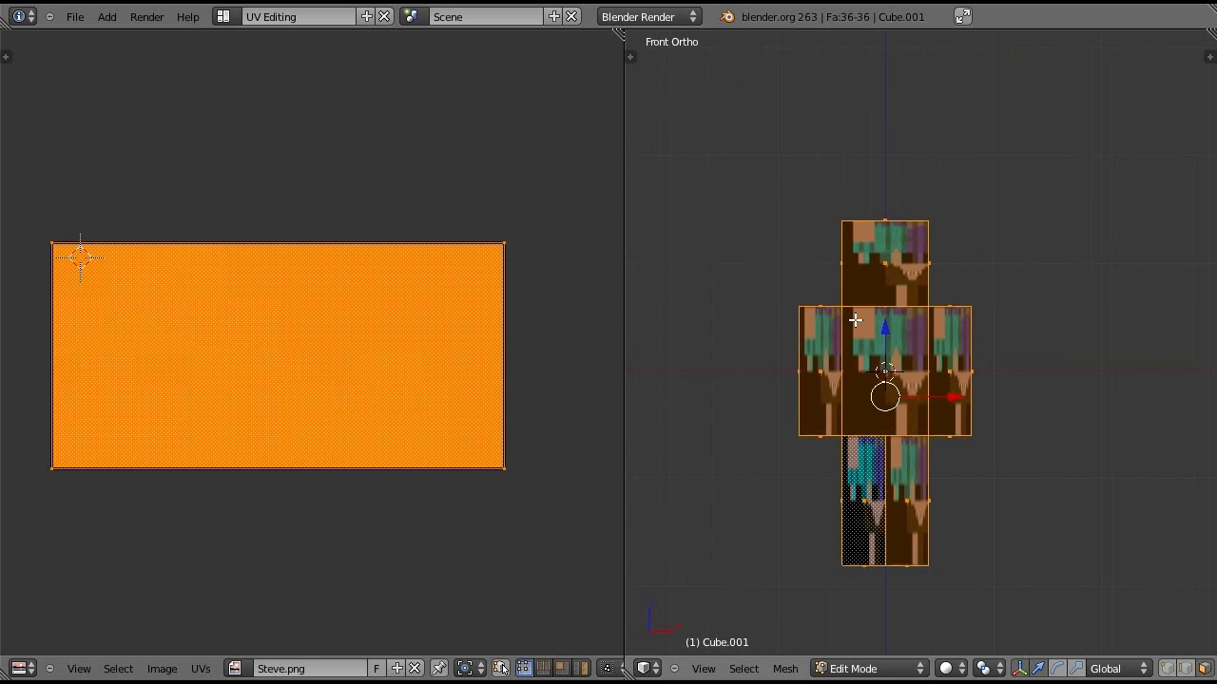
{"action": "middle_click_drag", "start_coordinate": [848, 296], "coordinate": [961, 389], "text": "shift"}
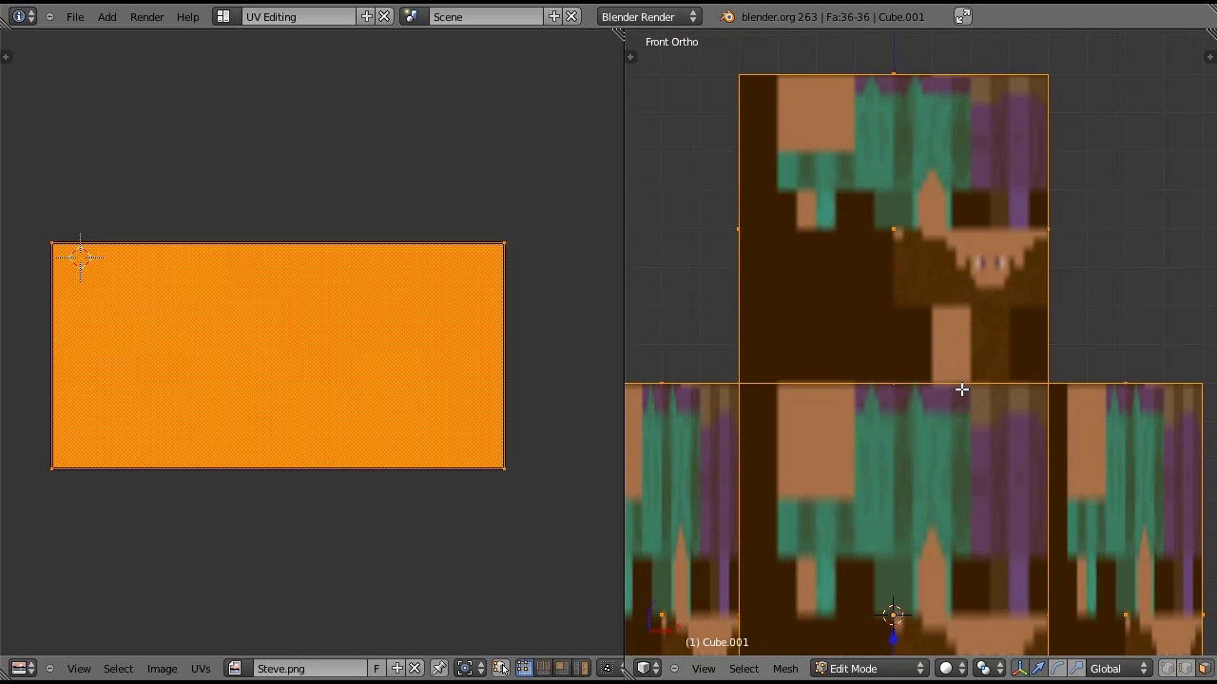
{"action": "scroll", "coordinate": [809, 250], "scroll_direction": "down", "scroll_amount": 5}
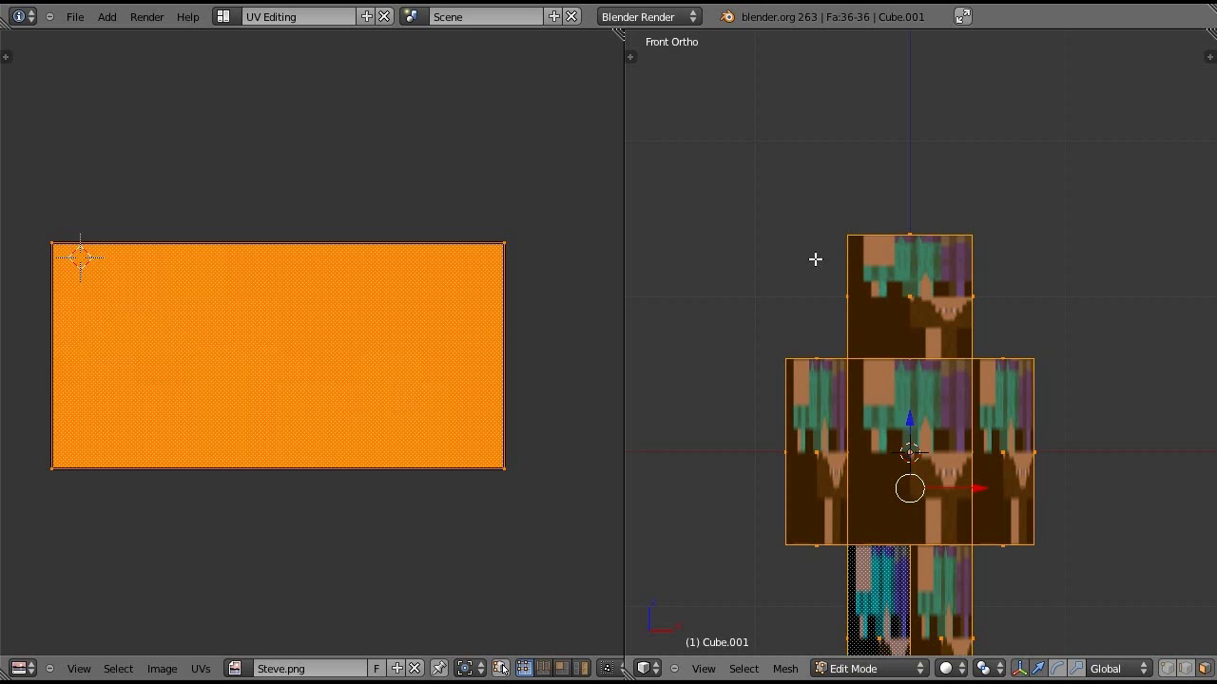
- Switch the viewport's Textured Solid display off and back on
{"action": "key", "text": "n"}
{"action": "scroll", "coordinate": [1144, 299], "scroll_direction": "down", "scroll_amount": 5}
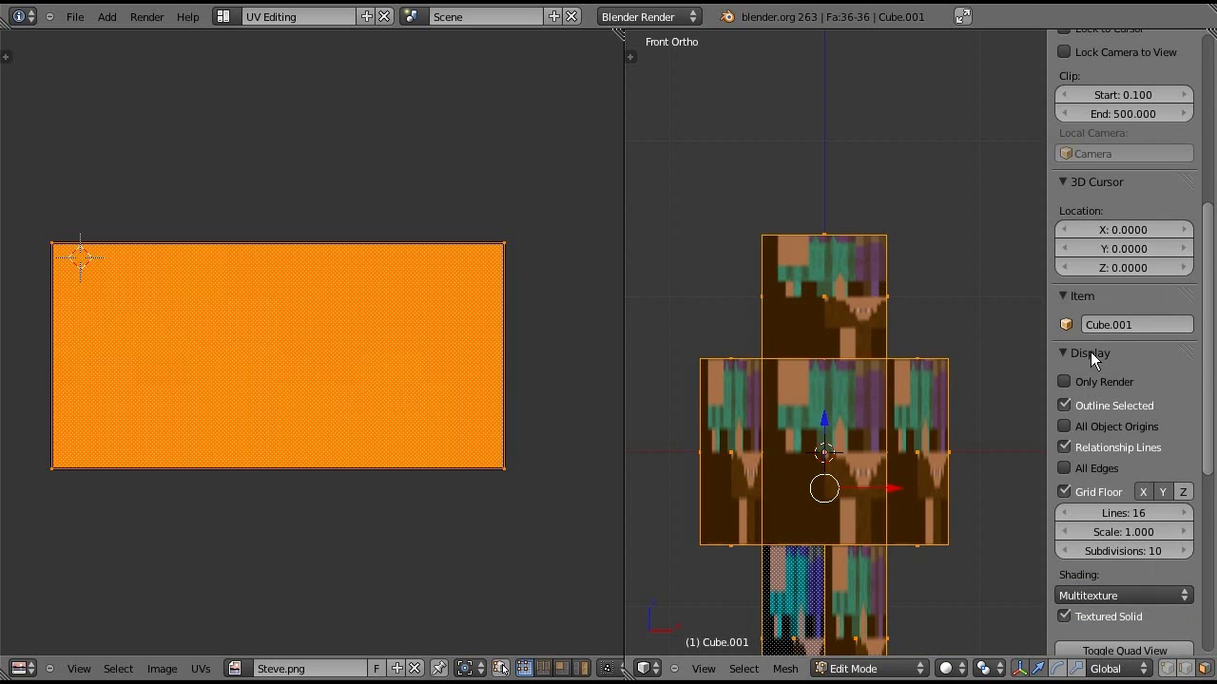
{"action": "left_click", "coordinate": [1090, 352]}
{"action": "left_click", "coordinate": [1059, 352]}
{"action": "scroll", "coordinate": [1071, 466], "scroll_direction": "down", "scroll_amount": 4}
{"action": "left_click", "coordinate": [1063, 465]}
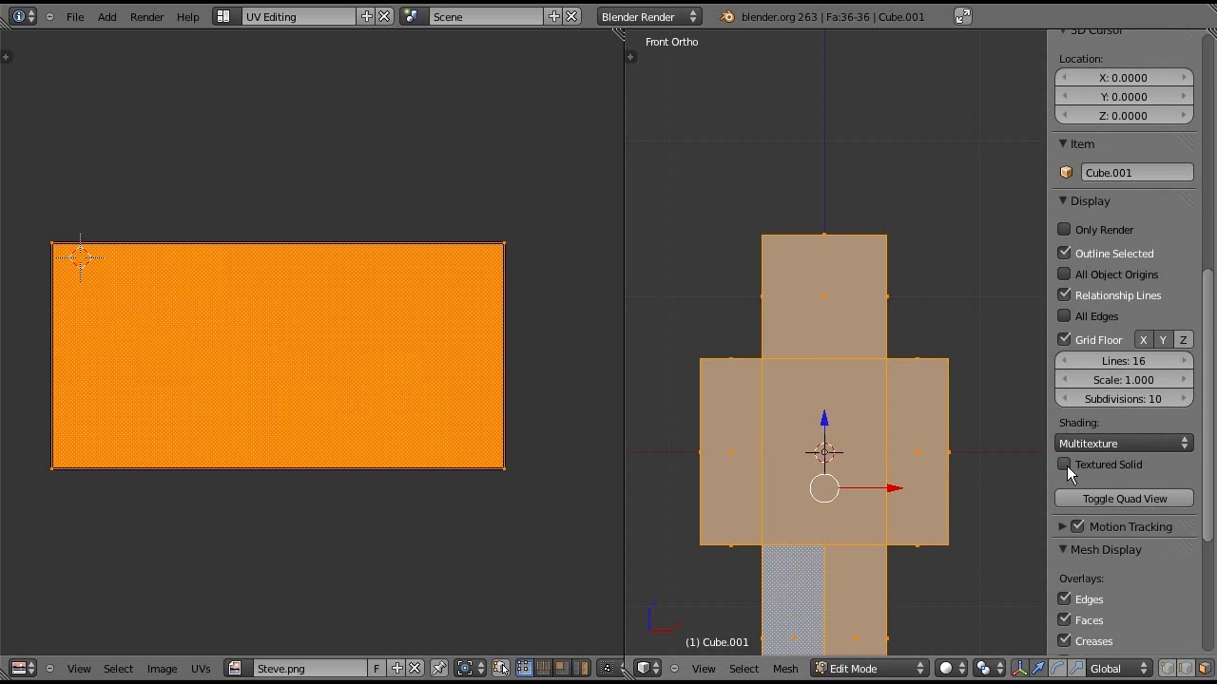
{"action": "left_click", "coordinate": [1064, 466]}
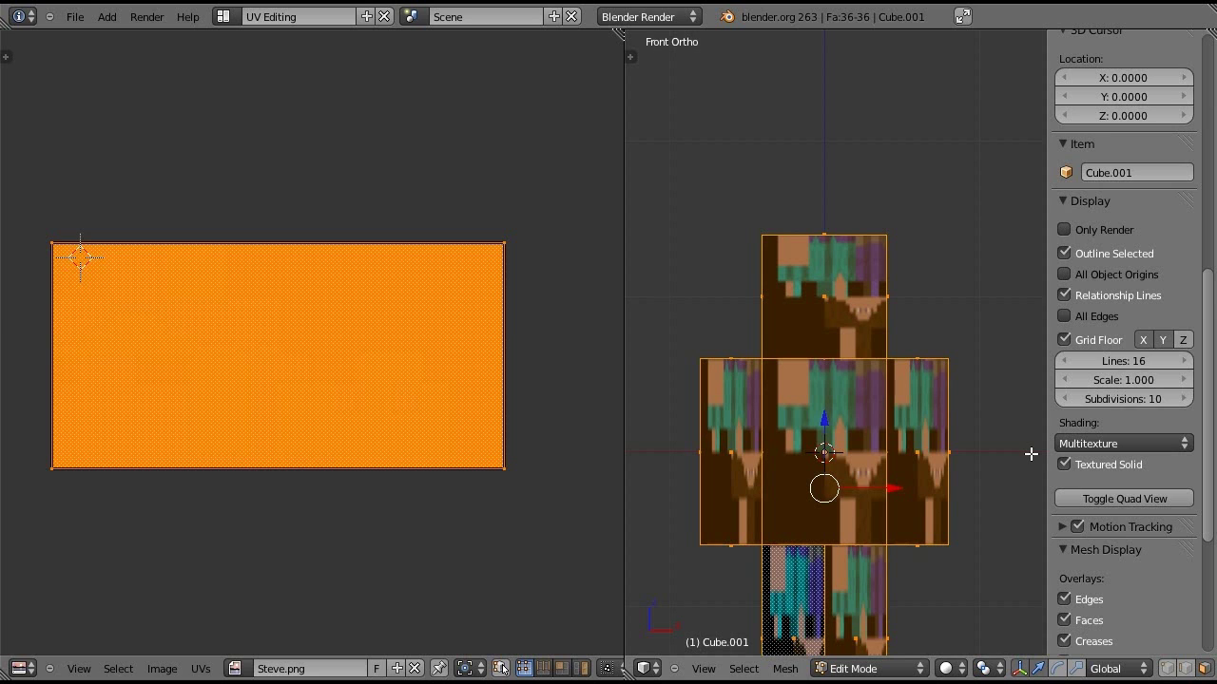
{"action": "key", "text": "n"}
- Select the head's front face and move its two upper UV corners to the upper corners of the skin's face area
{"action": "scroll", "coordinate": [1001, 433], "scroll_direction": "up", "scroll_amount": 3}
{"action": "middle_click_drag", "start_coordinate": [991, 424], "coordinate": [852, 335]}
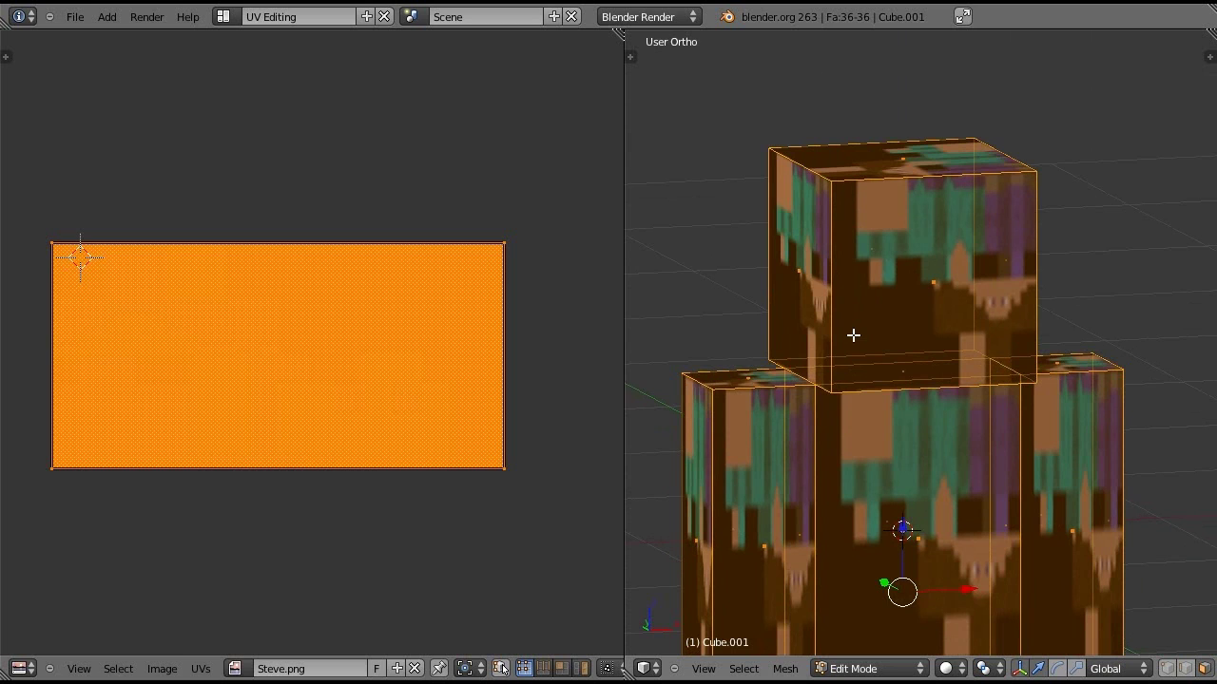
{"action": "right_click", "coordinate": [926, 282]}
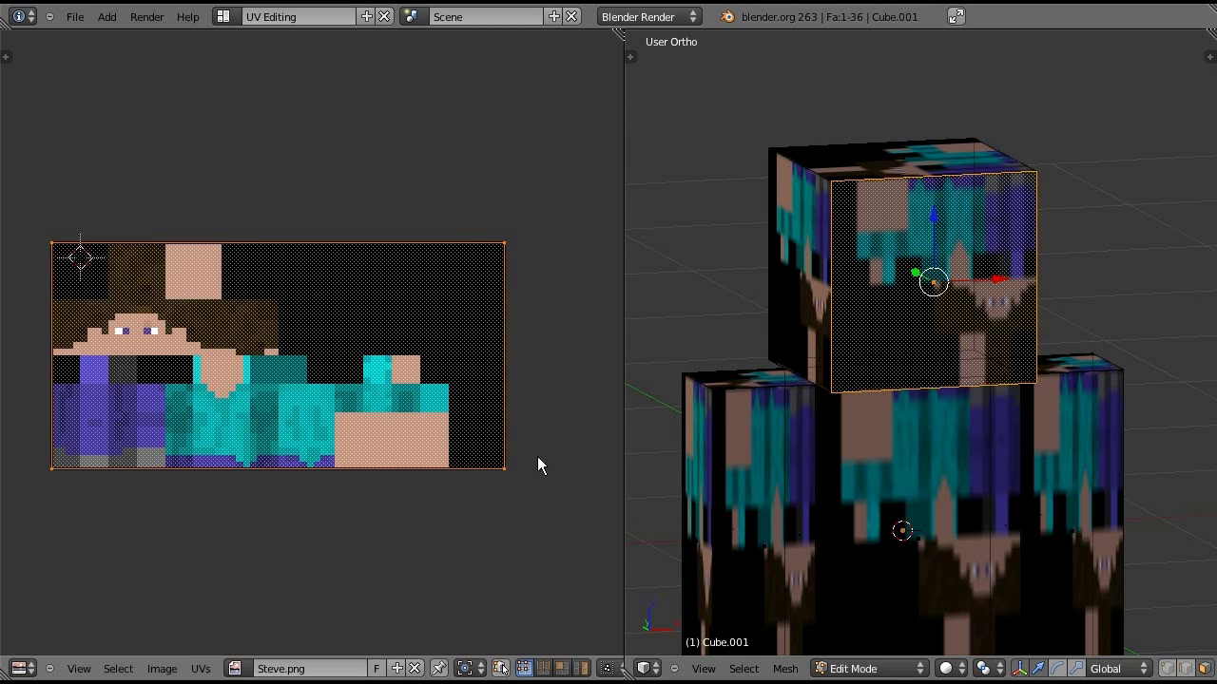
{"action": "right_click", "coordinate": [503, 242]}
{"action": "key", "text": "g"}
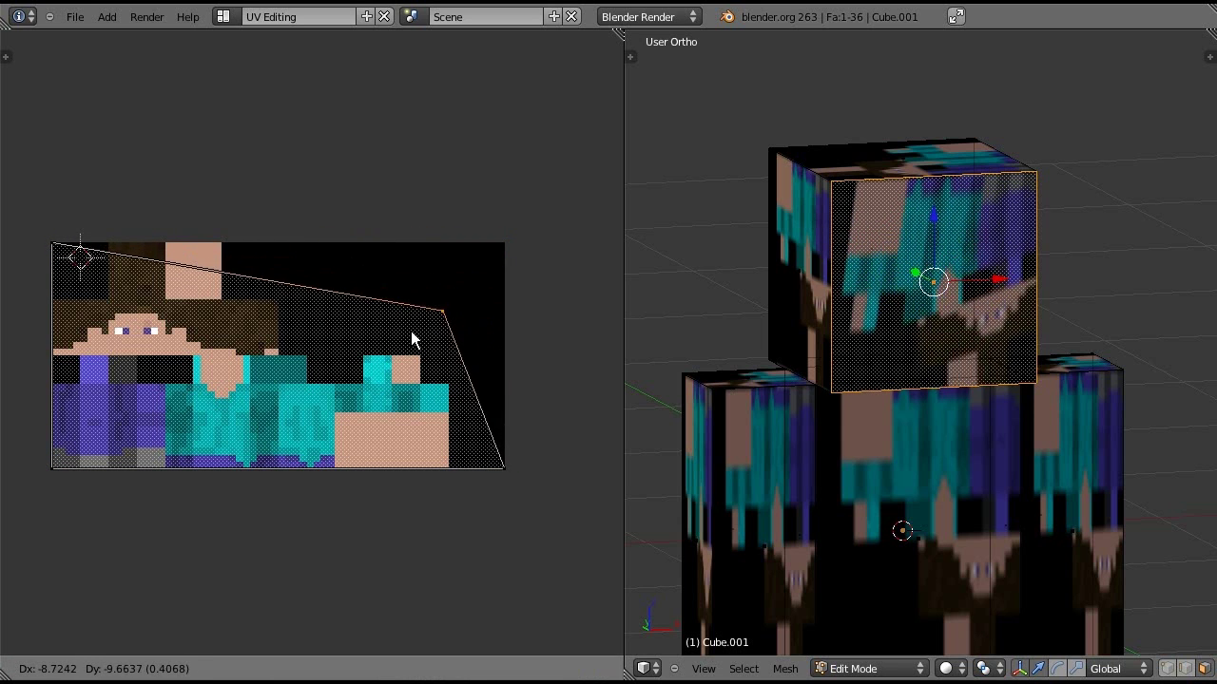
{"action": "left_click", "coordinate": [164, 310]}
{"action": "right_click", "coordinate": [54, 246]}
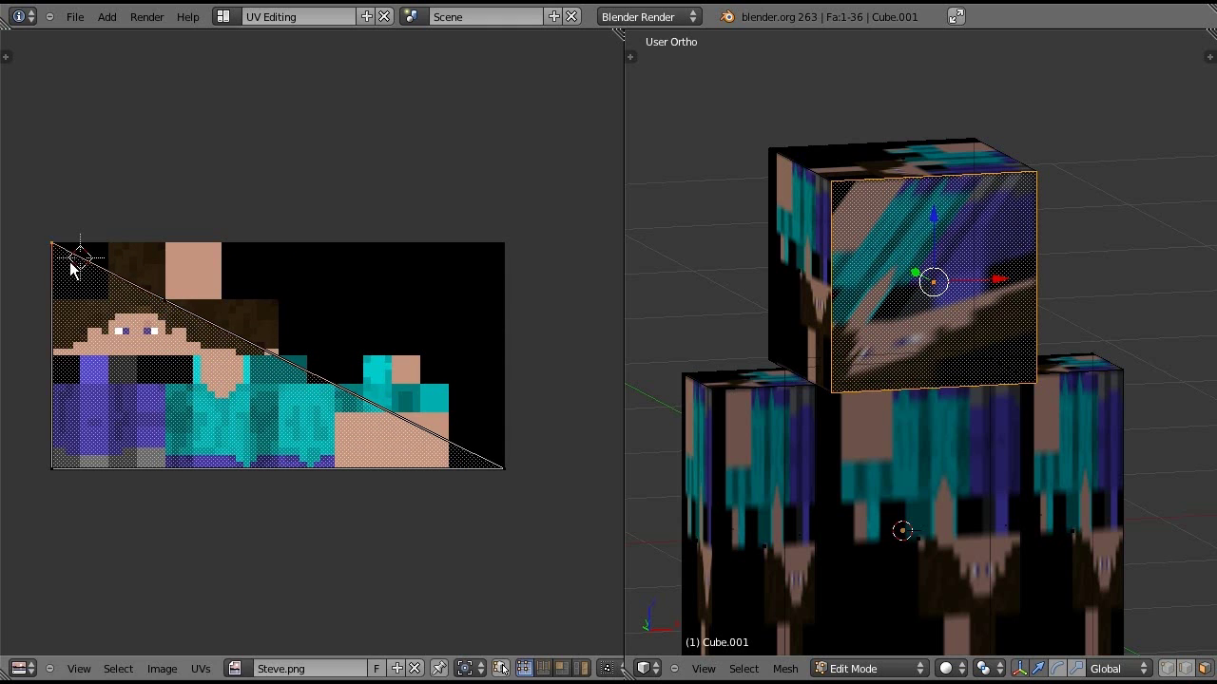
{"action": "key", "text": "g"}
{"action": "left_click", "coordinate": [126, 326]}
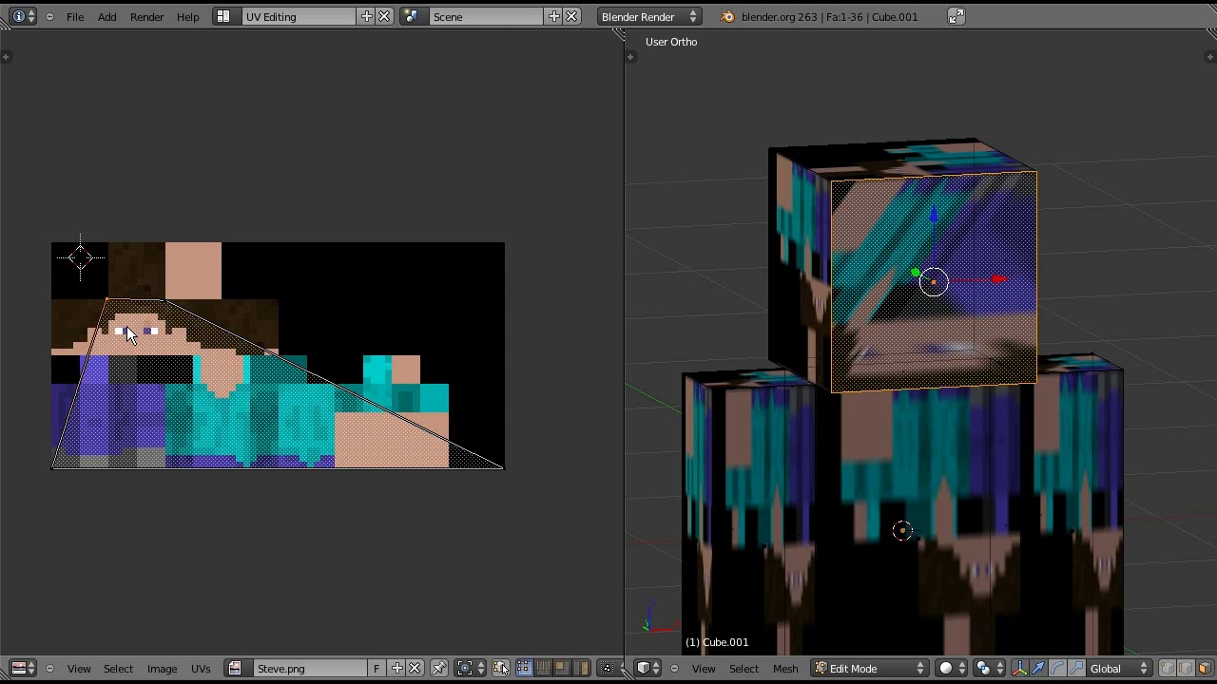
- Move the front face's two lower UV corners to the bottom of the skin's face area and snap the UVs to pixels
{"action": "right_click", "coordinate": [52, 468]}
{"action": "key", "text": "g"}
{"action": "left_click", "coordinate": [158, 348]}
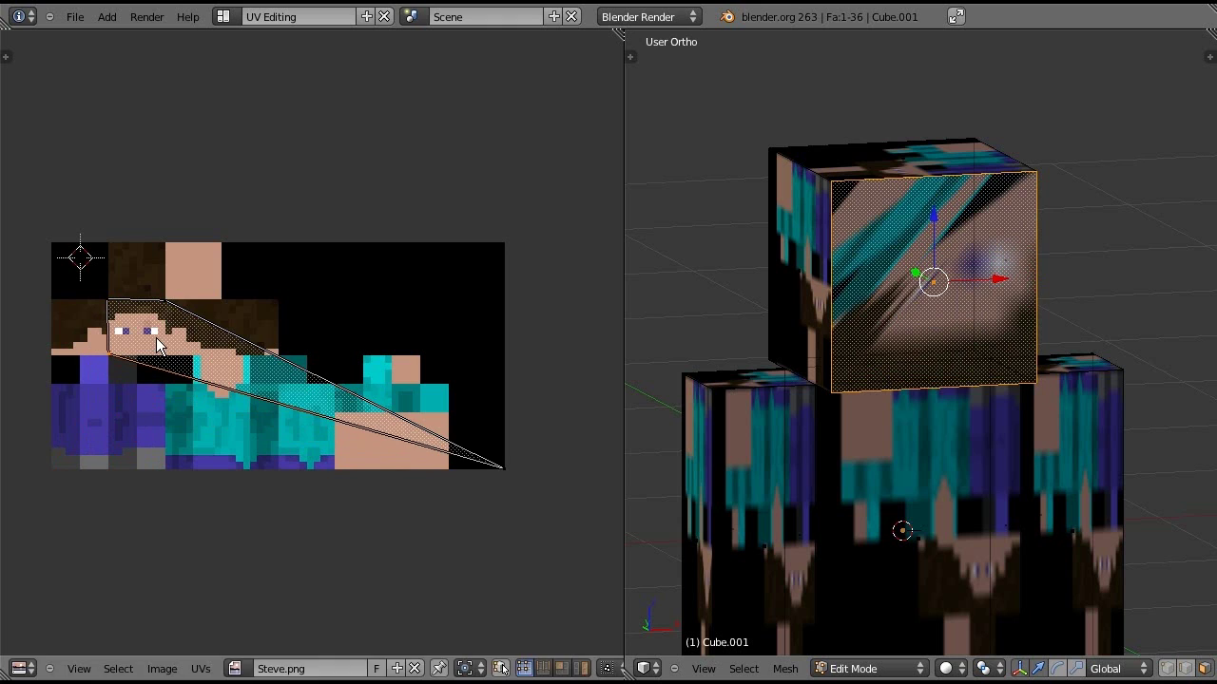
{"action": "right_click", "coordinate": [425, 486]}
{"action": "key", "text": "g"}
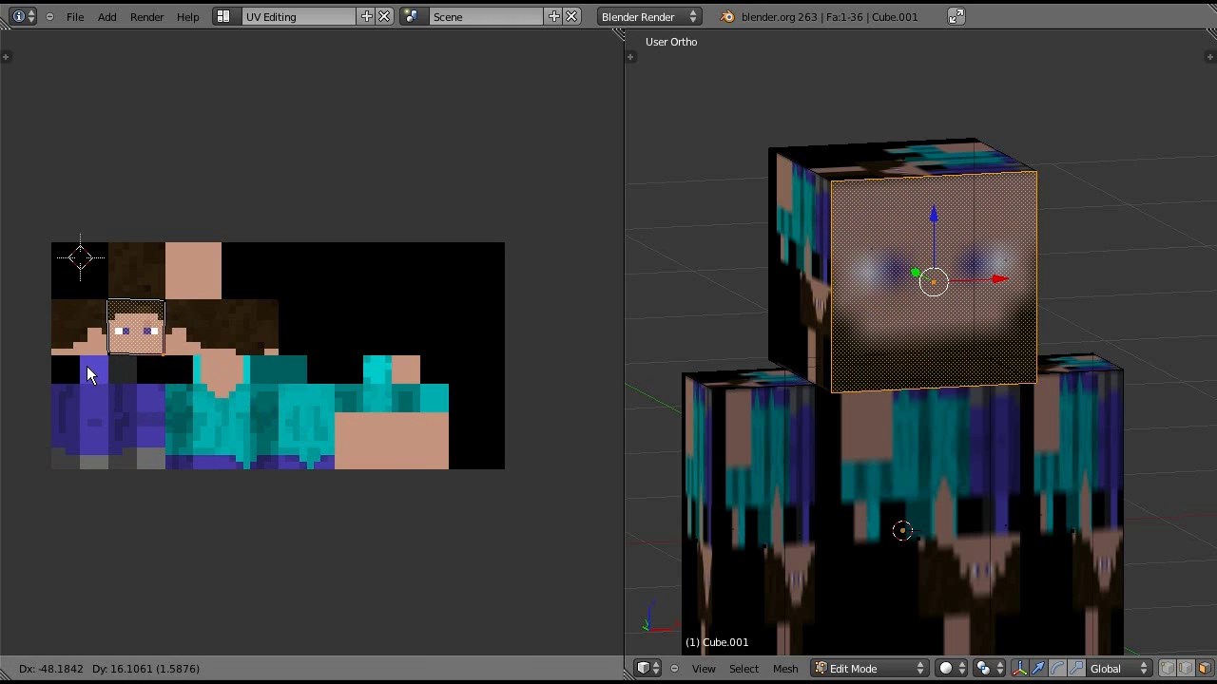
{"action": "left_click", "coordinate": [88, 374]}
{"action": "key", "text": "shift+s"}
{"action": "left_click", "coordinate": [89, 374]}
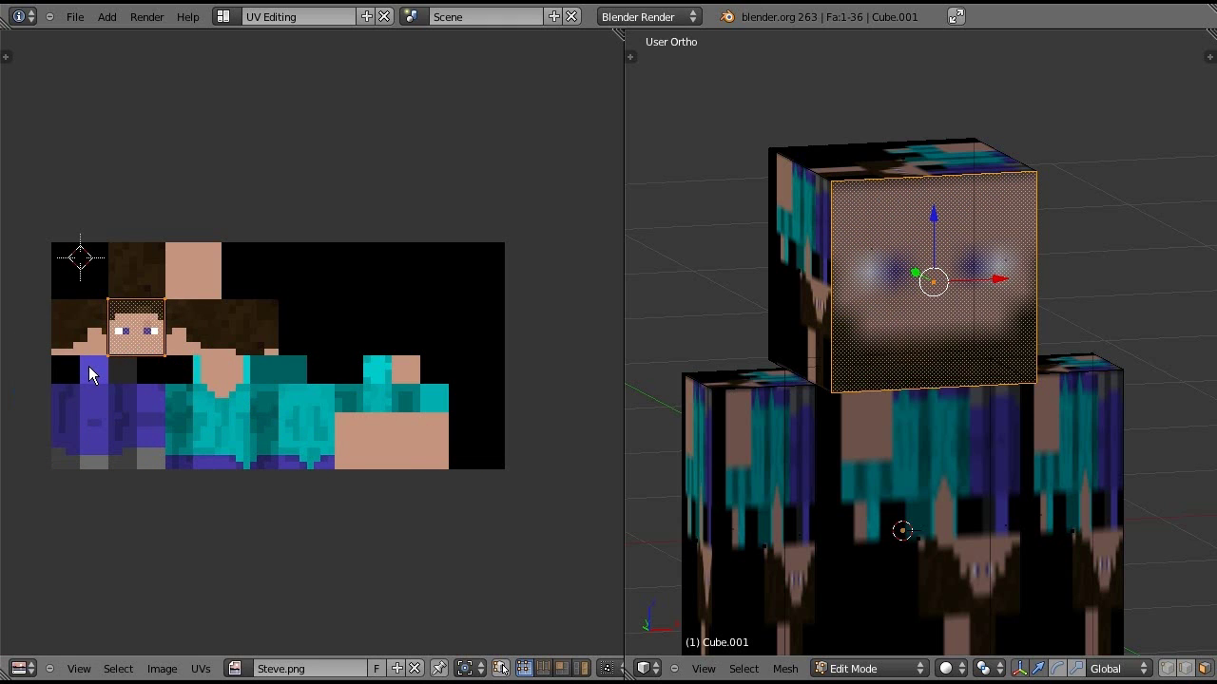
- Shift the UV corners of the head's front face slightly off the pixel grid
{"action": "scroll", "coordinate": [89, 372], "scroll_direction": "up", "scroll_amount": 2}
{"action": "middle_click_drag", "start_coordinate": [89, 371], "coordinate": [270, 365]}
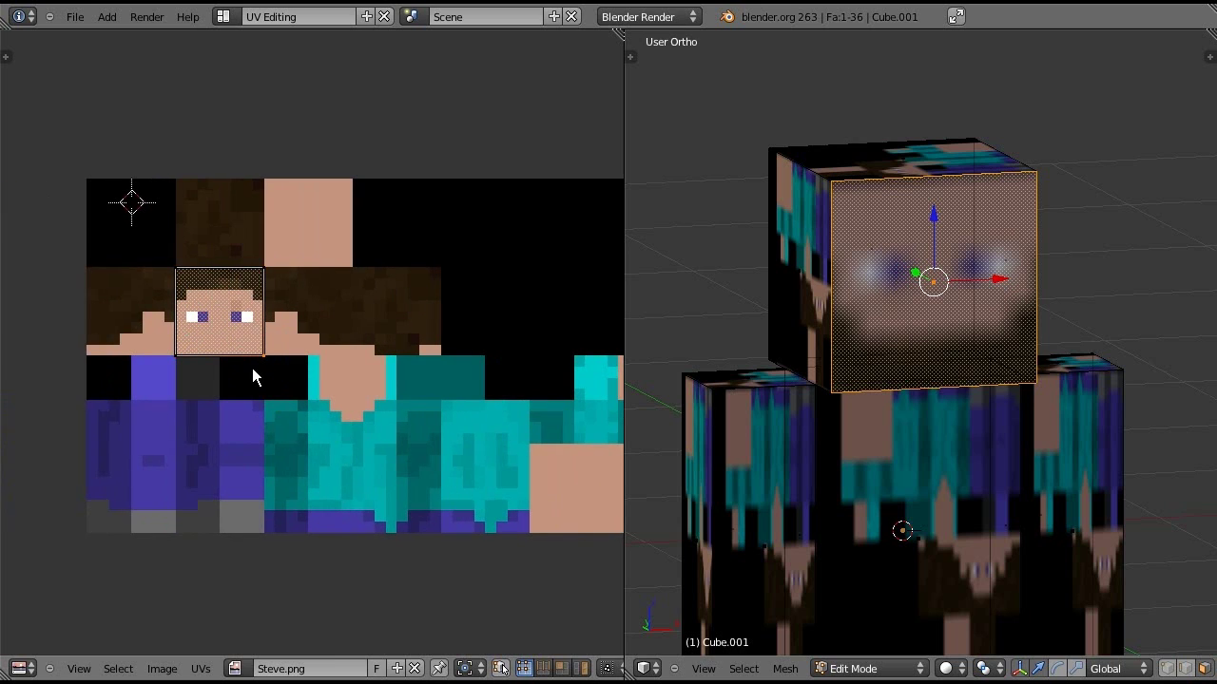
{"action": "key", "text": "g"}
{"action": "left_click", "coordinate": [187, 360]}
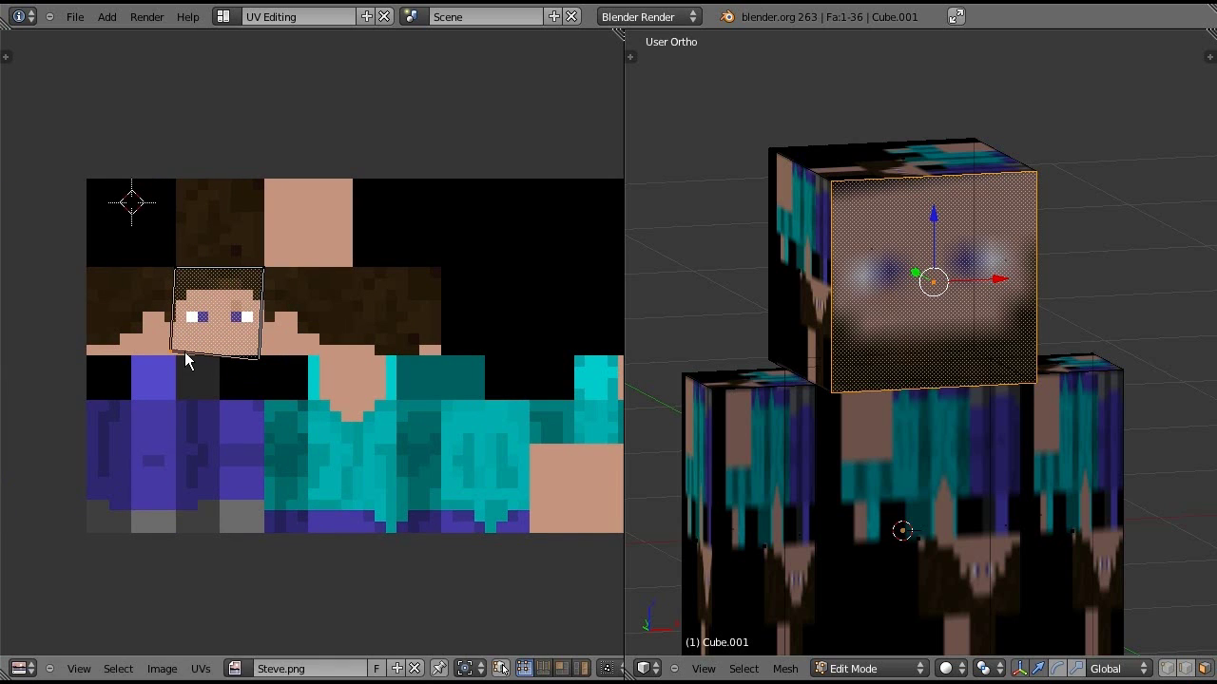
{"action": "right_click", "coordinate": [244, 285]}
{"action": "key", "text": "g"}
{"action": "left_click", "coordinate": [243, 287]}
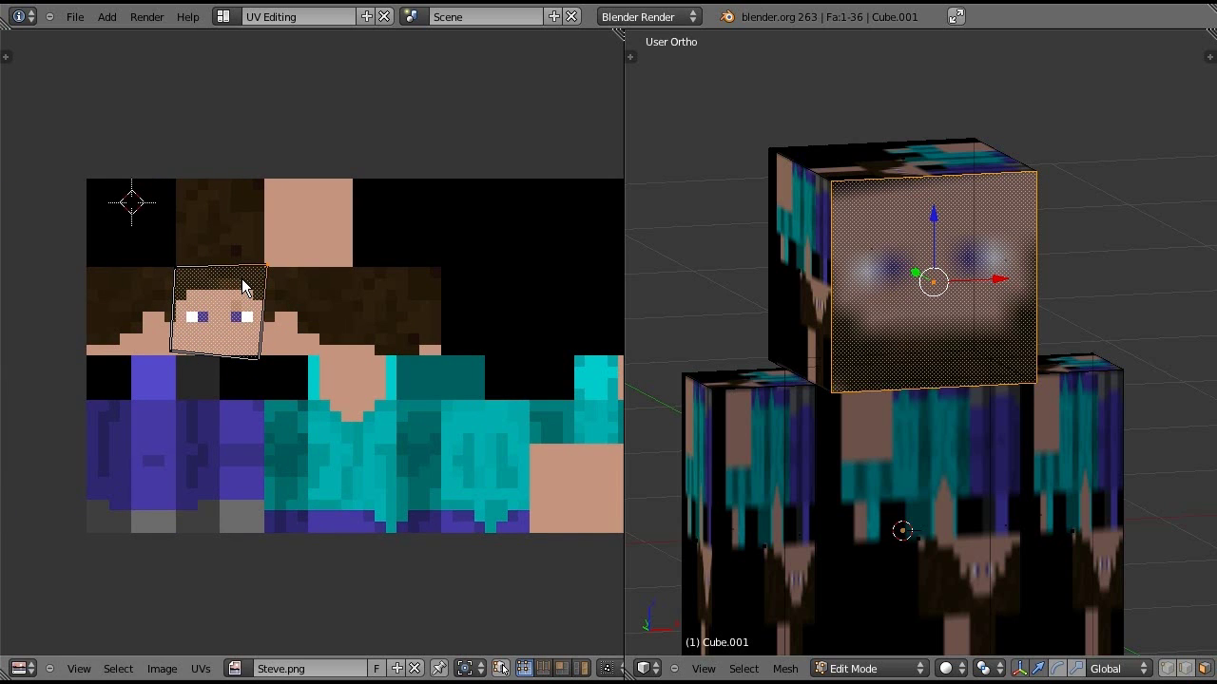
- Snap the UV corners of the head's front face back to the pixel grid around the skin's face area
{"action": "key", "text": "ctrl+z"}
{"action": "key", "text": "shift+s"}
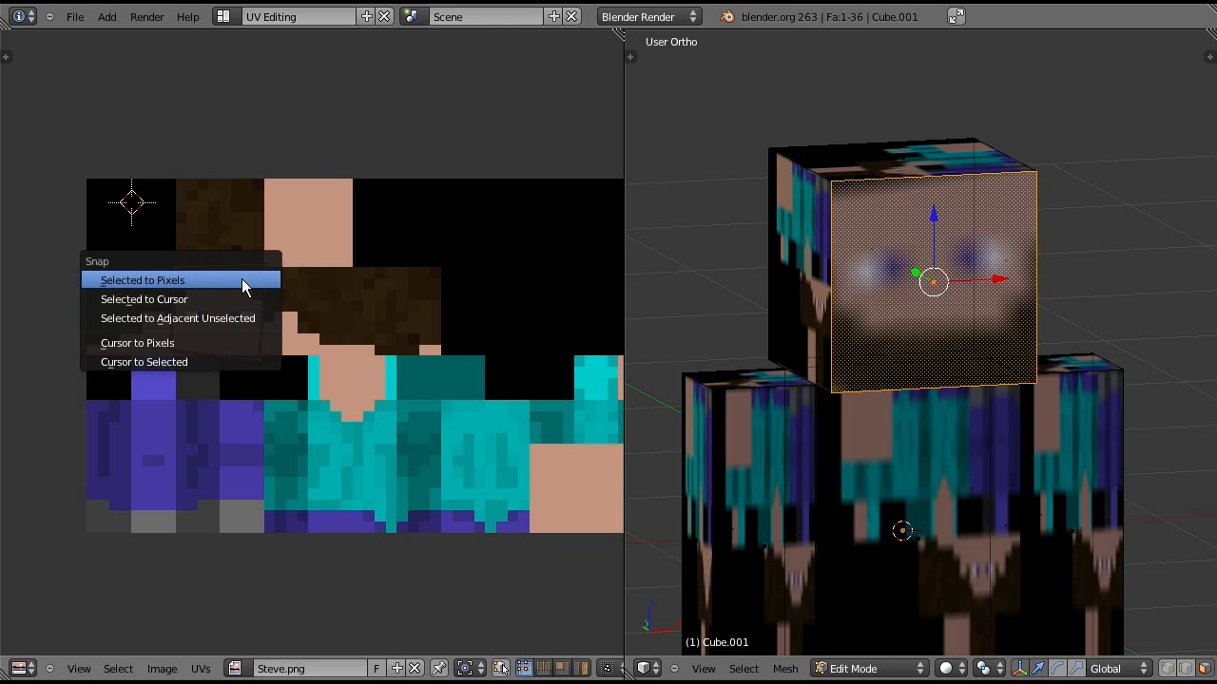
{"action": "left_click", "coordinate": [243, 288]}
{"action": "scroll", "coordinate": [228, 333], "scroll_direction": "up", "scroll_amount": 3}
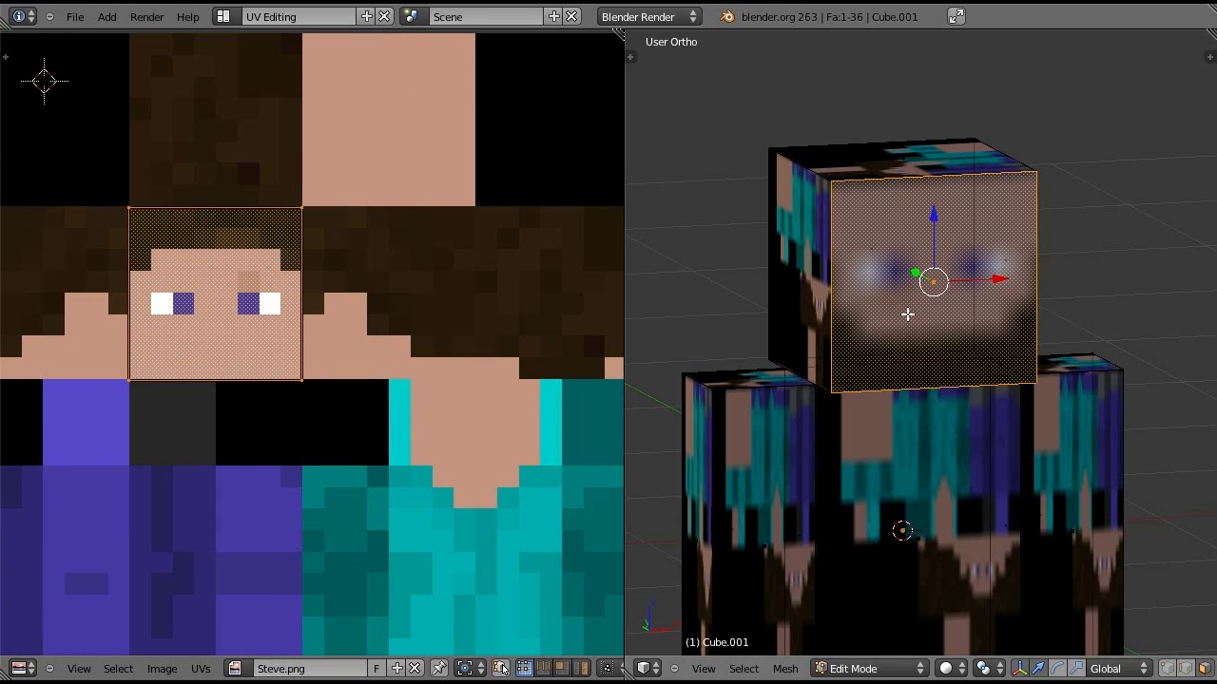
- Rotate the UVs of the head's front face by 180 degrees, plus a further full turn of 360 degrees
{"action": "scroll", "coordinate": [908, 314], "scroll_direction": "up", "scroll_amount": 3}
{"action": "middle_click_drag", "start_coordinate": [916, 320], "coordinate": [813, 323]}
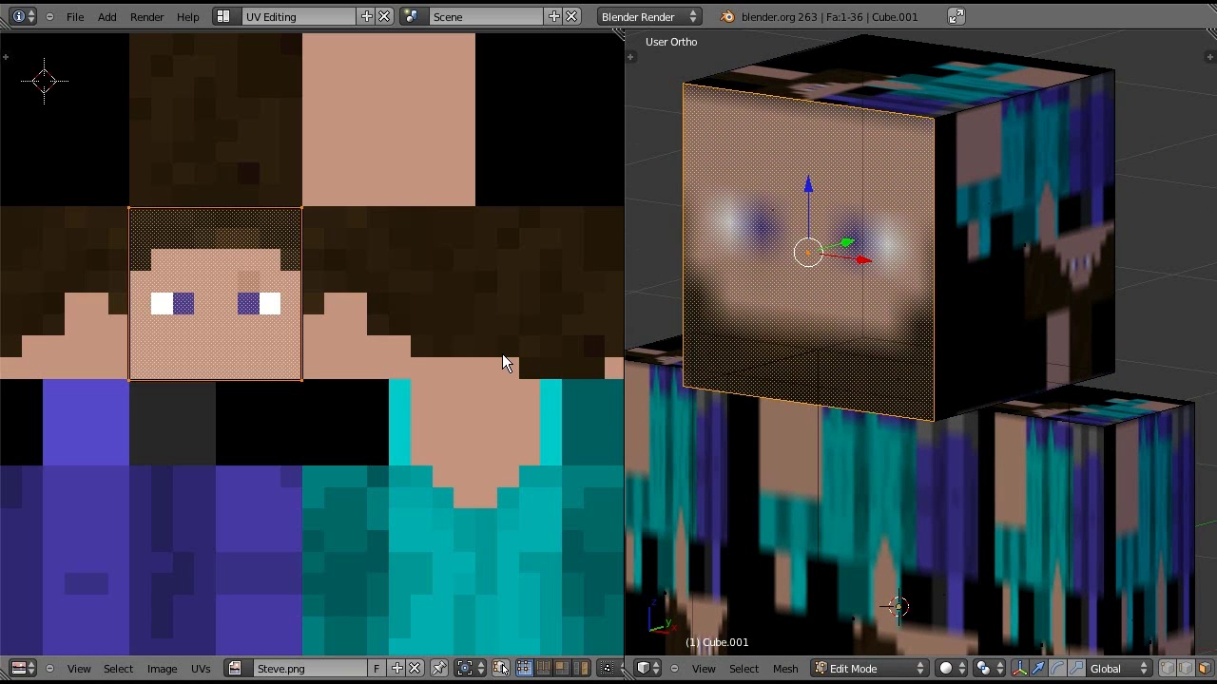
{"action": "key", "text": "r"}
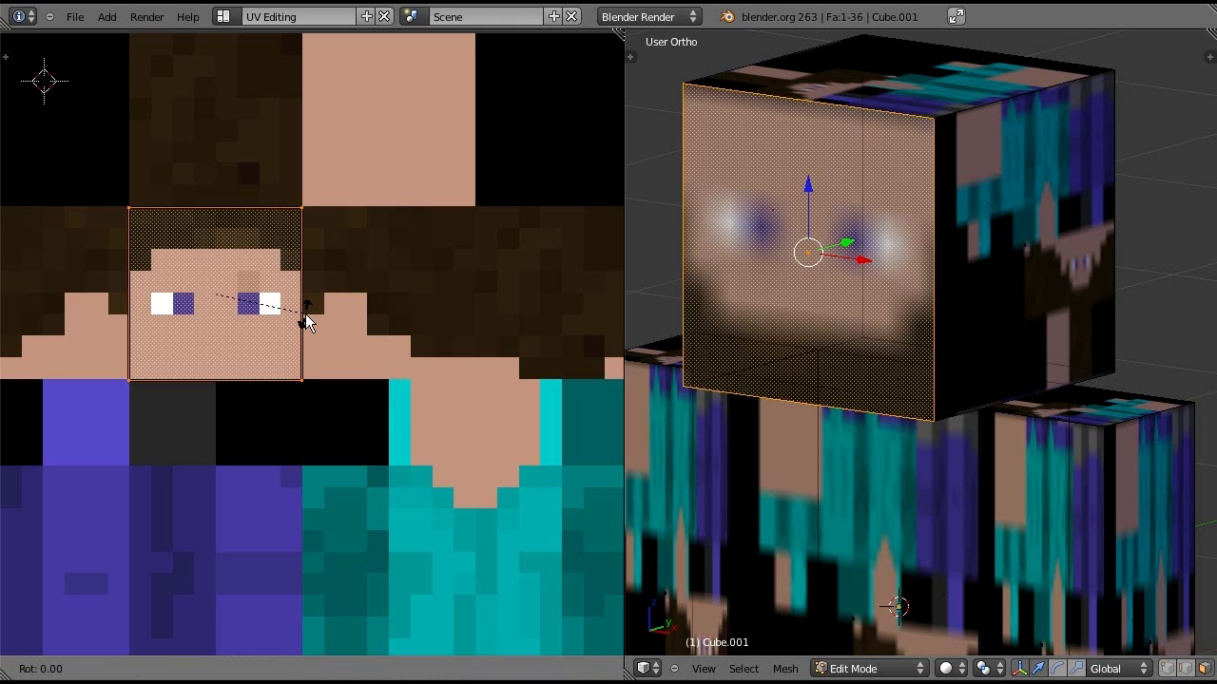
{"action": "type", "text": "180"}
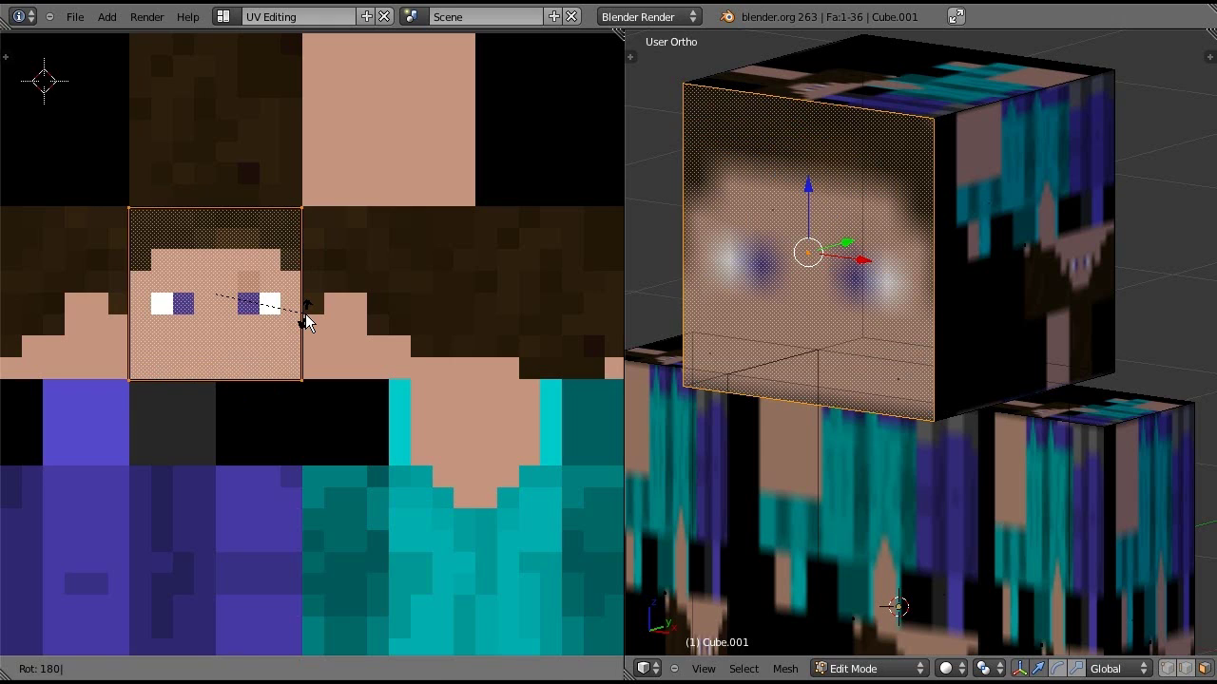
{"action": "key", "text": "Return"}
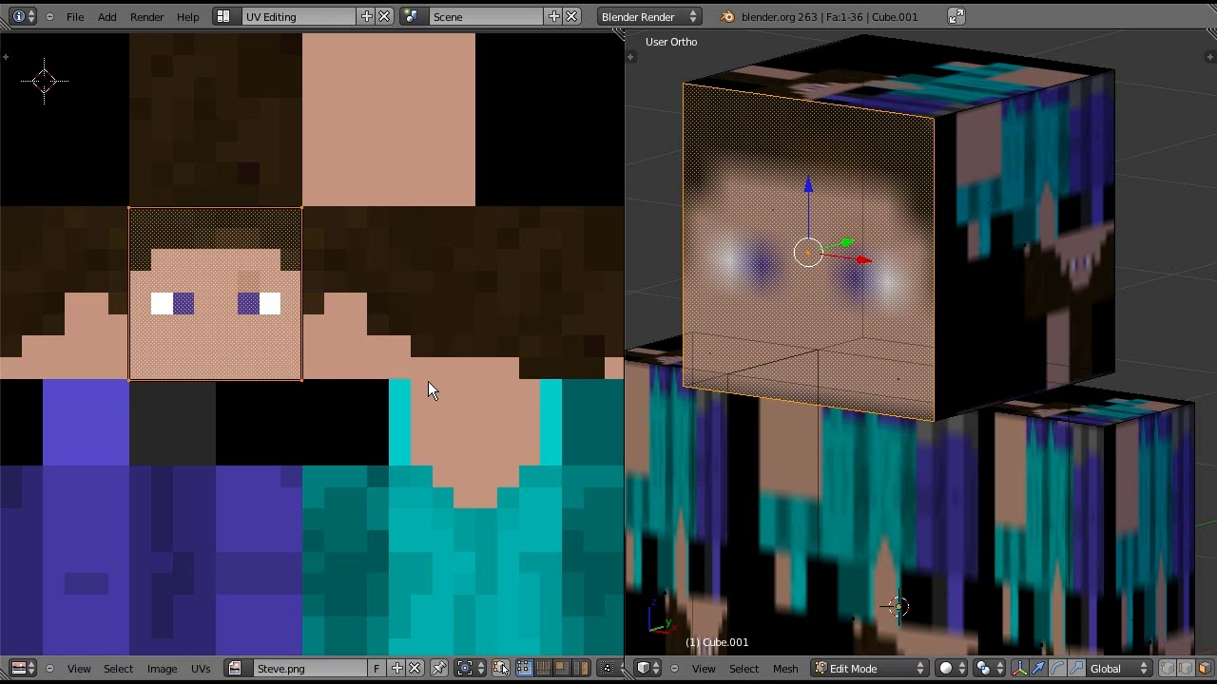
{"action": "key", "text": "r"}
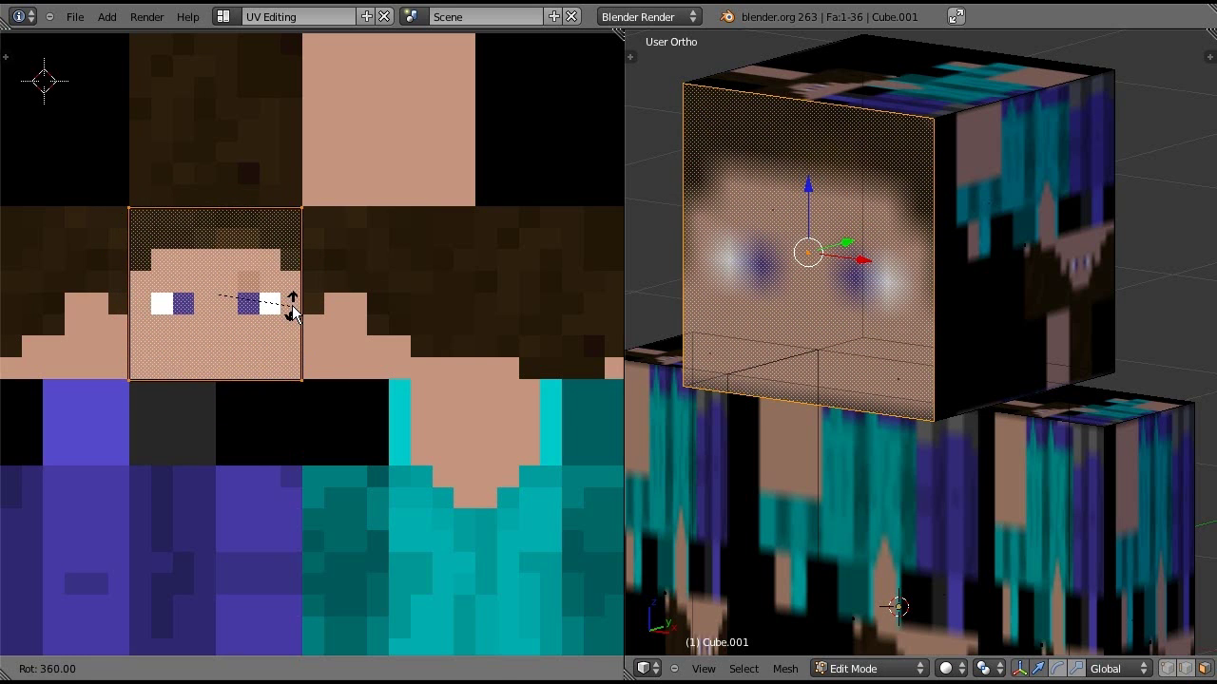
{"action": "left_click", "coordinate": [292, 314]}
- Examine how sharply the face texture displays on the head's front from near and far
{"action": "scroll", "coordinate": [795, 369], "scroll_direction": "down", "scroll_amount": 3}
{"action": "middle_click_drag", "start_coordinate": [795, 369], "coordinate": [845, 467]}
{"action": "scroll", "coordinate": [845, 468], "scroll_direction": "up", "scroll_amount": 3}
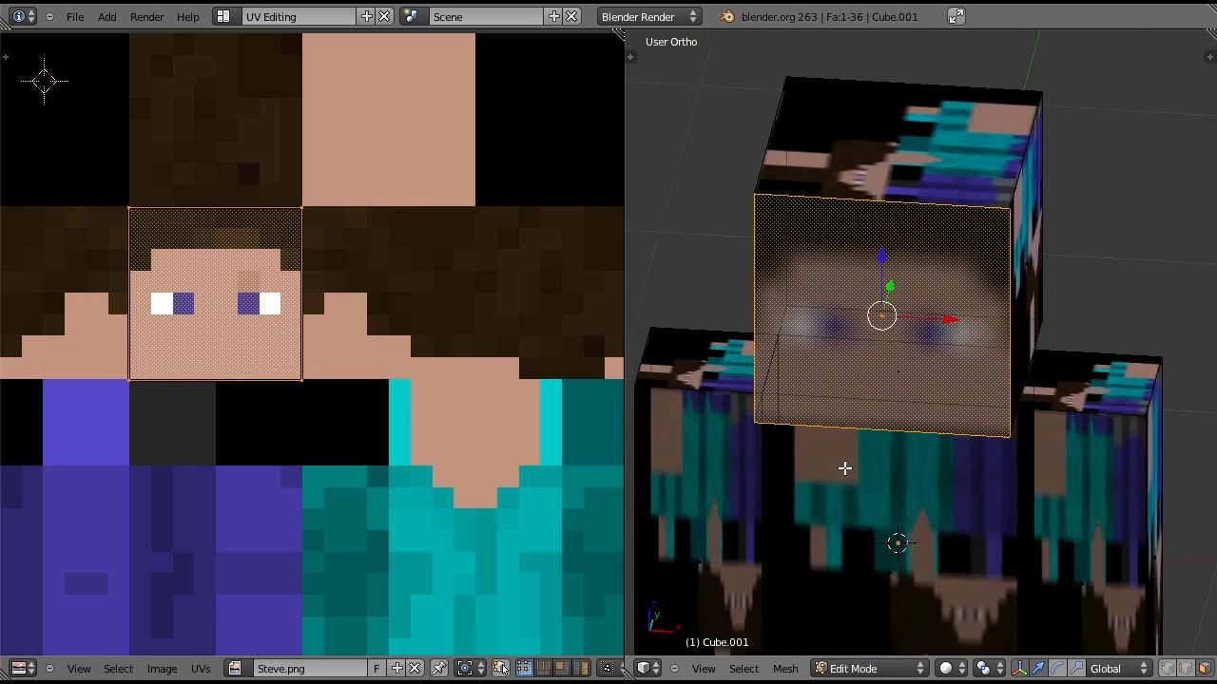
{"action": "scroll", "coordinate": [845, 468], "scroll_direction": "up", "scroll_amount": 5}
{"action": "middle_click_drag", "start_coordinate": [1036, 324], "coordinate": [842, 418]}
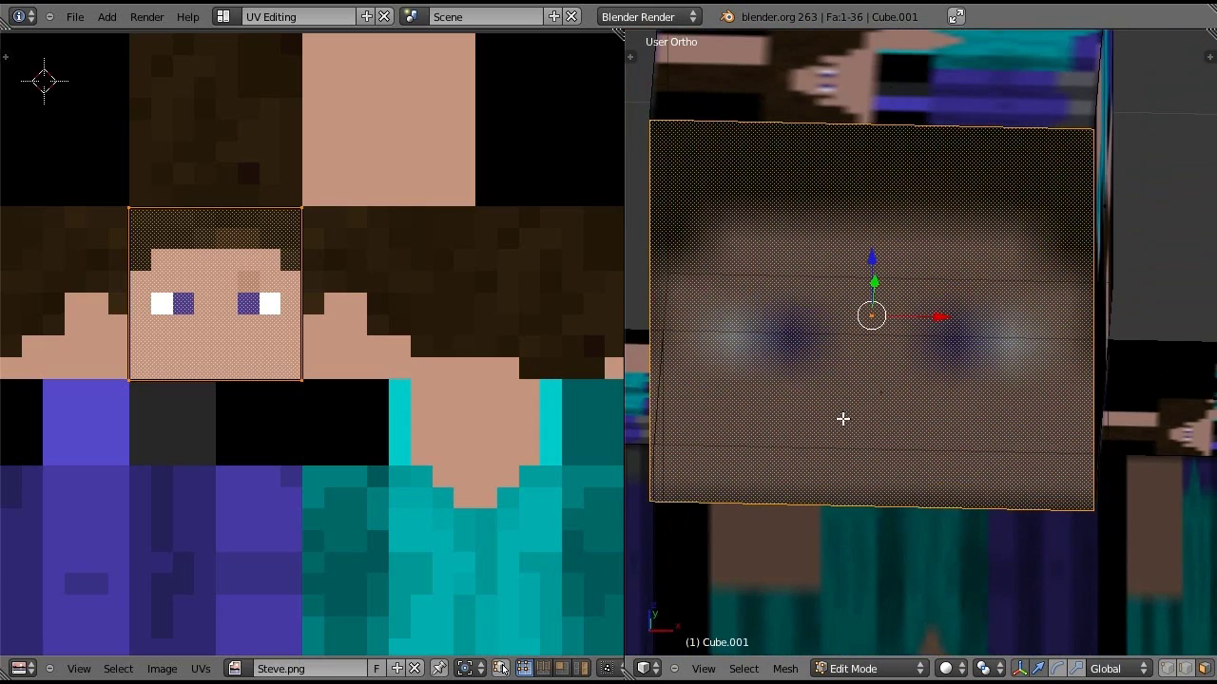
{"action": "scroll", "coordinate": [842, 418], "scroll_direction": "down", "scroll_amount": 6}
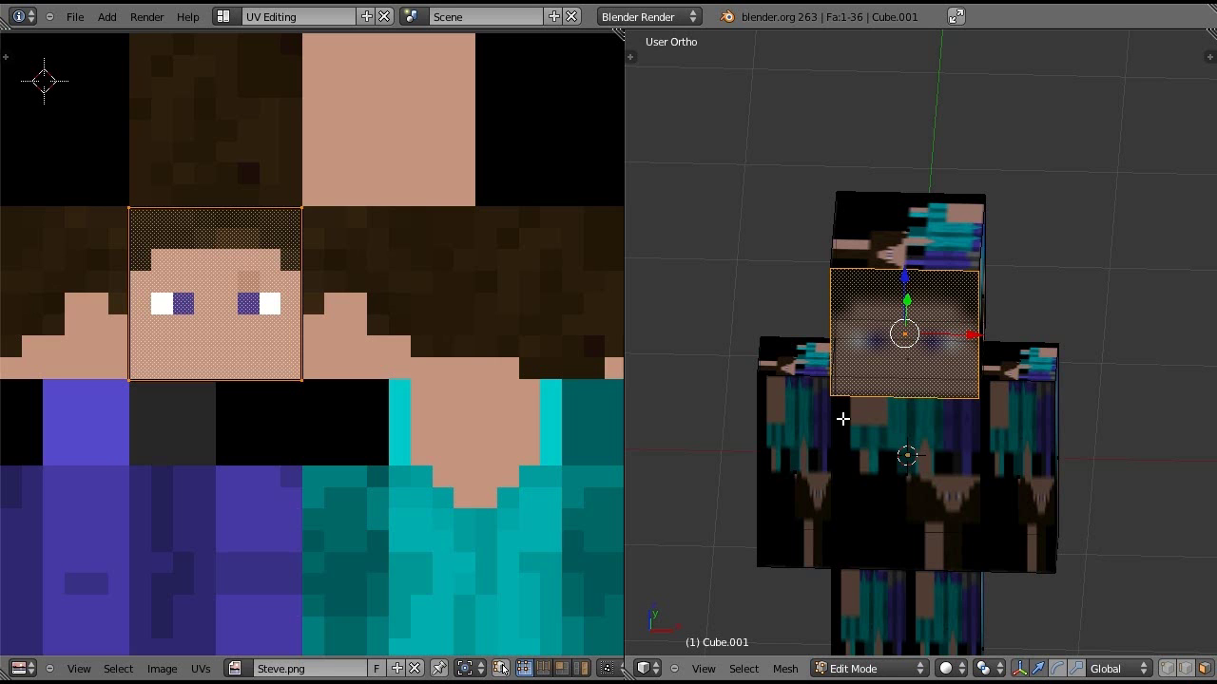
{"action": "scroll", "coordinate": [827, 491], "scroll_direction": "up", "scroll_amount": 4}
{"action": "scroll", "coordinate": [842, 510], "scroll_direction": "down", "scroll_amount": 3}
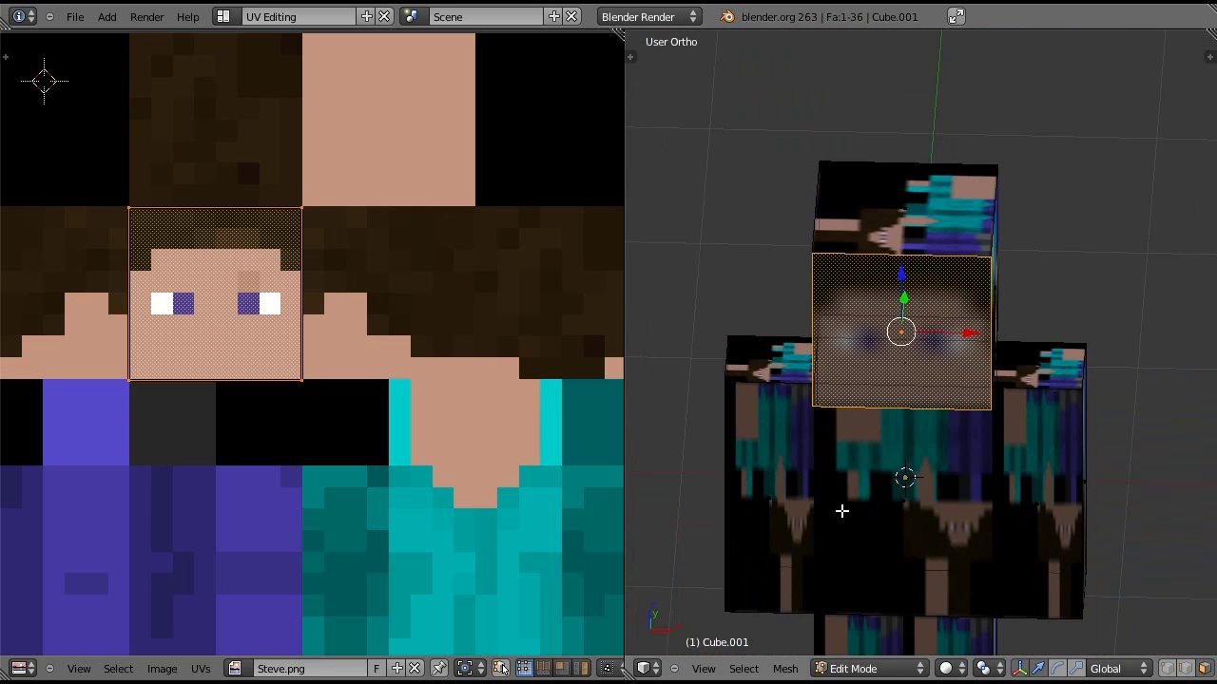
- Turn off Mipmaps in the OpenGL system settings of the user preferences and return to the model
{"action": "left_click", "coordinate": [74, 16]}
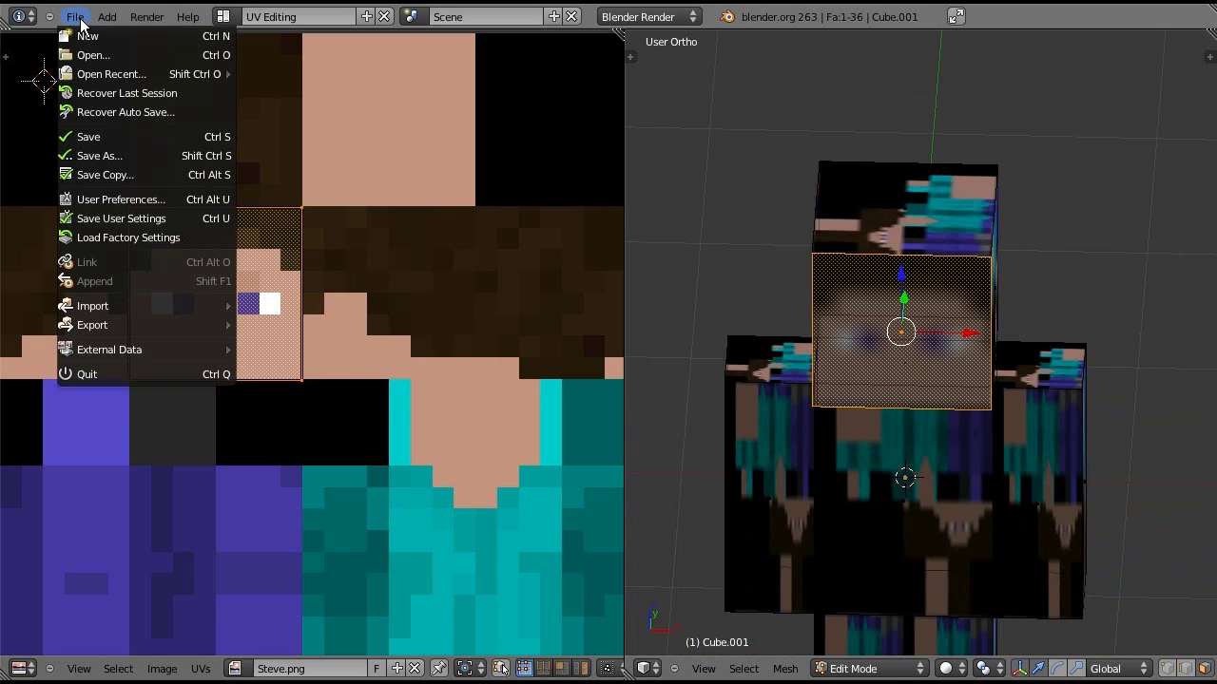
{"action": "left_click", "coordinate": [109, 201]}
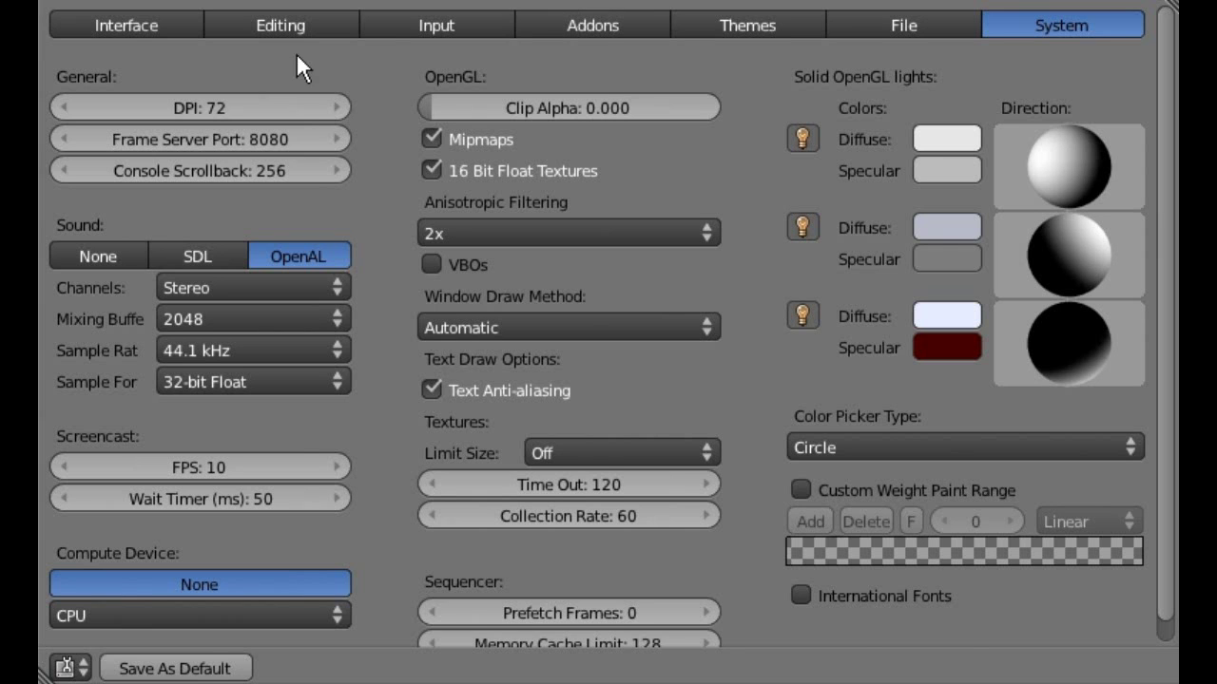
{"action": "left_click", "coordinate": [120, 31]}
{"action": "left_click", "coordinate": [1057, 25]}
{"action": "left_click", "coordinate": [460, 139]}
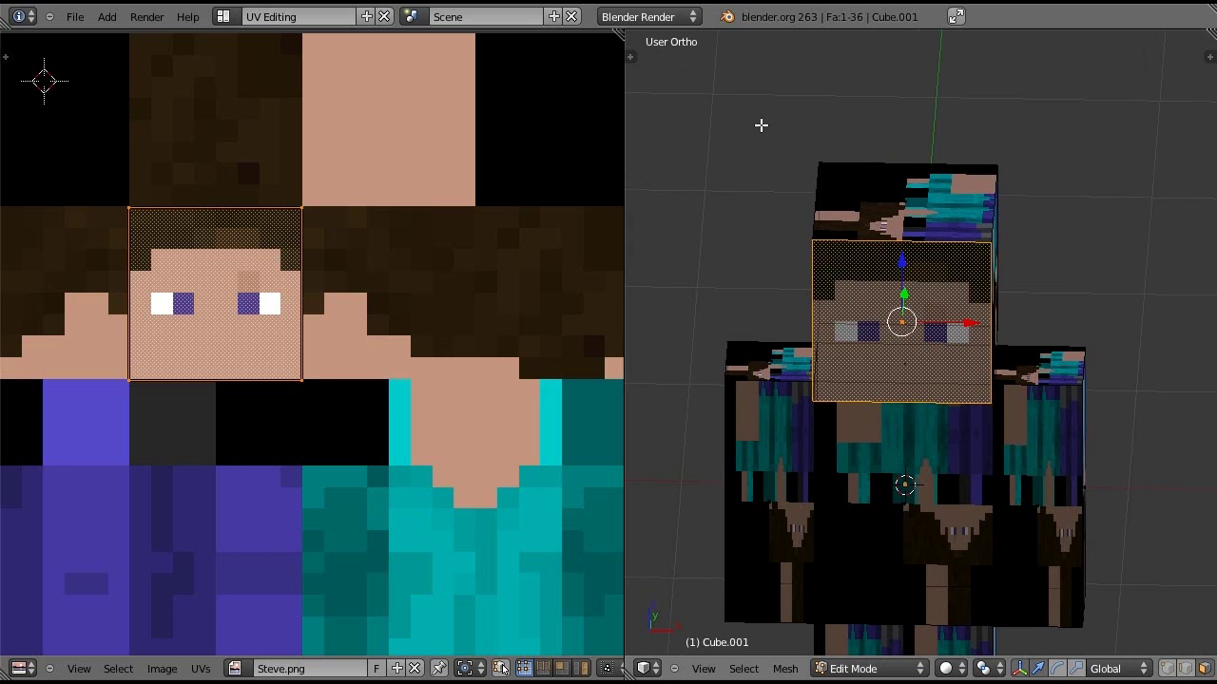
{"action": "middle_click_drag", "start_coordinate": [761, 125], "coordinate": [876, 388]}
{"action": "scroll", "coordinate": [793, 411], "scroll_direction": "up", "scroll_amount": 3}
{"action": "scroll", "coordinate": [794, 410], "scroll_direction": "up", "scroll_amount": 1}
{"action": "scroll", "coordinate": [818, 404], "scroll_direction": "down", "scroll_amount": 6}
{"action": "right_click", "coordinate": [858, 411]}
{"action": "key", "text": "g"}
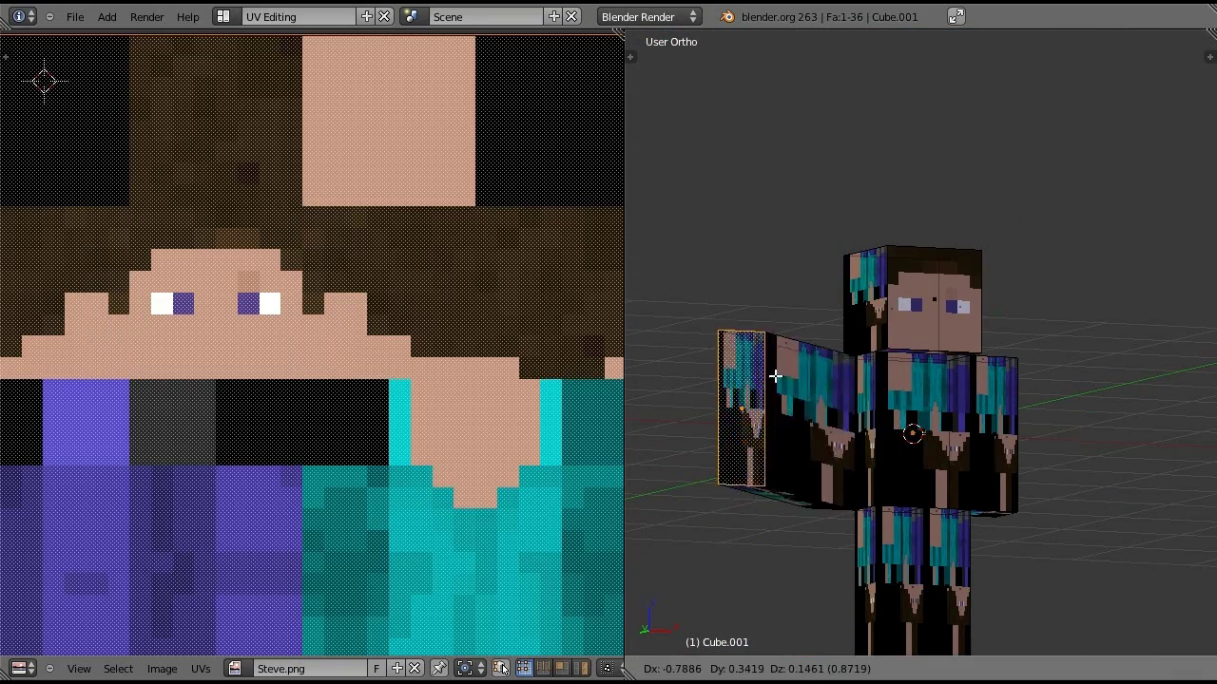
{"action": "right_click", "coordinate": [866, 462]}
- Snap the UVs of the head's side face to pixels and rotate them half a turn so the hair is on top
{"action": "scroll", "coordinate": [866, 462], "scroll_direction": "up", "scroll_amount": 2}
{"action": "scroll", "coordinate": [866, 462], "scroll_direction": "up", "scroll_amount": 2}
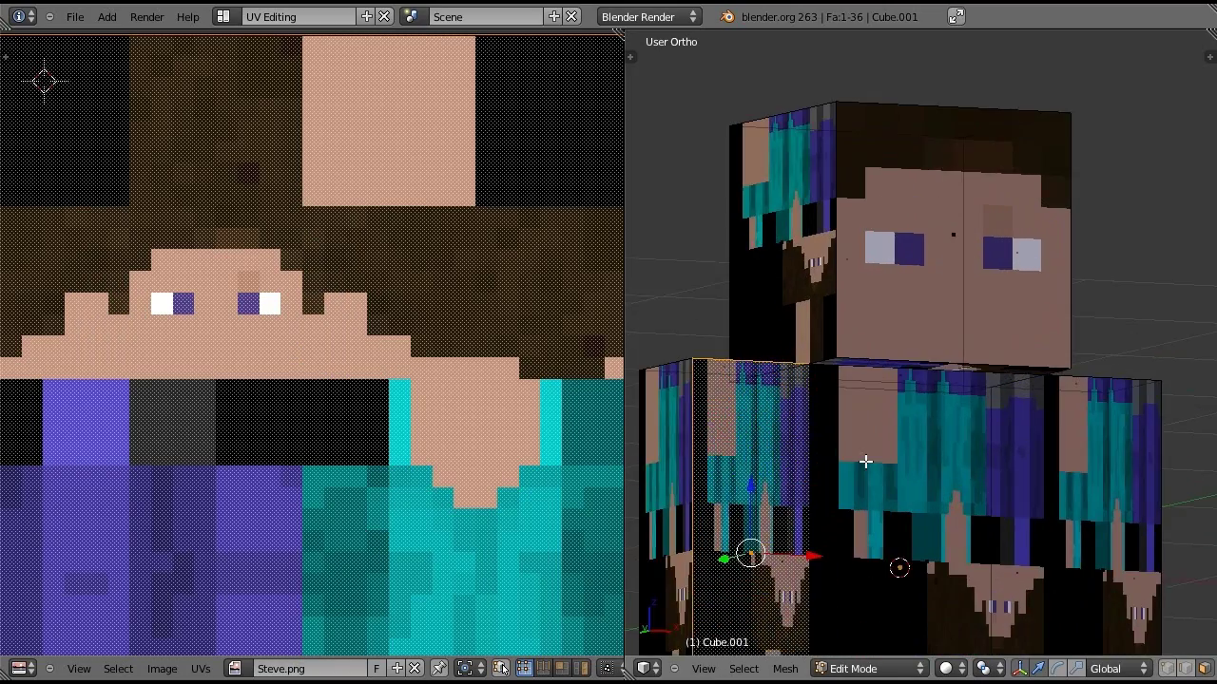
{"action": "scroll", "coordinate": [909, 432], "scroll_direction": "up", "scroll_amount": 2}
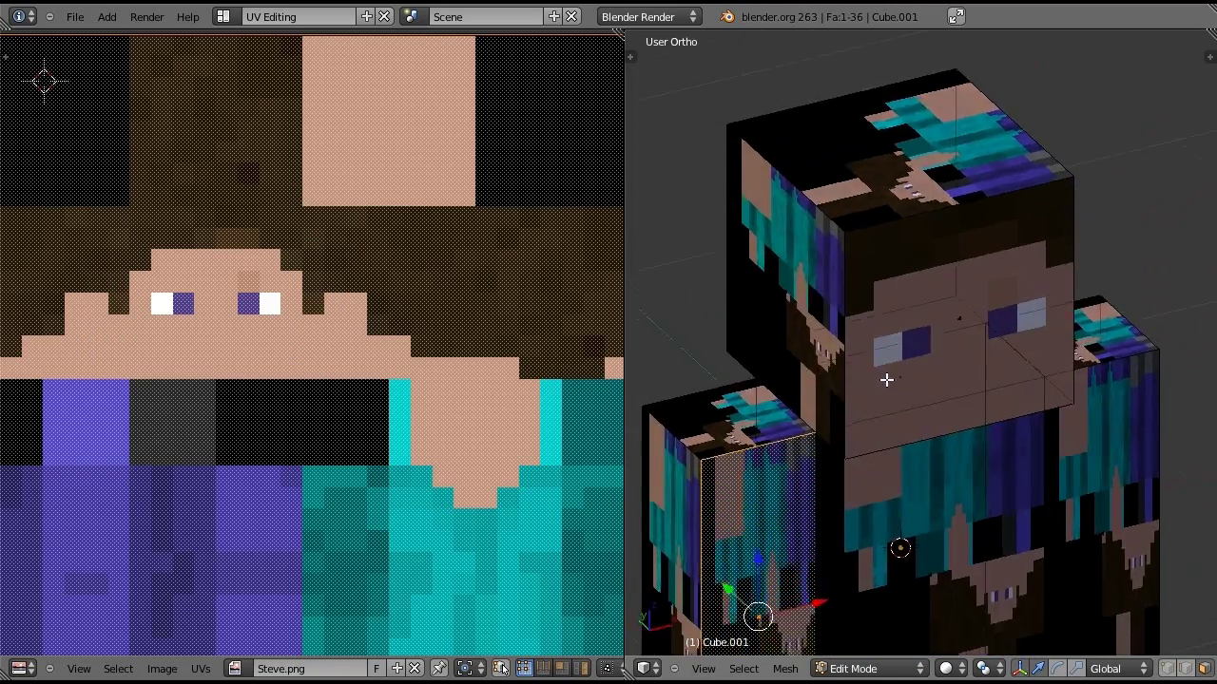
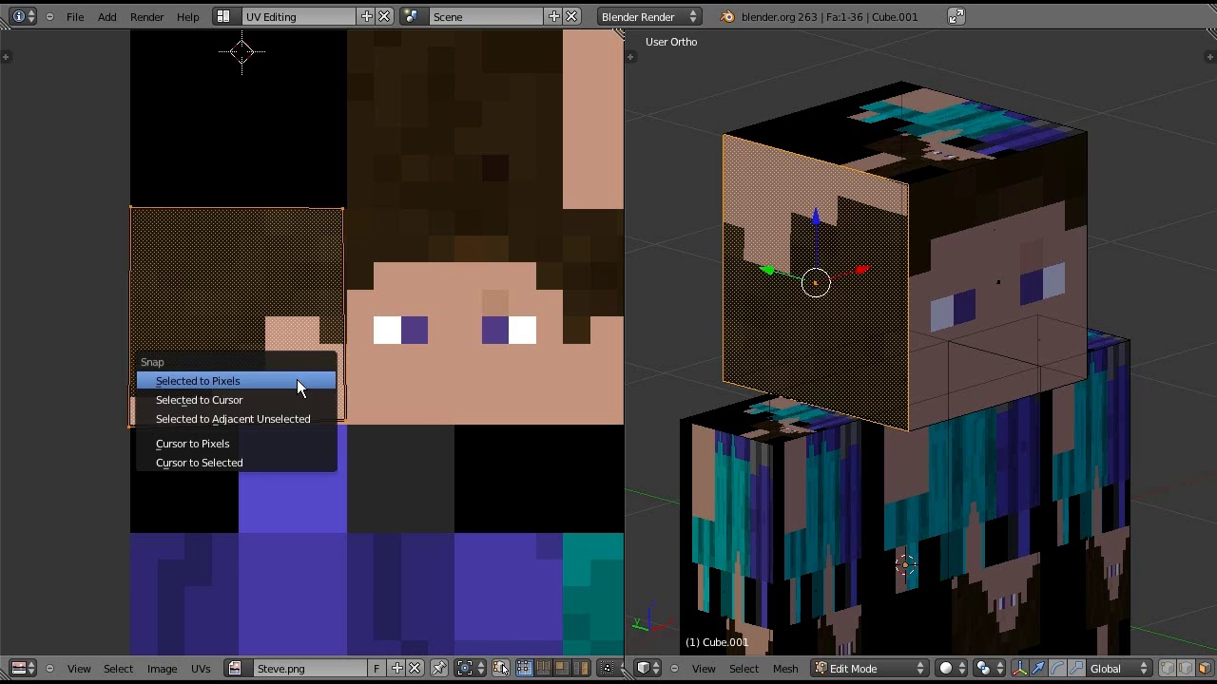
{"action": "left_click", "coordinate": [297, 379]}
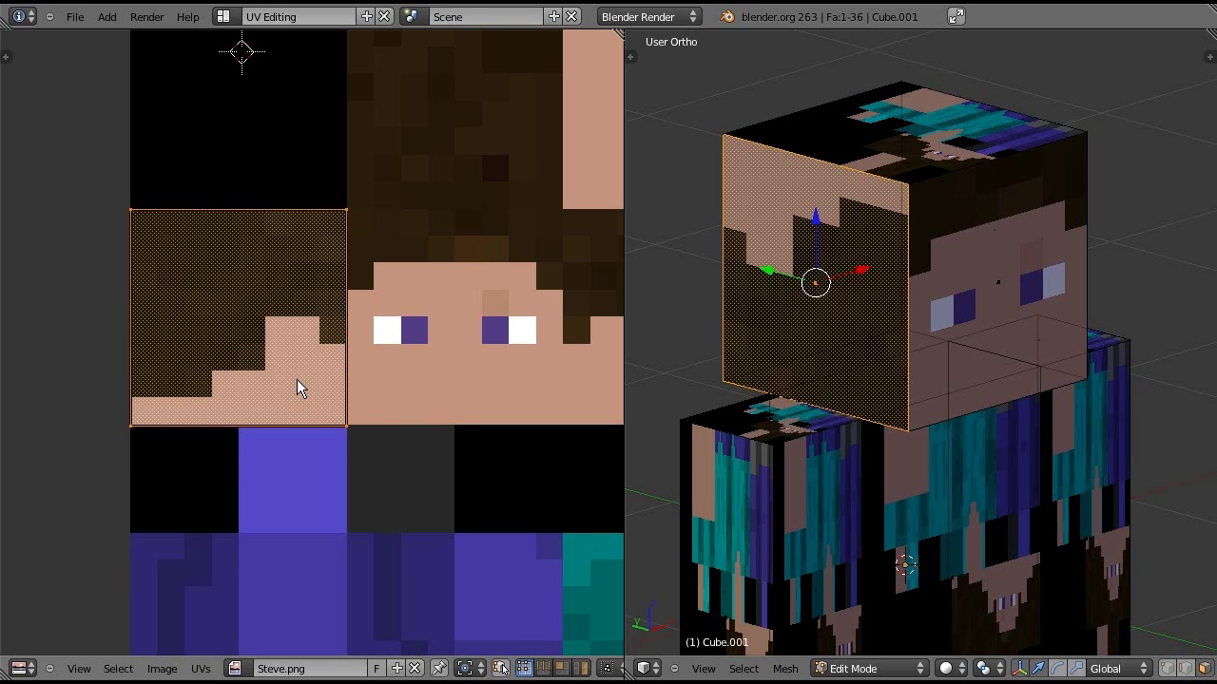
{"action": "key", "text": "r"}
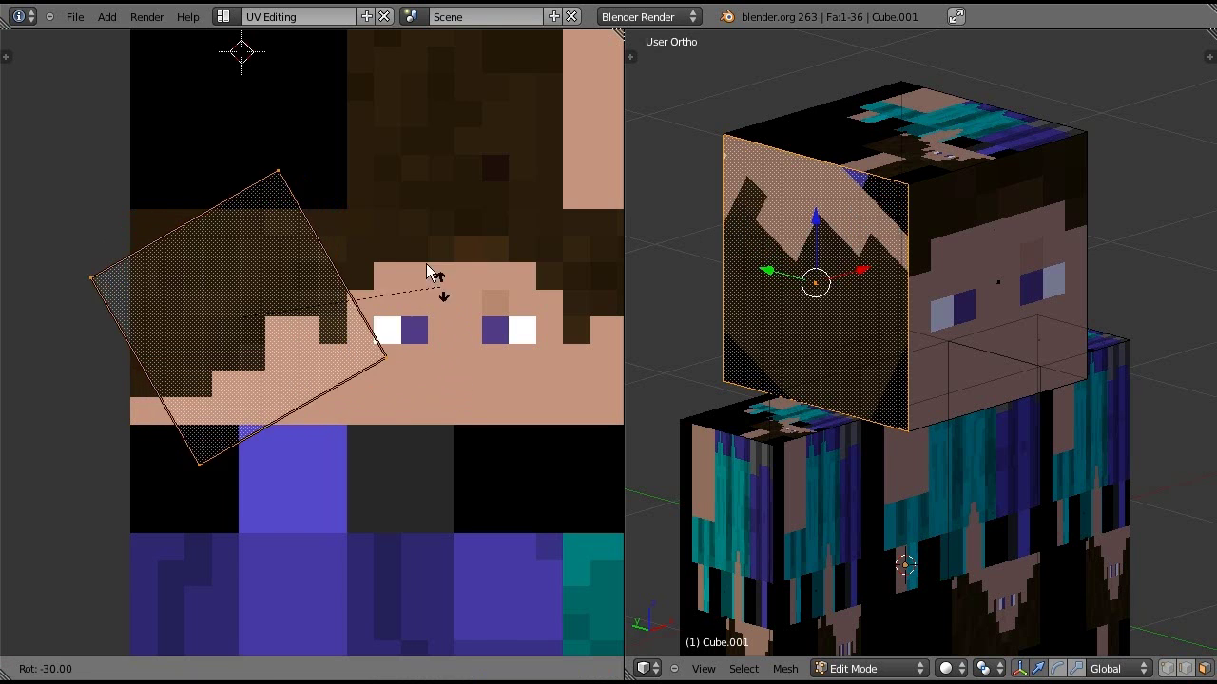
{"action": "left_click", "coordinate": [45, 234]}
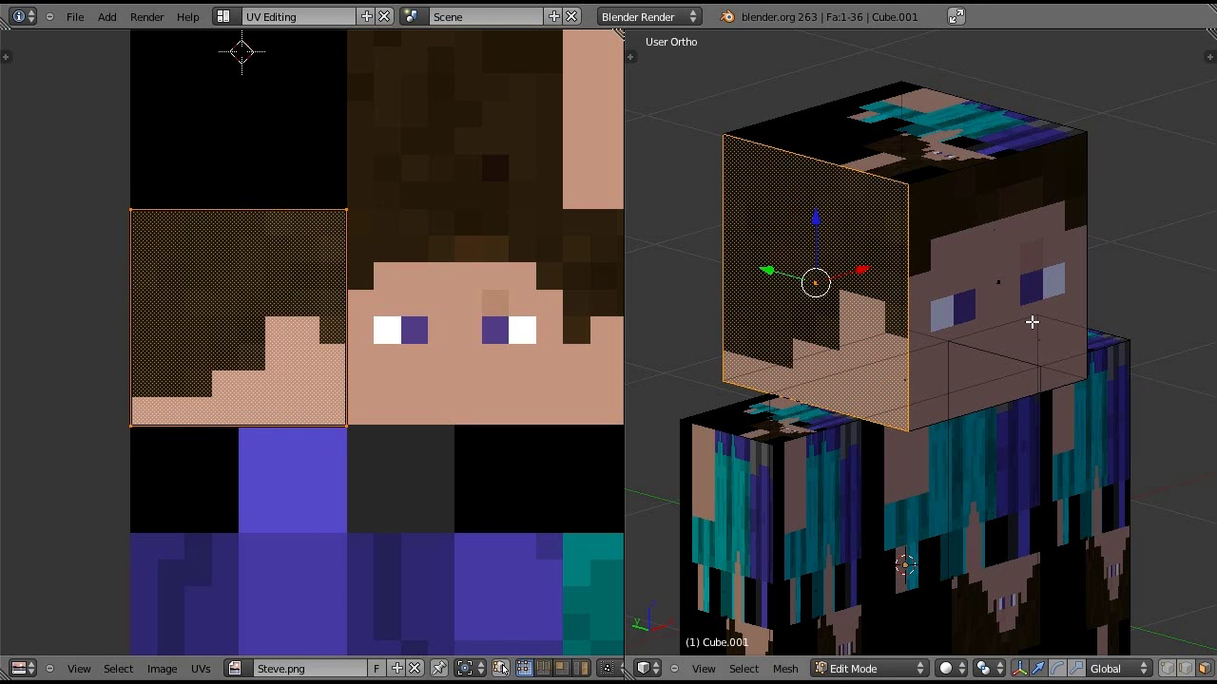
- Return to Object Mode and look at the character through the scene camera
{"action": "key", "text": "Tab"}
{"action": "scroll", "coordinate": [1032, 322], "scroll_direction": "down", "scroll_amount": 6}
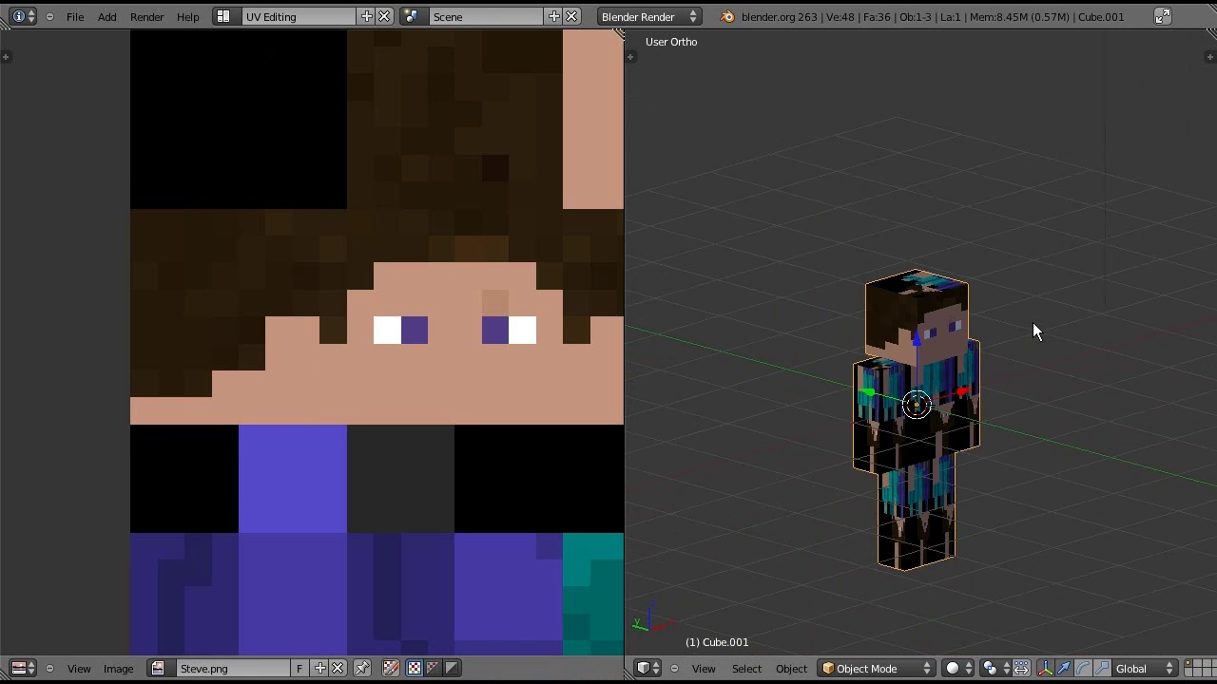
{"action": "key", "text": "KP_5"}
{"action": "key", "text": "KP_0"}
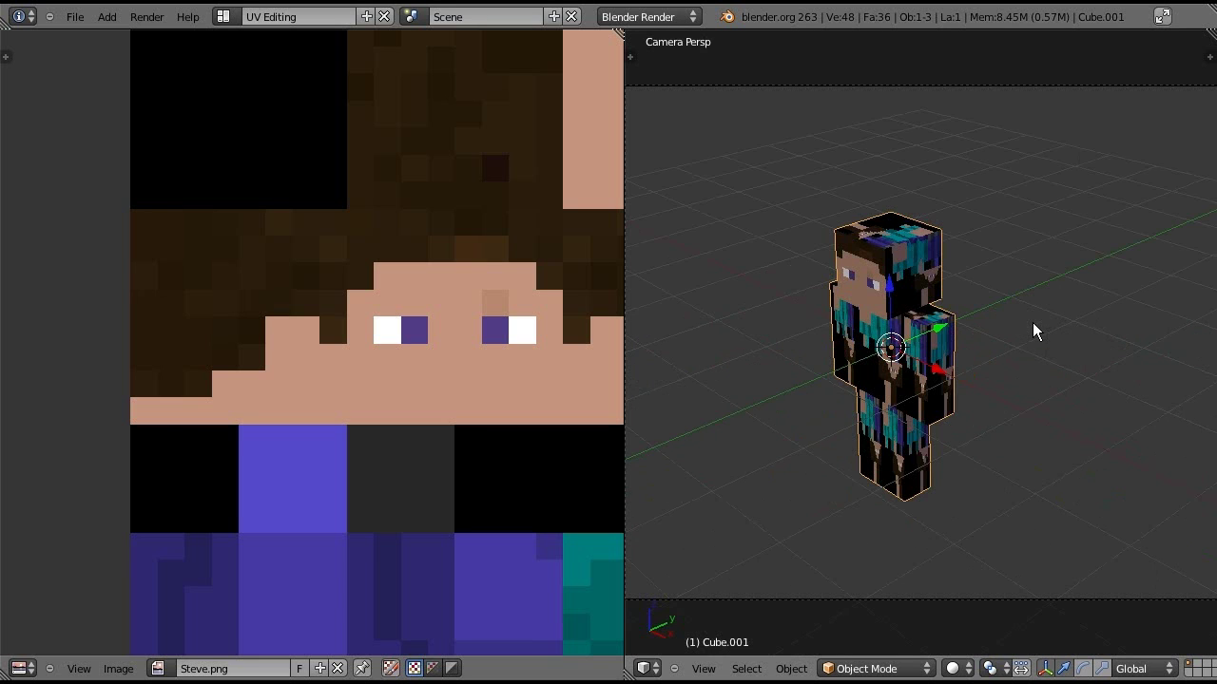
{"action": "scroll", "coordinate": [1003, 308], "scroll_direction": "down", "scroll_amount": 2}
- Select the camera and move it along its local Z axis
{"action": "right_click", "coordinate": [1001, 258]}
{"action": "key", "text": "g"}
{"action": "key", "text": "z"}
{"action": "key", "text": "z"}
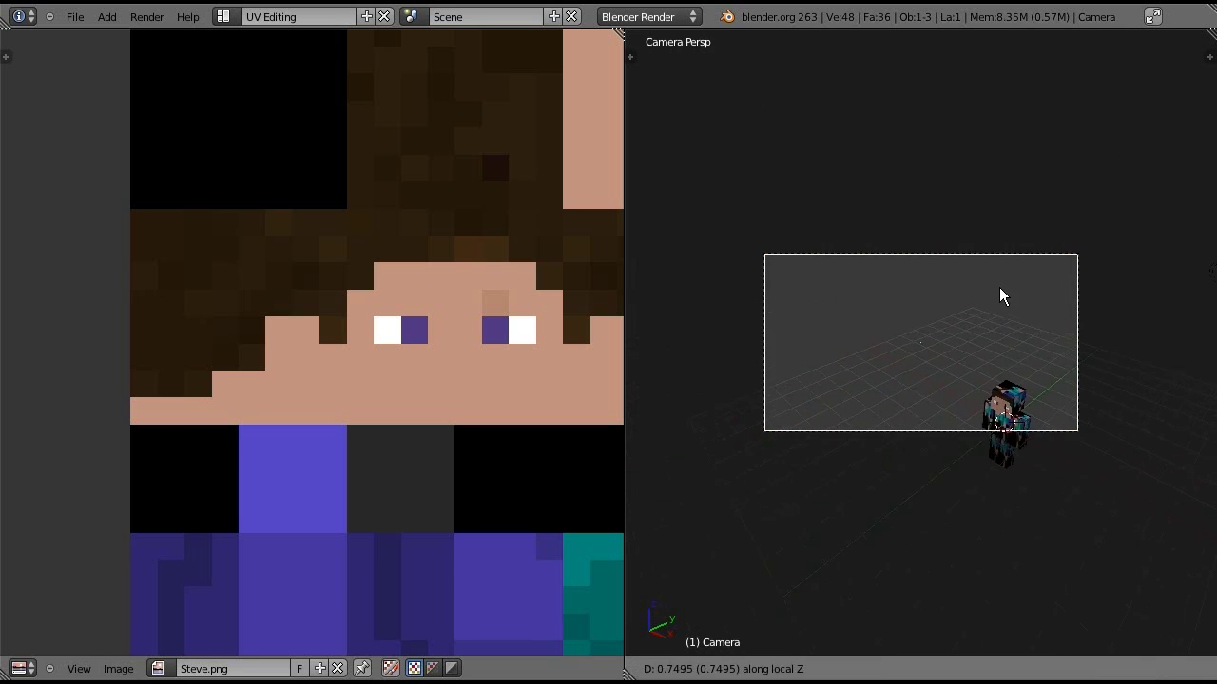
{"action": "left_click", "coordinate": [924, 188]}
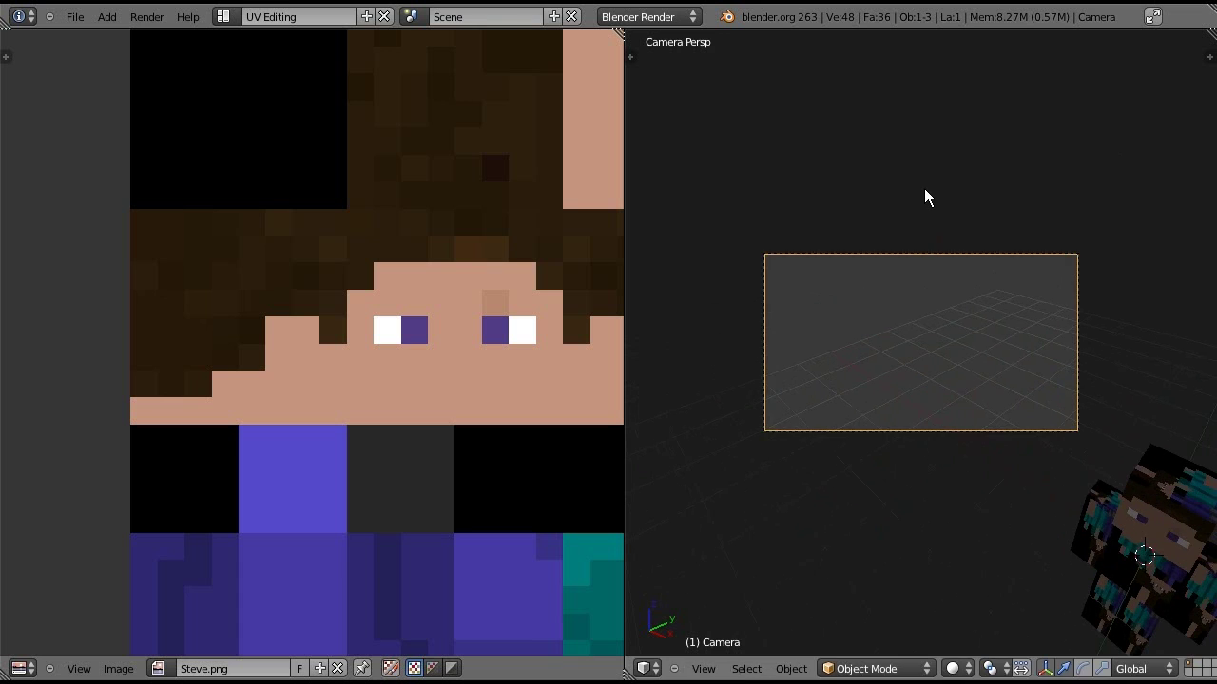
- Rotate the camera freely and move it to frame the character's head and shoulders, showing both textured head faces
{"action": "key", "text": "r"}
{"action": "key", "text": "r"}
{"action": "left_click", "coordinate": [818, 300]}
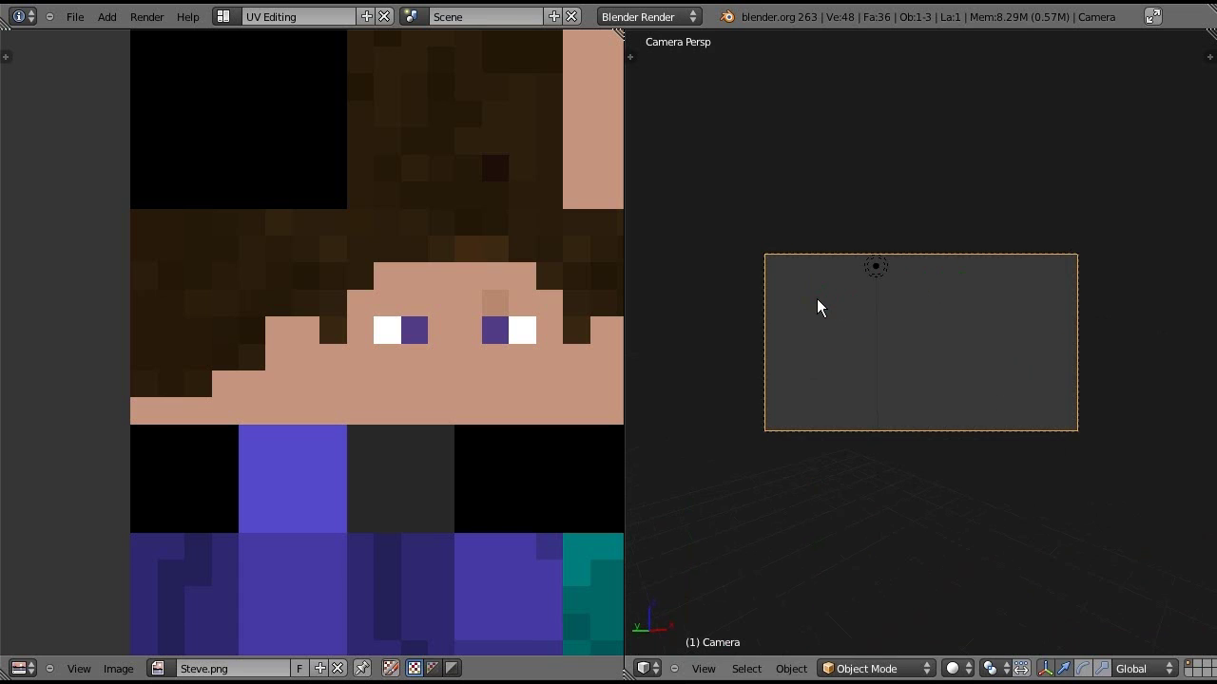
{"action": "key", "text": "g"}
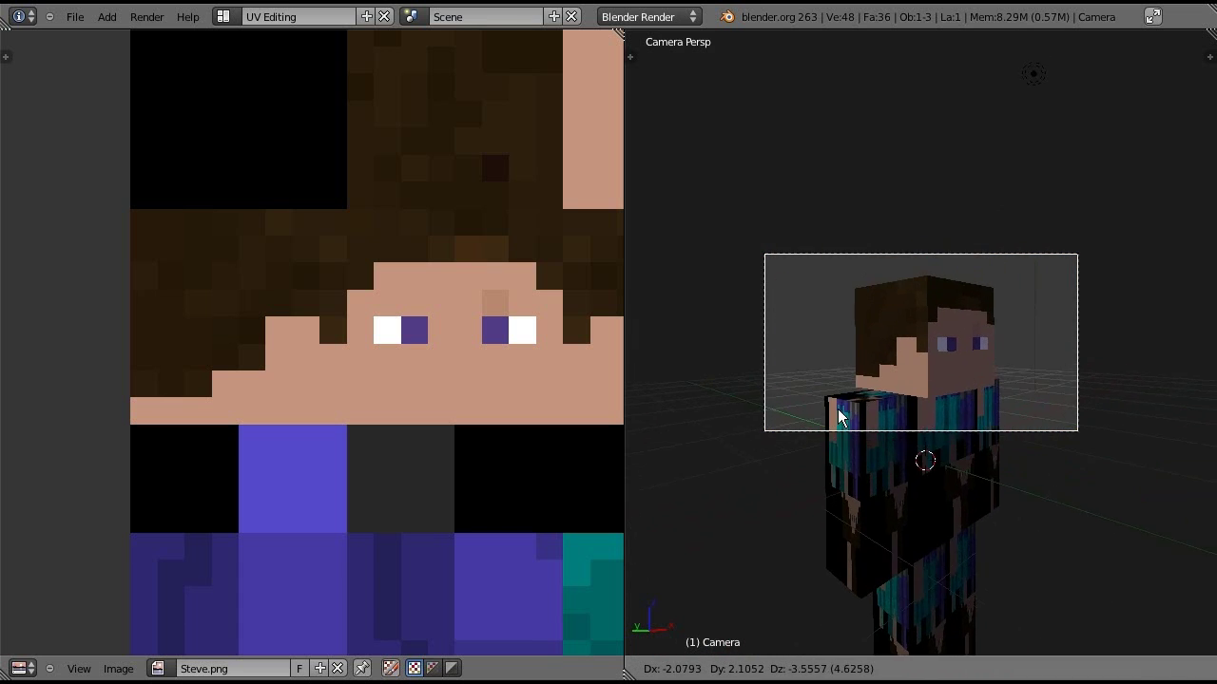
{"action": "left_click", "coordinate": [843, 423]}
- Render the camera view, examine the textured head in the image, and close the render
{"action": "key", "text": "F12"}
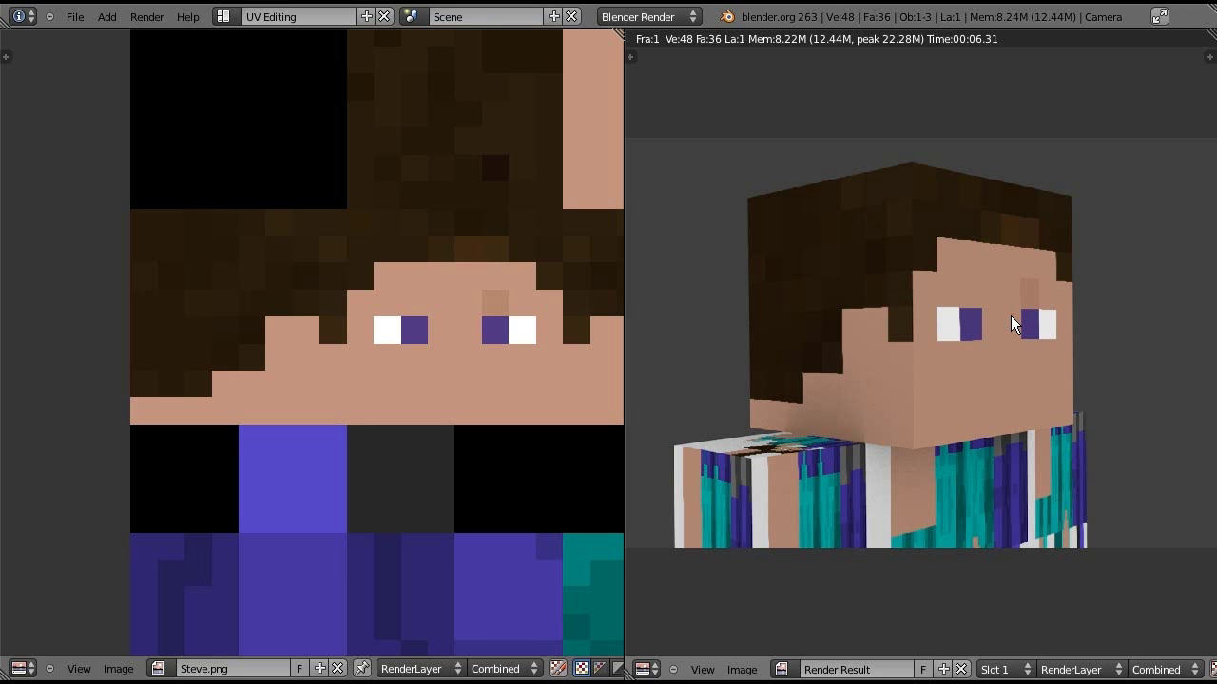
{"action": "scroll", "coordinate": [962, 344], "scroll_direction": "down", "scroll_amount": 2}
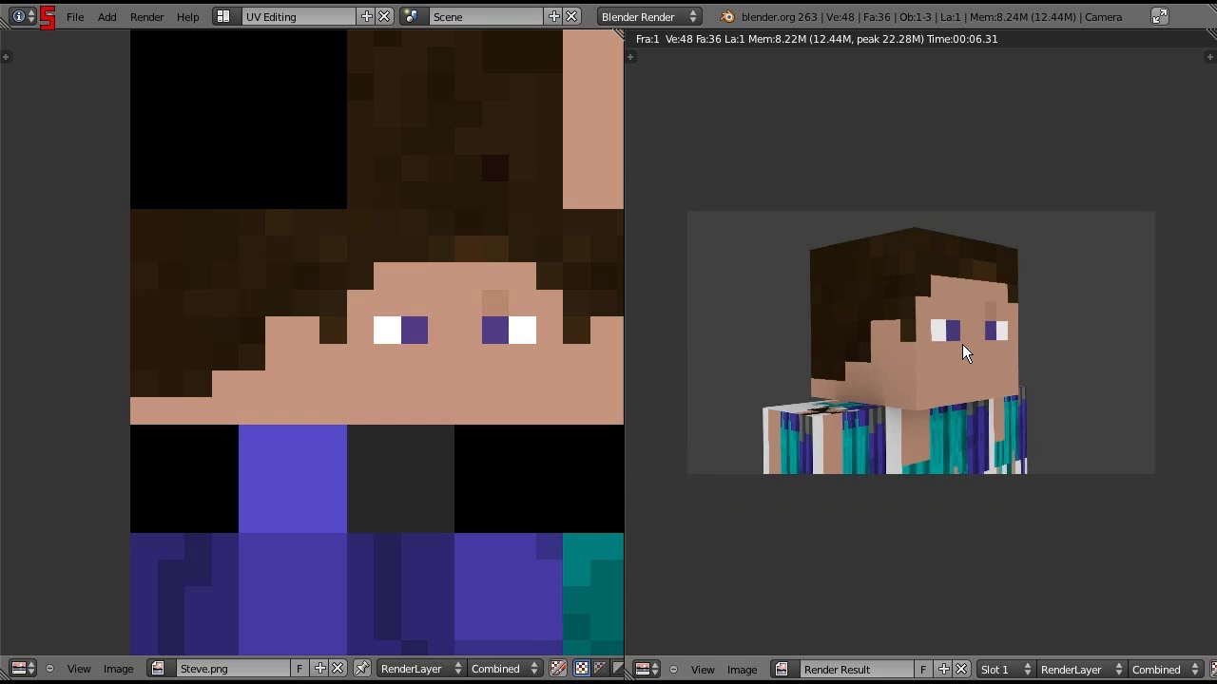
{"action": "scroll", "coordinate": [962, 344], "scroll_direction": "up", "scroll_amount": 3}
{"action": "scroll", "coordinate": [962, 344], "scroll_direction": "down", "scroll_amount": 3}
{"action": "scroll", "coordinate": [962, 353], "scroll_direction": "up", "scroll_amount": 1}
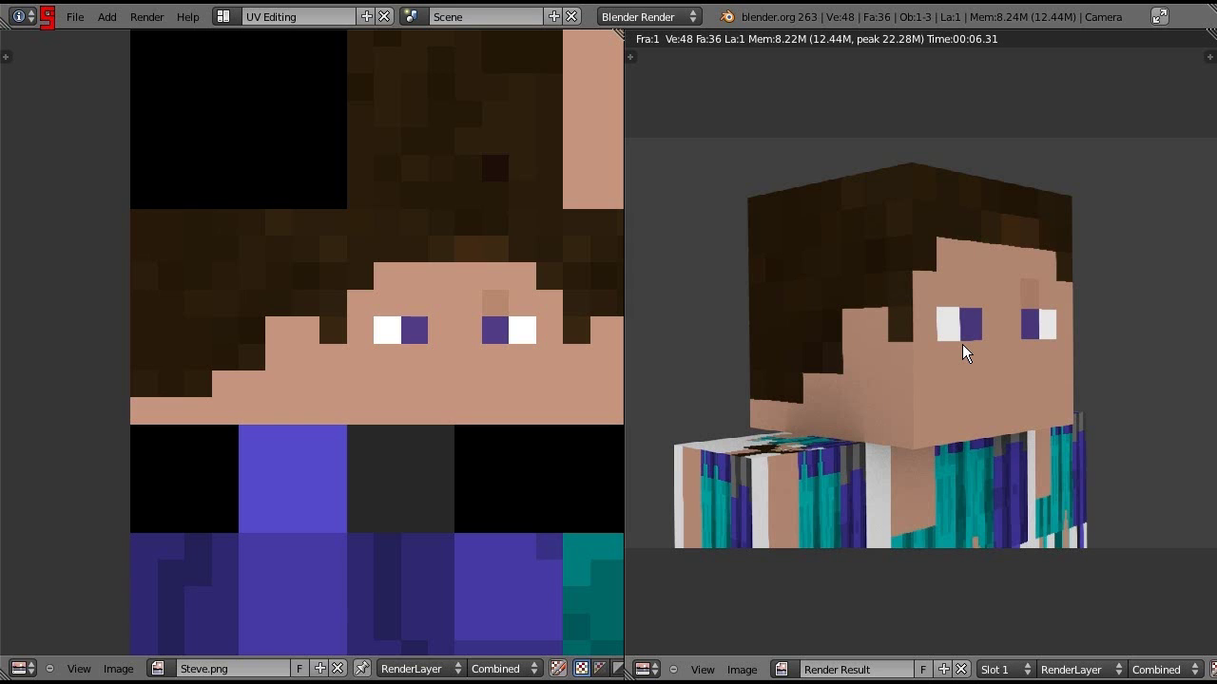
{"action": "key", "text": "Escape"}
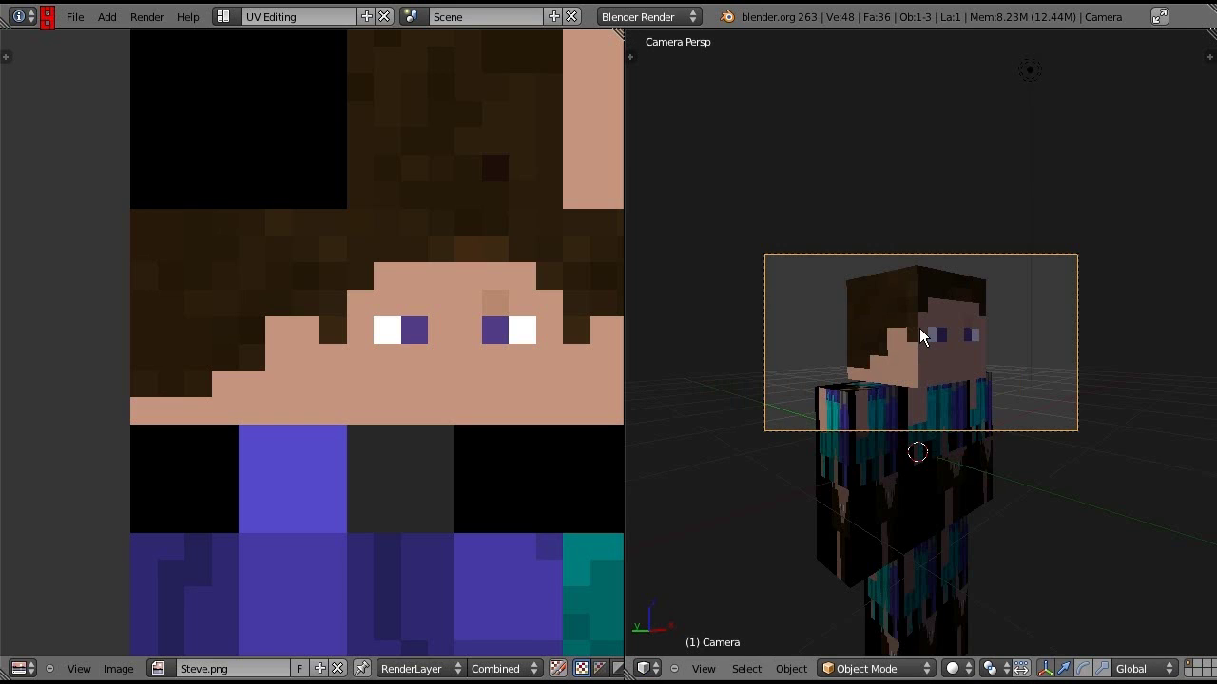
- Select the character mesh, enter Edit Mode and select the torso's front face
{"action": "scroll", "coordinate": [919, 330], "scroll_direction": "down", "scroll_amount": 5}
{"action": "key", "text": "KP_1"}
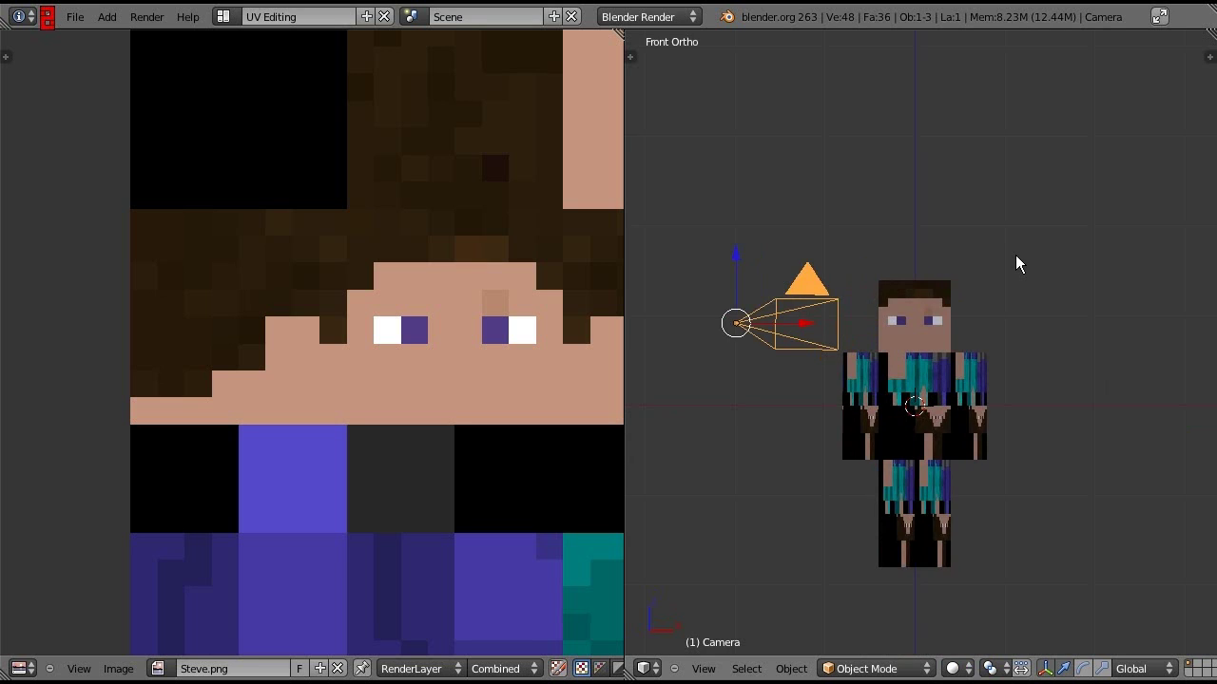
{"action": "scroll", "coordinate": [1015, 254], "scroll_direction": "up", "scroll_amount": 2}
{"action": "right_click", "coordinate": [941, 334]}
{"action": "key", "text": "Tab"}
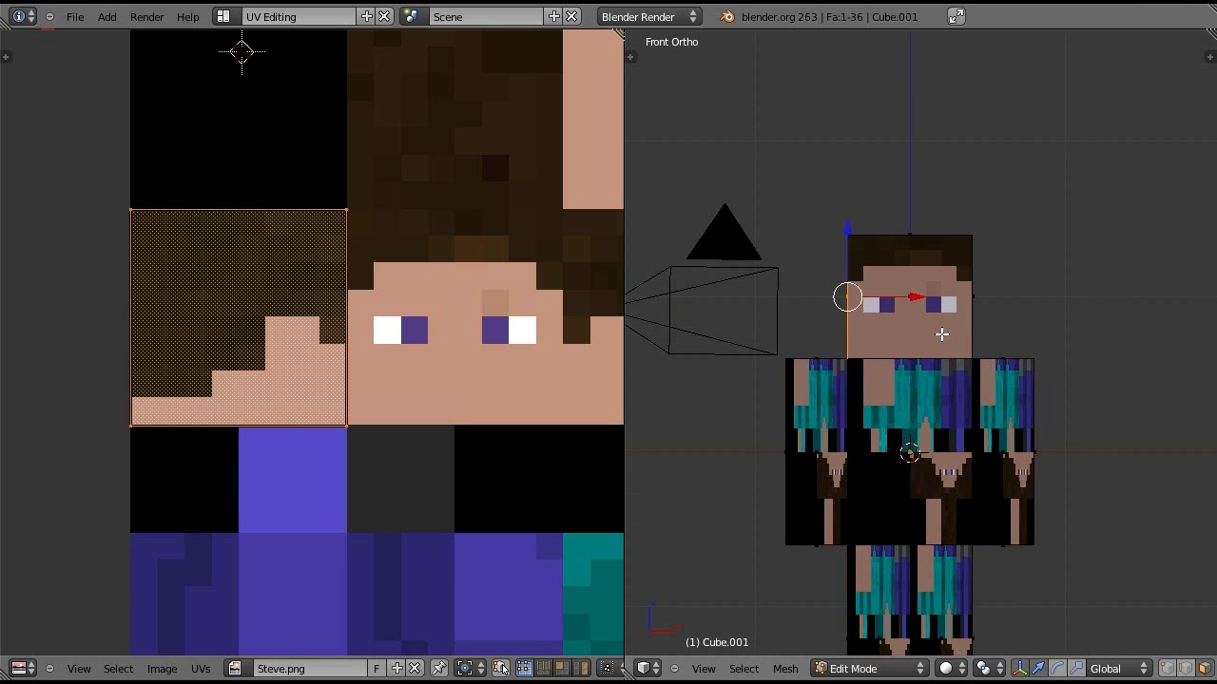
{"action": "right_click", "coordinate": [910, 450]}
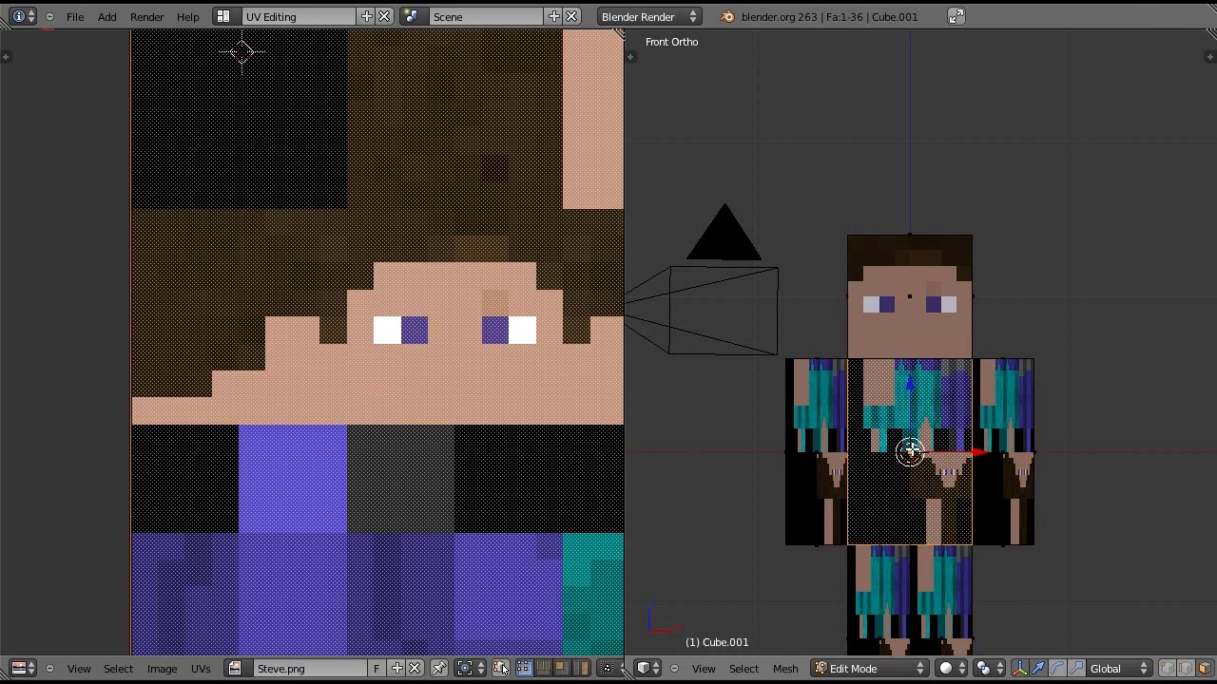
{"action": "middle_click_drag", "start_coordinate": [910, 451], "coordinate": [1000, 421]}
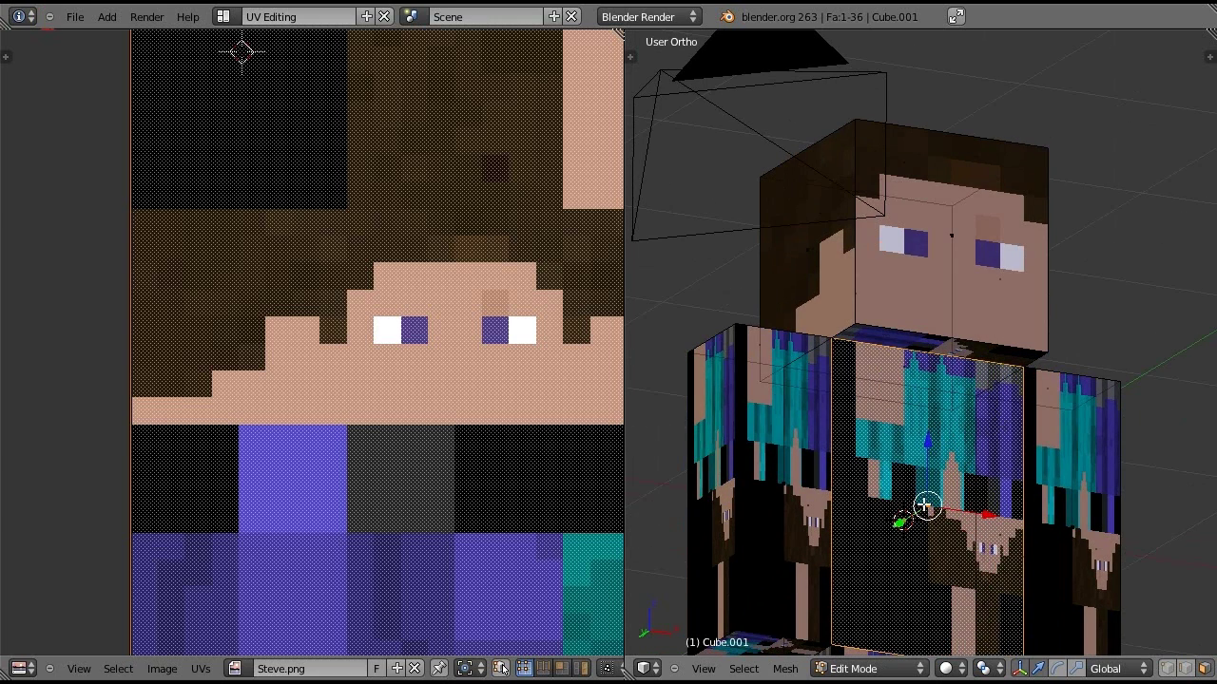
- Move the two left UV corners of the torso's front face onto the left edge of the skin's shirt front
{"action": "scroll", "coordinate": [190, 237], "scroll_direction": "down", "scroll_amount": 5}
{"action": "right_click", "coordinate": [236, 171]}
{"action": "key", "text": "g"}
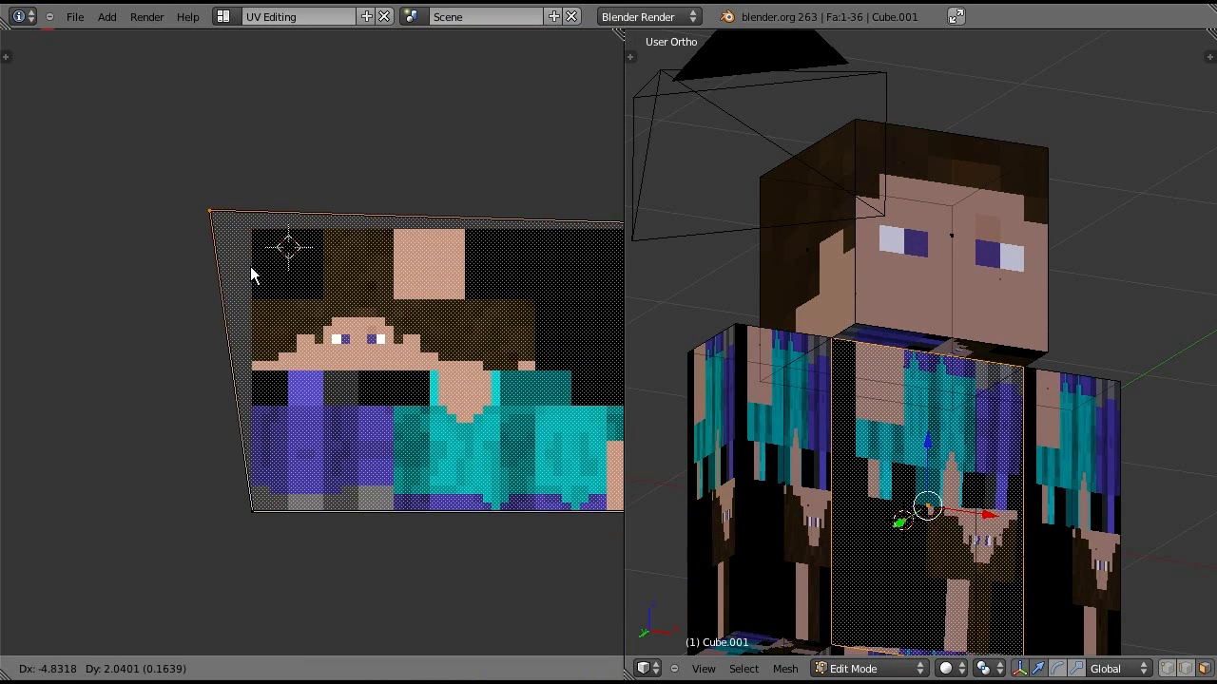
{"action": "left_click", "coordinate": [469, 461]}
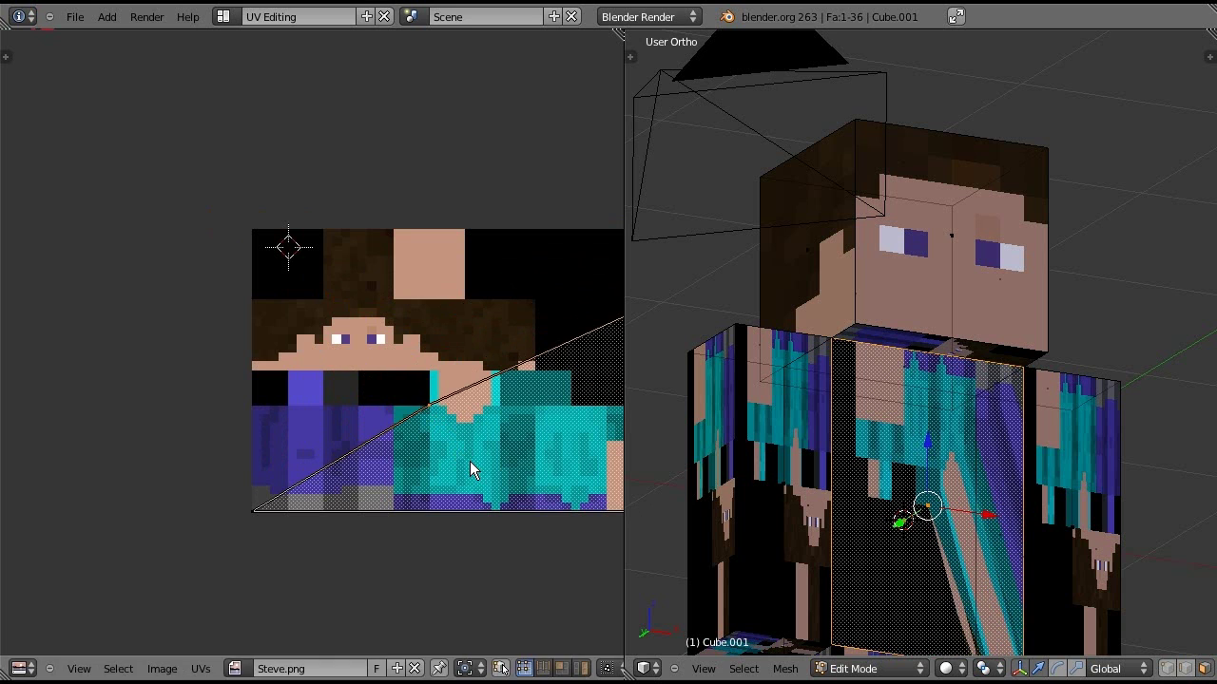
{"action": "right_click", "coordinate": [469, 461]}
{"action": "key", "text": "g"}
{"action": "left_click", "coordinate": [507, 505]}
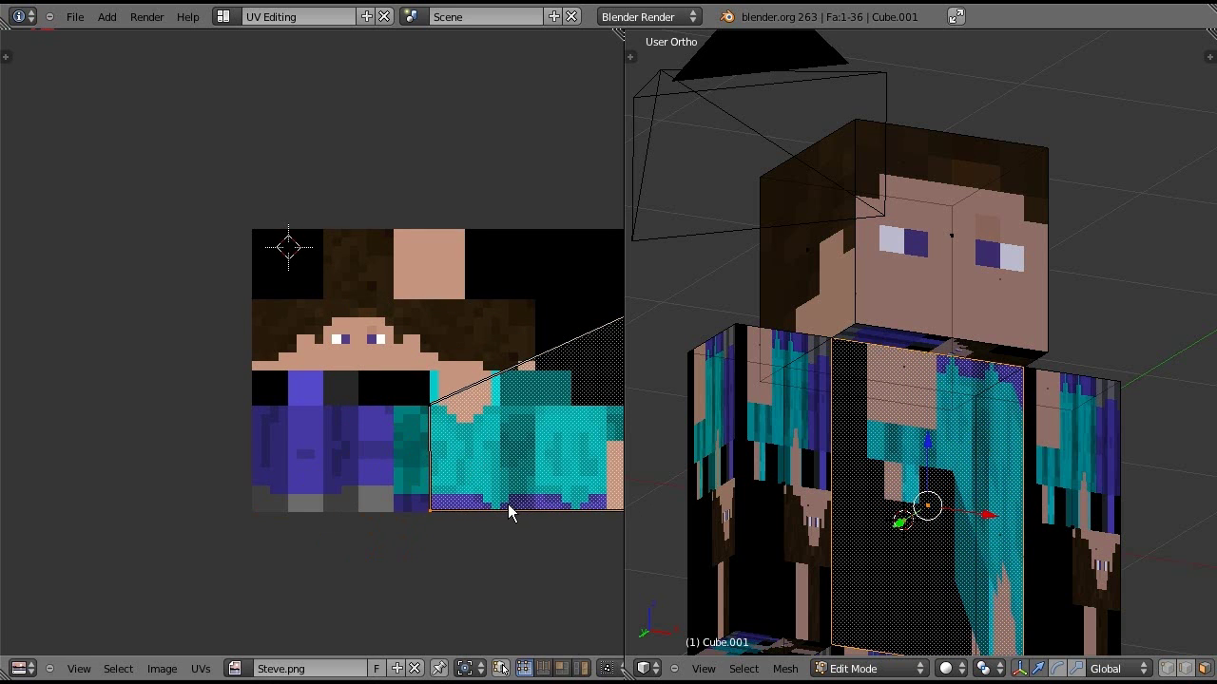
- Move the remaining two UV corners onto the right edge of the shirt front, constraining the lower one to X
{"action": "middle_click_drag", "start_coordinate": [508, 505], "coordinate": [122, 429]}
{"action": "right_click", "coordinate": [432, 435]}
{"action": "key", "text": "g"}
{"action": "key", "text": "x"}
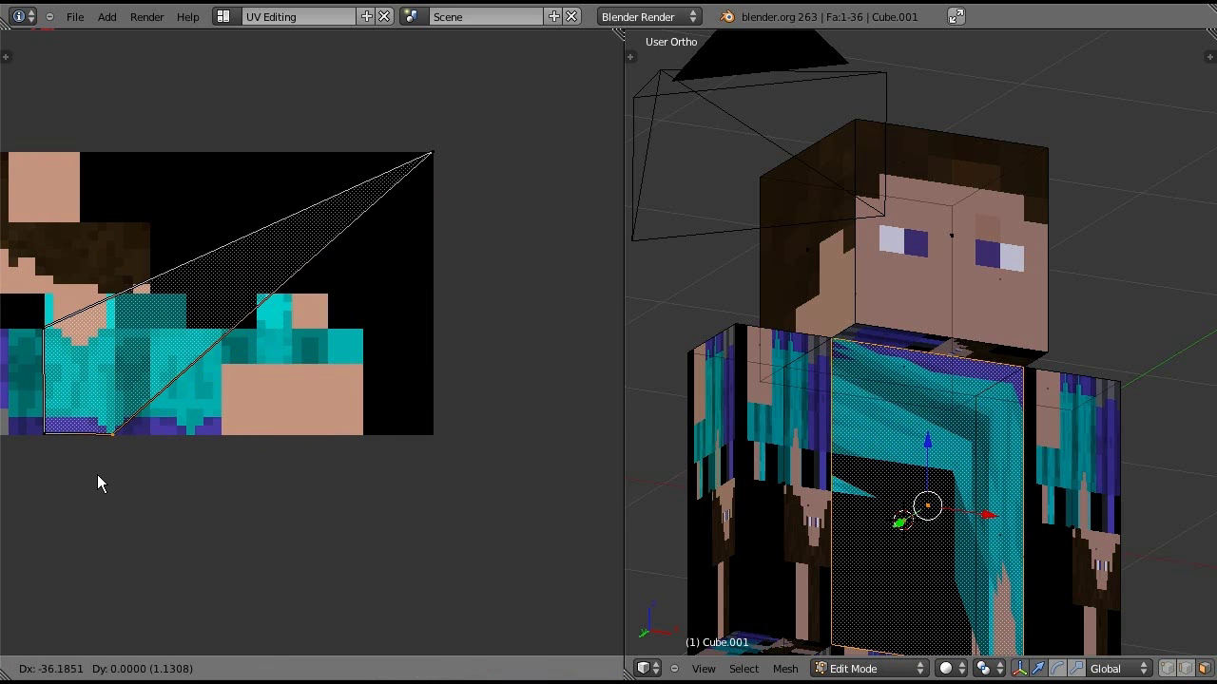
{"action": "left_click", "coordinate": [97, 474]}
{"action": "right_click", "coordinate": [432, 152]}
{"action": "key", "text": "g"}
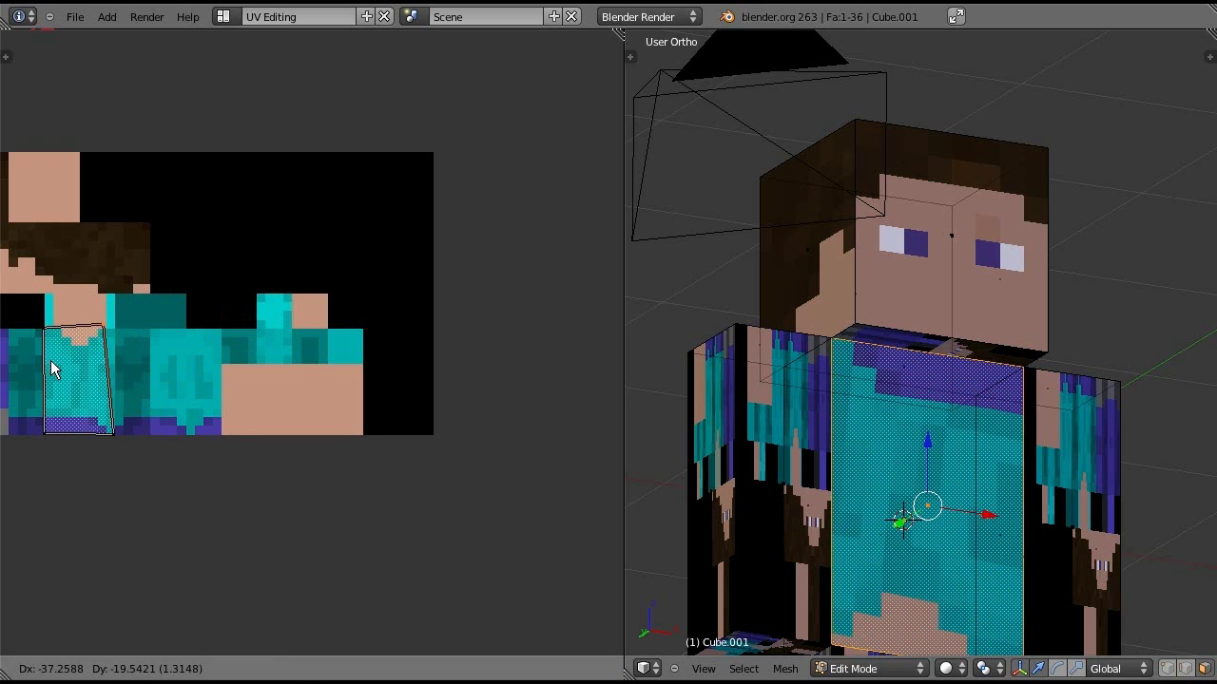
{"action": "left_click", "coordinate": [60, 371]}
- Snap all of the torso front's UV corners to pixels and rotate them by 180 degrees
{"action": "key", "text": "a"}
{"action": "key", "text": "a"}
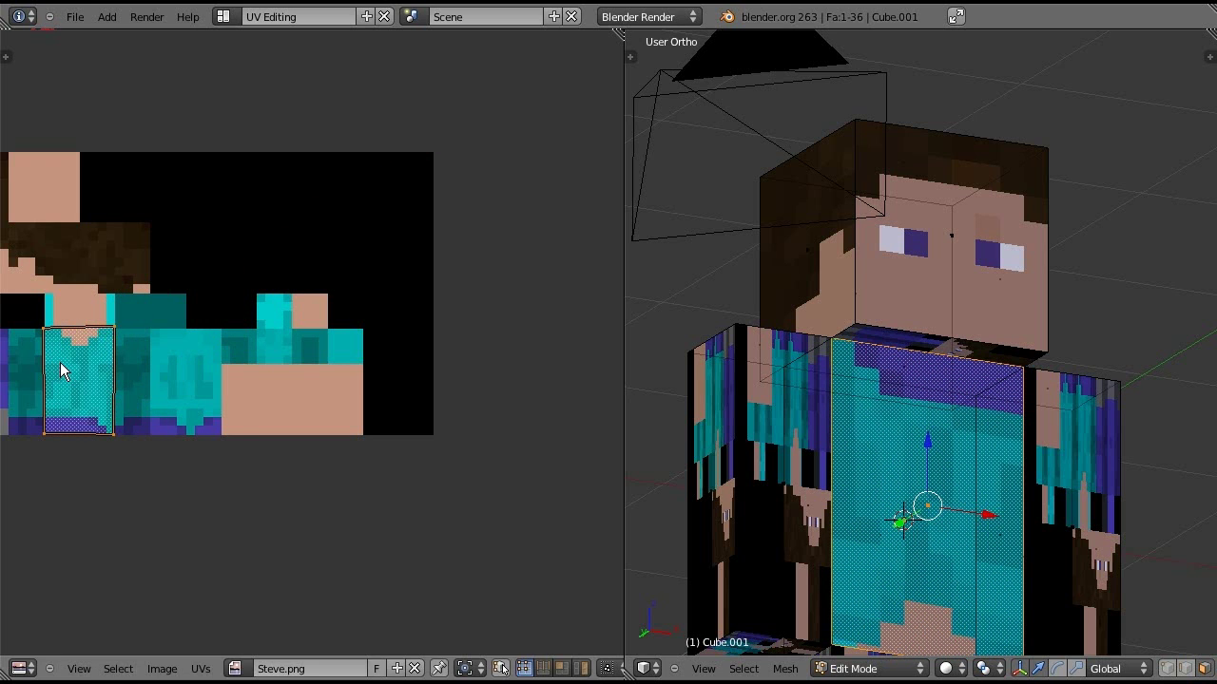
{"action": "key", "text": "shift+s"}
{"action": "left_click", "coordinate": [60, 362]}
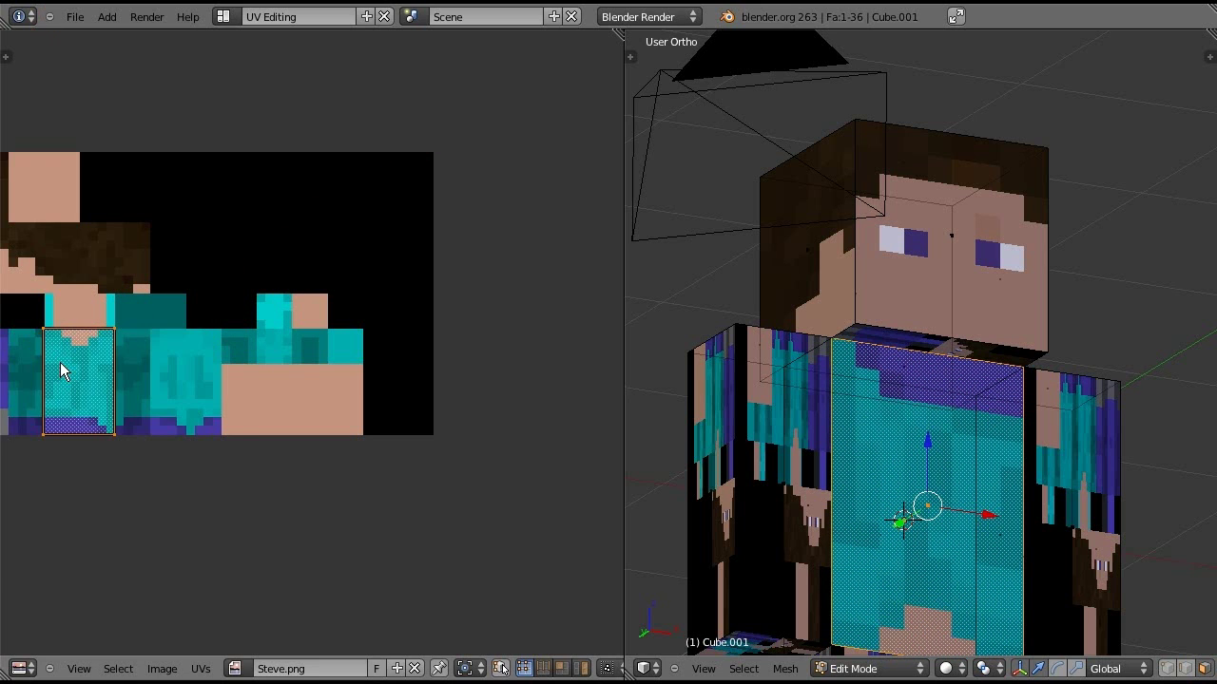
{"action": "middle_click_drag", "start_coordinate": [60, 362], "coordinate": [419, 275]}
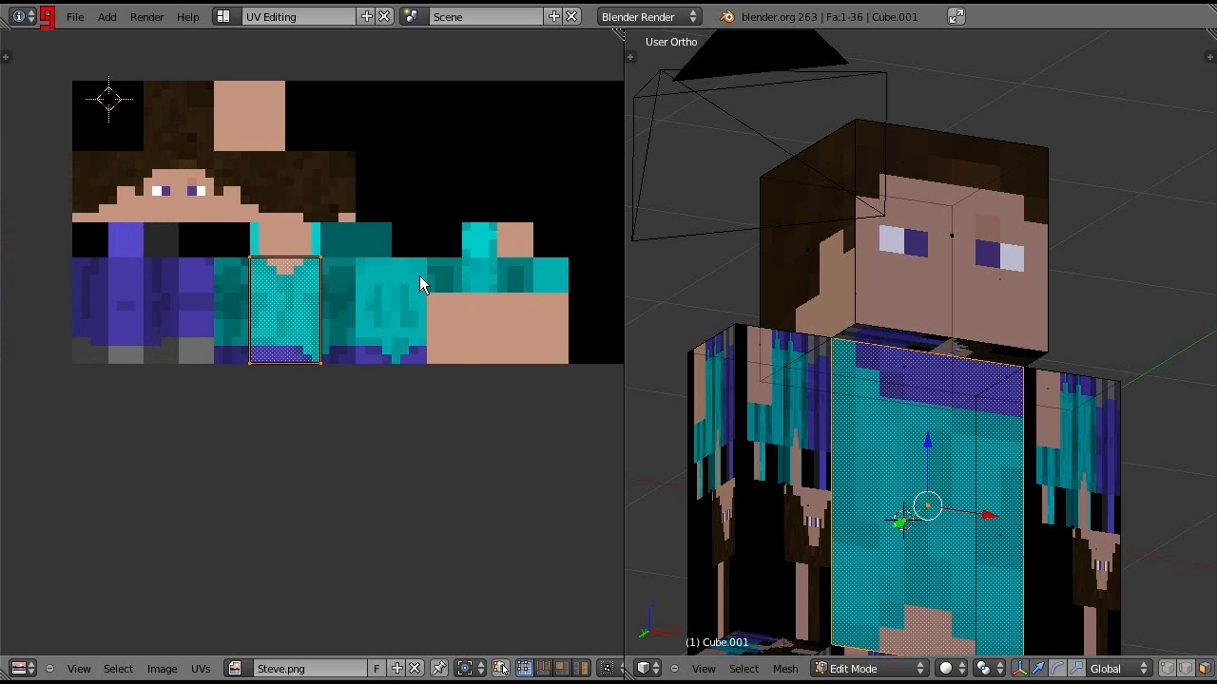
{"action": "type", "text": "r180"}
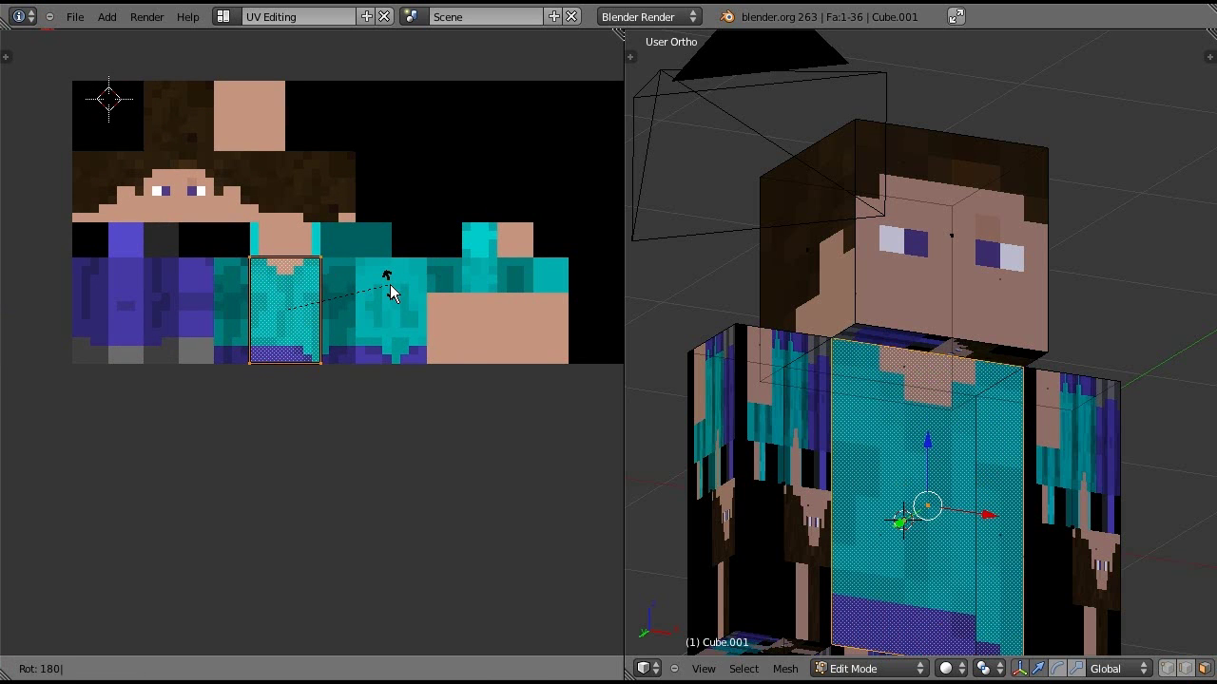
{"action": "key", "text": "Return"}
- Render the camera view to check the shirt texture on the torso, and close the render
{"action": "middle_click_drag", "start_coordinate": [970, 305], "coordinate": [905, 438]}
{"action": "scroll", "coordinate": [916, 386], "scroll_direction": "down", "scroll_amount": 3}
{"action": "key", "text": "F12"}
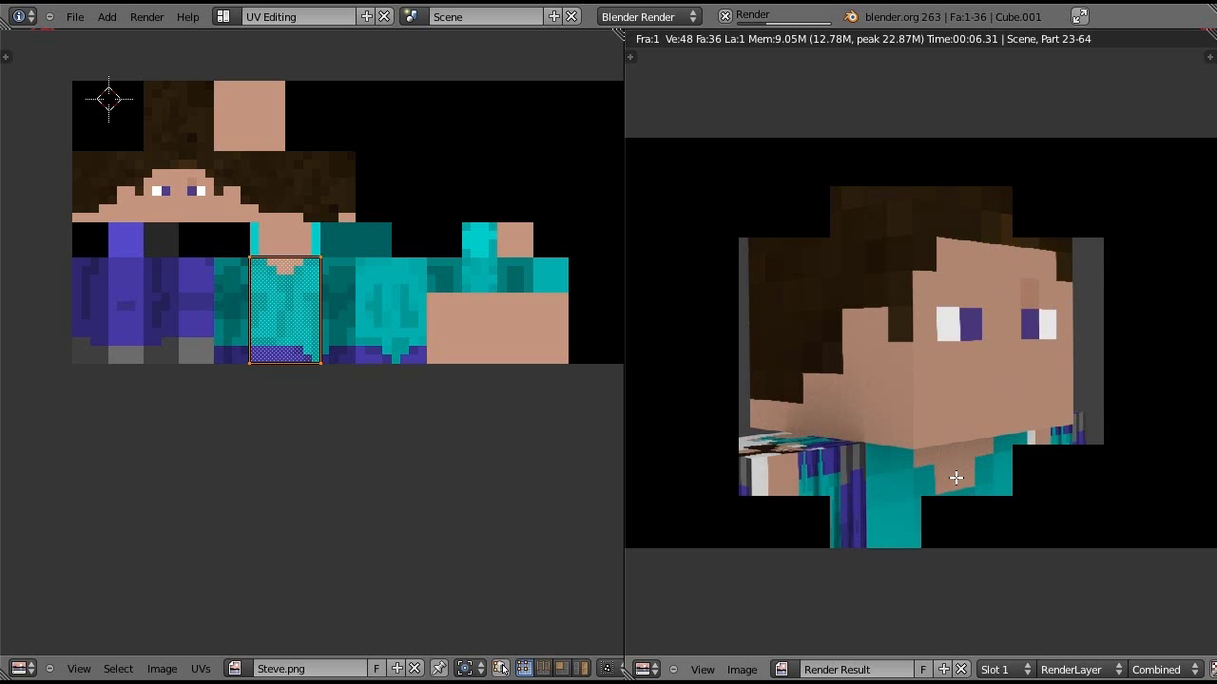
{"action": "key", "text": "Escape"}
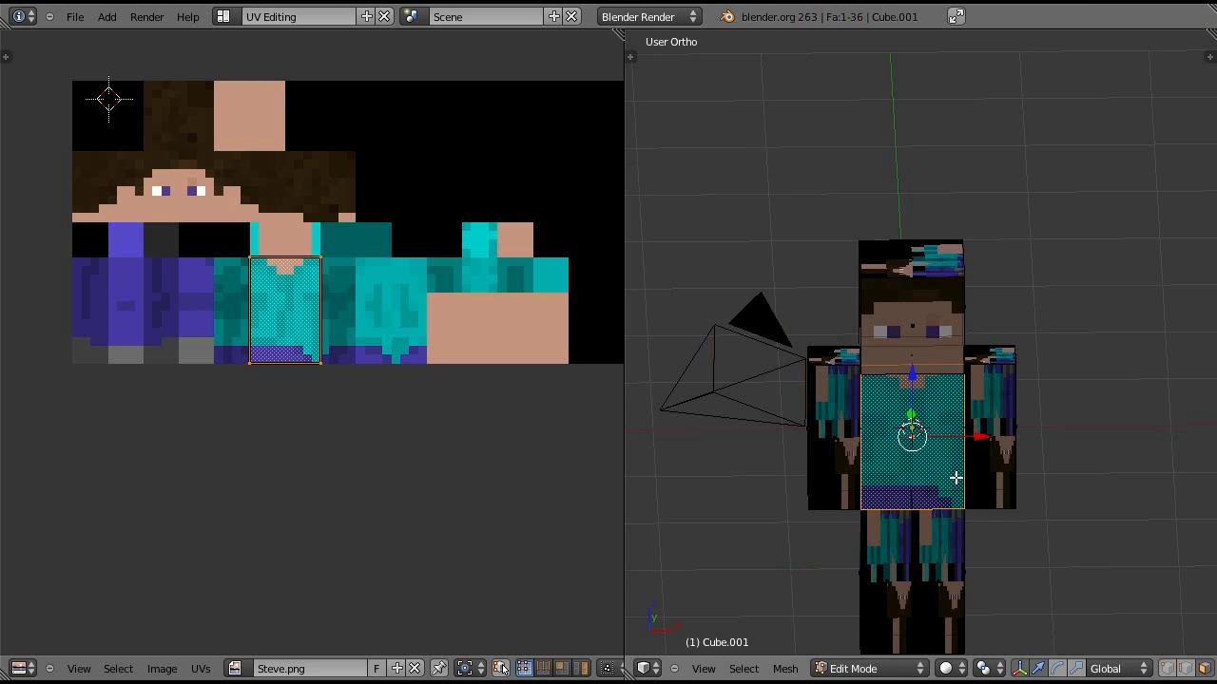
- Rotate the torso front's UVs a quarter turn and move the right corners back to the shirt front's right edge
{"action": "scroll", "coordinate": [955, 478], "scroll_direction": "down", "scroll_amount": 1}
{"action": "scroll", "coordinate": [524, 342], "scroll_direction": "down", "scroll_amount": 2}
{"action": "scroll", "coordinate": [523, 342], "scroll_direction": "up", "scroll_amount": 4}
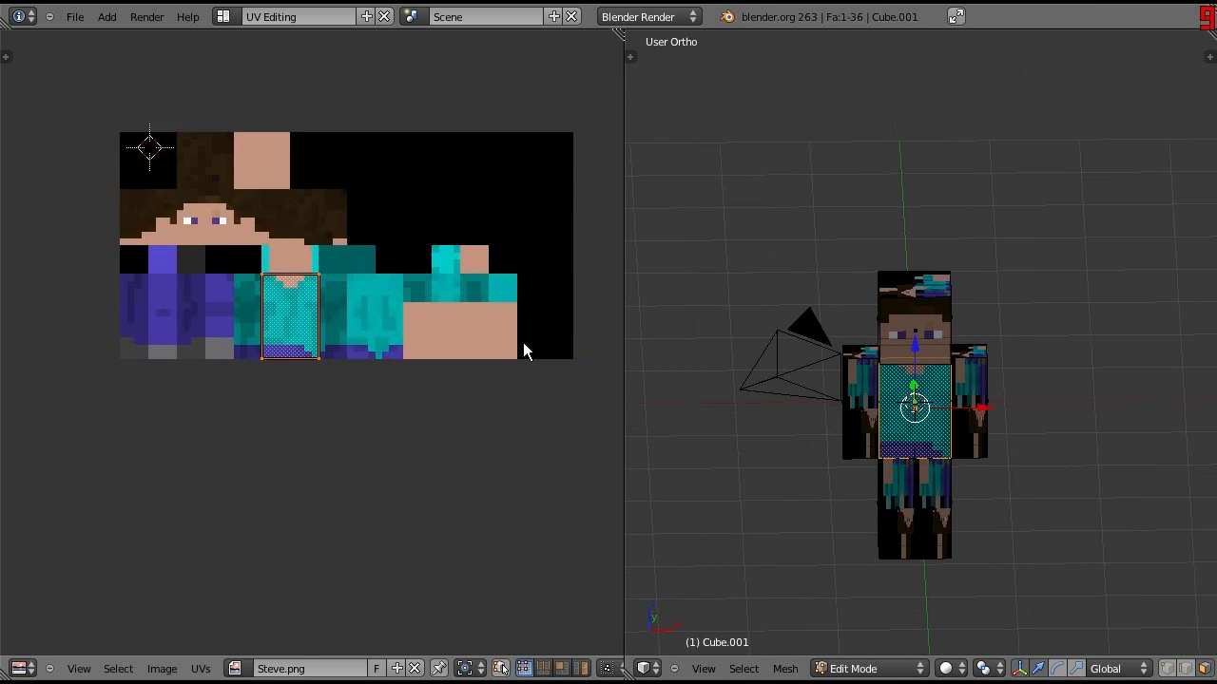
{"action": "scroll", "coordinate": [304, 339], "scroll_direction": "up", "scroll_amount": 3}
{"action": "key", "text": "r"}
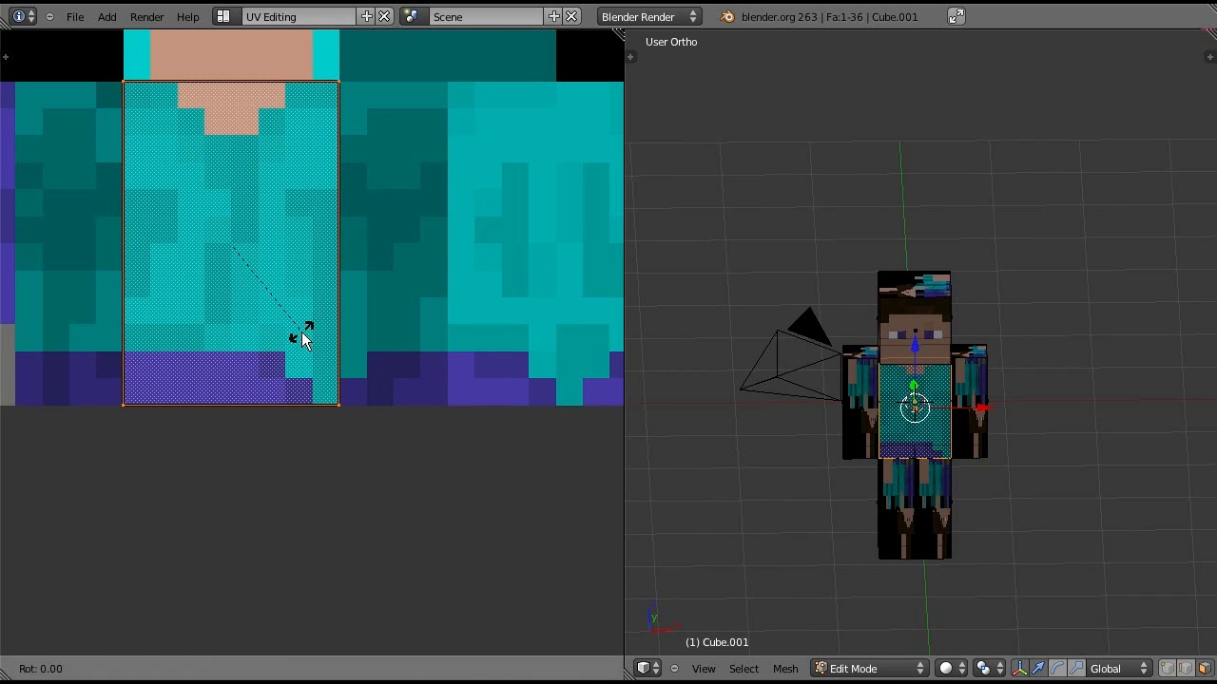
{"action": "left_click", "coordinate": [369, 138]}
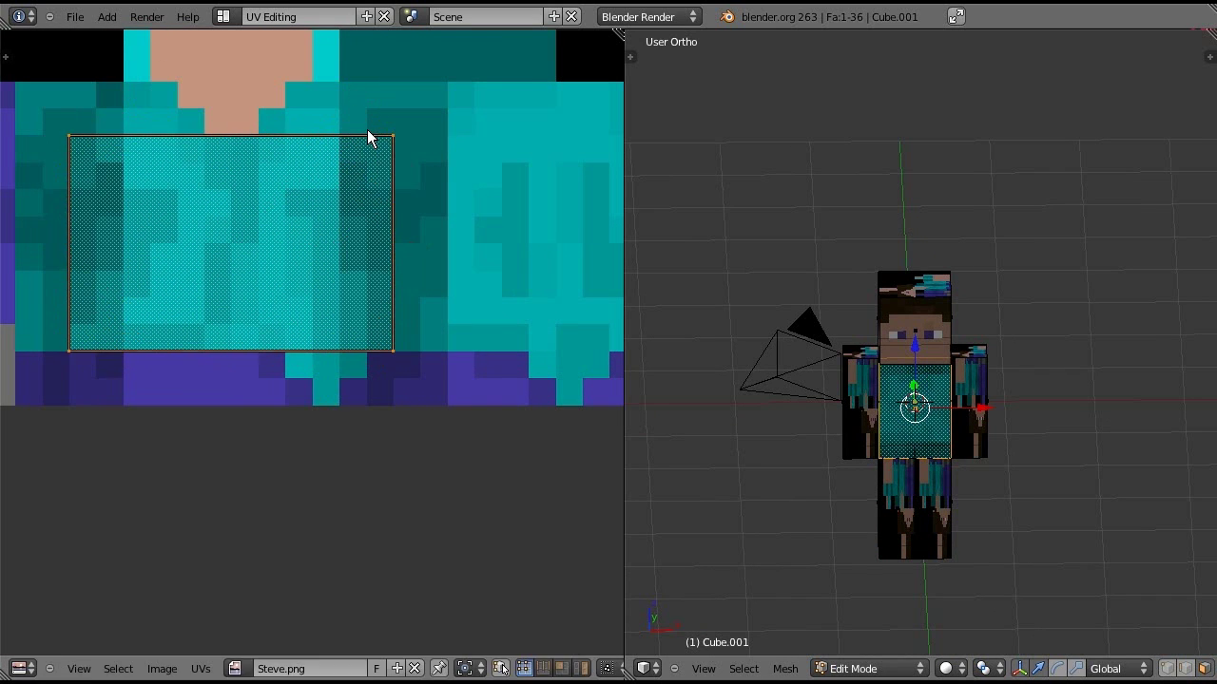
{"action": "right_click", "coordinate": [375, 135]}
{"action": "key", "text": "g"}
{"action": "left_click", "coordinate": [318, 92]}
{"action": "right_click", "coordinate": [390, 352]}
{"action": "key", "text": "g"}
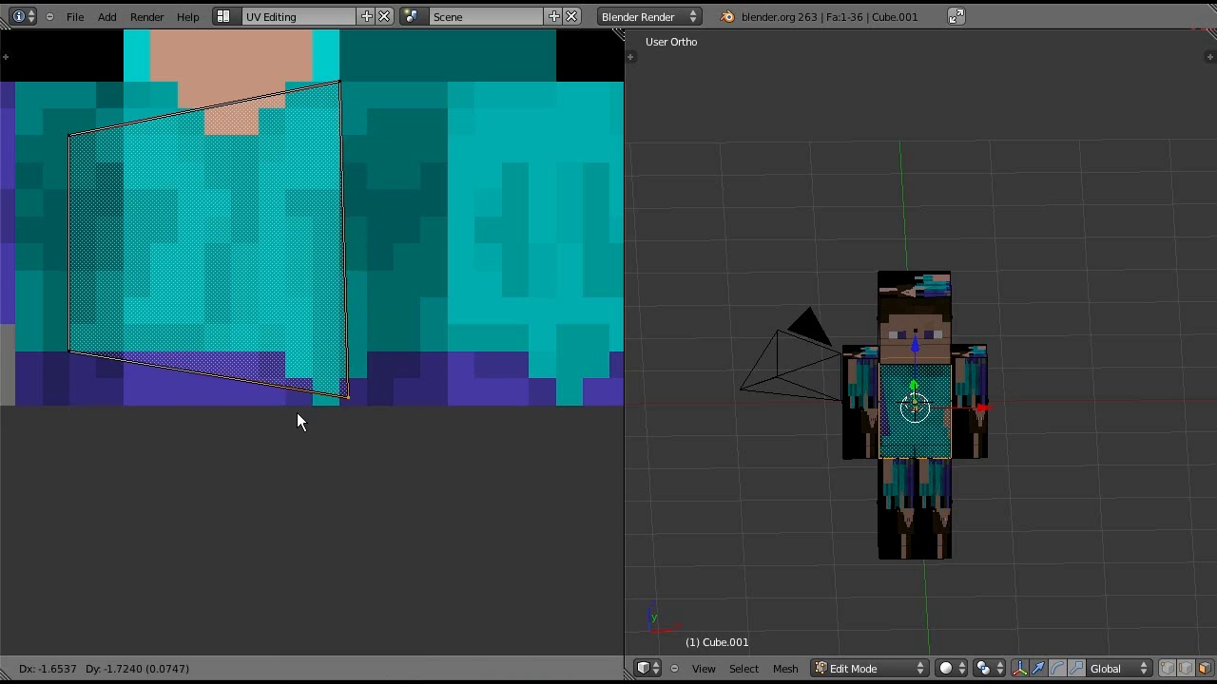
{"action": "left_click", "coordinate": [292, 419]}
- Move the left UV corners back to the shirt front's left edge and snap all four corners to pixels
{"action": "right_click", "coordinate": [100, 369]}
{"action": "key", "text": "g"}
{"action": "left_click", "coordinate": [155, 422]}
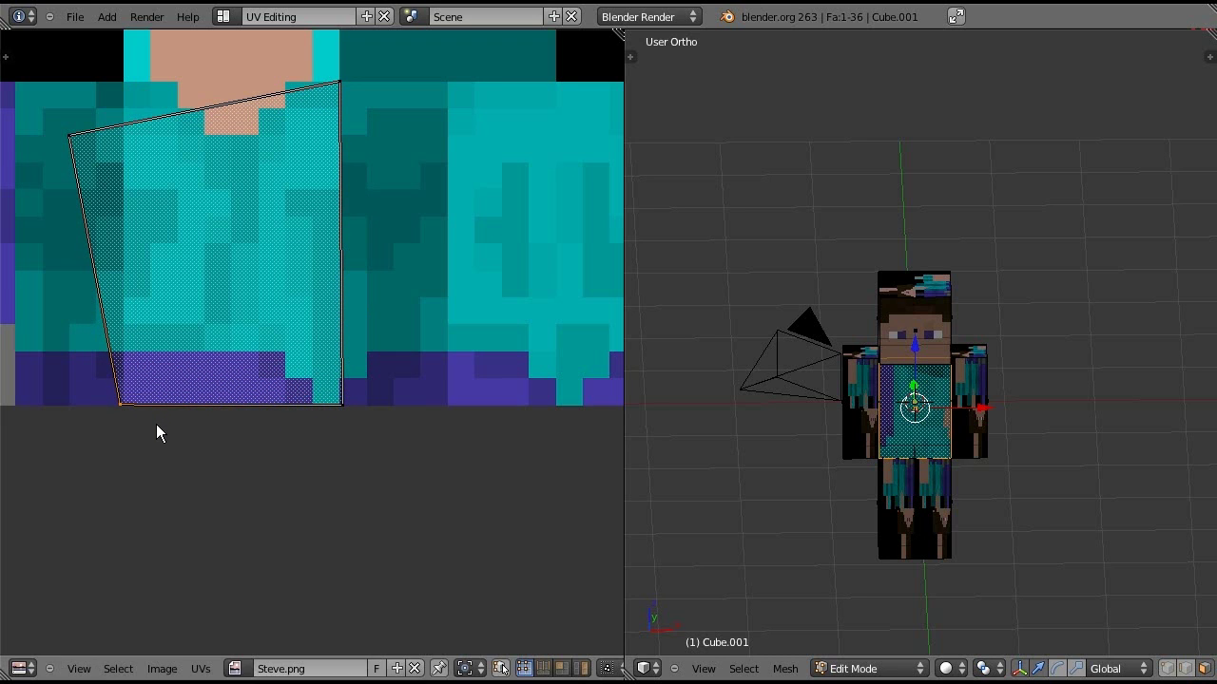
{"action": "right_click", "coordinate": [98, 158]}
{"action": "key", "text": "g"}
{"action": "left_click", "coordinate": [150, 92]}
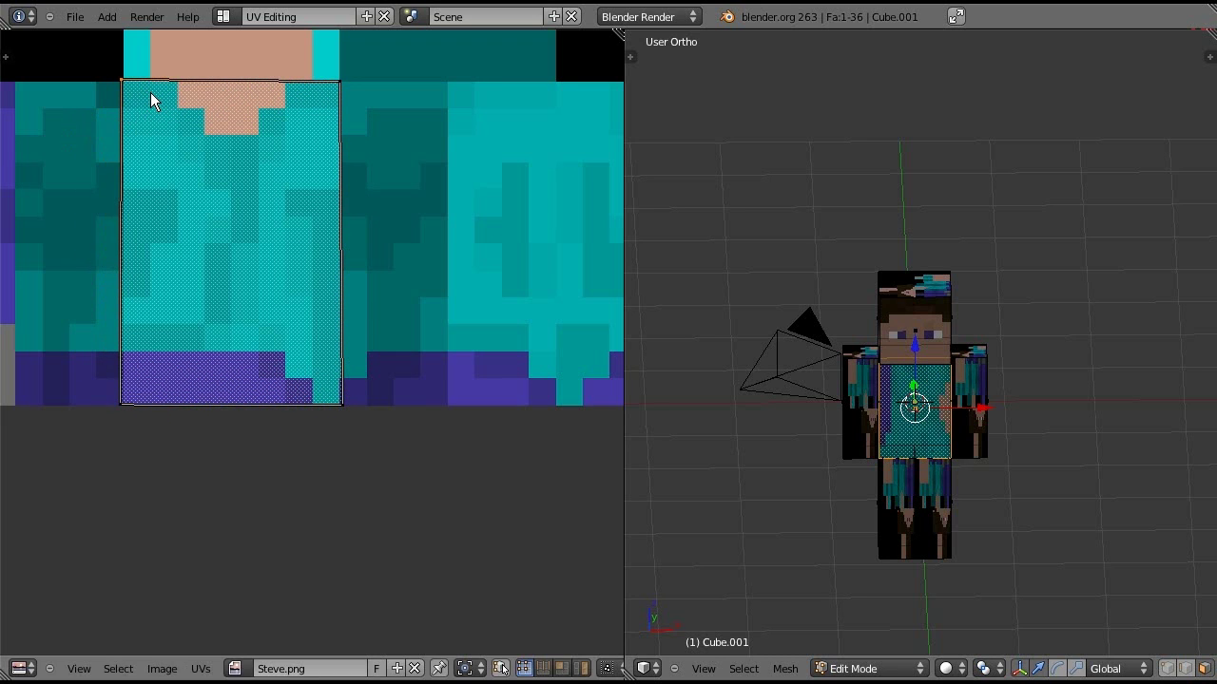
{"action": "key", "text": "a"}
{"action": "key", "text": "a"}
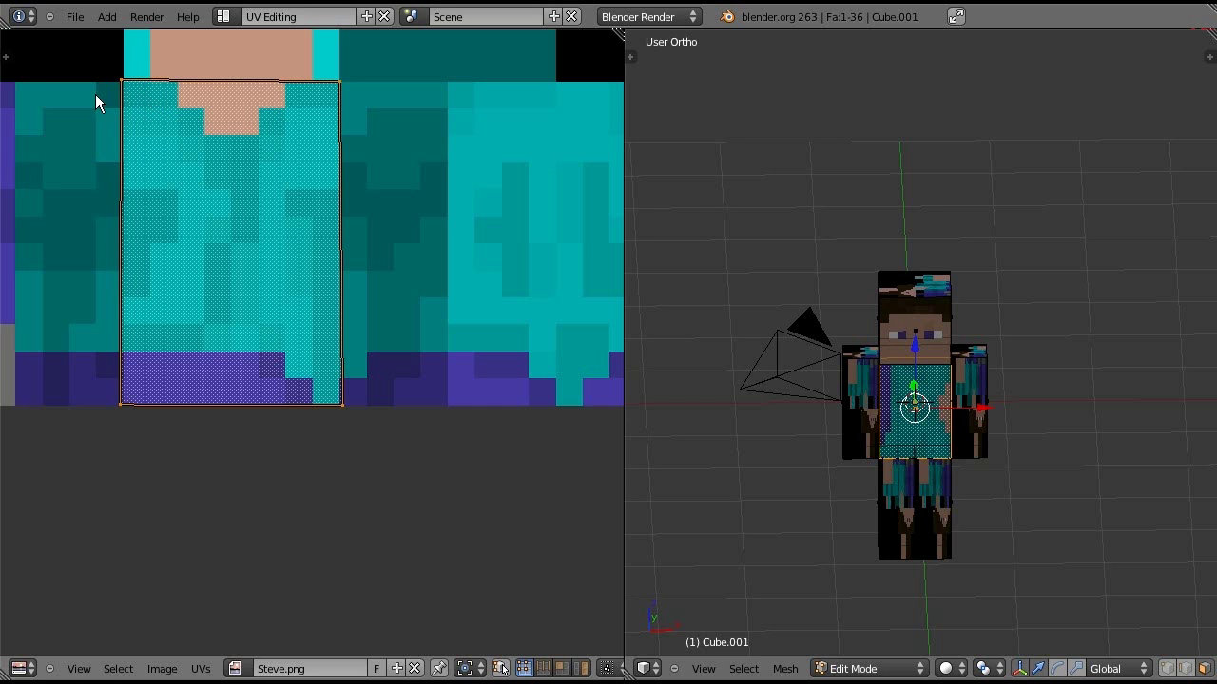
{"action": "scroll", "coordinate": [974, 384], "scroll_direction": "up", "scroll_amount": 2}
{"action": "scroll", "coordinate": [974, 384], "scroll_direction": "up", "scroll_amount": 3}
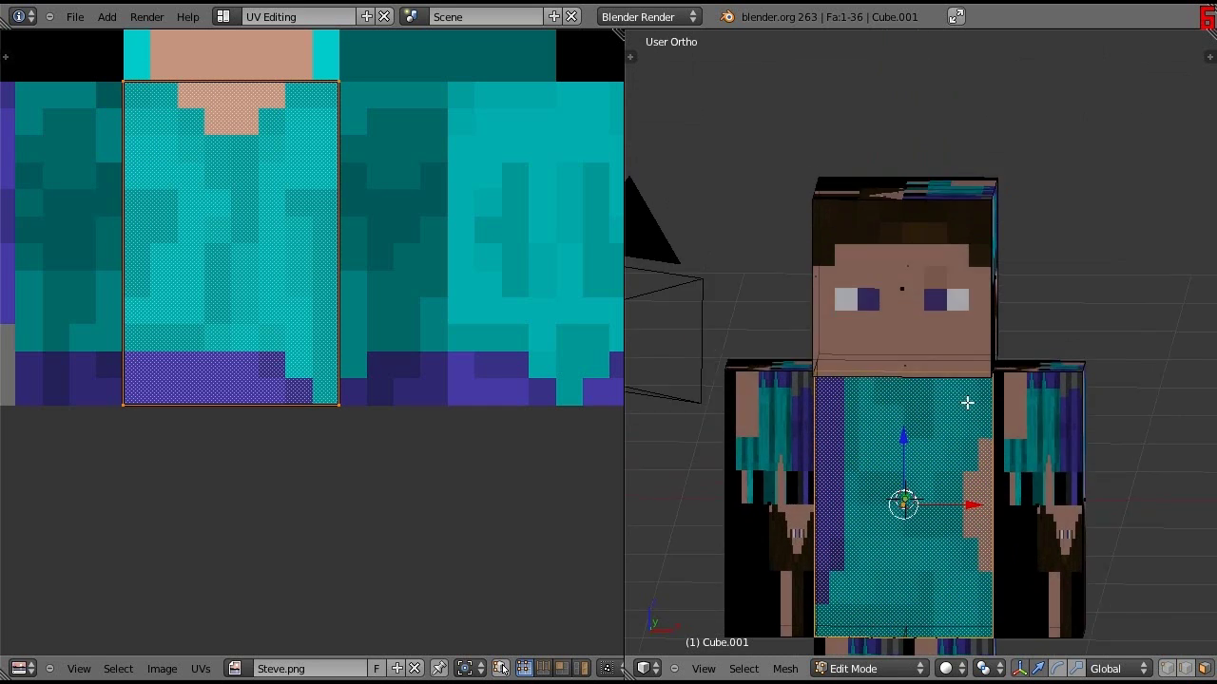
- Rotate the torso front's UVs another quarter turn and realign the right corners with the shirt front's right edge
{"action": "key", "text": "r"}
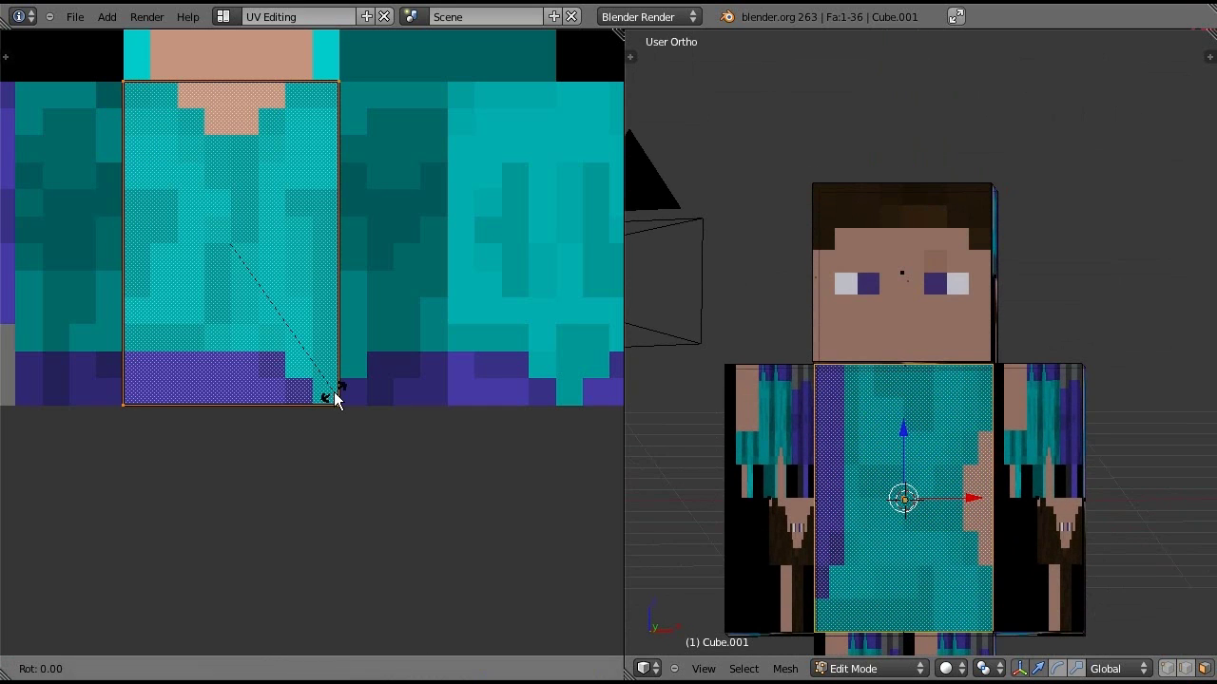
{"action": "left_click", "coordinate": [370, 157]}
{"action": "right_click_drag", "start_coordinate": [370, 155], "coordinate": [313, 100]}
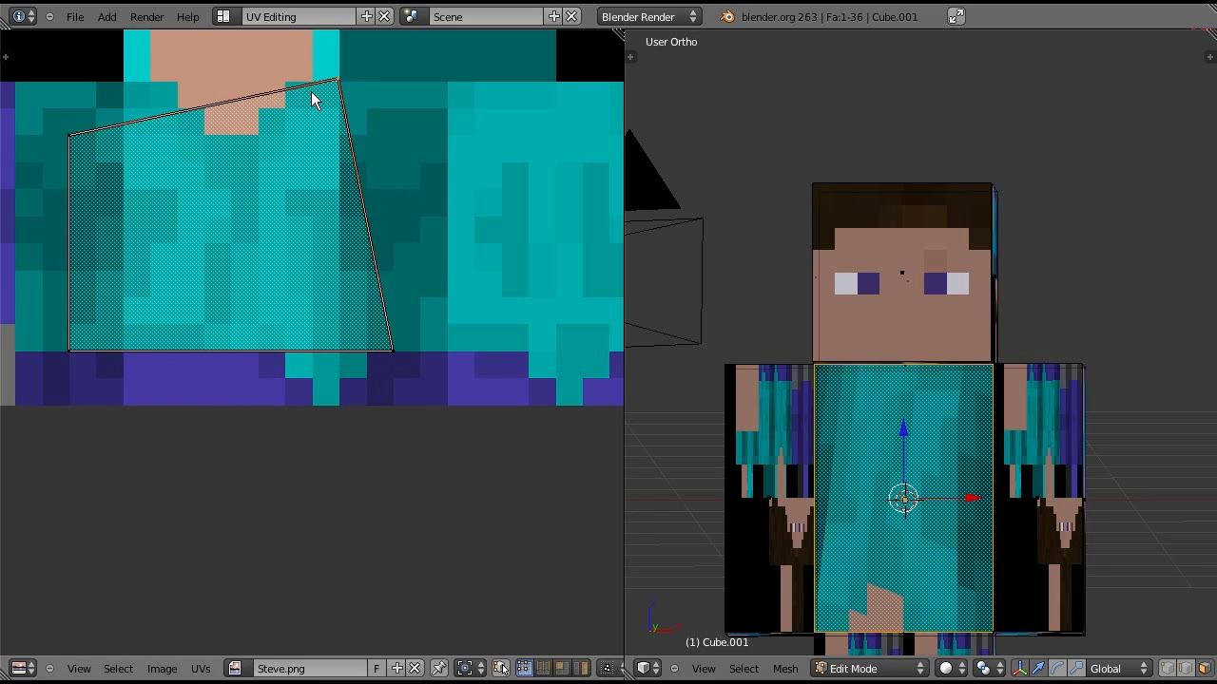
{"action": "right_click_drag", "start_coordinate": [356, 370], "coordinate": [302, 428]}
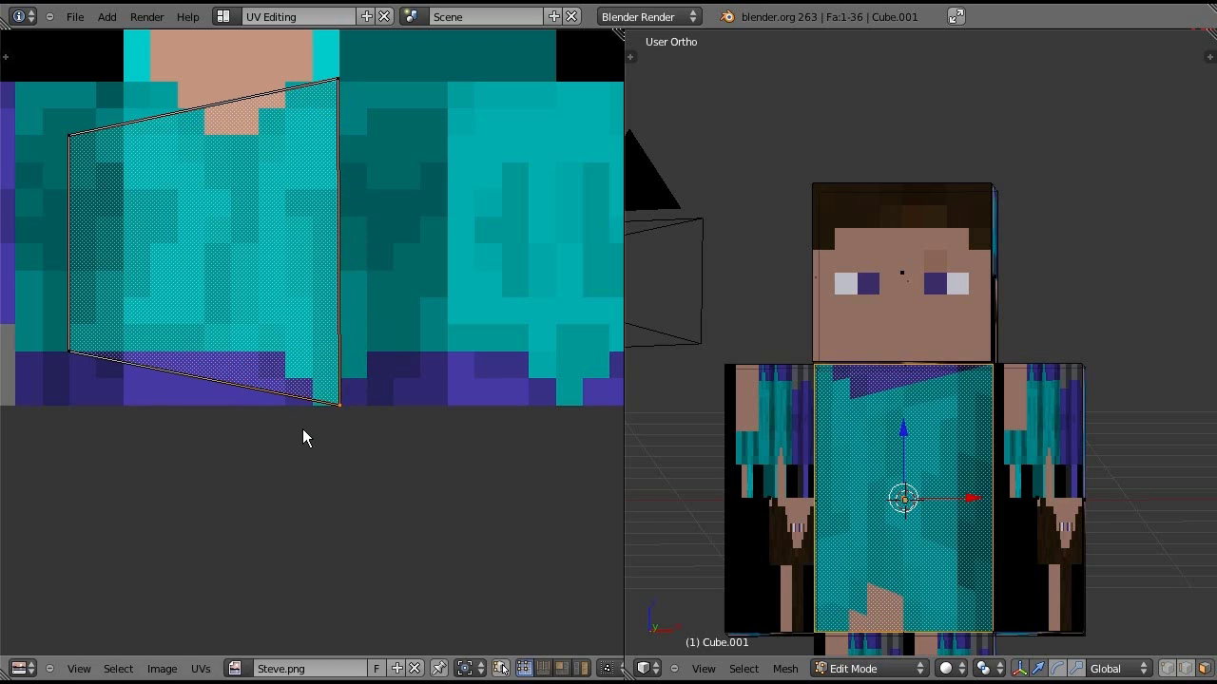
- Realign the left UV corners with the shirt front's left edge and snap the whole selection to pixels again
{"action": "right_click_drag", "start_coordinate": [110, 384], "coordinate": [149, 434]}
{"action": "right_click_drag", "start_coordinate": [123, 155], "coordinate": [177, 100]}
{"action": "key", "text": "a"}
{"action": "key", "text": "a"}
{"action": "key", "text": "shift+s"}
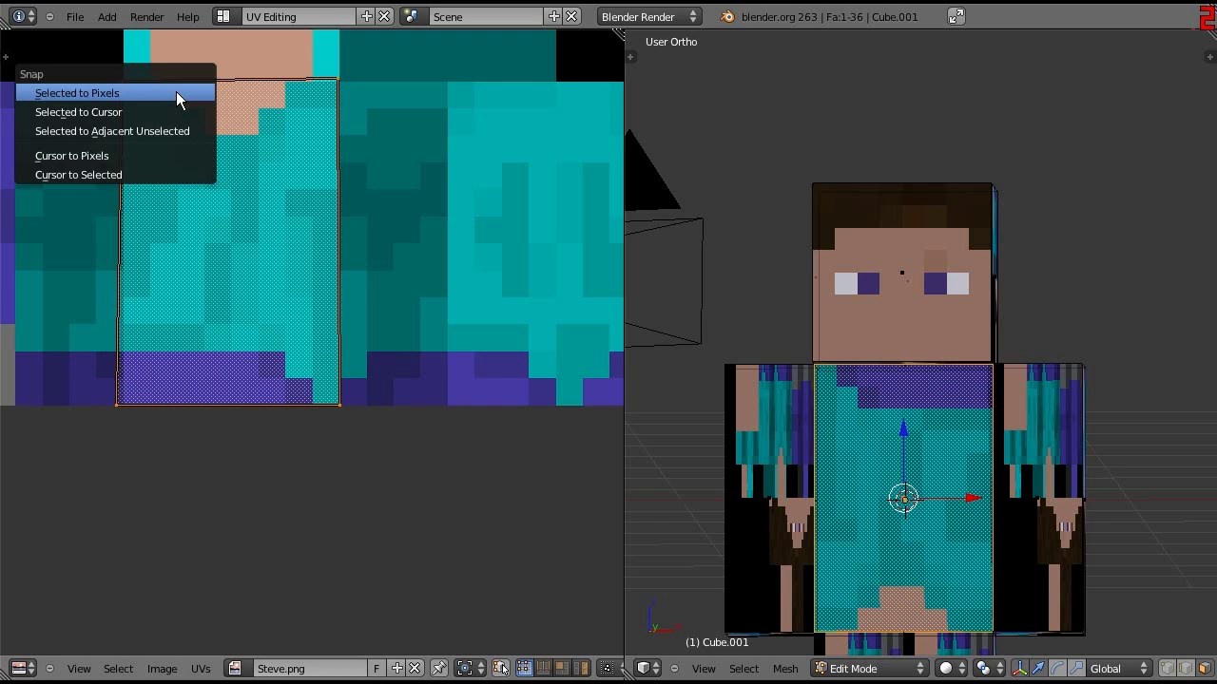
{"action": "left_click", "coordinate": [176, 95]}
- Rotate the torso front's UVs by 180 degrees so the shirt's neckline sits at the top of the torso
{"action": "scroll", "coordinate": [685, 428], "scroll_direction": "down", "scroll_amount": 3}
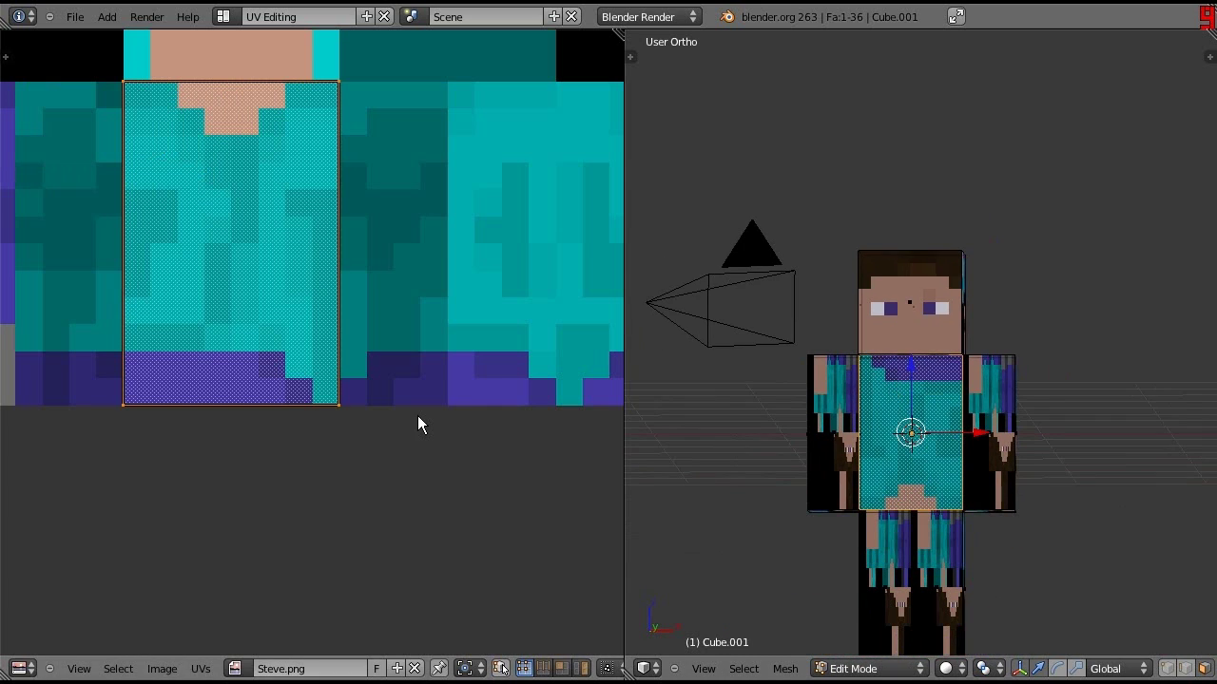
{"action": "type", "text": "r180"}
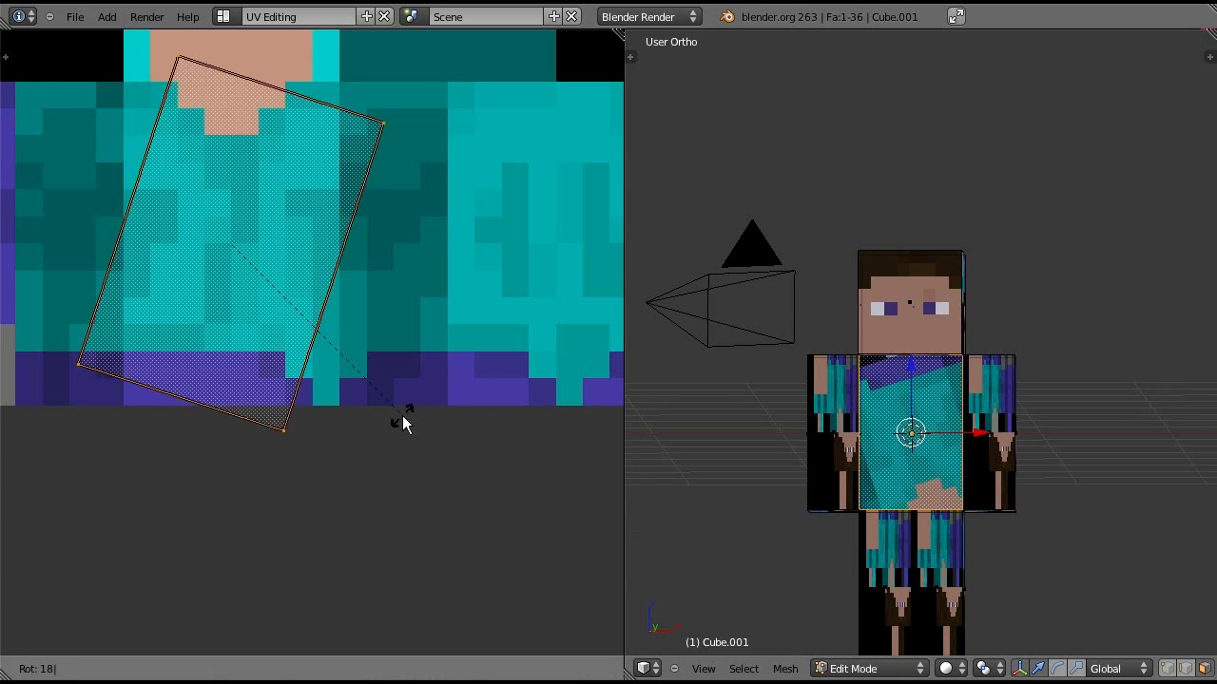
{"action": "key", "text": "Return"}
{"action": "scroll", "coordinate": [666, 266], "scroll_direction": "down", "scroll_amount": 2}
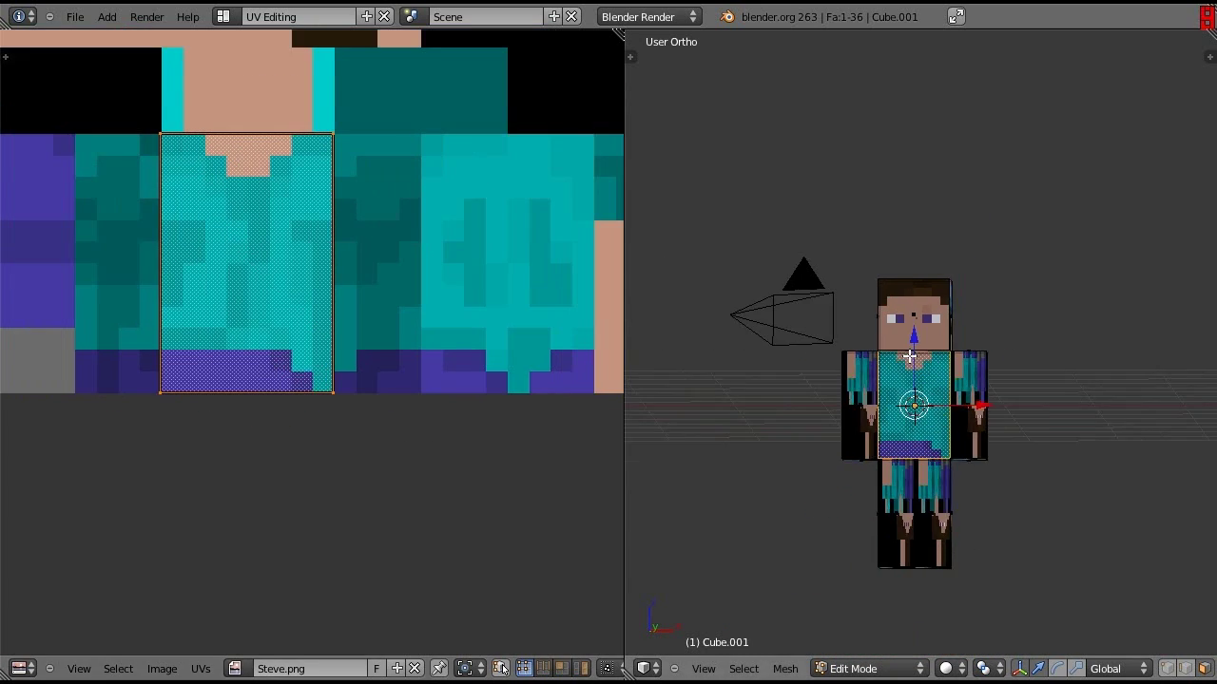
- Examine the texture on the torso's front from several angles and from the front view
{"action": "middle_click_drag", "start_coordinate": [931, 418], "coordinate": [1013, 361]}
{"action": "scroll", "coordinate": [472, 294], "scroll_direction": "up", "scroll_amount": 1}
{"action": "scroll", "coordinate": [326, 255], "scroll_direction": "down", "scroll_amount": 5}
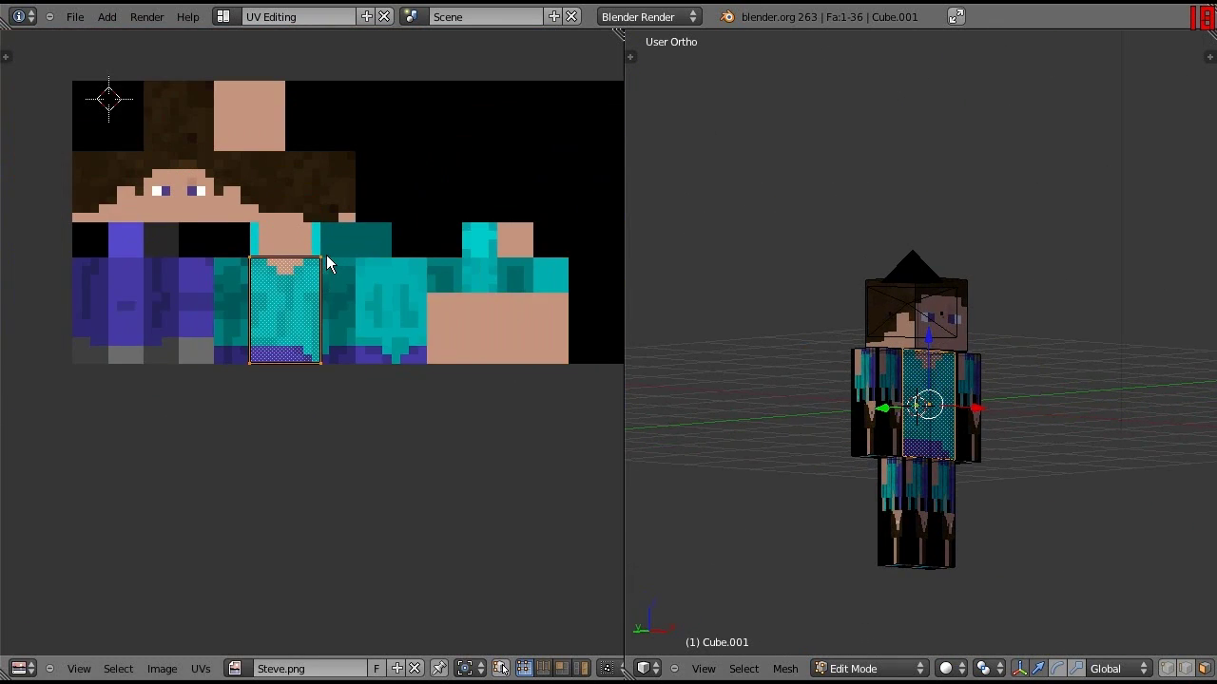
{"action": "scroll", "coordinate": [835, 436], "scroll_direction": "up", "scroll_amount": 6}
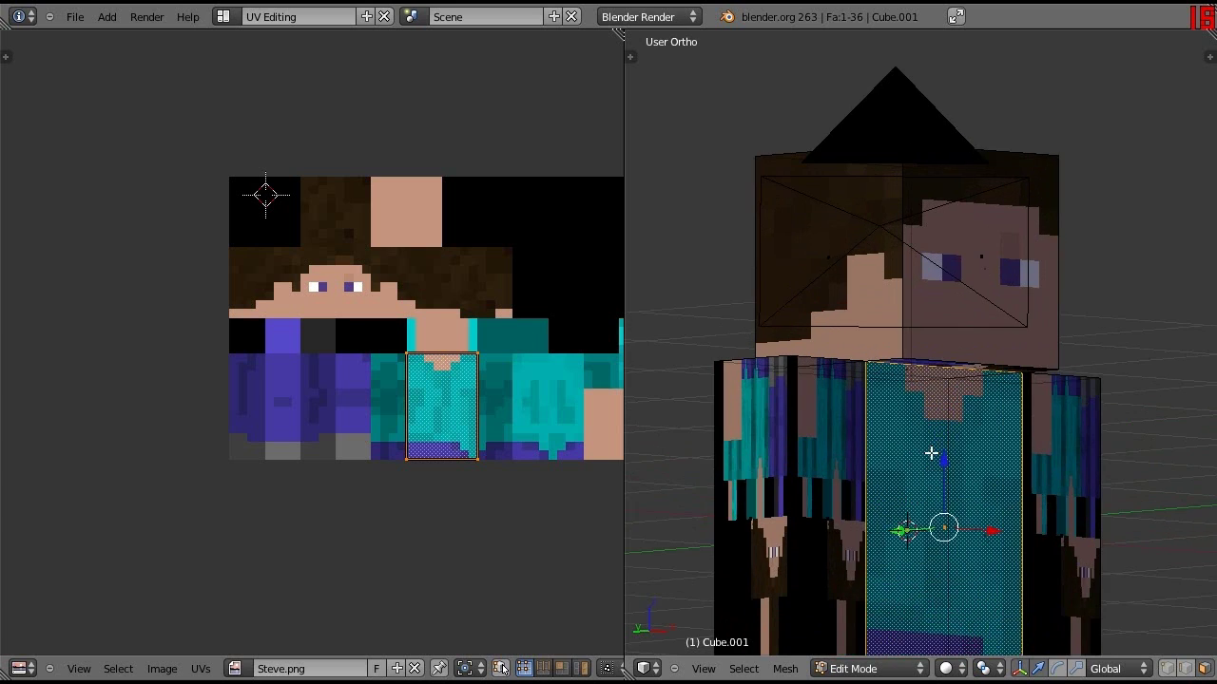
{"action": "middle_click_drag", "start_coordinate": [930, 453], "coordinate": [823, 282]}
{"action": "scroll", "coordinate": [752, 418], "scroll_direction": "down", "scroll_amount": 5}
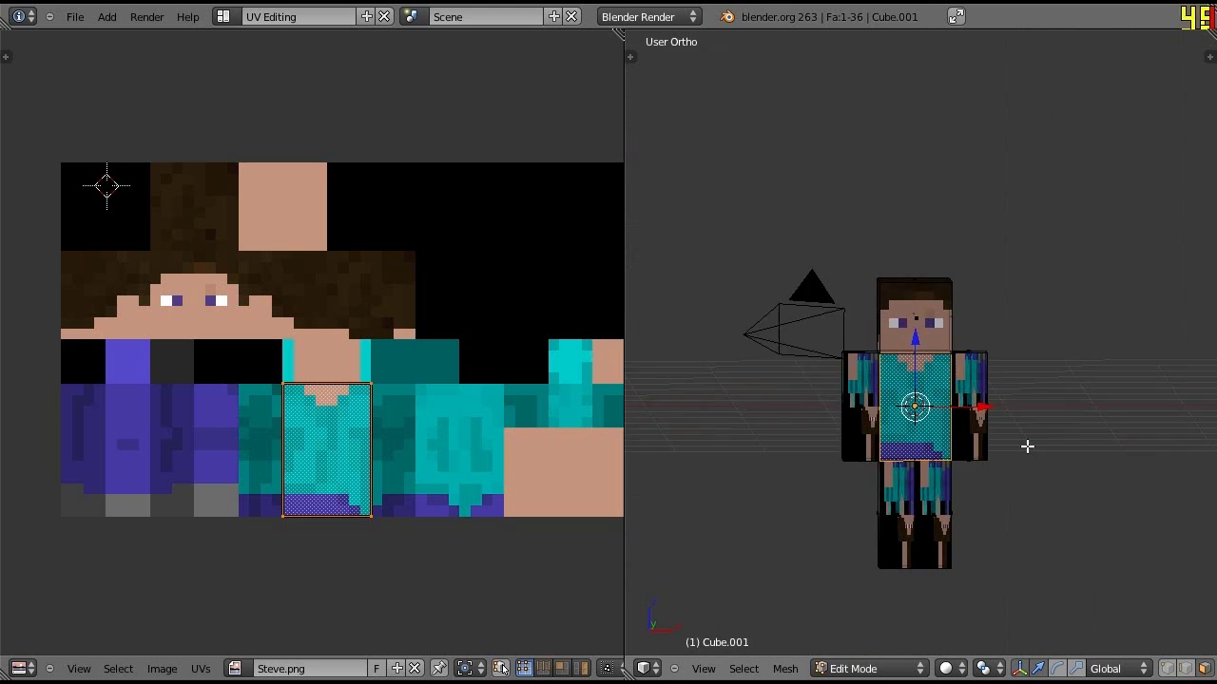
{"action": "middle_click_drag", "start_coordinate": [1027, 443], "coordinate": [1016, 452]}
{"action": "scroll", "coordinate": [974, 479], "scroll_direction": "up", "scroll_amount": 6}
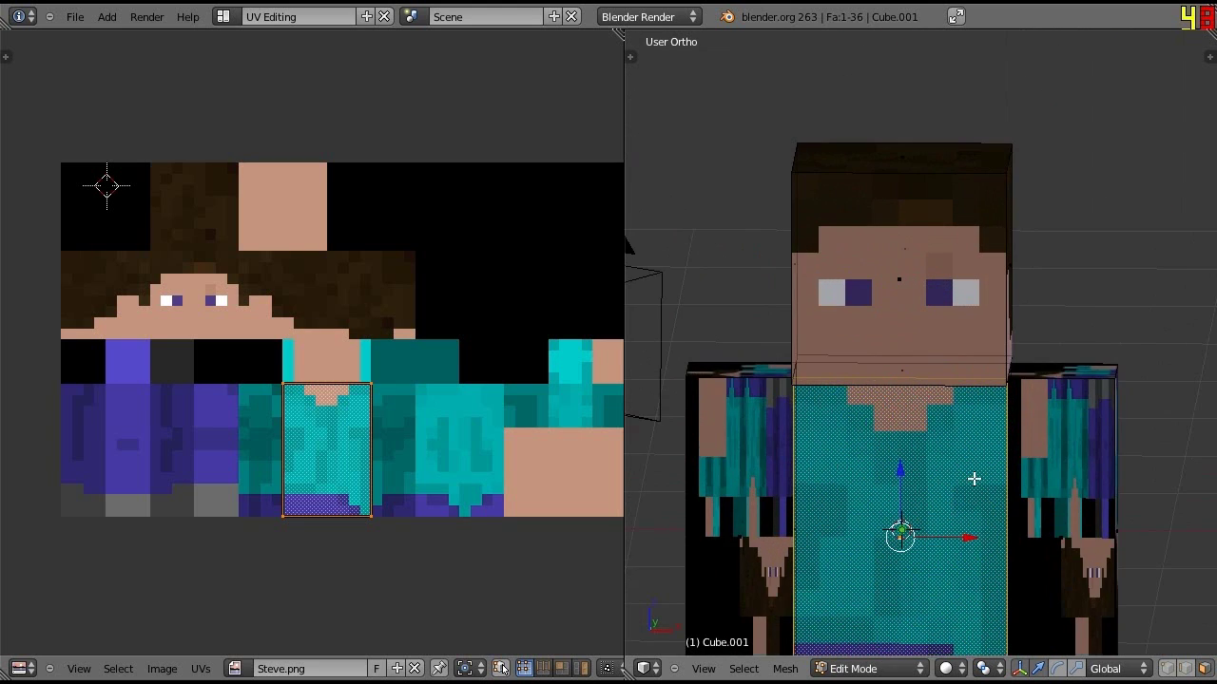
{"action": "scroll", "coordinate": [973, 479], "scroll_direction": "down", "scroll_amount": 3}
{"action": "middle_click_drag", "start_coordinate": [974, 479], "coordinate": [1025, 357]}
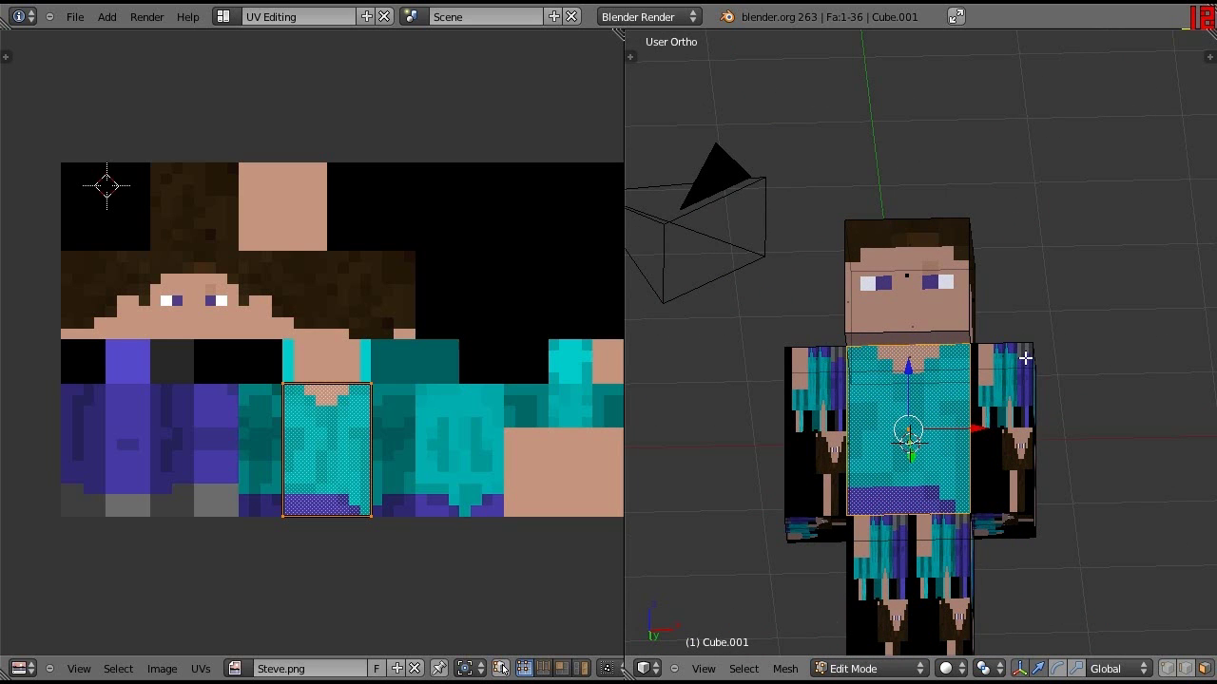
{"action": "key", "text": "KP_1"}
{"action": "scroll", "coordinate": [1024, 358], "scroll_direction": "up", "scroll_amount": 4}
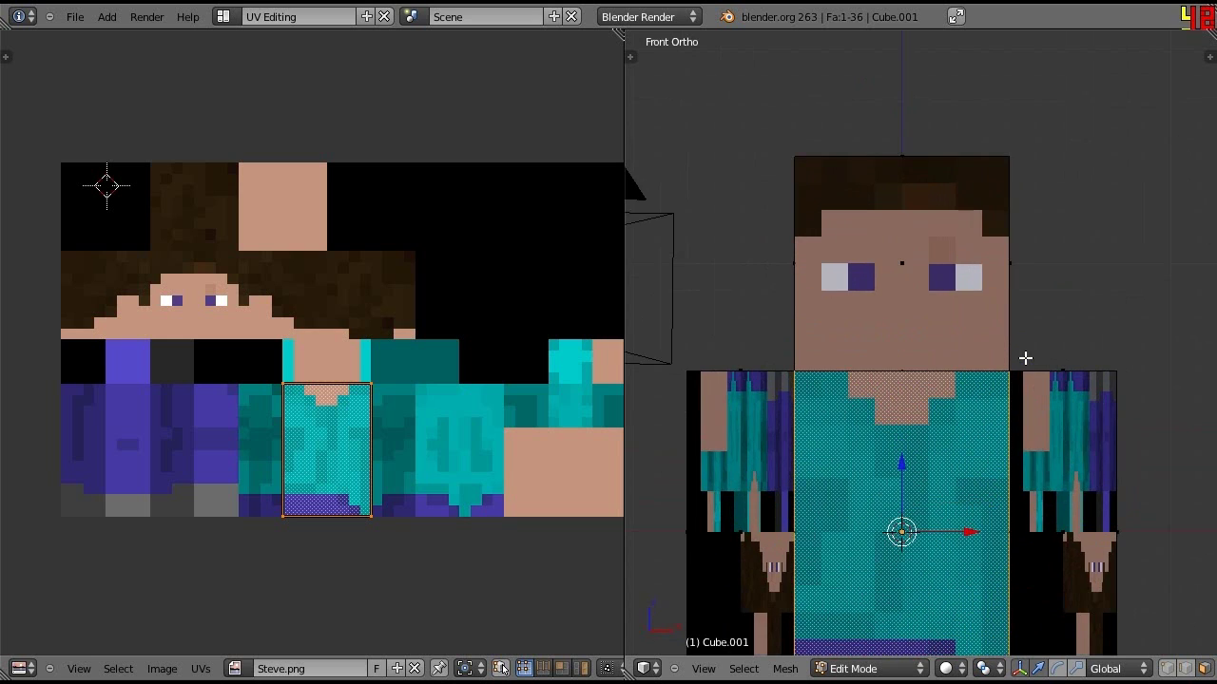
- Select the side face where the torso meets the character's right arm, select all its UVs, and switch to front view
{"action": "right_click", "coordinate": [884, 286]}
{"action": "middle_click_drag", "start_coordinate": [884, 285], "coordinate": [960, 295]}
{"action": "key", "text": "g"}
{"action": "right_click", "coordinate": [461, 298]}
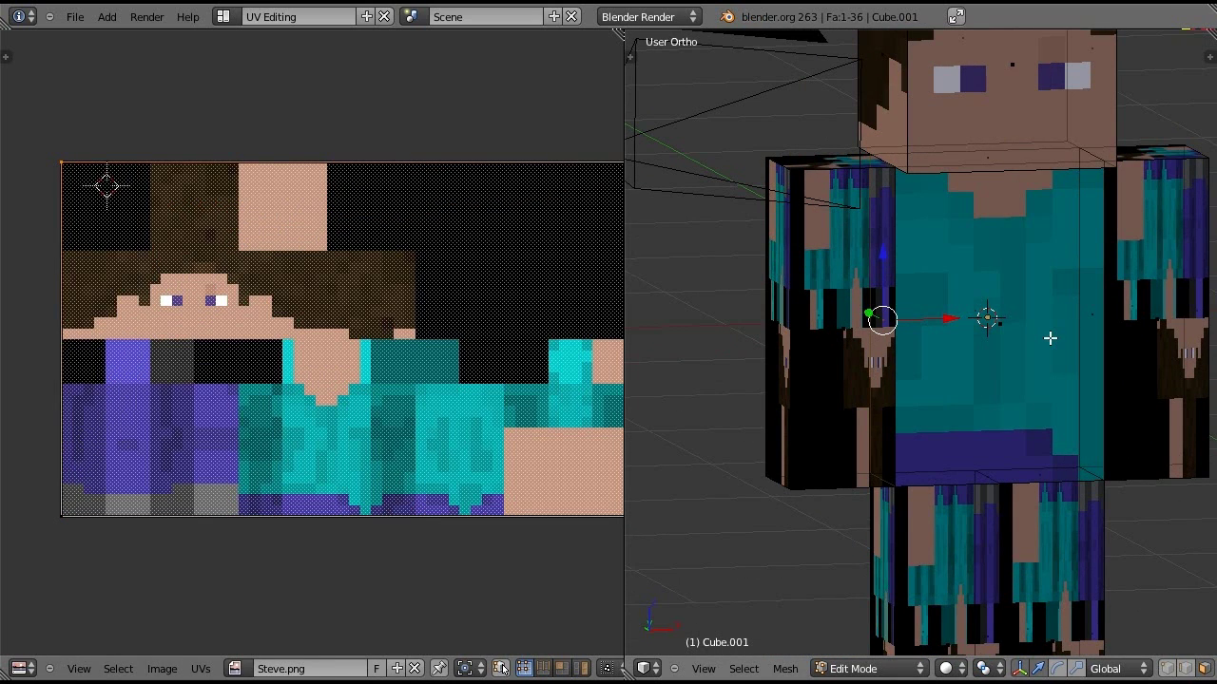
{"action": "right_click", "coordinate": [883, 320]}
{"action": "right_click", "coordinate": [883, 319]}
{"action": "right_click", "coordinate": [884, 322]}
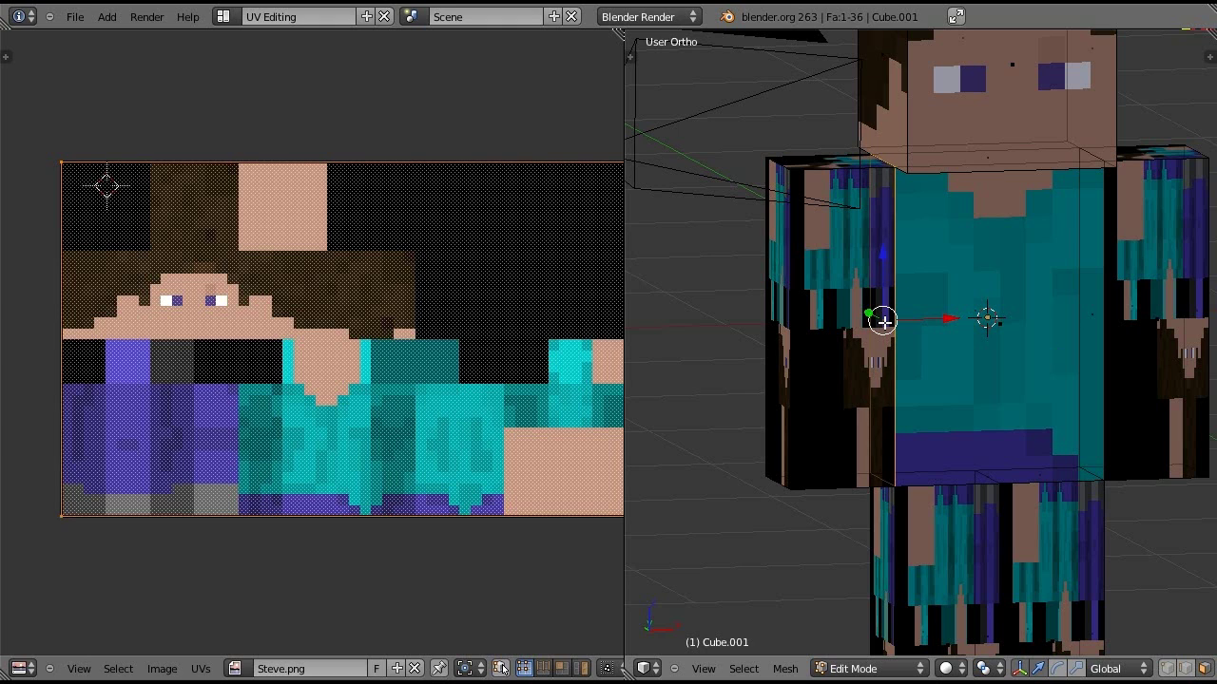
{"action": "key", "text": "KP_1"}
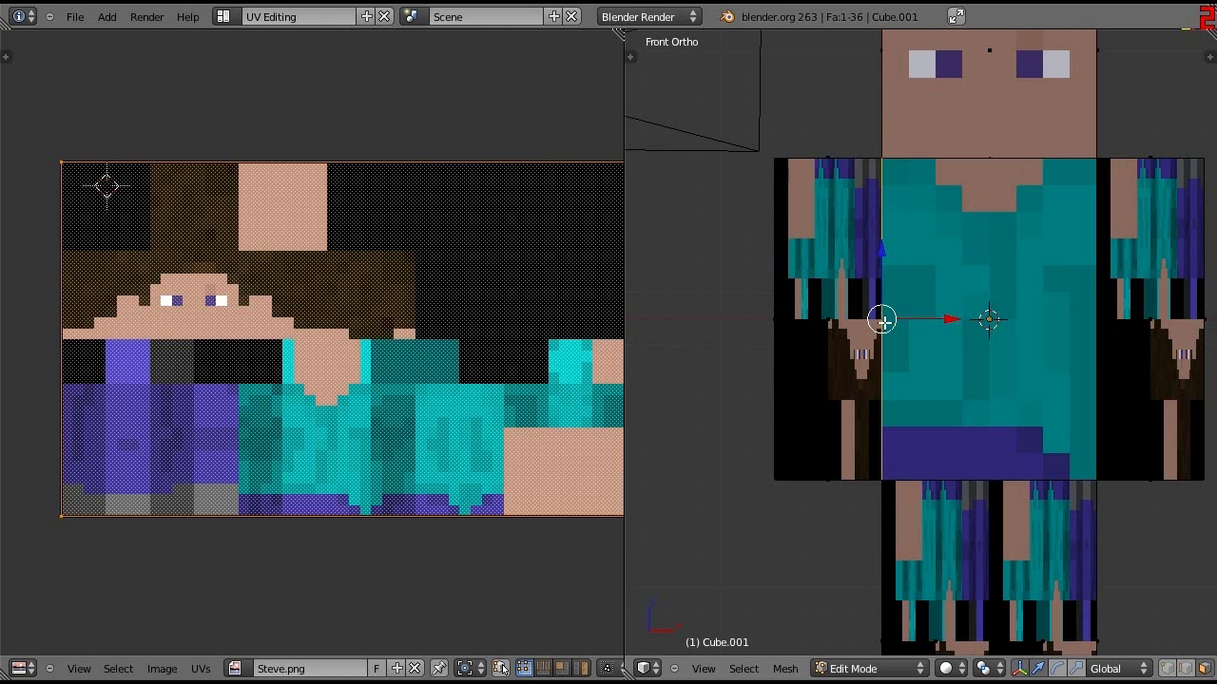
- Move the torso's side face by the character's right arm inward and place its upper-left UV corner at the shirt side area's upper-left corner
{"action": "key", "text": "g"}
{"action": "left_click", "coordinate": [969, 331]}
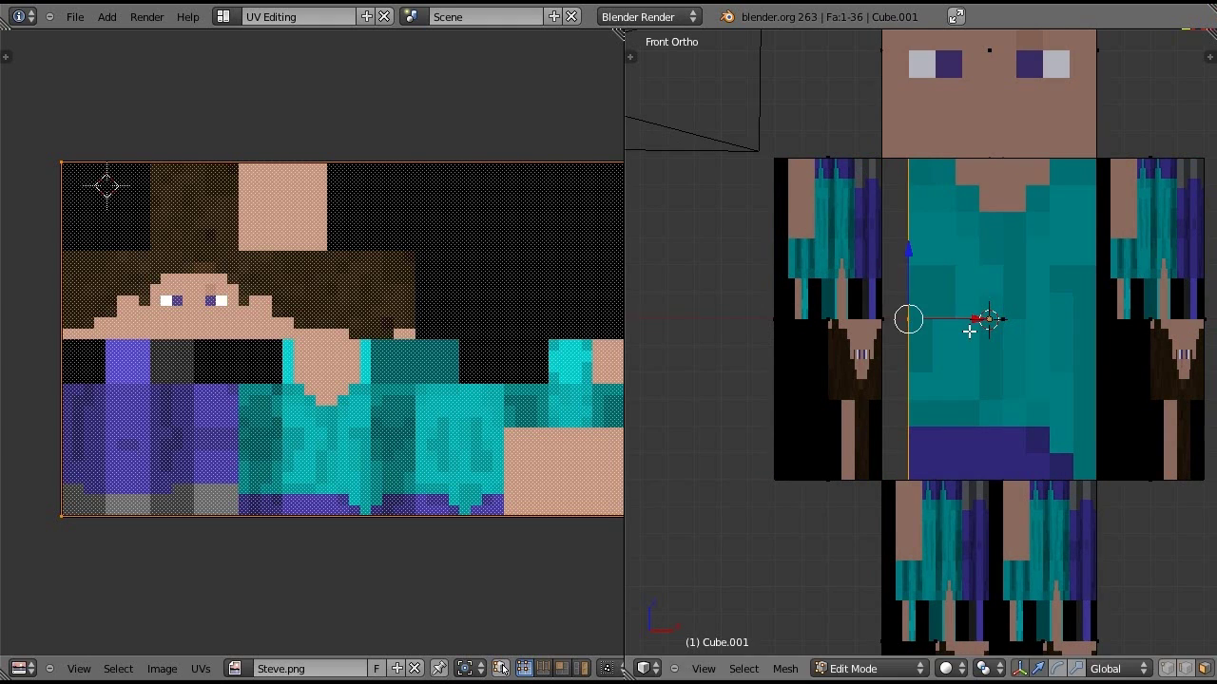
{"action": "middle_click_drag", "start_coordinate": [969, 331], "coordinate": [999, 348]}
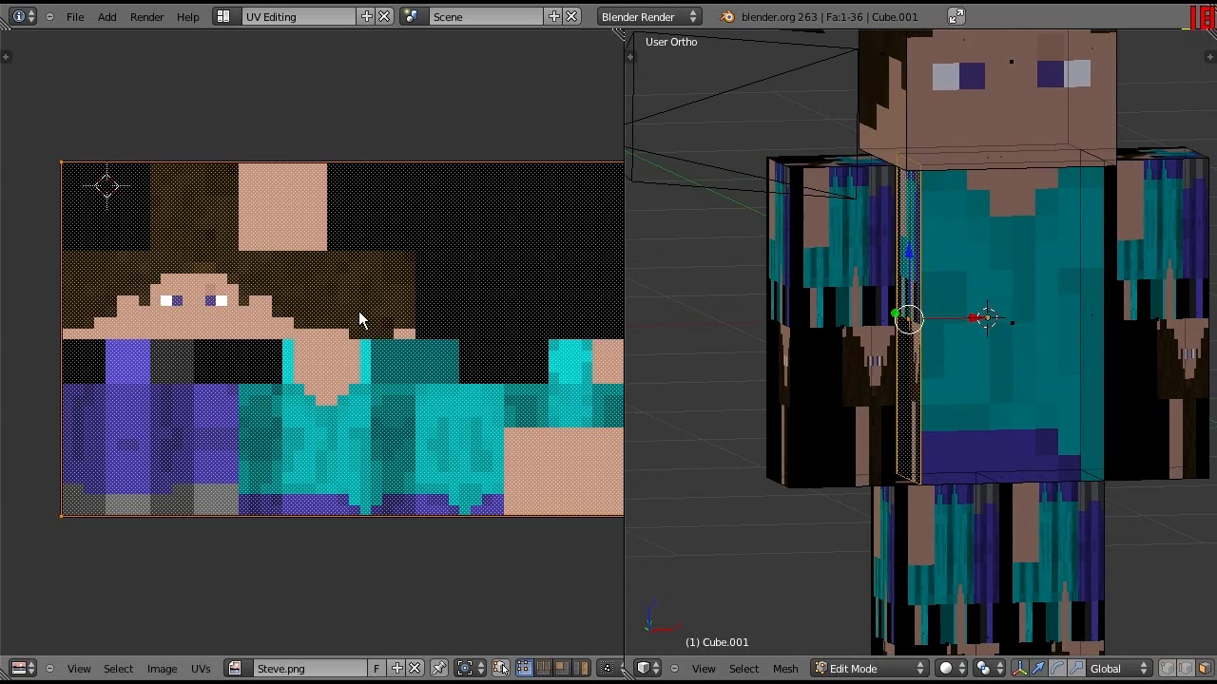
{"action": "key", "text": "g"}
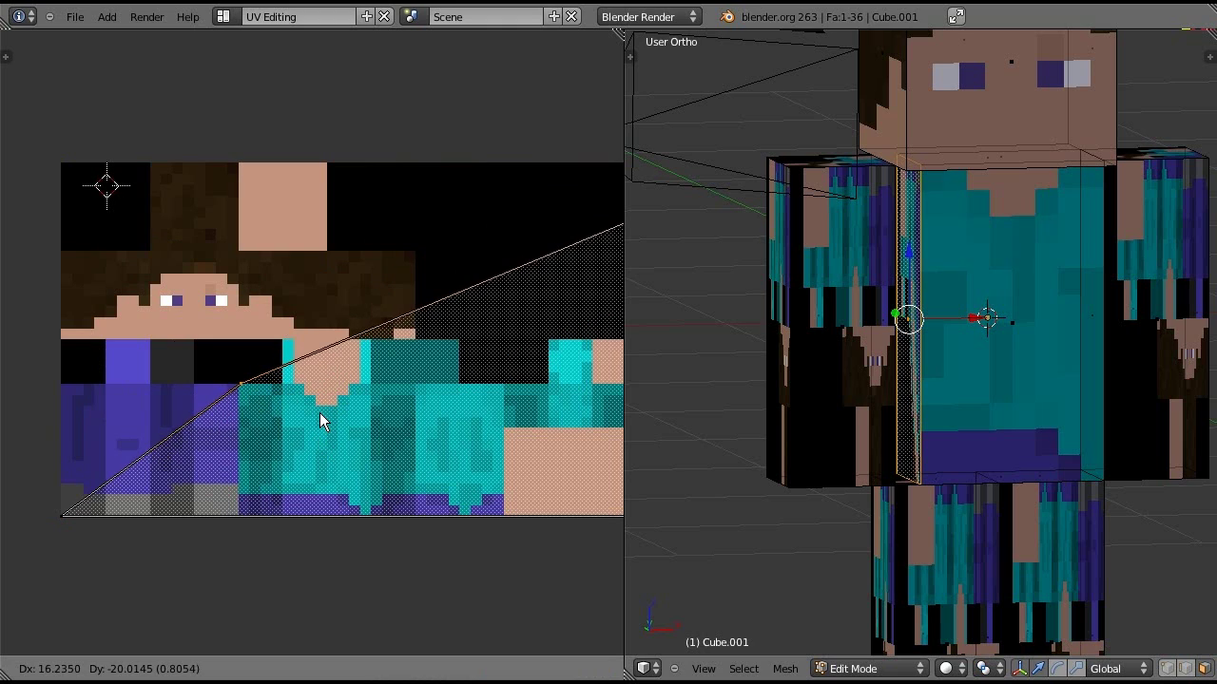
{"action": "left_click", "coordinate": [320, 413]}
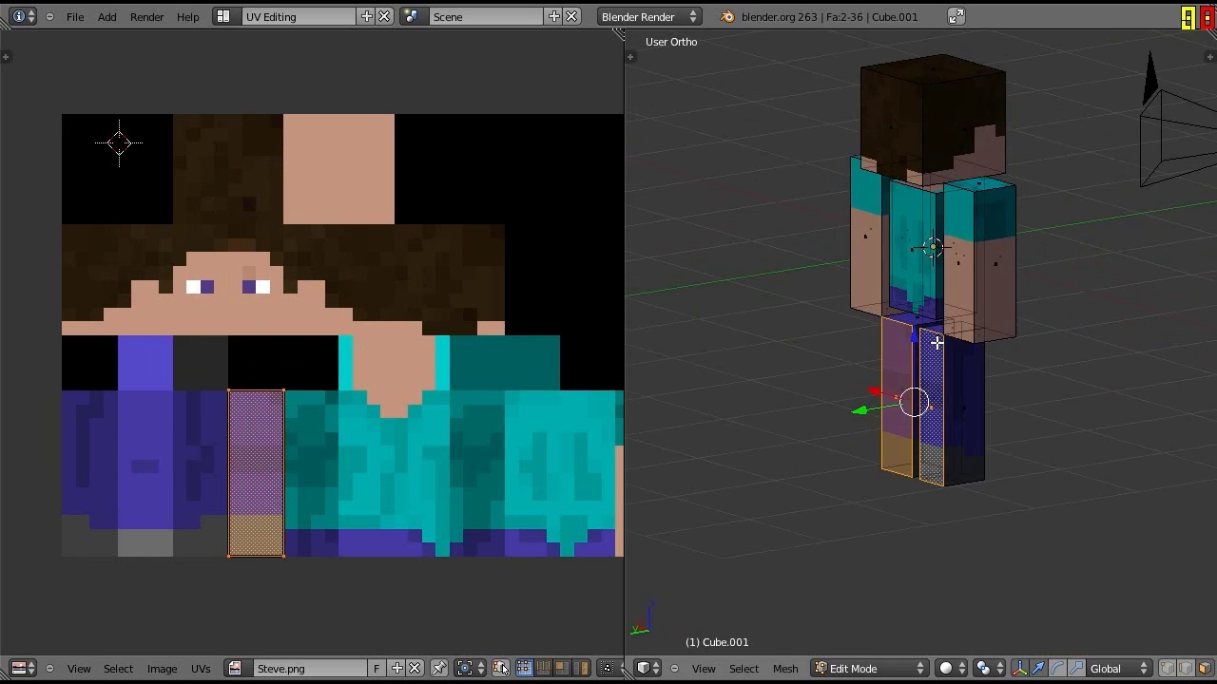
- Select the front faces of both arms together
{"action": "middle_click_drag", "start_coordinate": [937, 339], "coordinate": [651, 370]}
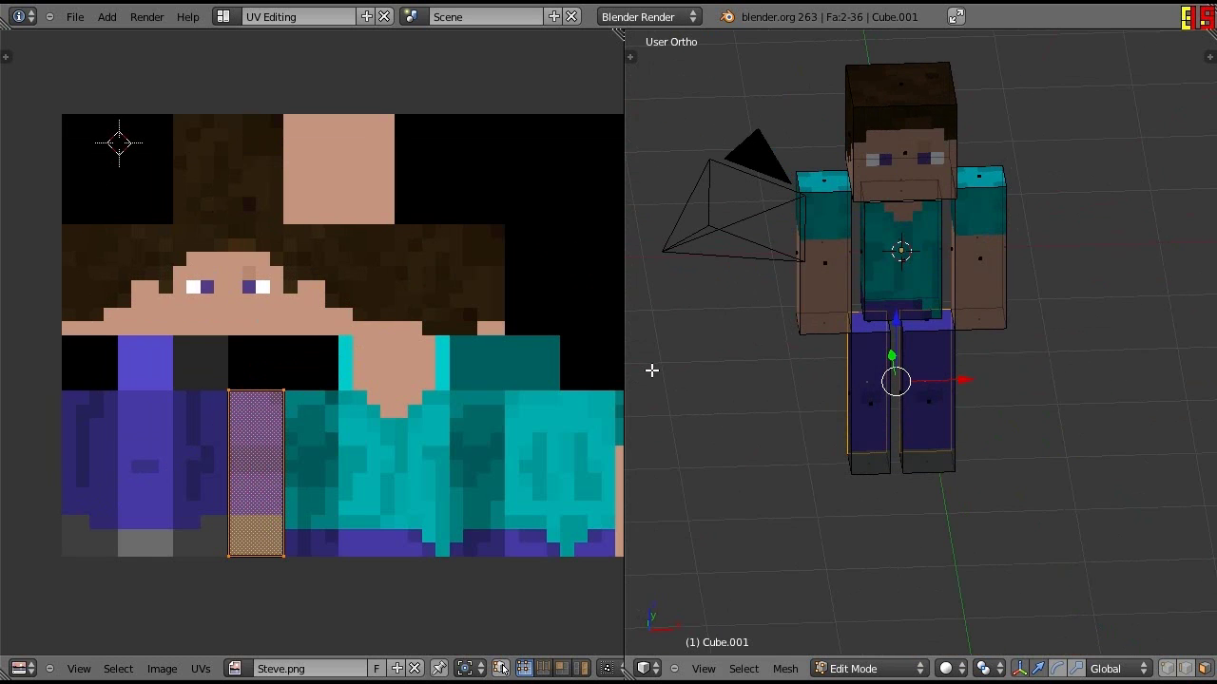
{"action": "middle_click_drag", "start_coordinate": [915, 371], "coordinate": [747, 349]}
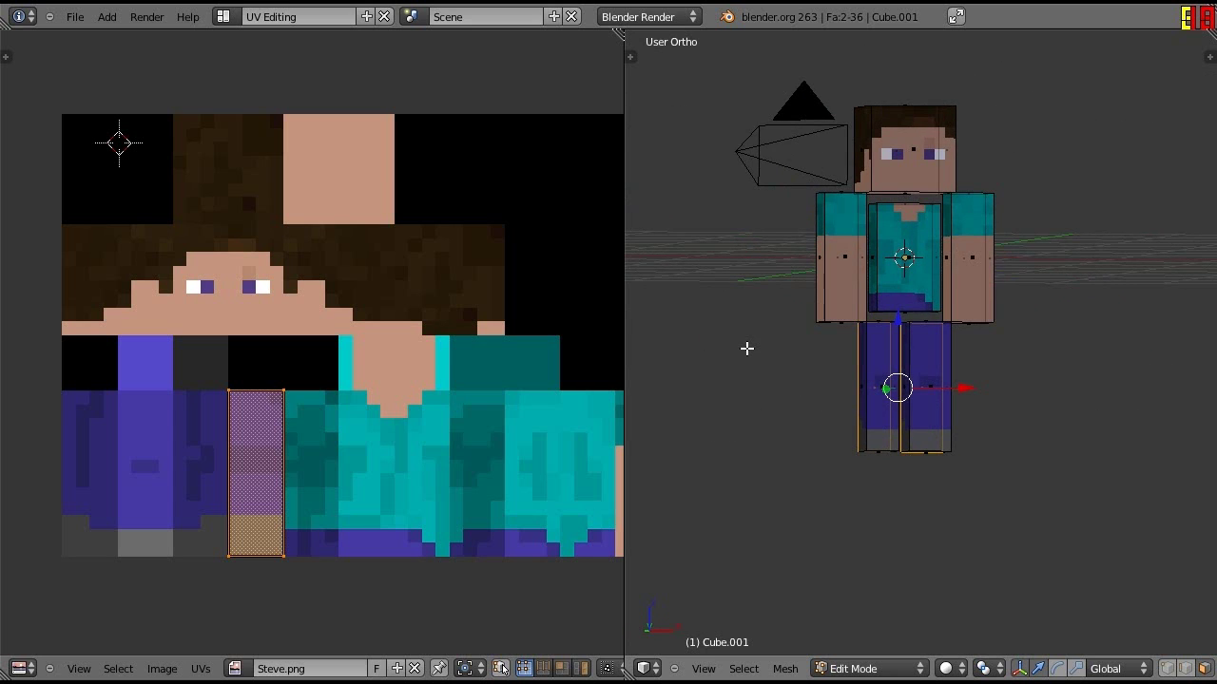
{"action": "key", "text": "KP_1"}
{"action": "scroll", "coordinate": [747, 349], "scroll_direction": "up", "scroll_amount": 3}
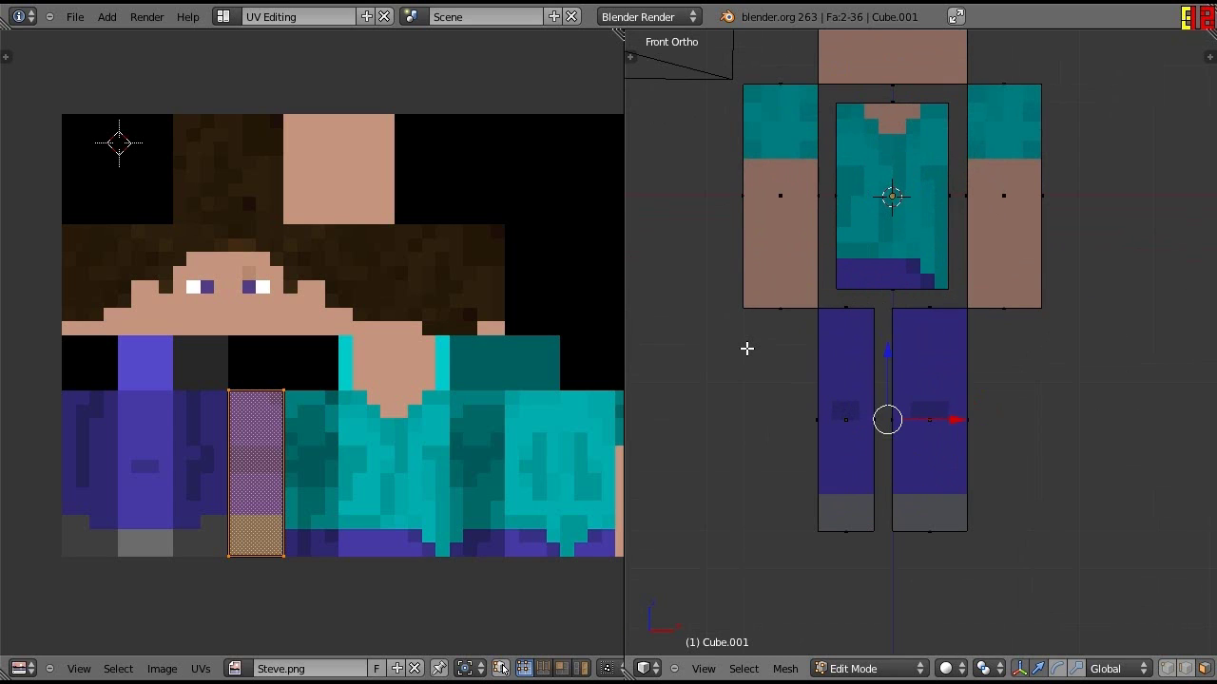
{"action": "right_click", "coordinate": [782, 196]}
{"action": "right_click", "coordinate": [999, 196], "text": "shift"}
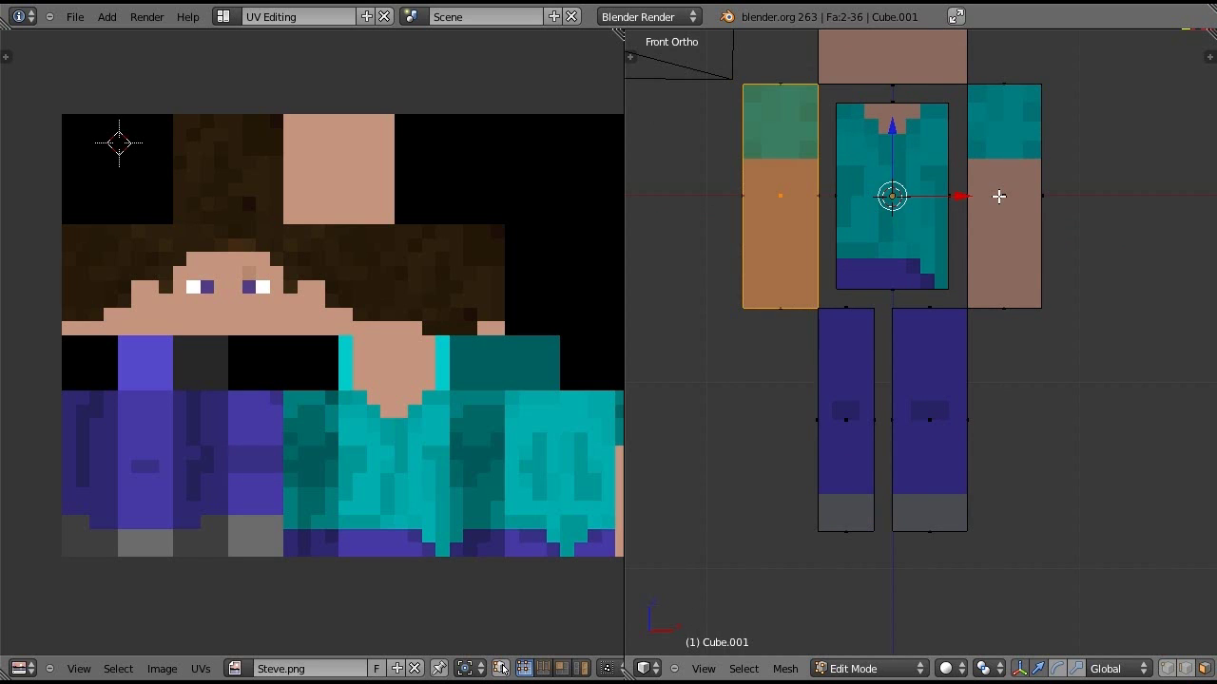
{"action": "middle_click_drag", "start_coordinate": [999, 196], "coordinate": [1063, 245]}
{"action": "right_click", "coordinate": [1015, 202]}
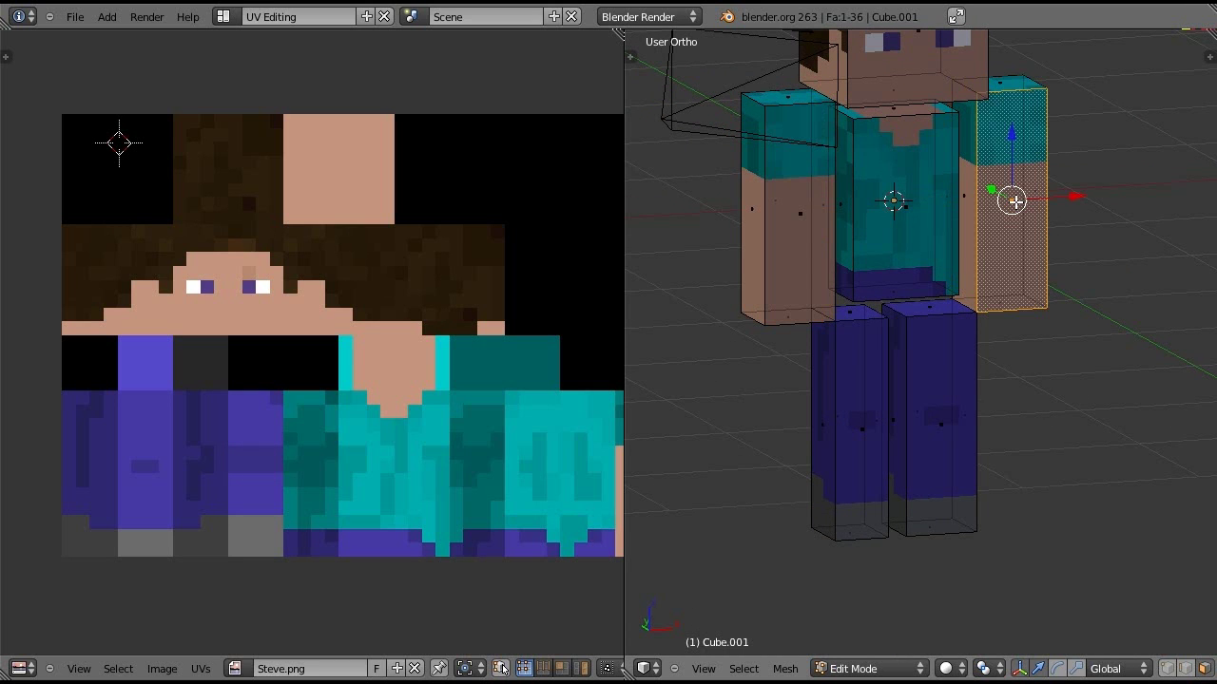
{"action": "right_click", "coordinate": [799, 212], "text": "shift"}
{"action": "scroll", "coordinate": [212, 346], "scroll_direction": "down", "scroll_amount": 1}
{"action": "scroll", "coordinate": [462, 427], "scroll_direction": "up", "scroll_amount": 1}
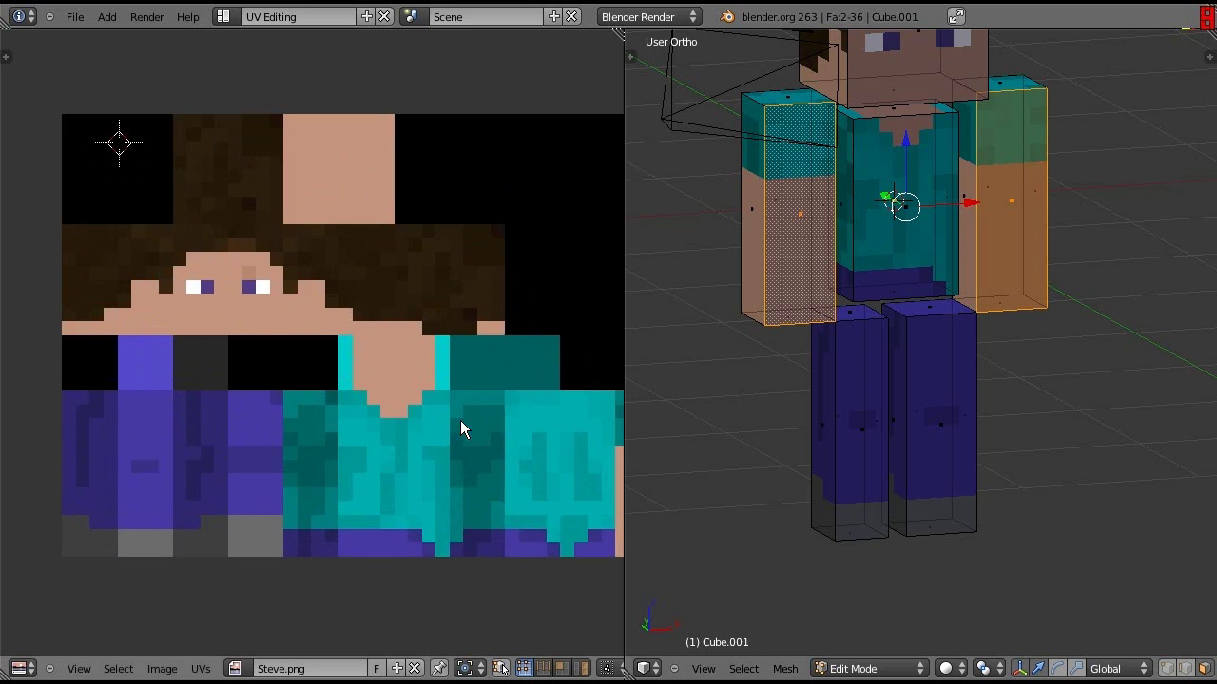
- Try enlarging the UVs shared by both arm fronts and moving each overlapping upper-right corner separately, and undo these changes
{"action": "middle_click_drag", "start_coordinate": [462, 427], "coordinate": [114, 310]}
{"action": "key", "text": "s"}
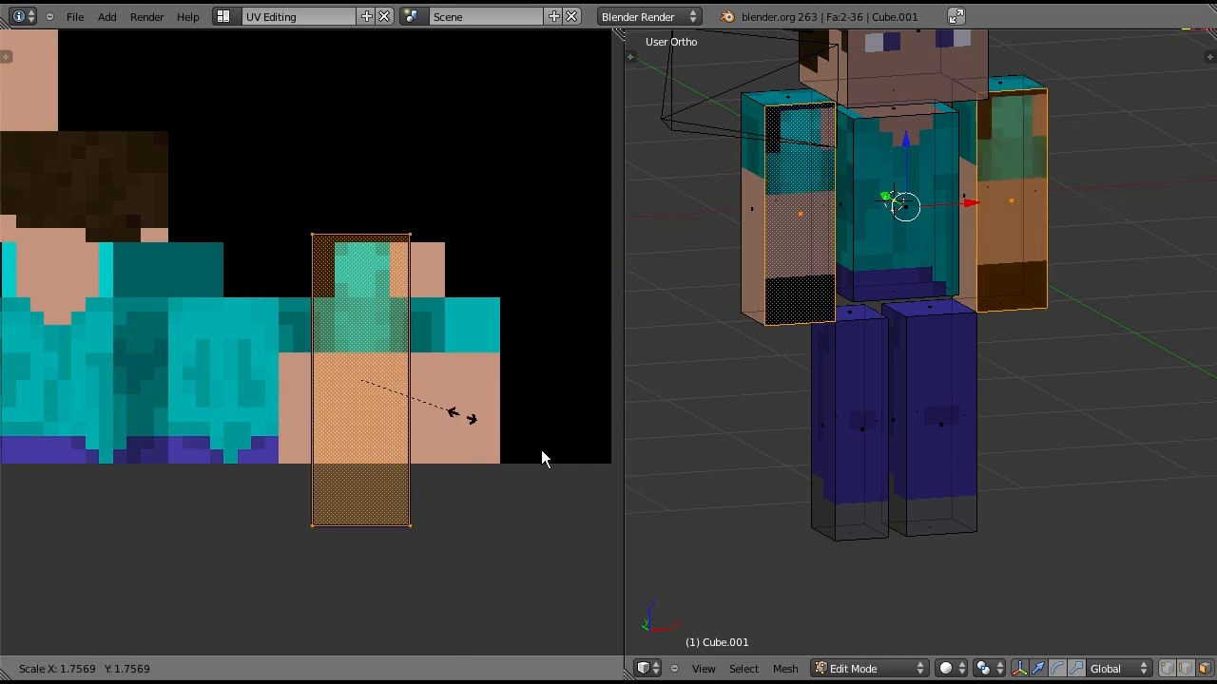
{"action": "left_click", "coordinate": [575, 461]}
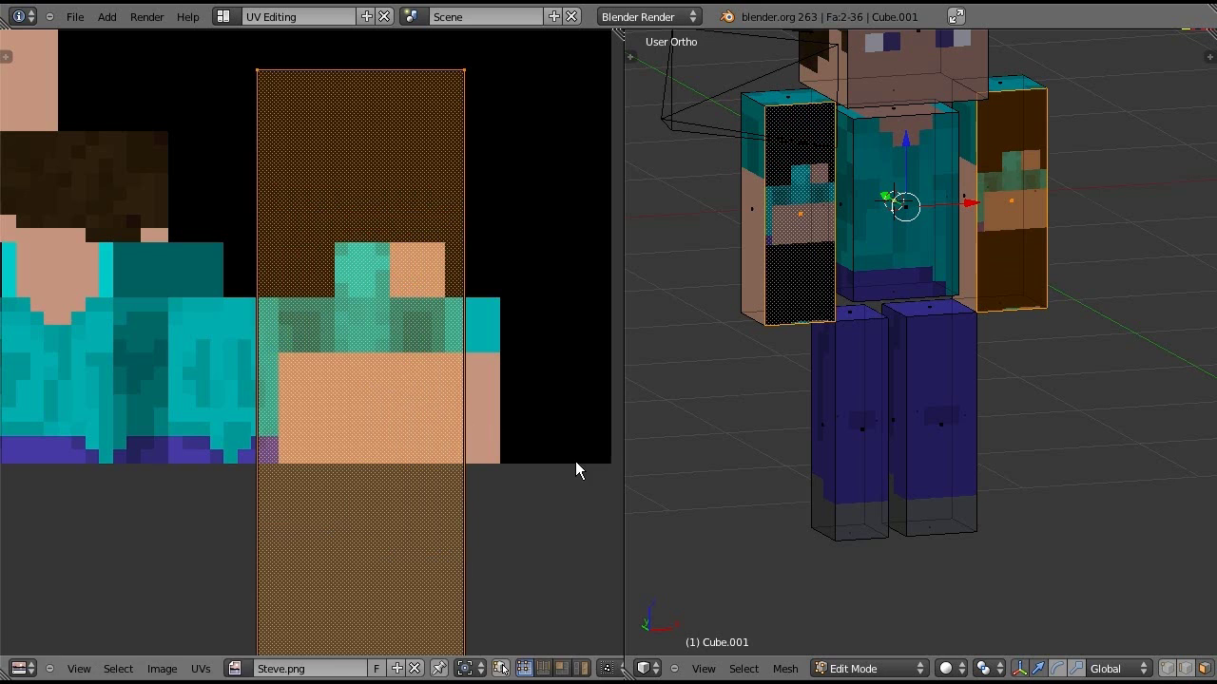
{"action": "right_click", "coordinate": [464, 69]}
{"action": "key", "text": "g"}
{"action": "left_click", "coordinate": [380, 344]}
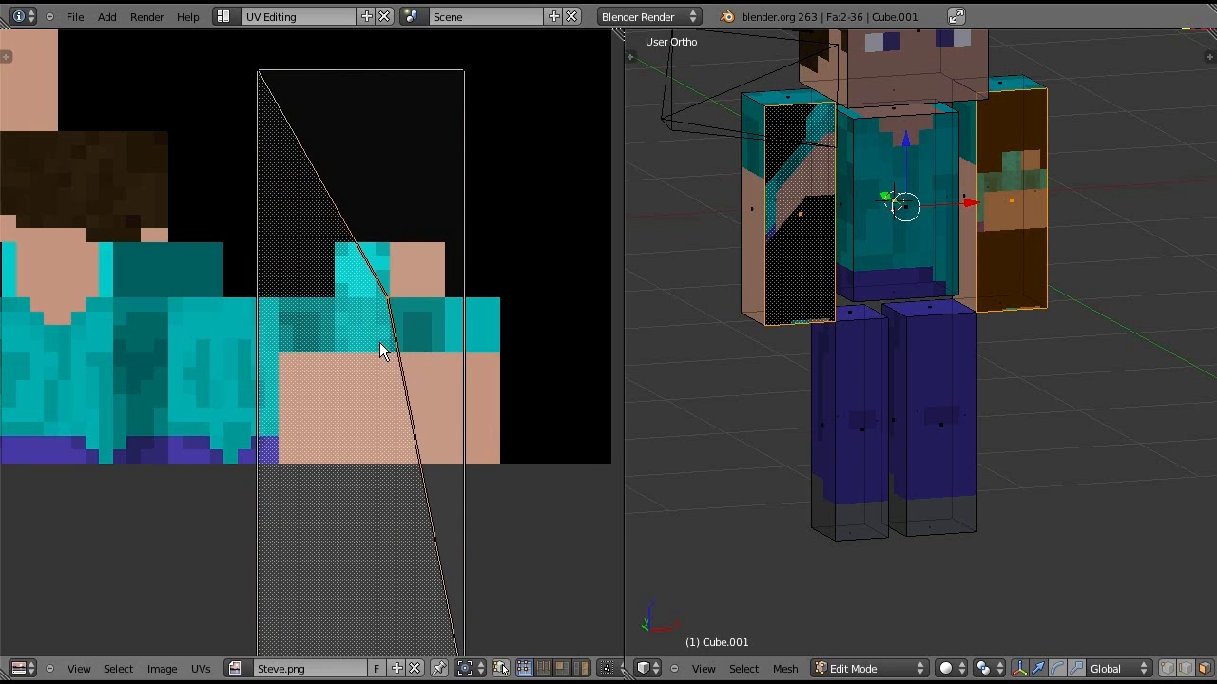
{"action": "key", "text": "g"}
{"action": "left_click", "coordinate": [365, 359]}
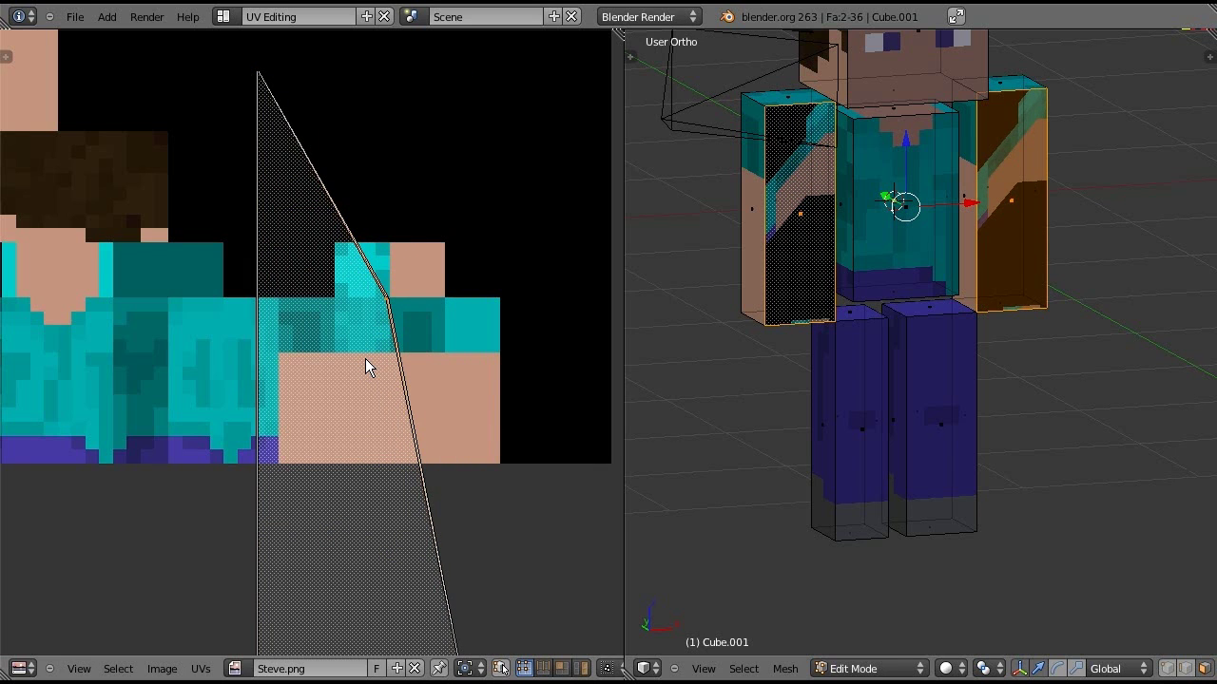
{"action": "key", "text": "ctrl+z"}
{"action": "key", "text": "ctrl+z"}
{"action": "key", "text": "ctrl+z"}
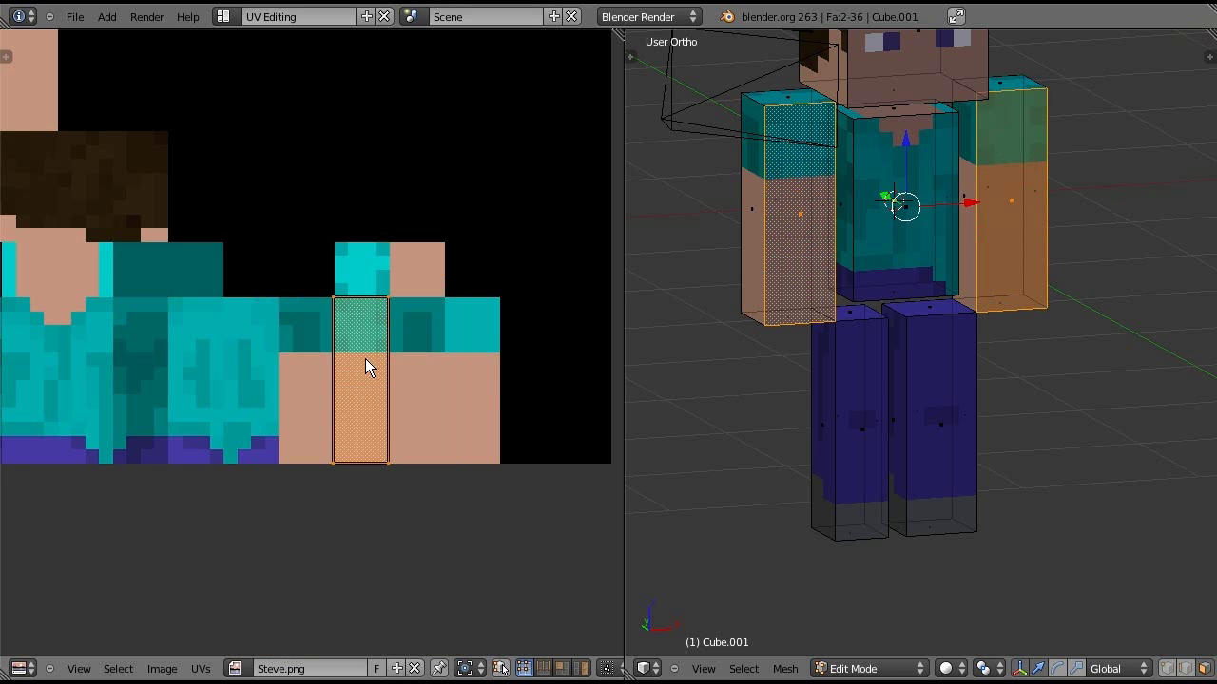
- In front view, move the inner side face of the character's right leg sideways until it meets the other leg
{"action": "middle_click_drag", "start_coordinate": [864, 413], "coordinate": [859, 319]}
{"action": "key", "text": "KP_1"}
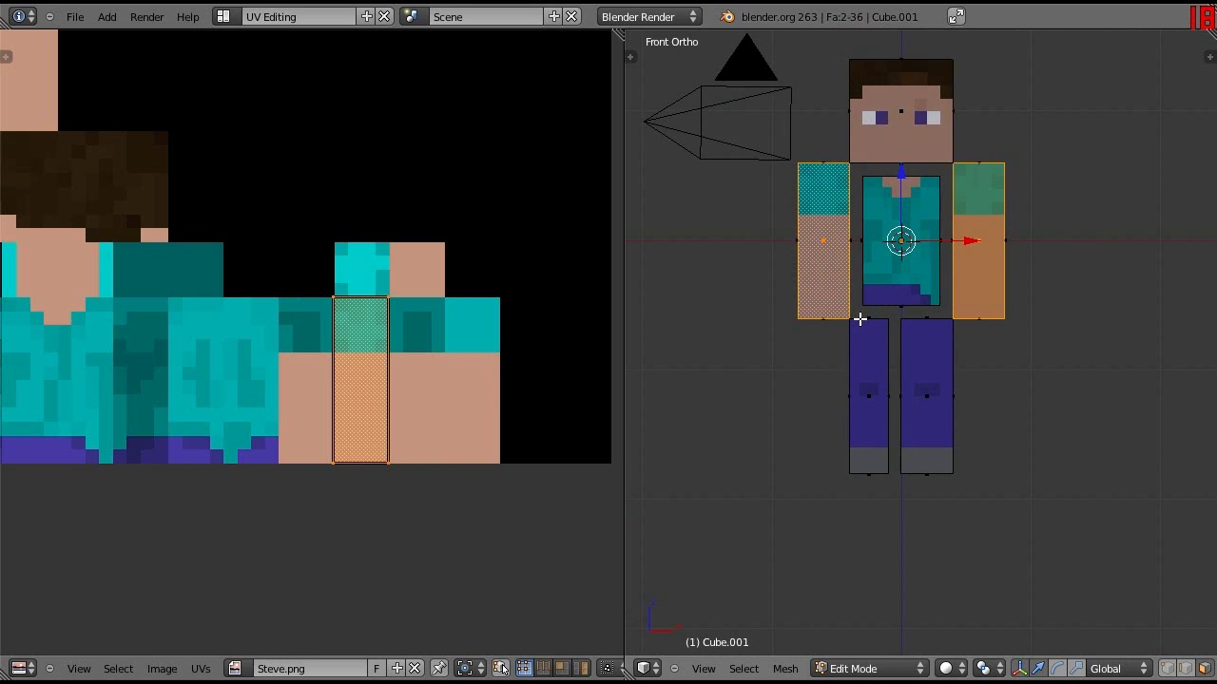
{"action": "scroll", "coordinate": [859, 320], "scroll_direction": "up", "scroll_amount": 4}
{"action": "scroll", "coordinate": [859, 317], "scroll_direction": "down", "scroll_amount": 2}
{"action": "middle_click_drag", "start_coordinate": [874, 342], "coordinate": [801, 240]}
{"action": "key", "text": "KP_1"}
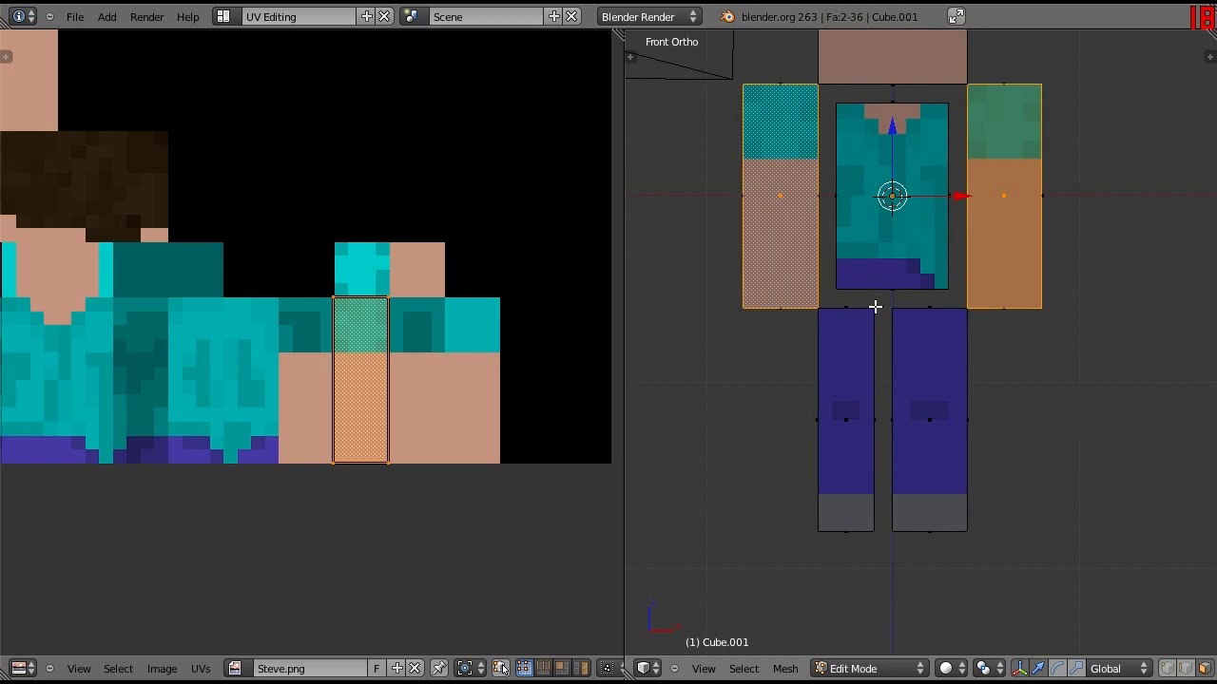
{"action": "right_click", "coordinate": [872, 418]}
{"action": "key", "text": "g"}
{"action": "left_click", "coordinate": [951, 424]}
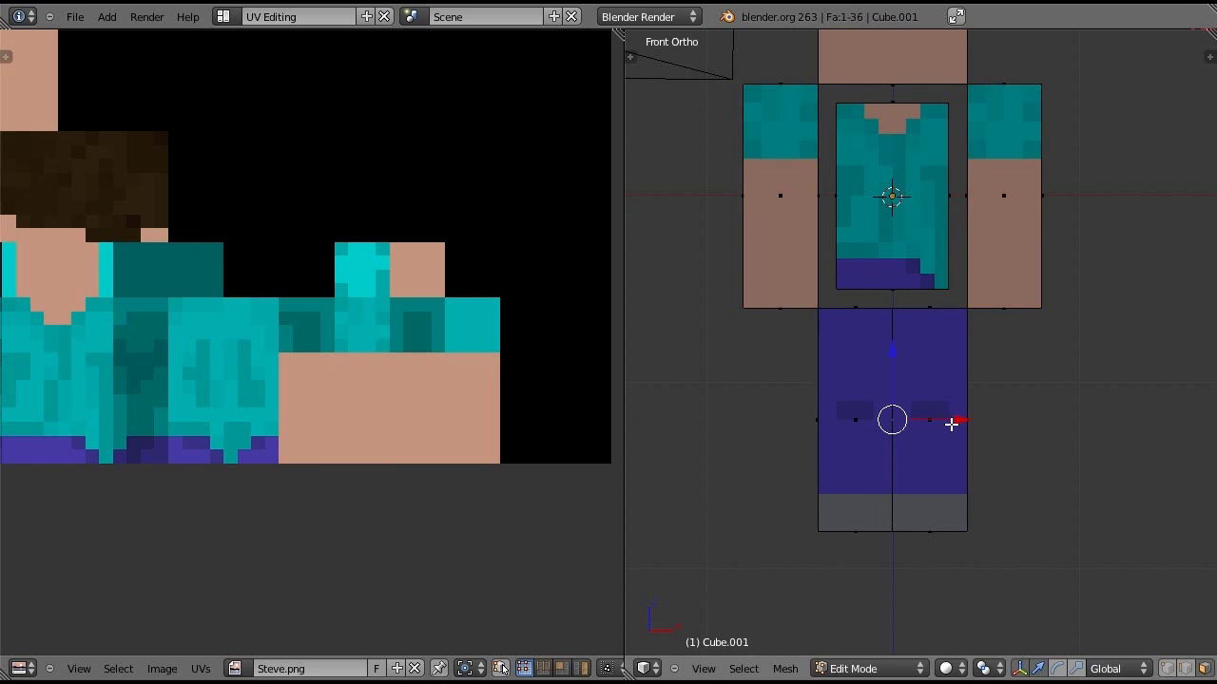
- Move the torso's bottom face down to the legs and its top face up to the head
{"action": "right_click", "coordinate": [891, 287]}
{"action": "key", "text": "g"}
{"action": "left_click", "coordinate": [890, 247]}
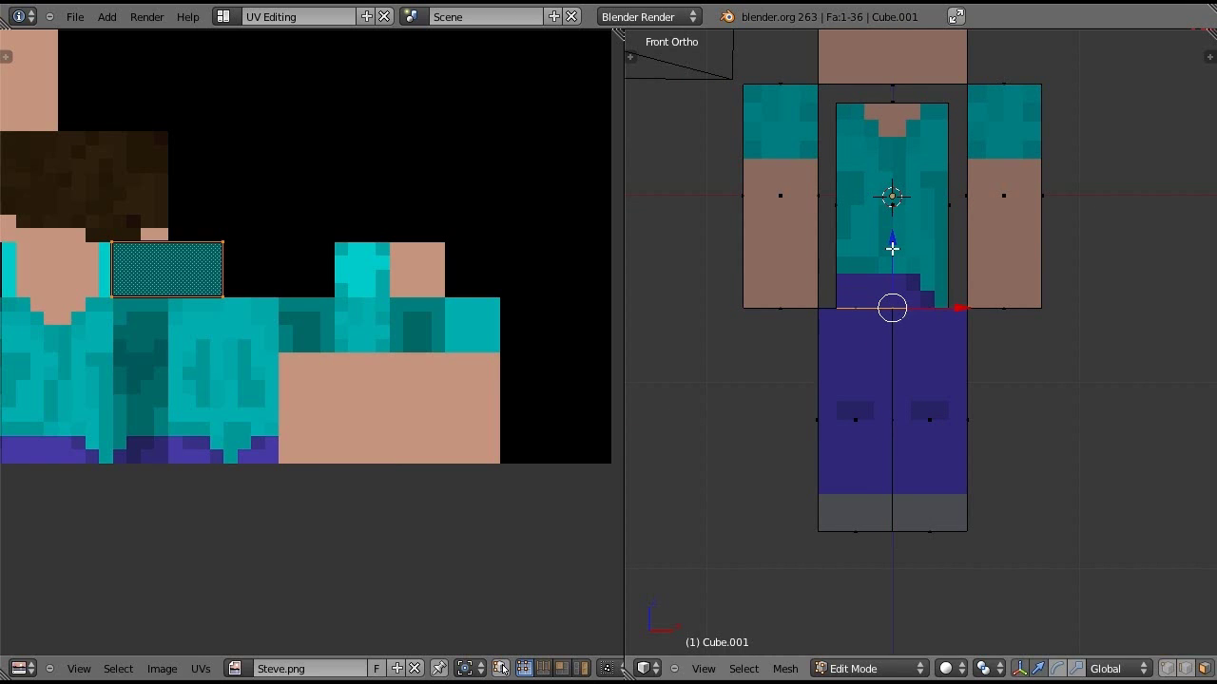
{"action": "right_click", "coordinate": [898, 103]}
{"action": "key", "text": "g"}
{"action": "left_click", "coordinate": [894, 84]}
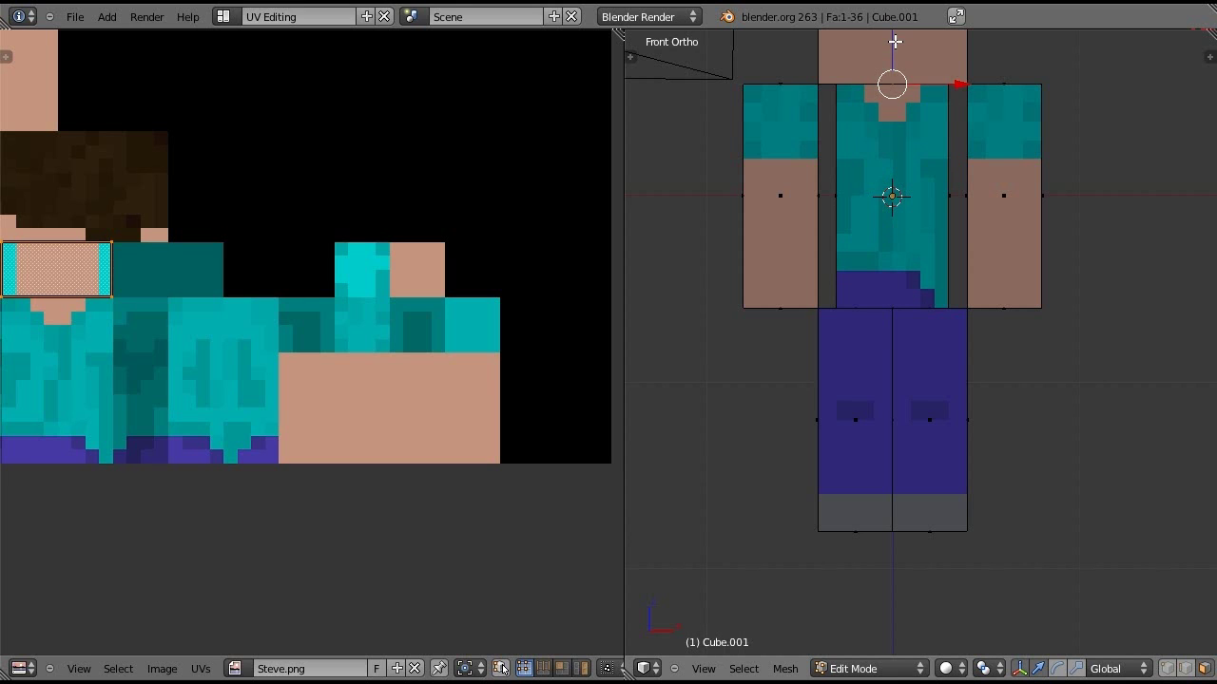
- Move both side faces of the torso outward until they meet the inner faces of the arms
{"action": "right_click", "coordinate": [830, 194]}
{"action": "key", "text": "g"}
{"action": "left_click", "coordinate": [812, 194]}
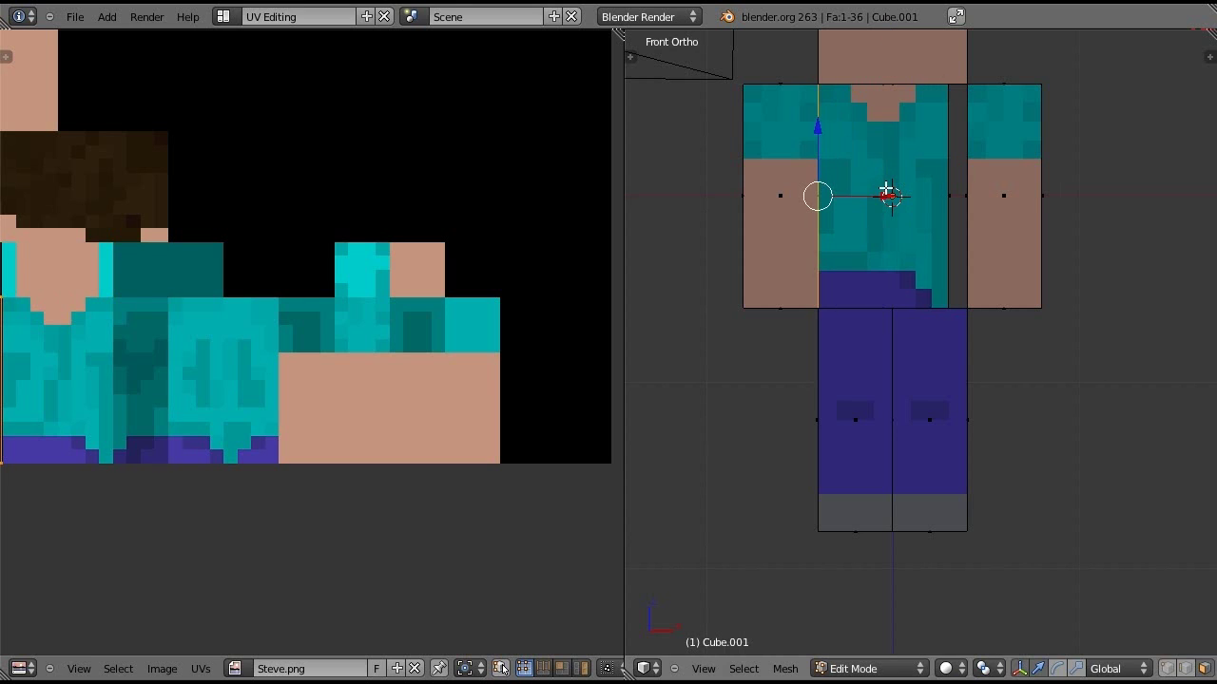
{"action": "right_click", "coordinate": [948, 196]}
{"action": "right_click", "coordinate": [982, 192]}
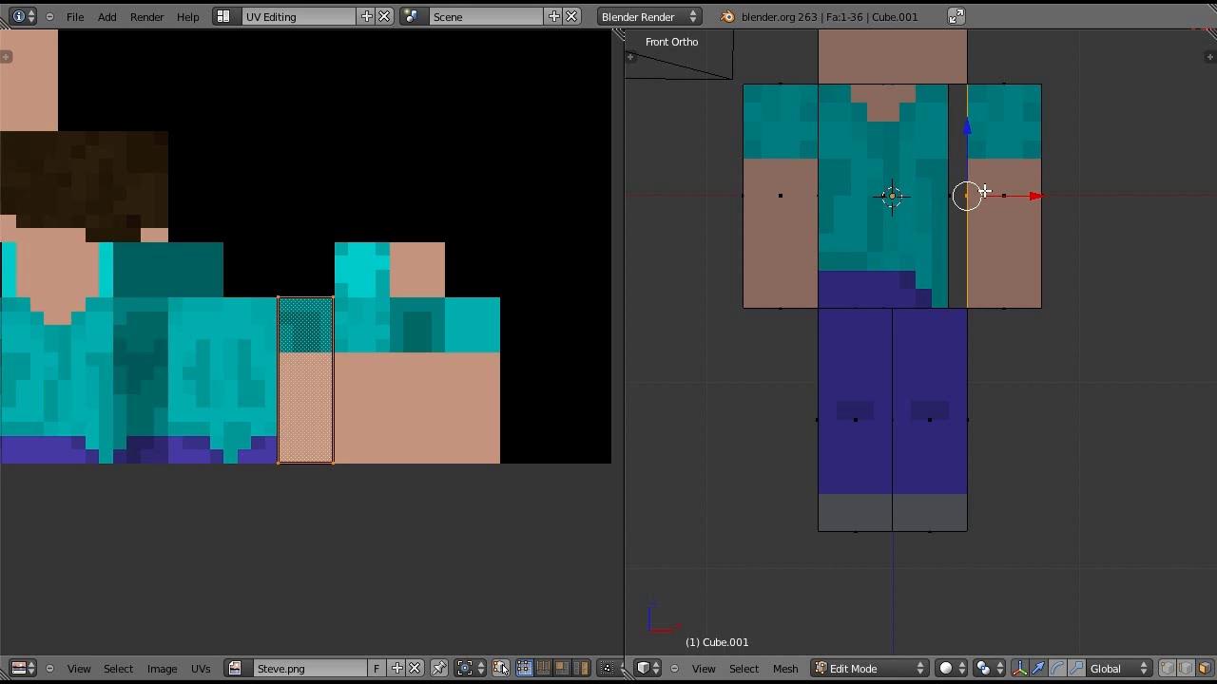
{"action": "right_click", "coordinate": [948, 196]}
{"action": "key", "text": "g"}
{"action": "left_click", "coordinate": [967, 196]}
{"action": "middle_click_drag", "start_coordinate": [967, 196], "coordinate": [1022, 189]}
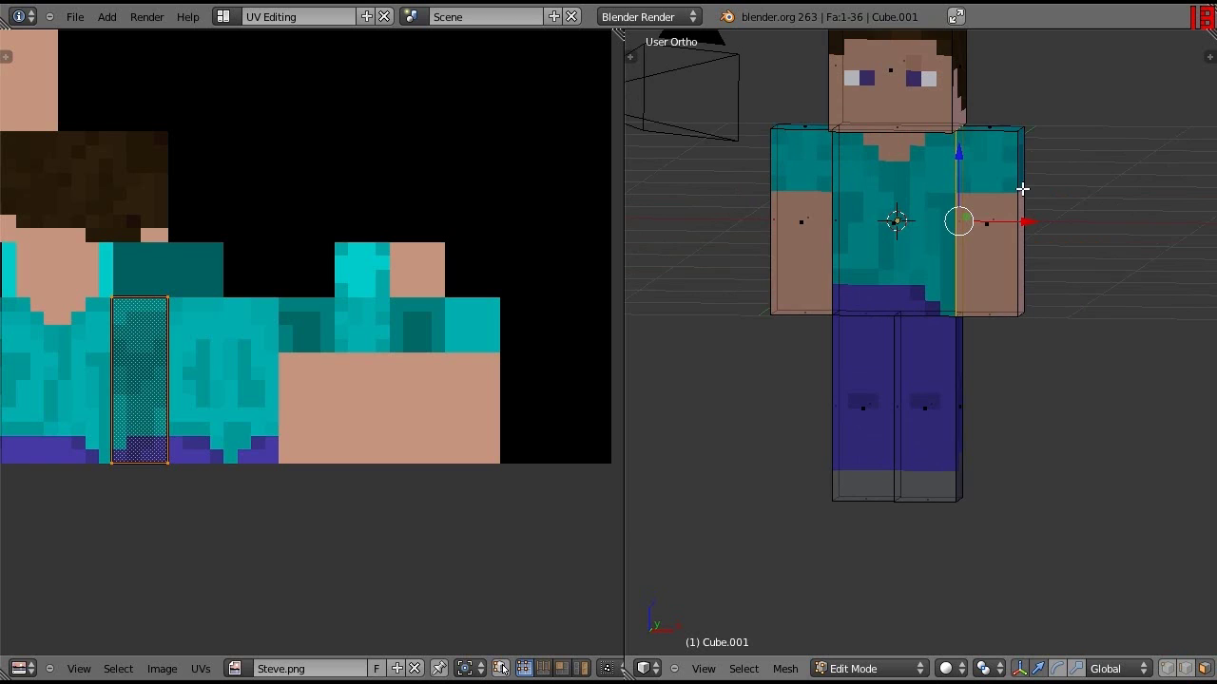
{"action": "key", "text": "KP_1"}
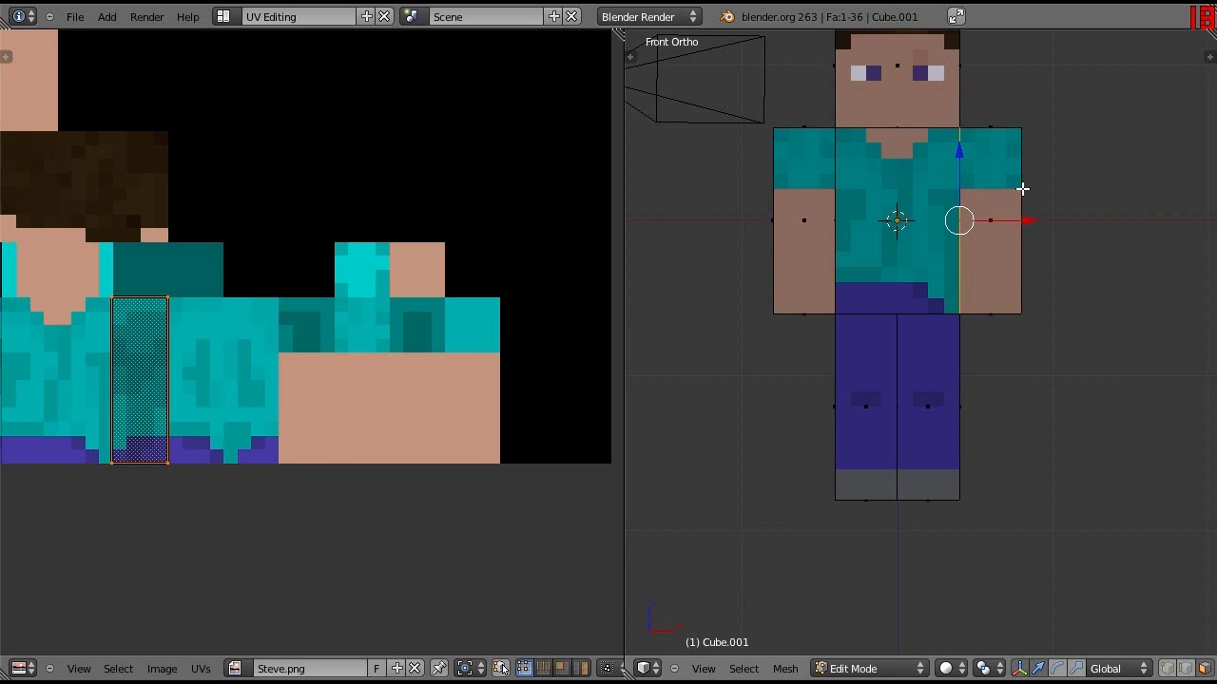
- Select all faces of the character, snap the selection to the grid, and return to Object Mode
{"action": "key", "text": "a"}
{"action": "key", "text": "a"}
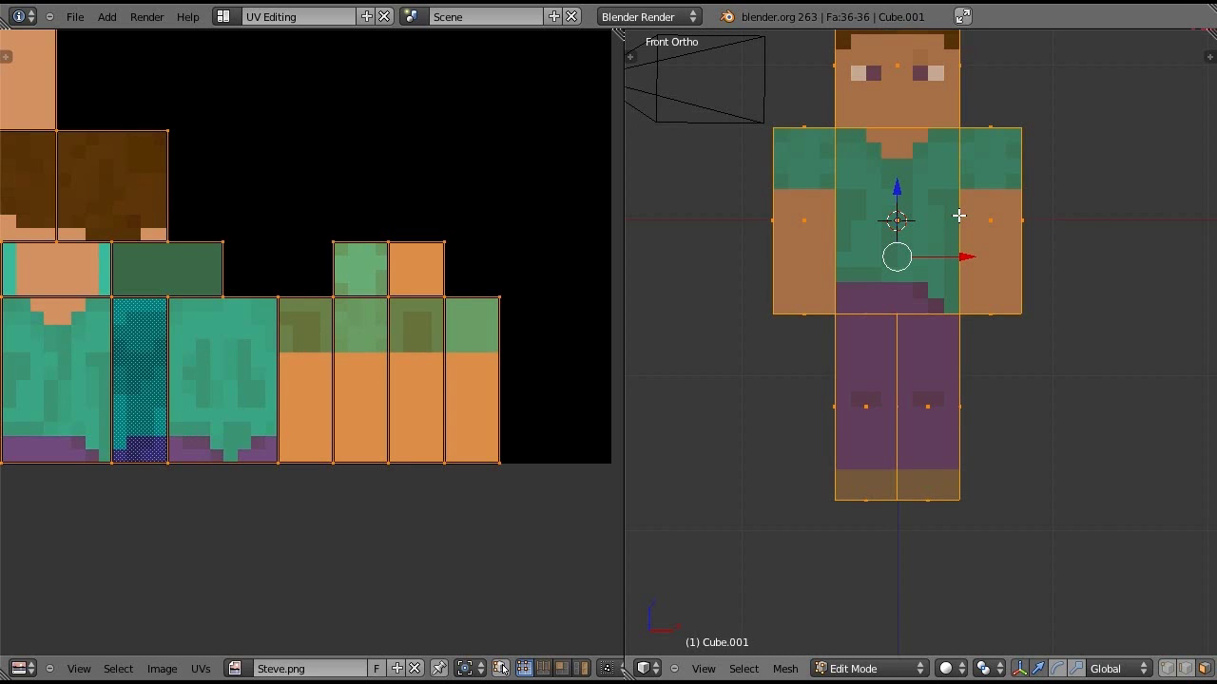
{"action": "key", "text": "shift+s"}
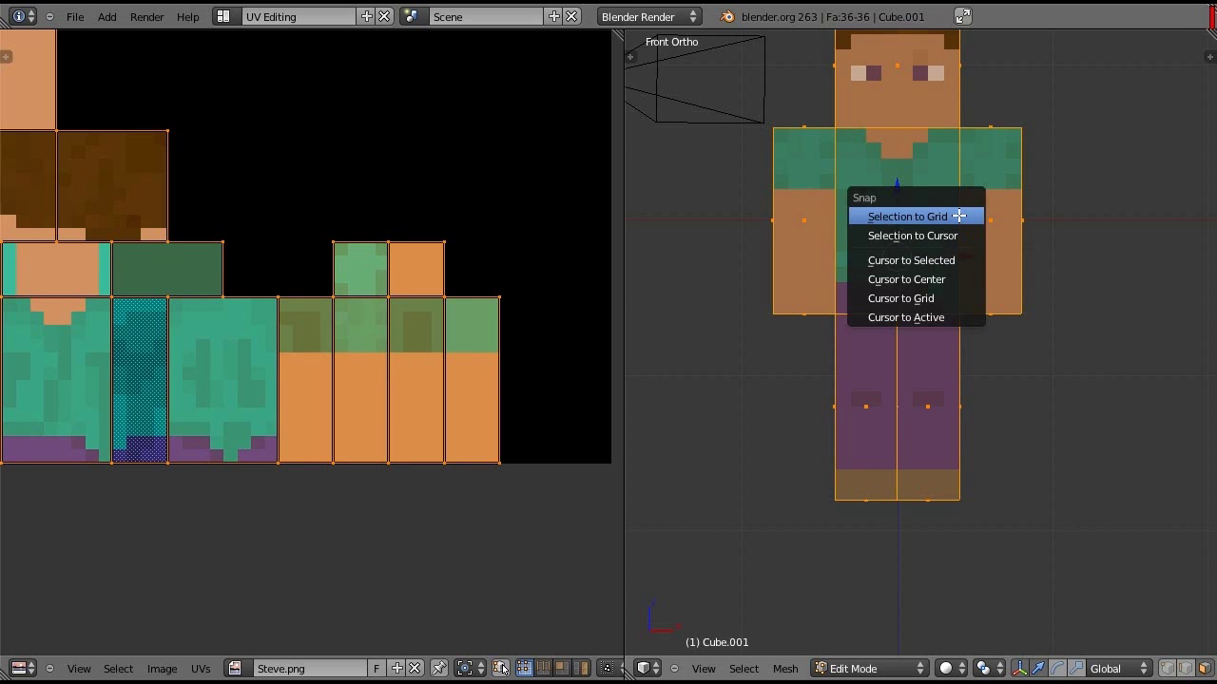
{"action": "left_click", "coordinate": [958, 216]}
{"action": "scroll", "coordinate": [958, 216], "scroll_direction": "down", "scroll_amount": 6}
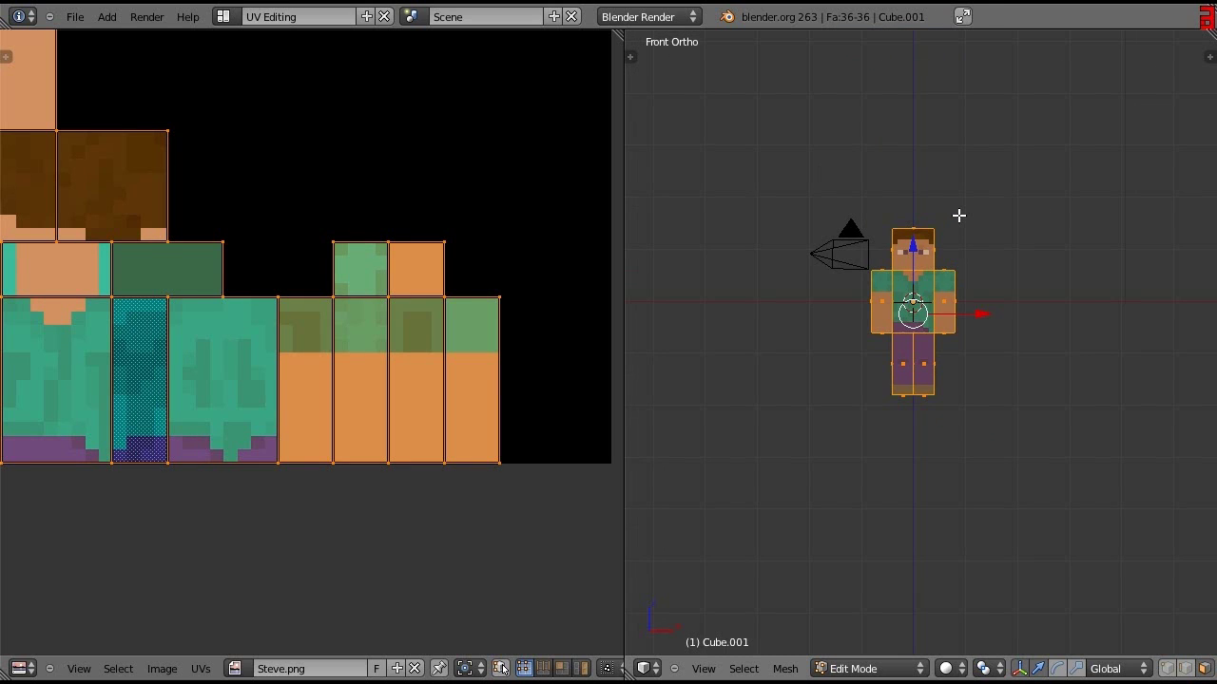
{"action": "scroll", "coordinate": [958, 216], "scroll_direction": "up", "scroll_amount": 5}
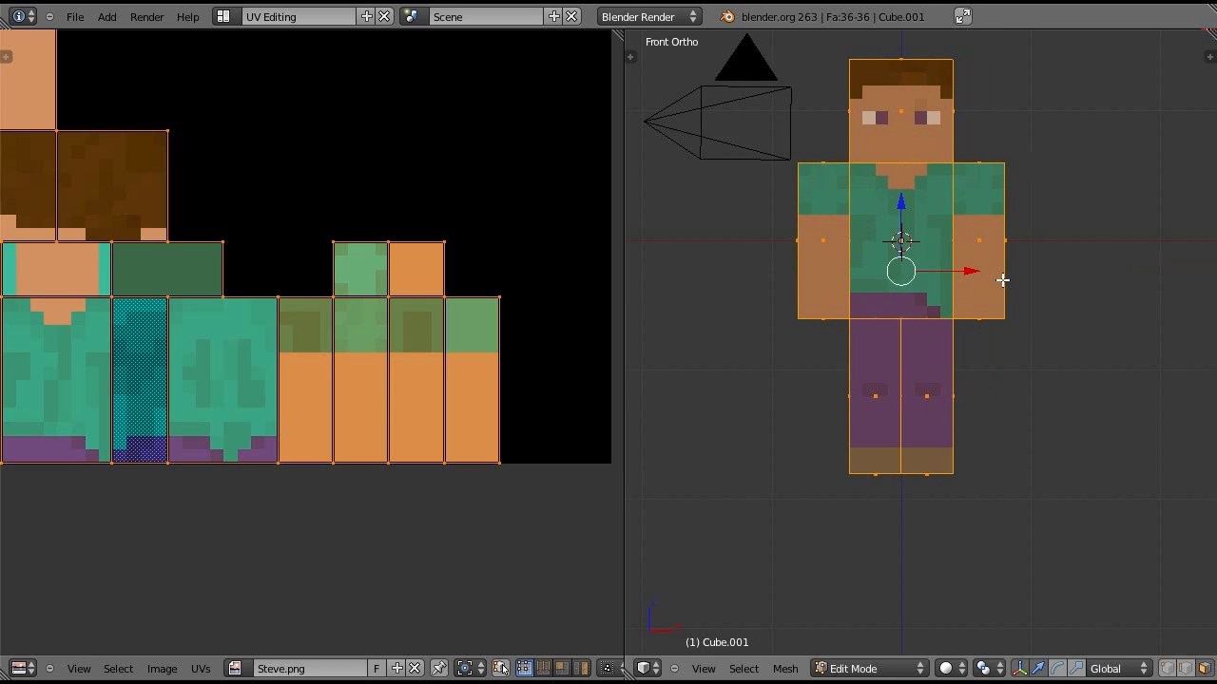
{"action": "key", "text": "Tab"}
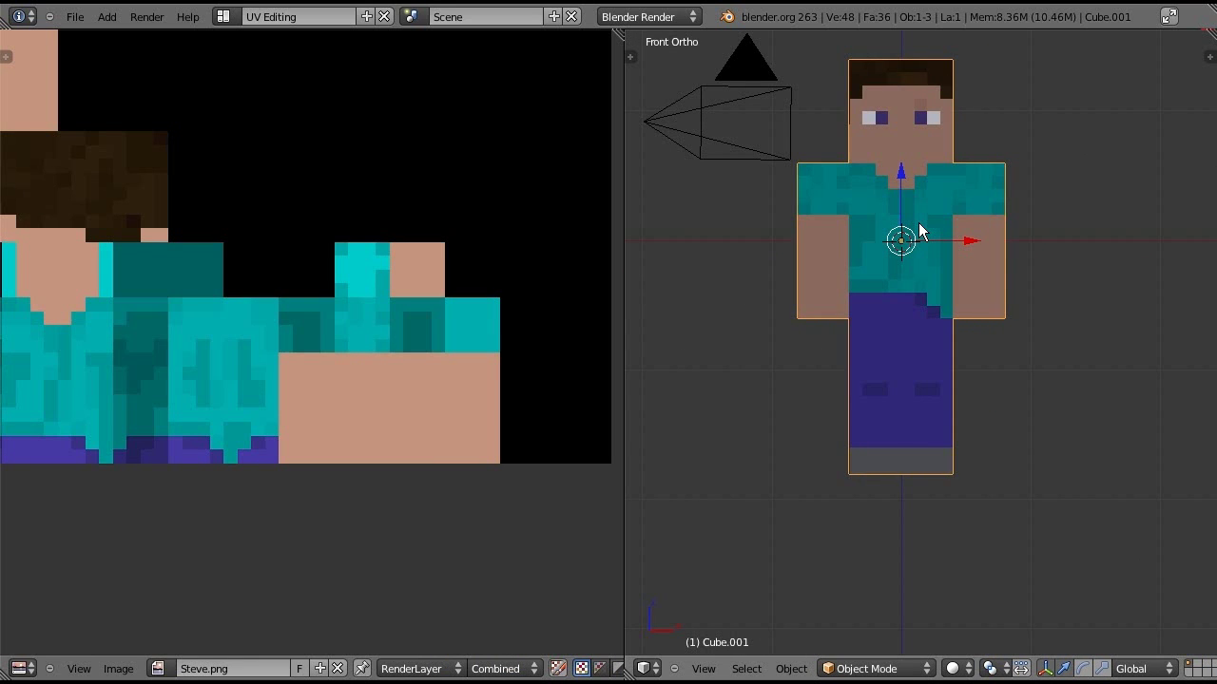
- In camera view, pull the camera back along its local Z axis and shift it to frame the whole character
{"action": "key", "text": "KP_0"}
{"action": "scroll", "coordinate": [938, 313], "scroll_direction": "up", "scroll_amount": 6}
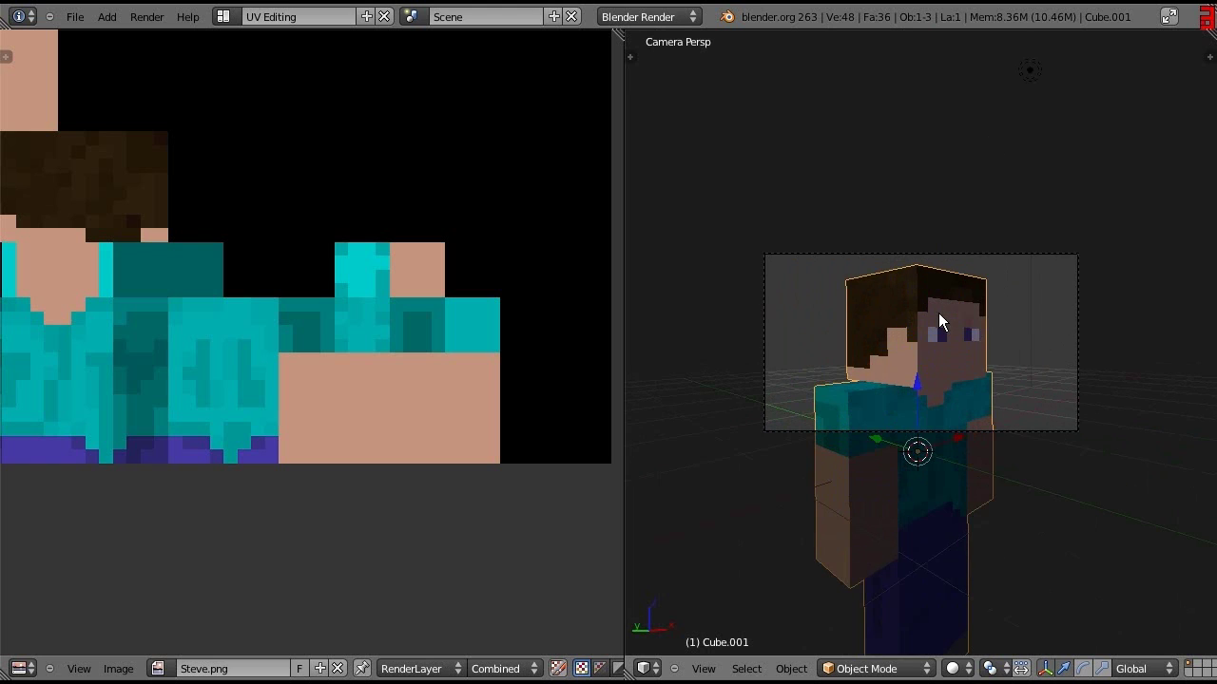
{"action": "right_click", "coordinate": [894, 256]}
{"action": "key", "text": "g"}
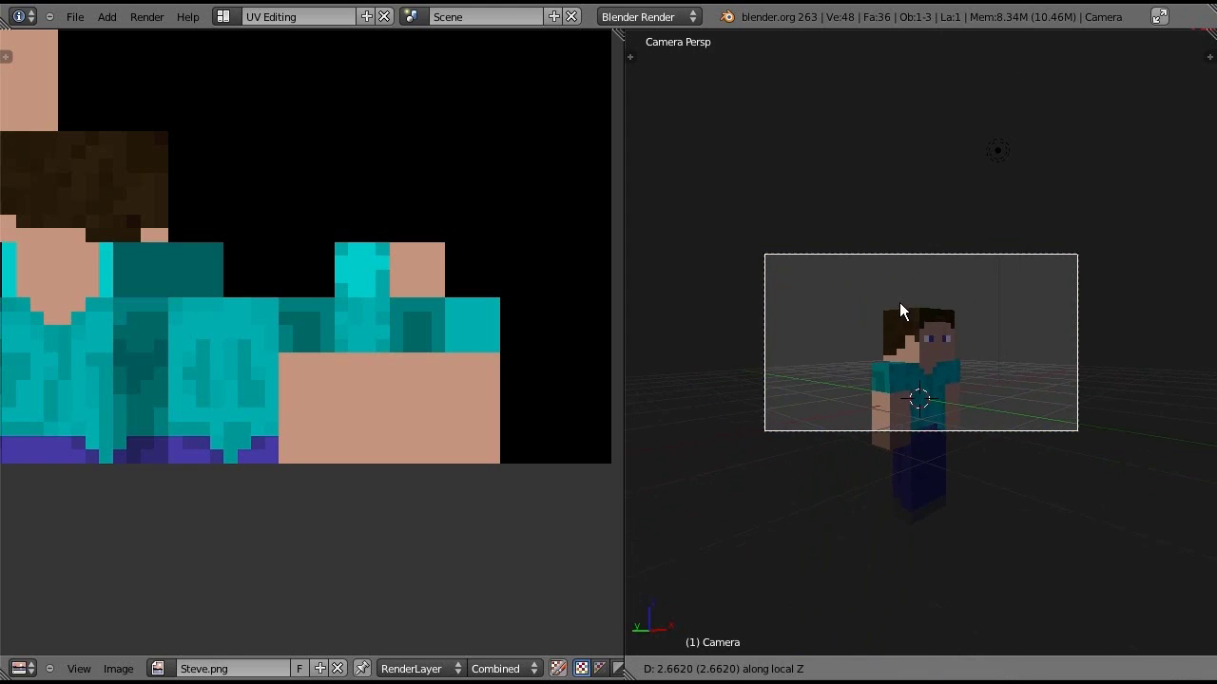
{"action": "left_click", "coordinate": [913, 306]}
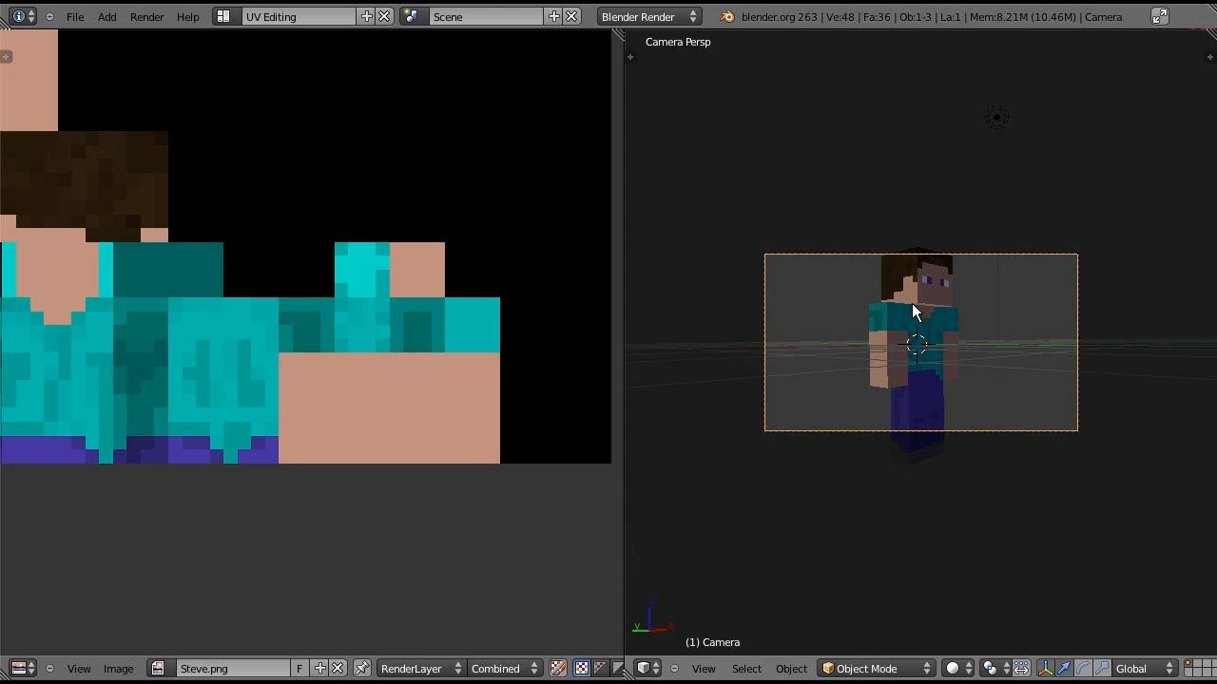
{"action": "key", "text": "g"}
{"action": "left_click", "coordinate": [871, 295]}
{"action": "key", "text": "g"}
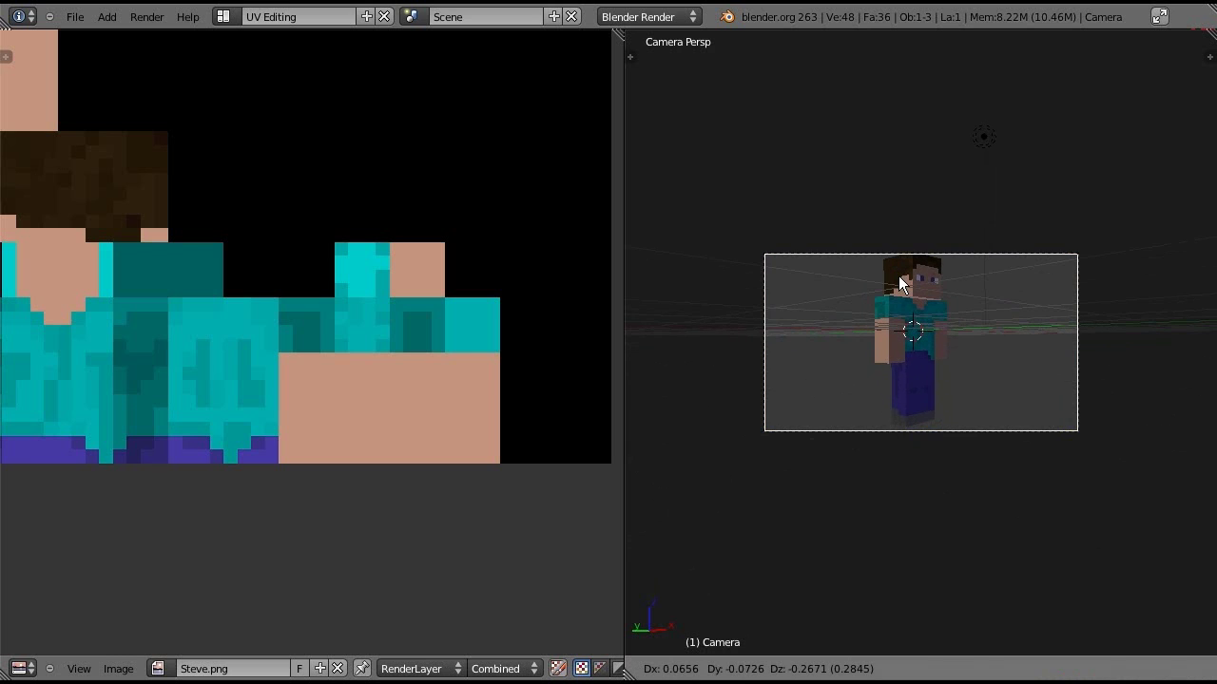
{"action": "left_click", "coordinate": [896, 272]}
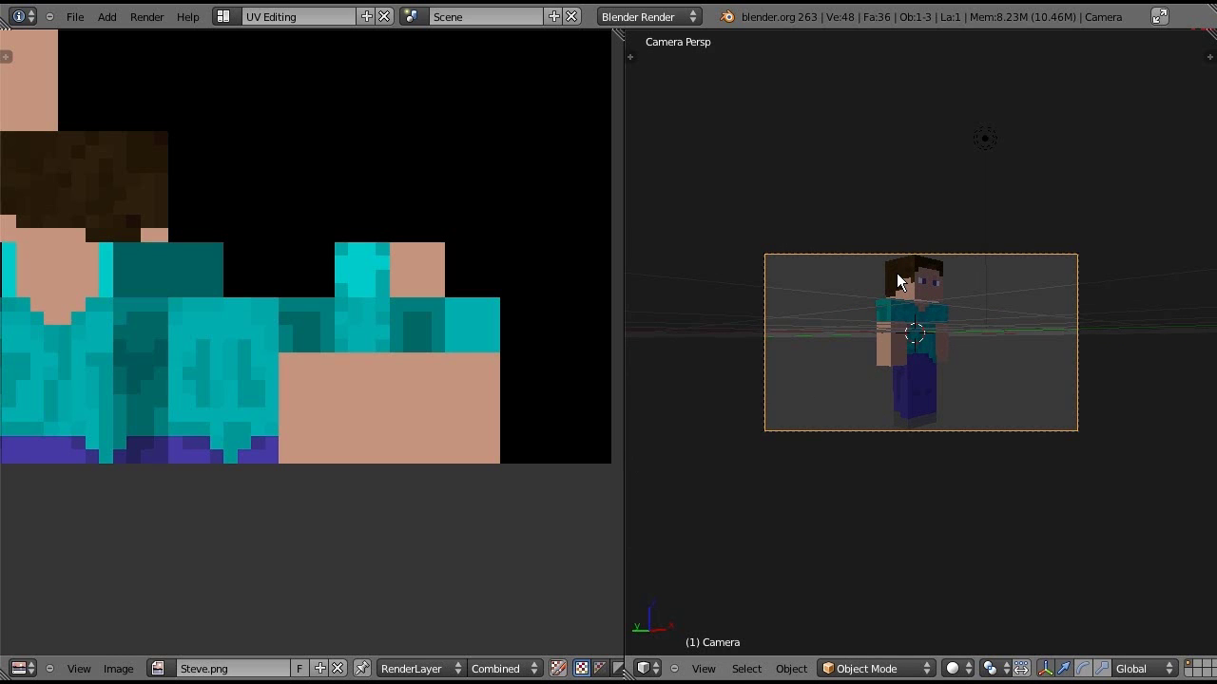
- Switch to the Default screen layout
{"action": "key", "text": "ctrl+Right"}
{"action": "key", "text": "ctrl+Right"}
{"action": "key", "text": "ctrl+Right"}
{"action": "key", "text": "ctrl+Right"}
{"action": "key", "text": "ctrl+Right"}
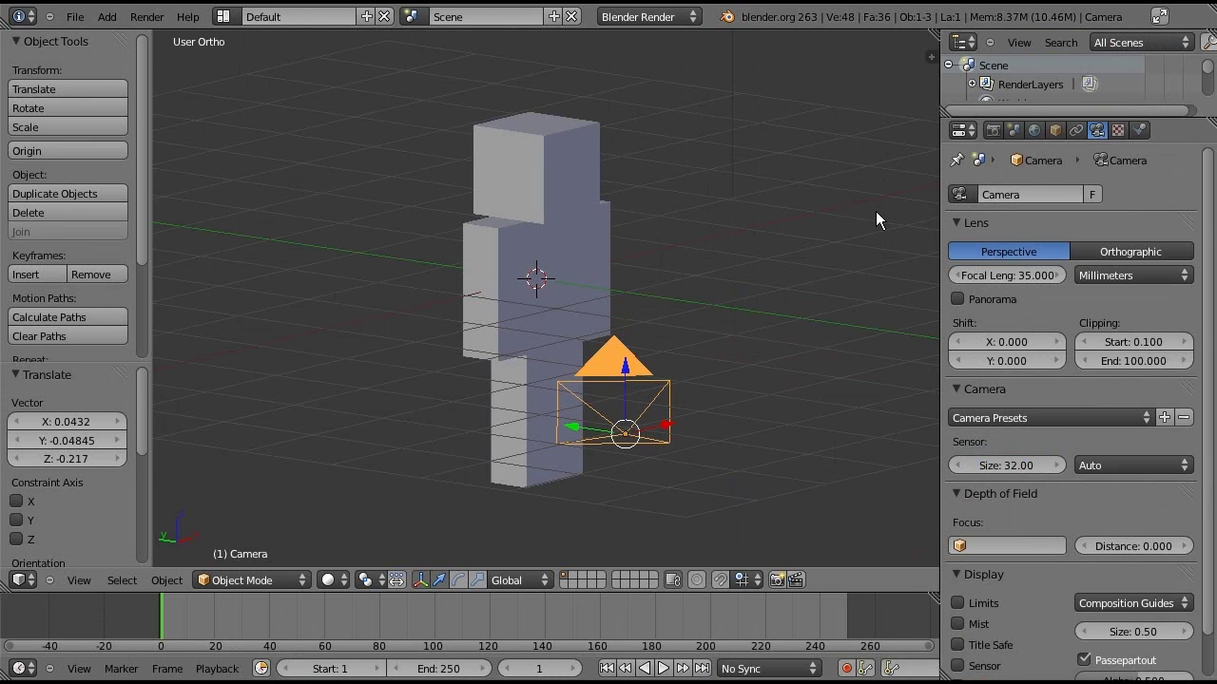
- Enable textured solid display in the 3D view and bring up the World settings
{"action": "scroll", "coordinate": [681, 326], "scroll_direction": "up", "scroll_amount": 3}
{"action": "scroll", "coordinate": [680, 314], "scroll_direction": "down", "scroll_amount": 3}
{"action": "middle_click_drag", "start_coordinate": [689, 344], "coordinate": [629, 297]}
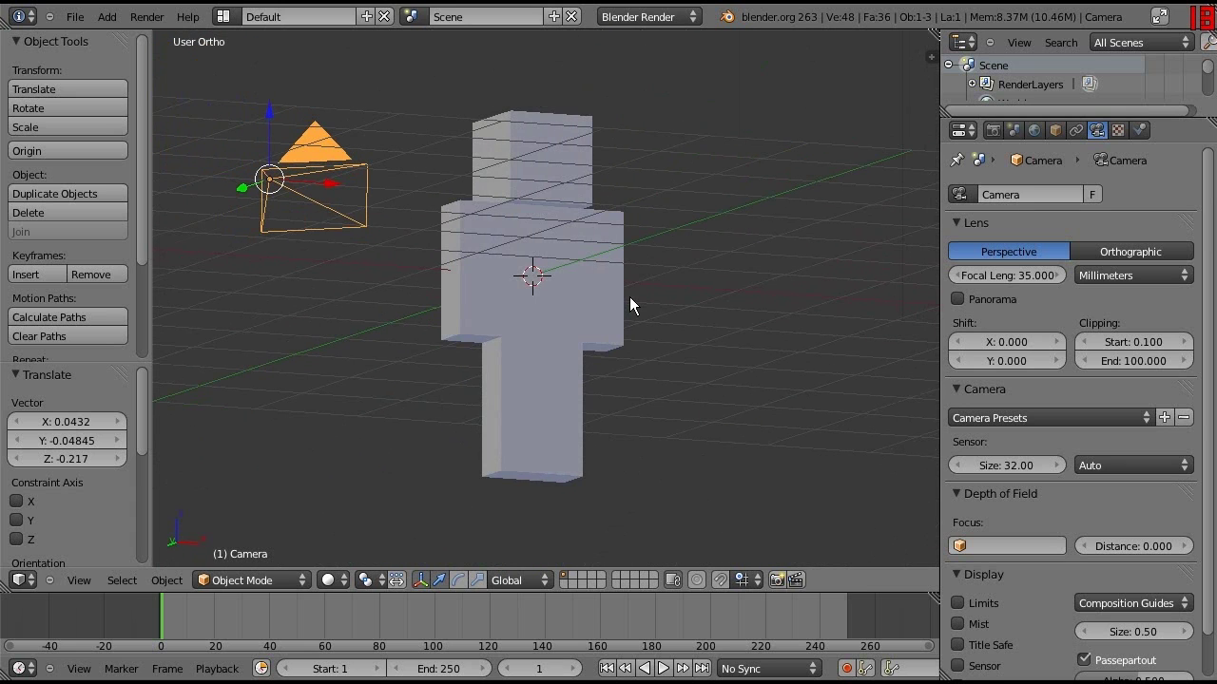
{"action": "key", "text": "n"}
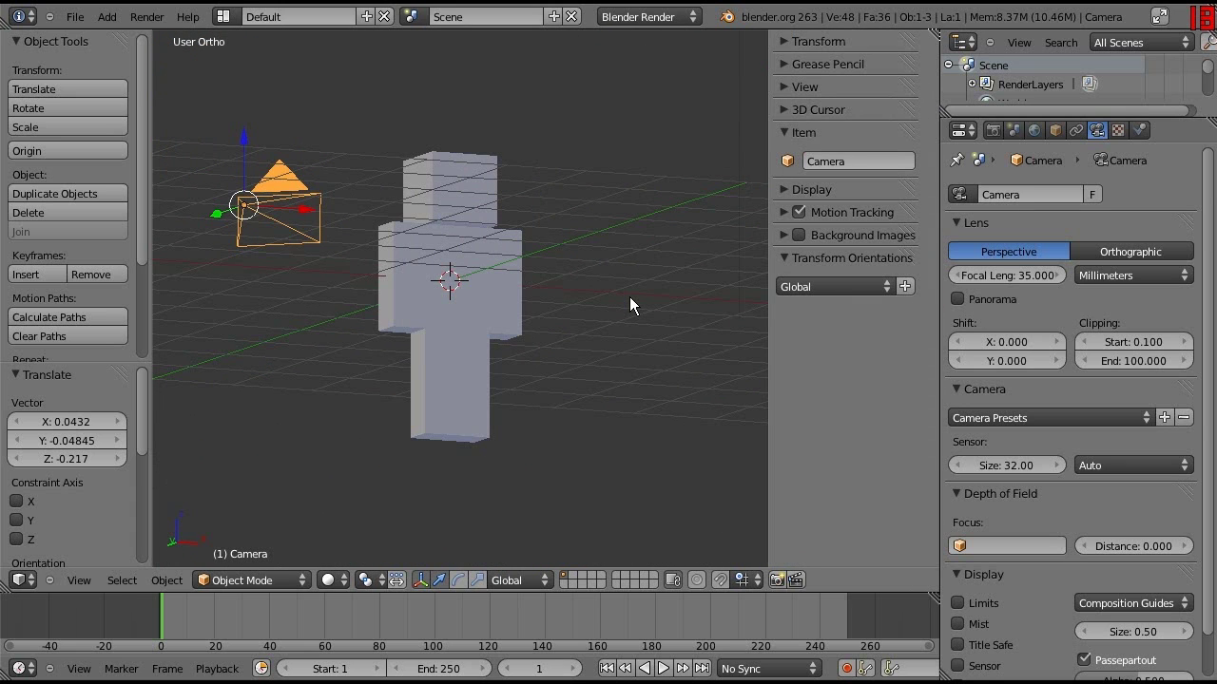
{"action": "left_click", "coordinate": [781, 189]}
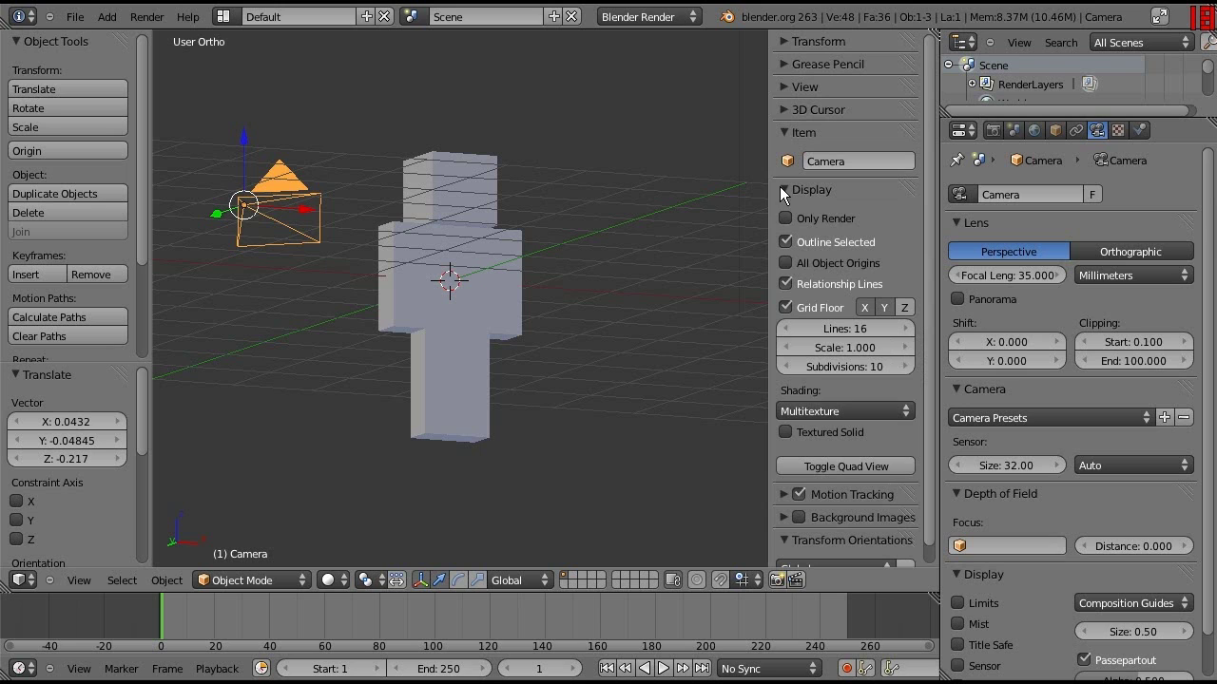
{"action": "left_click", "coordinate": [786, 439]}
{"action": "scroll", "coordinate": [435, 311], "scroll_direction": "up", "scroll_amount": 3}
{"action": "middle_click_drag", "start_coordinate": [436, 312], "coordinate": [549, 264]}
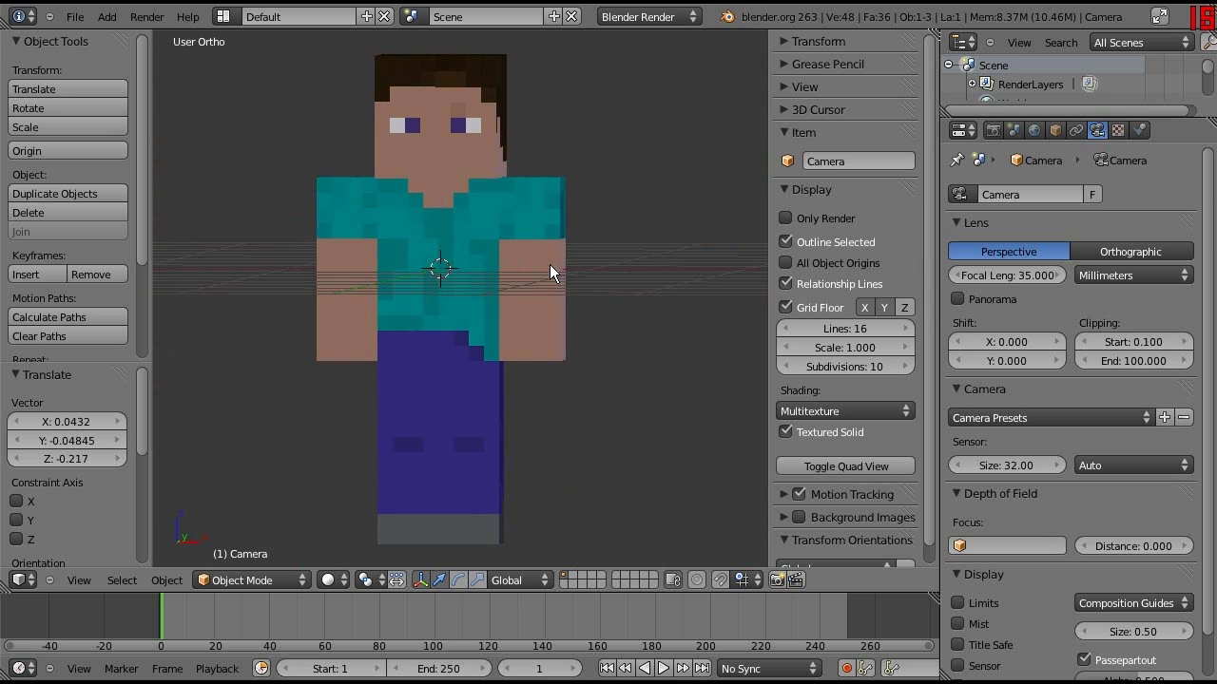
{"action": "left_click", "coordinate": [1034, 130]}
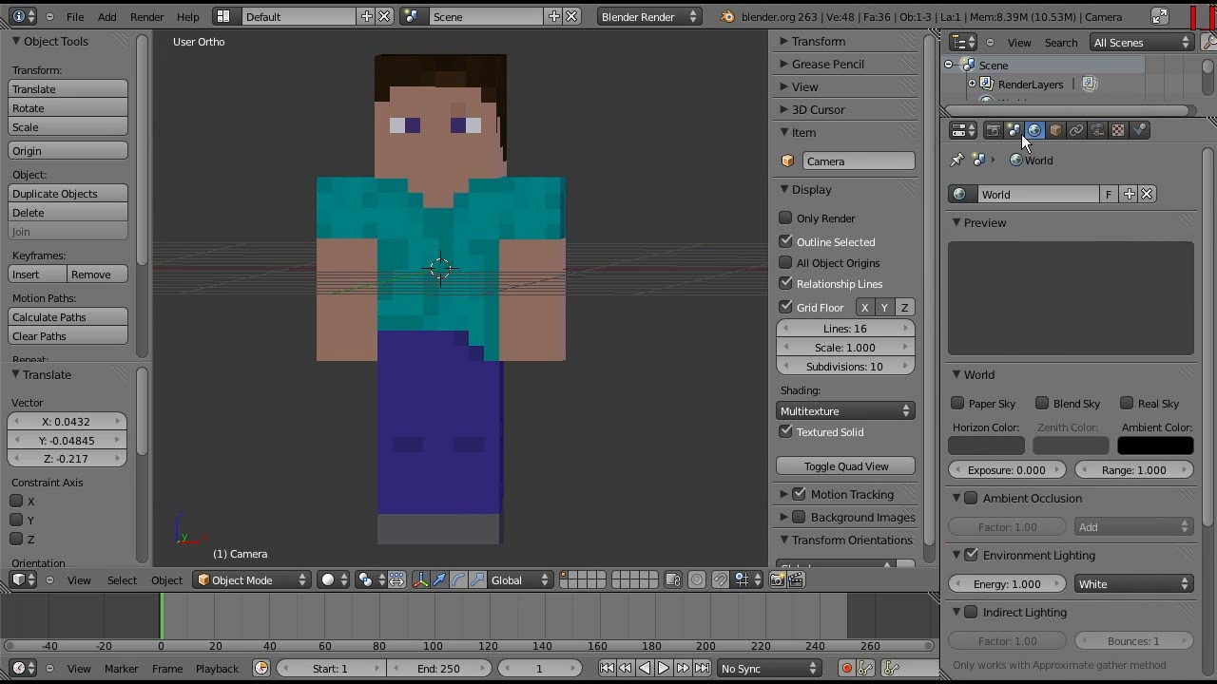
{"action": "scroll", "coordinate": [418, 262], "scroll_direction": "down", "scroll_amount": 3}
{"action": "middle_click_drag", "start_coordinate": [418, 261], "coordinate": [541, 309]}
{"action": "scroll", "coordinate": [522, 306], "scroll_direction": "down", "scroll_amount": 1}
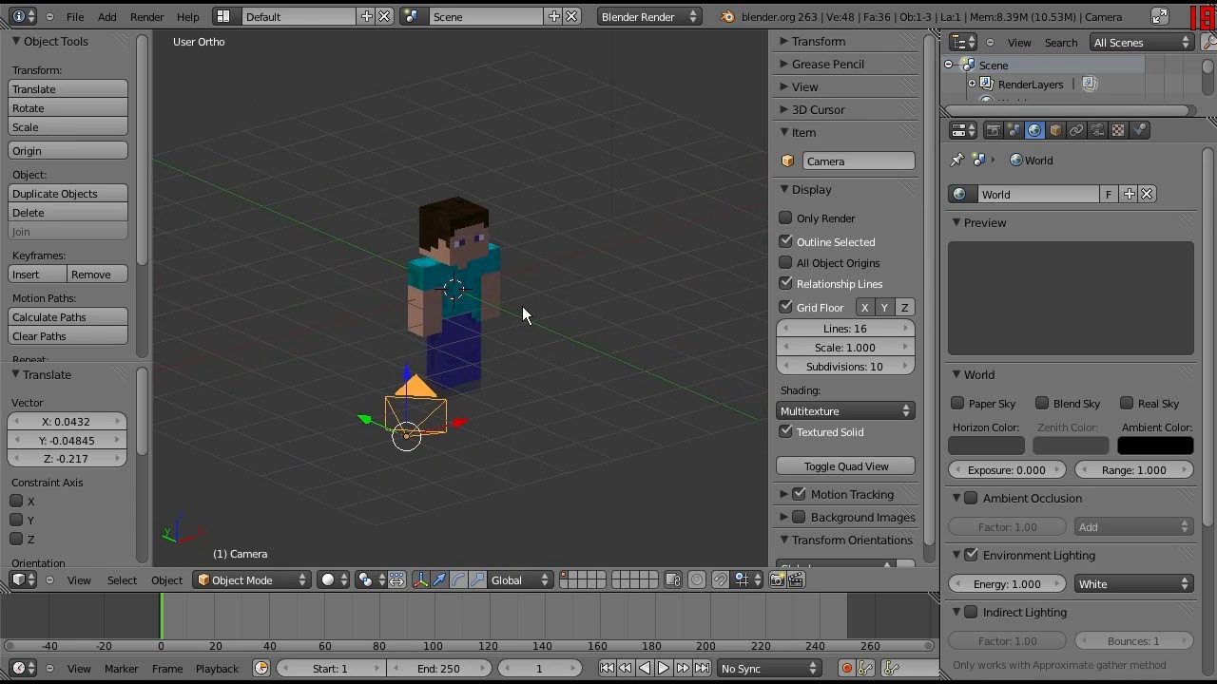
{"action": "scroll", "coordinate": [532, 297], "scroll_direction": "down", "scroll_amount": 2}
{"action": "right_click", "coordinate": [547, 56]}
{"action": "key", "text": "g"}
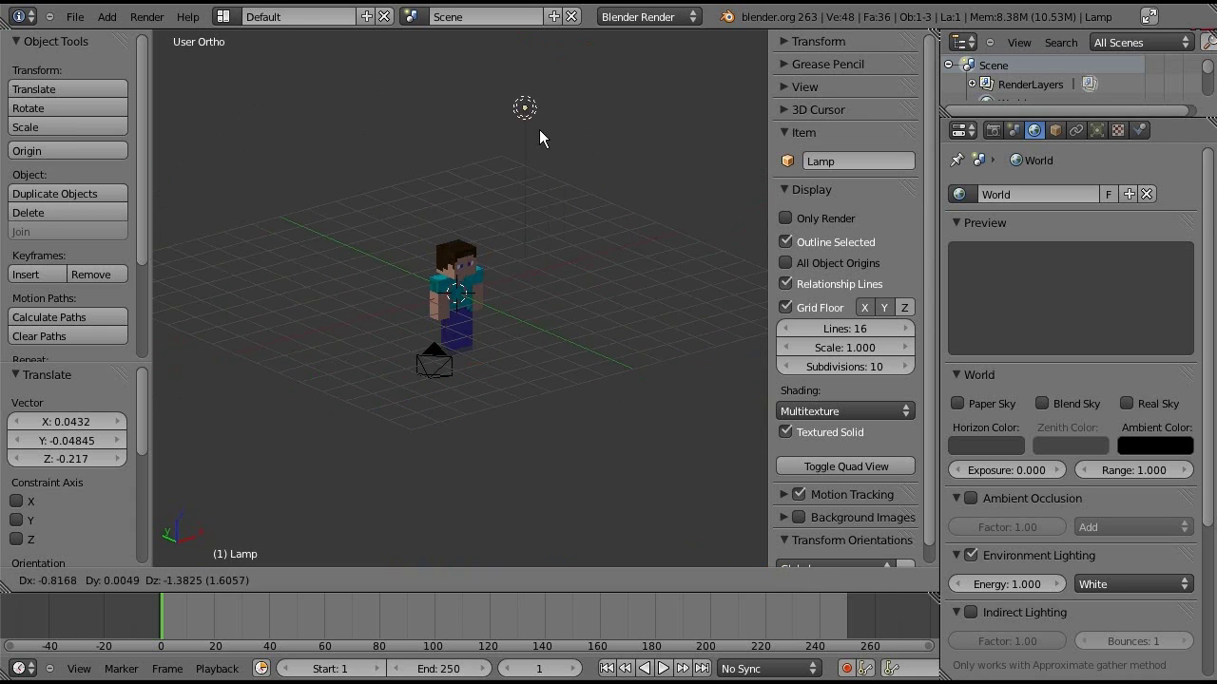
{"action": "right_click", "coordinate": [432, 77]}
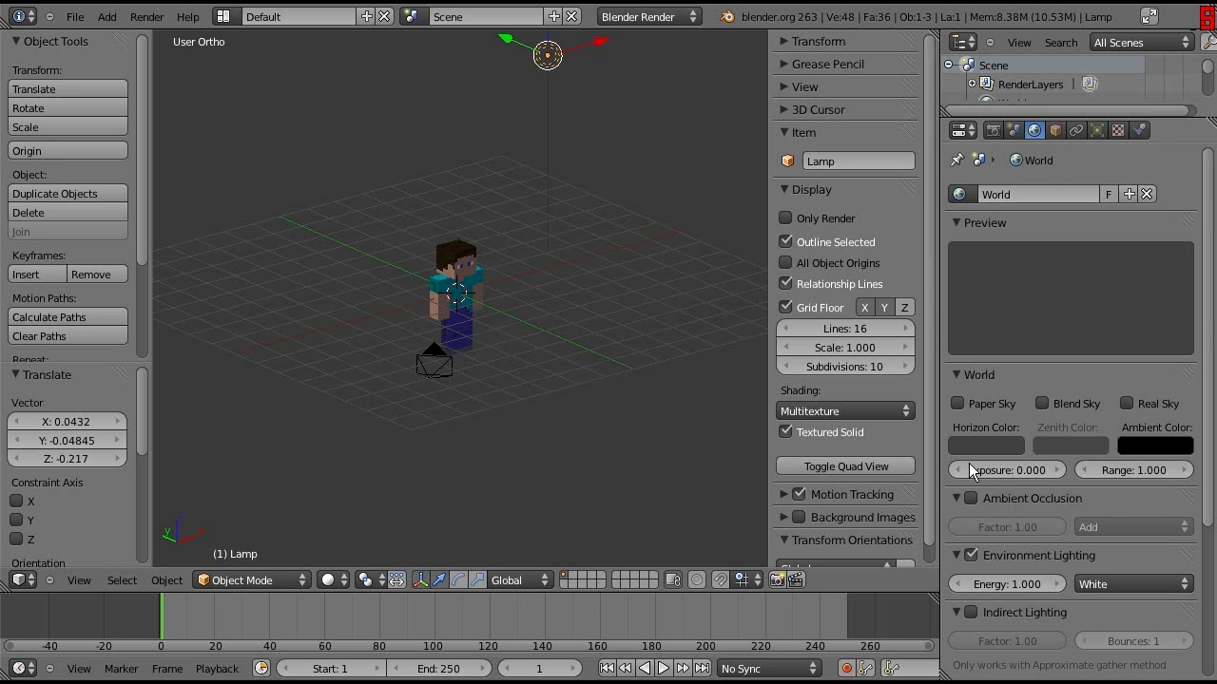
- Try rendering the scene with environment lighting disabled, and close the render result
{"action": "left_click", "coordinate": [965, 557]}
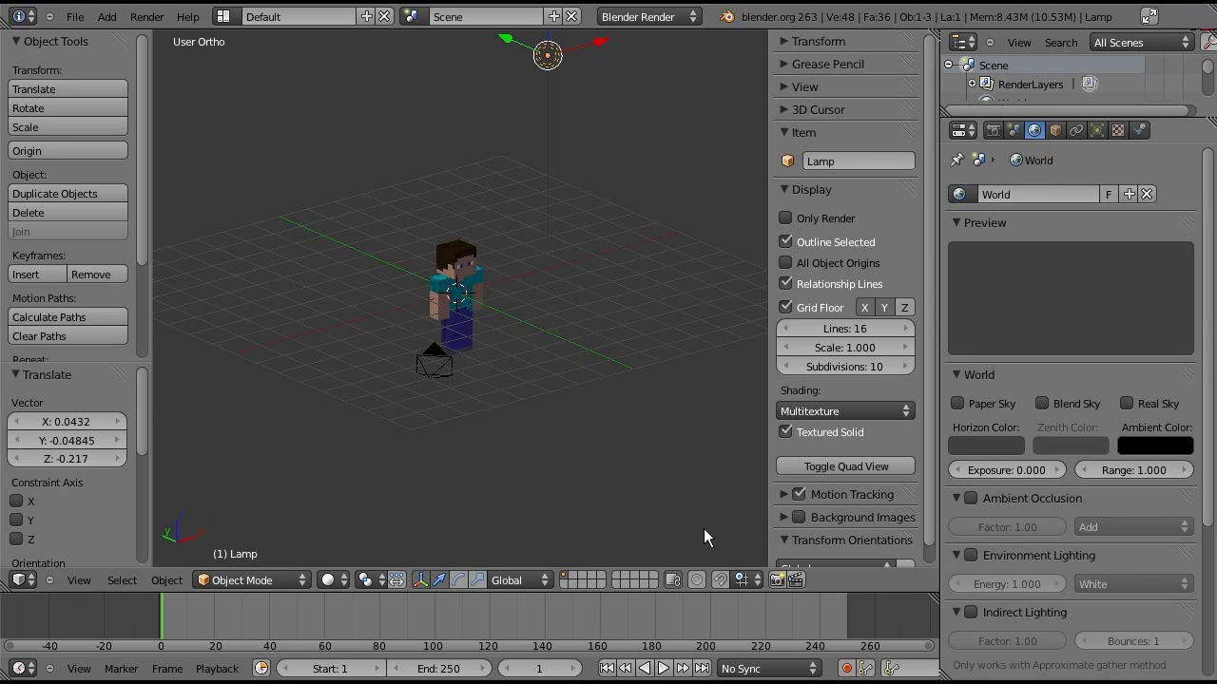
{"action": "key", "text": "F12"}
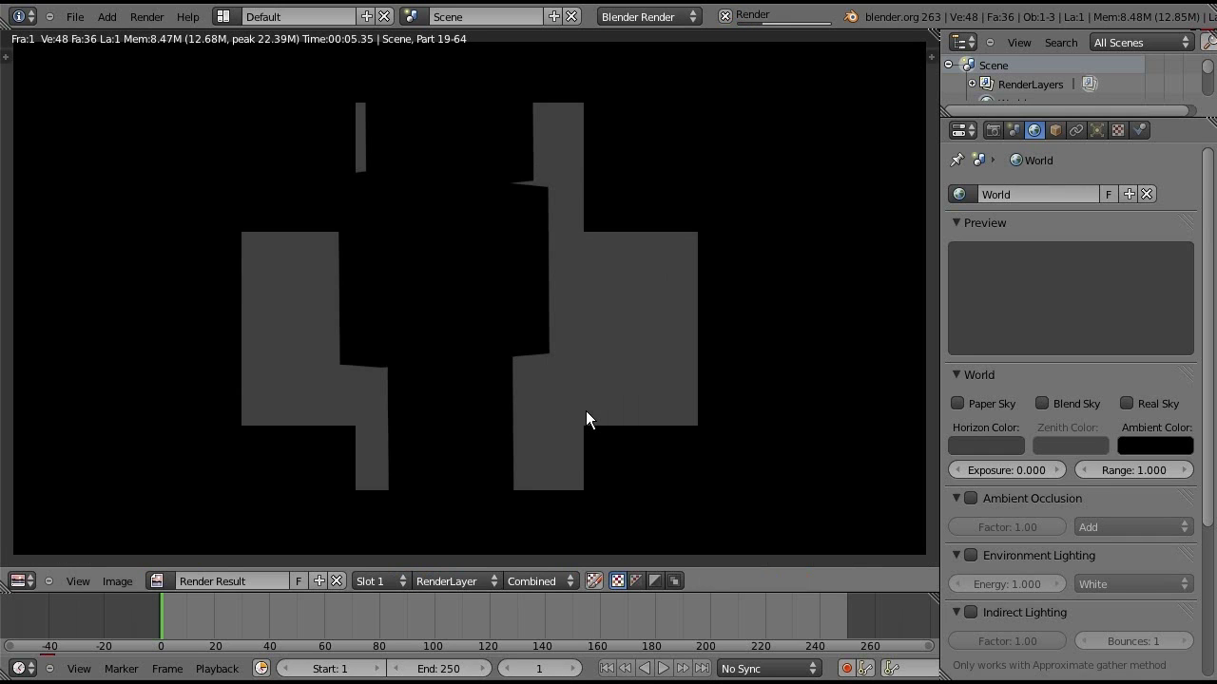
{"action": "key", "text": "Escape"}
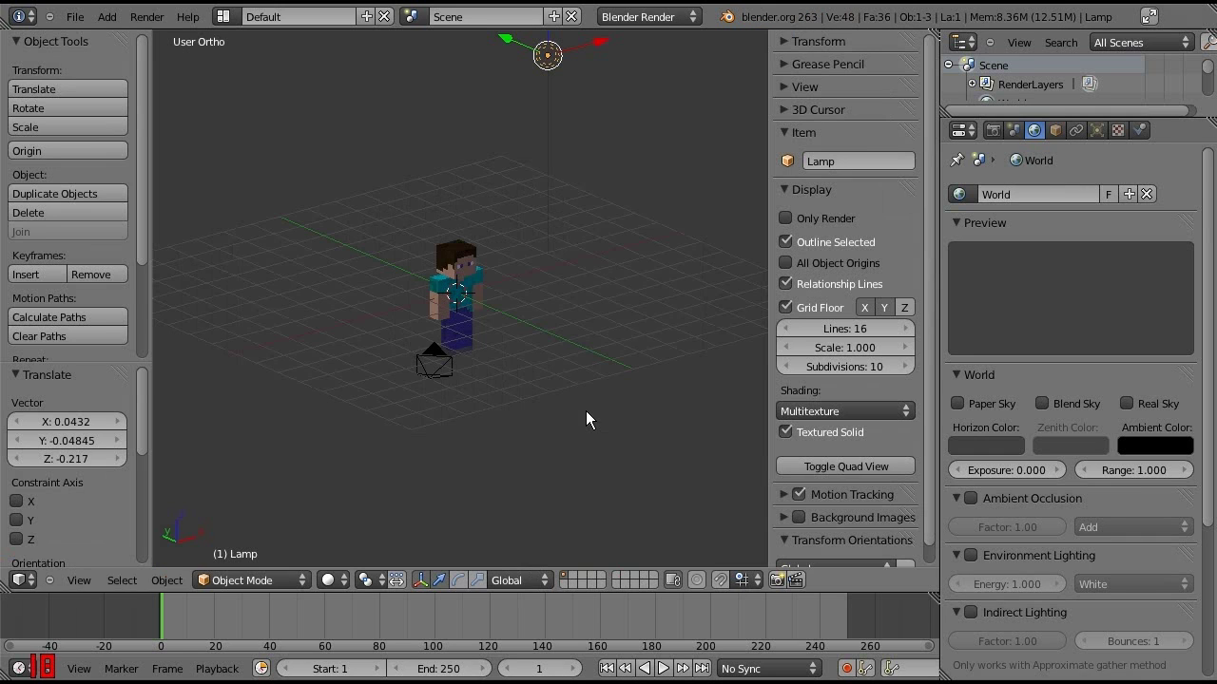
- Turn environment lighting back on, render the current frame, and inspect the rendered character
{"action": "left_click", "coordinate": [969, 549]}
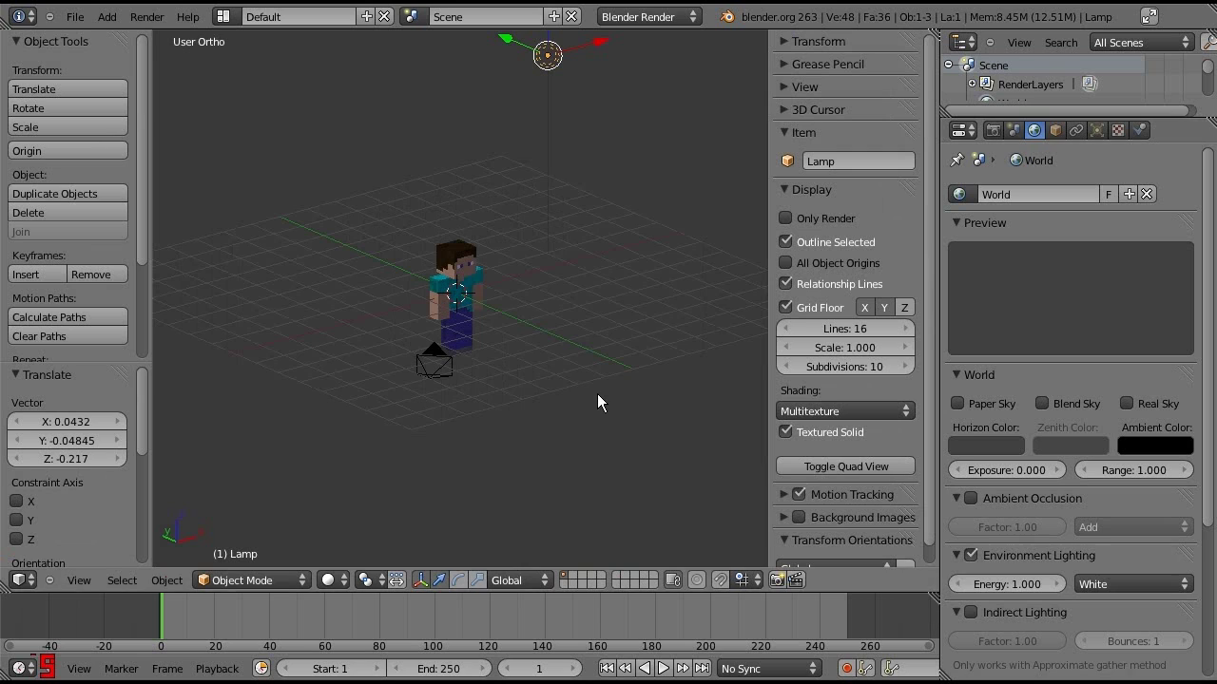
{"action": "key", "text": "F12"}
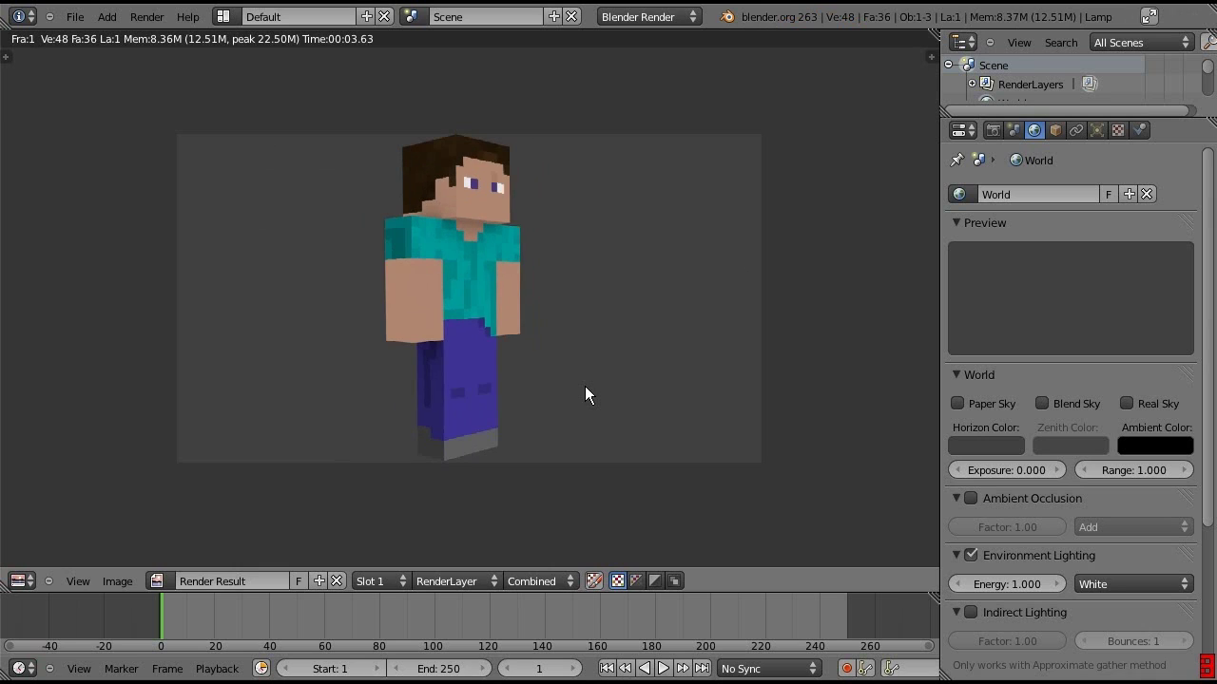
{"action": "scroll", "coordinate": [586, 388], "scroll_direction": "up", "scroll_amount": 2}
{"action": "scroll", "coordinate": [585, 388], "scroll_direction": "down", "scroll_amount": 2}
{"action": "scroll", "coordinate": [585, 389], "scroll_direction": "up", "scroll_amount": 1}
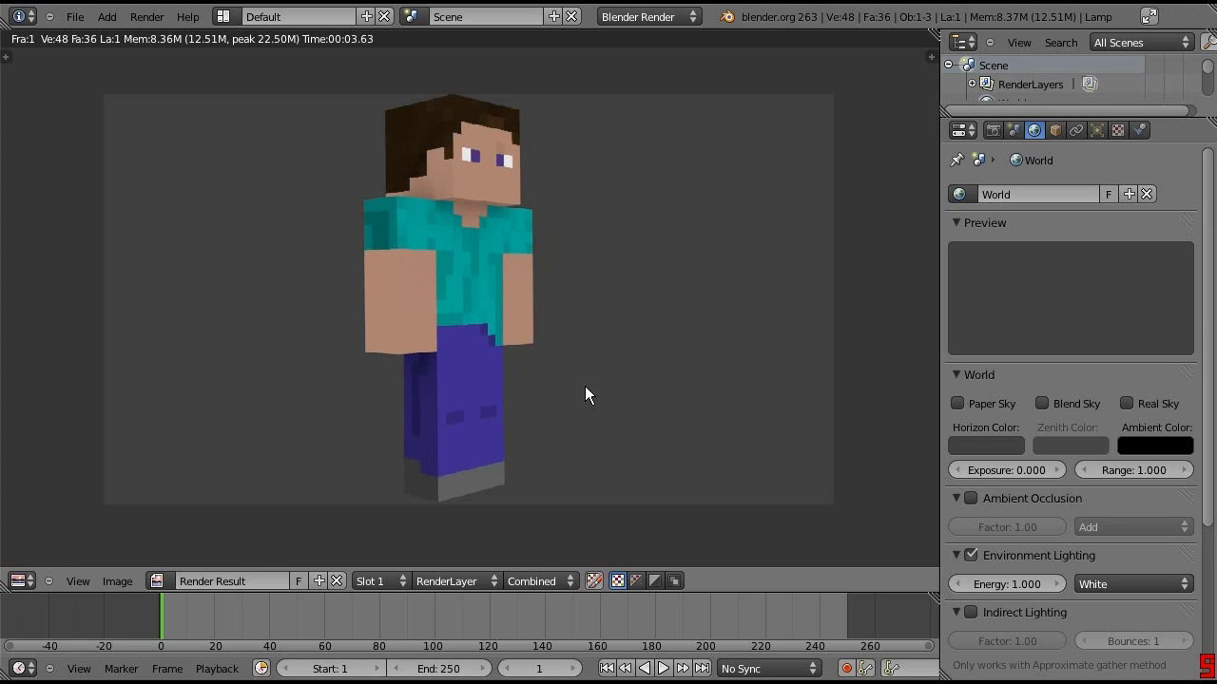